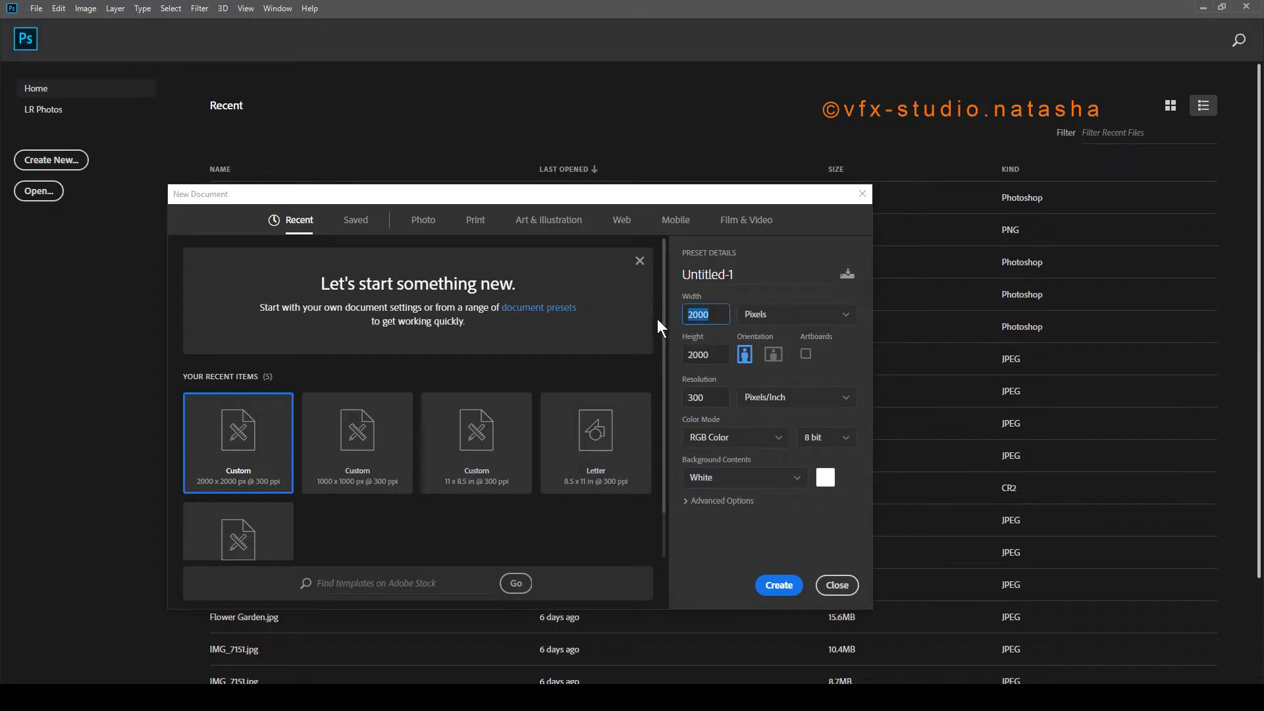
Create a 2000 x 2000 pixel document at 300 pixels/inch with a white background and add an empty layer
{"action": "key", "text": "Tab"}
{"action": "key", "text": "Tab"}
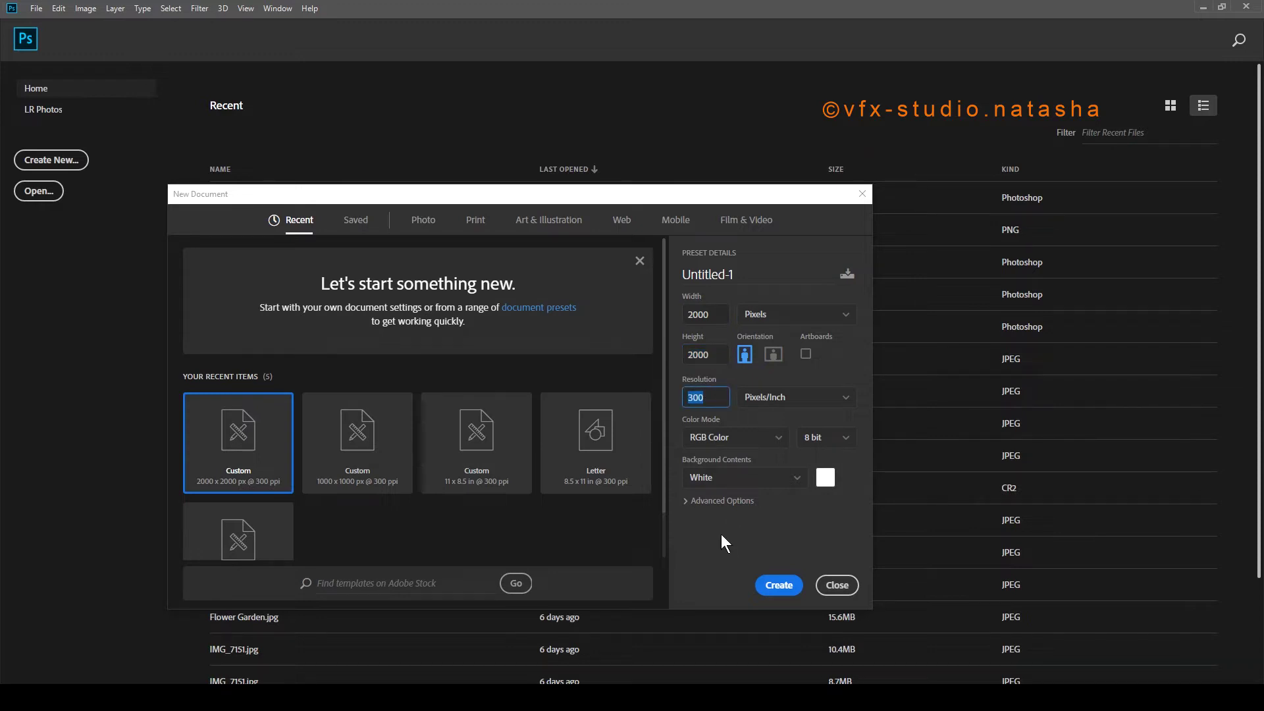
{"action": "left_click", "coordinate": [775, 586]}
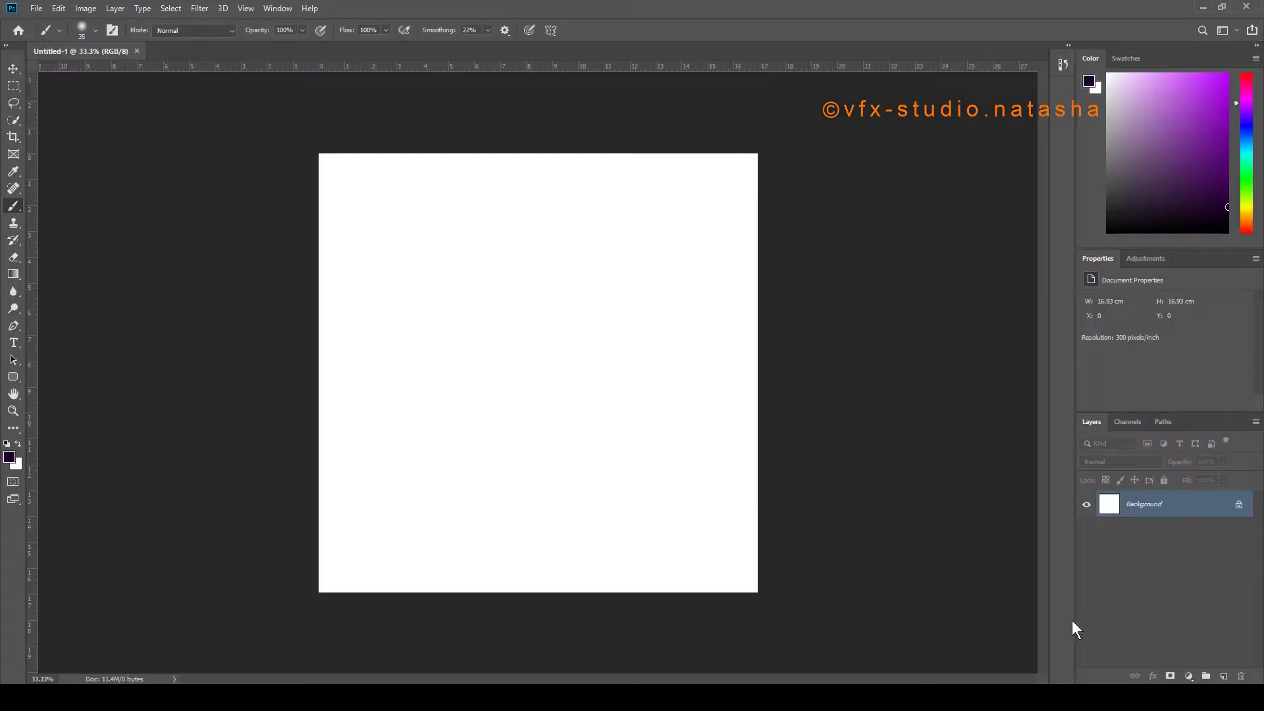
{"action": "left_click", "coordinate": [1223, 676]}
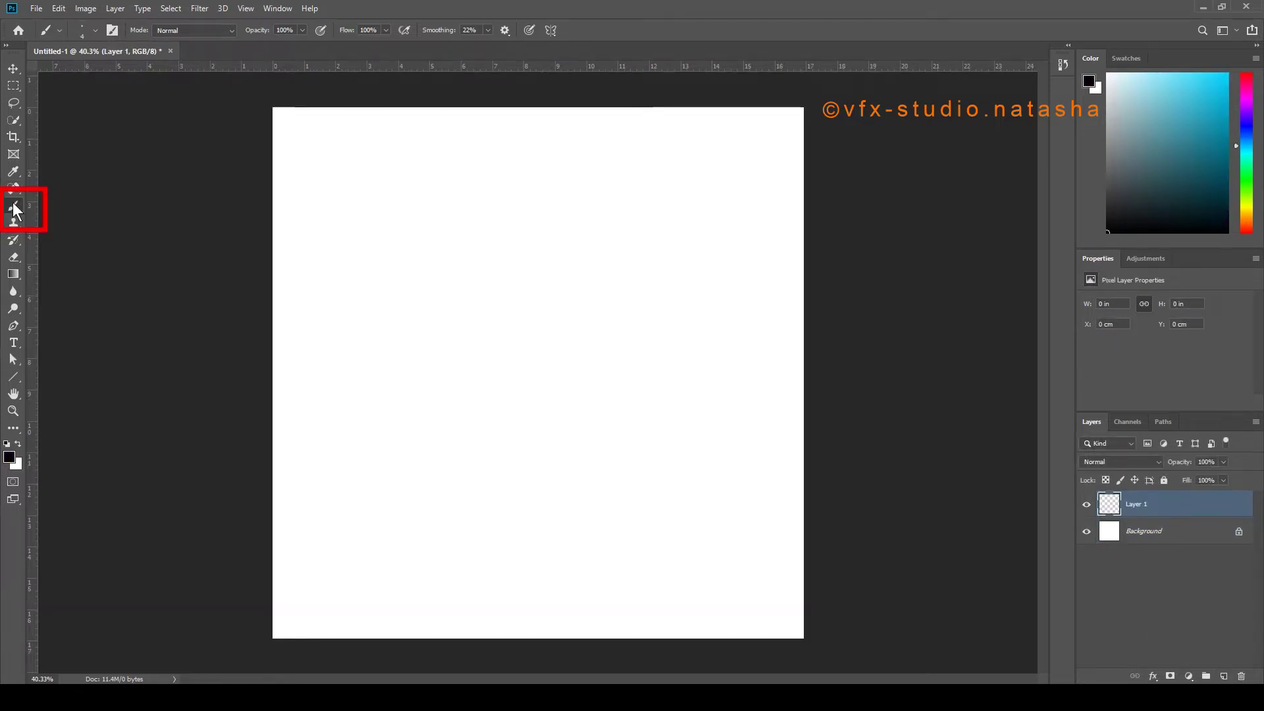
Enable vertical paint symmetry for the Brush tool with the axis at the centre of the canvas
{"action": "left_click", "coordinate": [551, 31]}
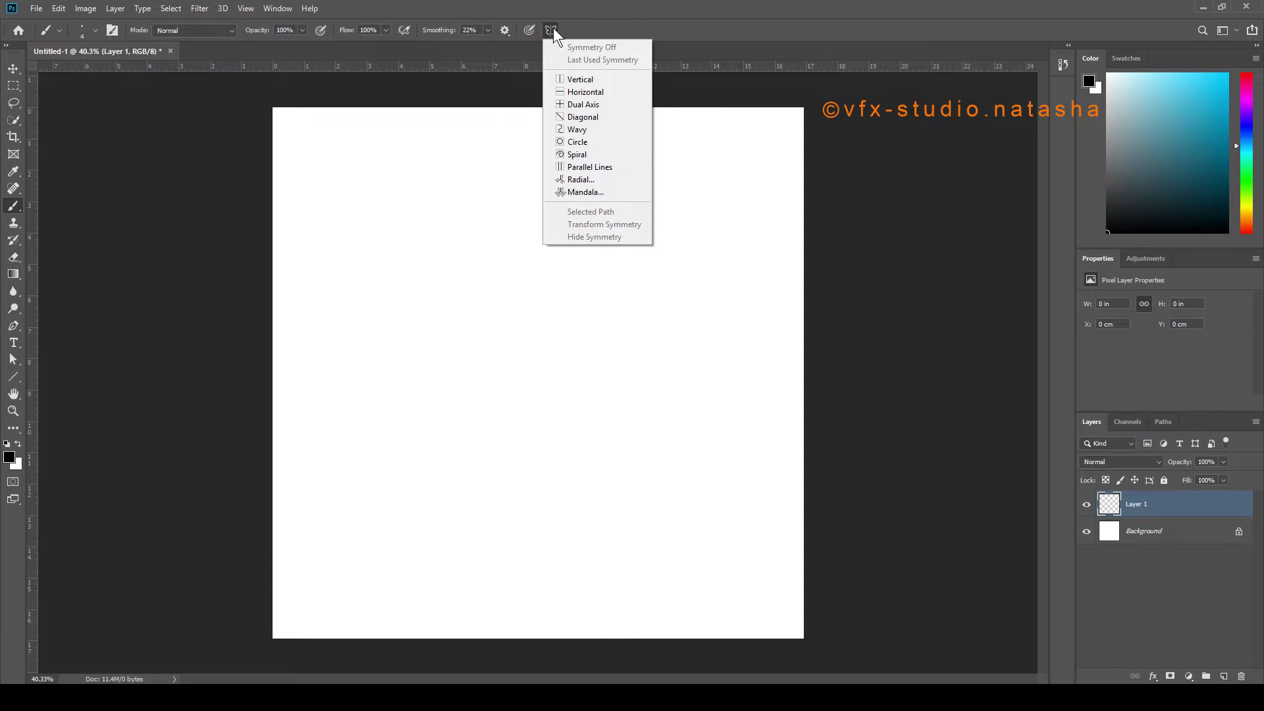
{"action": "left_click", "coordinate": [579, 80]}
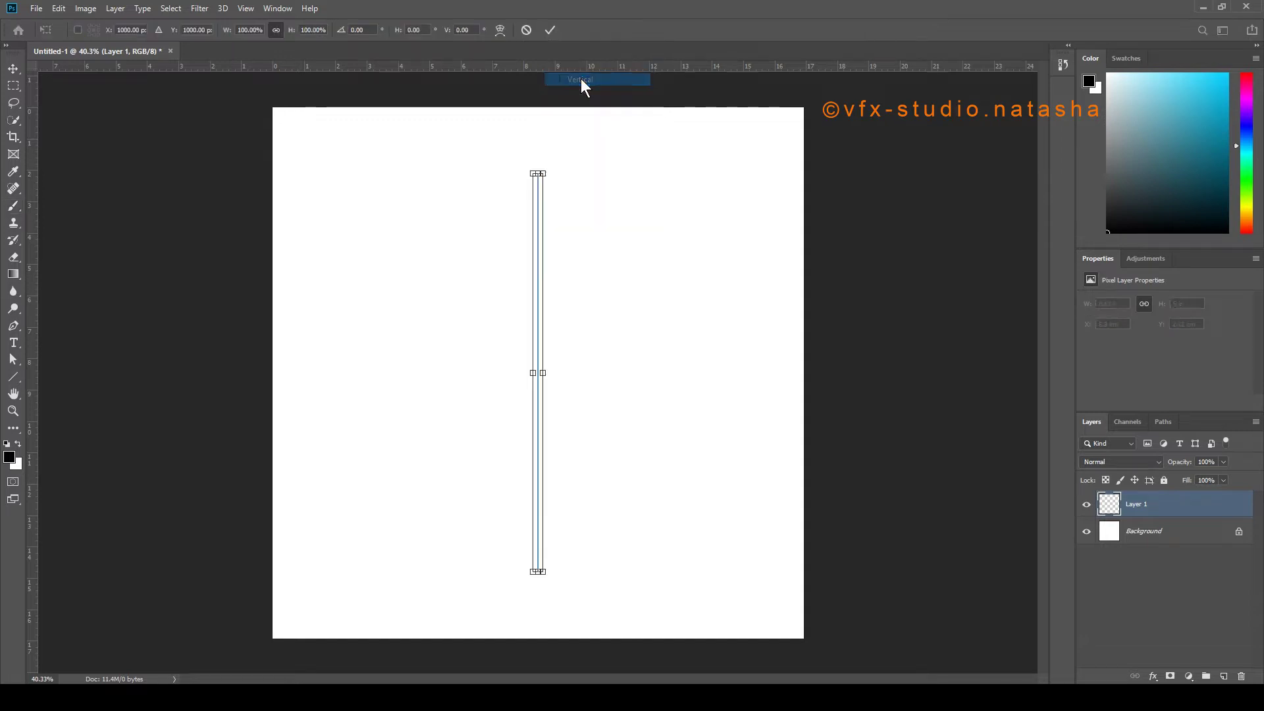
{"action": "left_click", "coordinate": [550, 30]}
Enlarge the Hard Round brush to 8 px, keeping 100% hardness
{"action": "scroll", "coordinate": [548, 228], "scroll_direction": "up", "scroll_amount": 1}
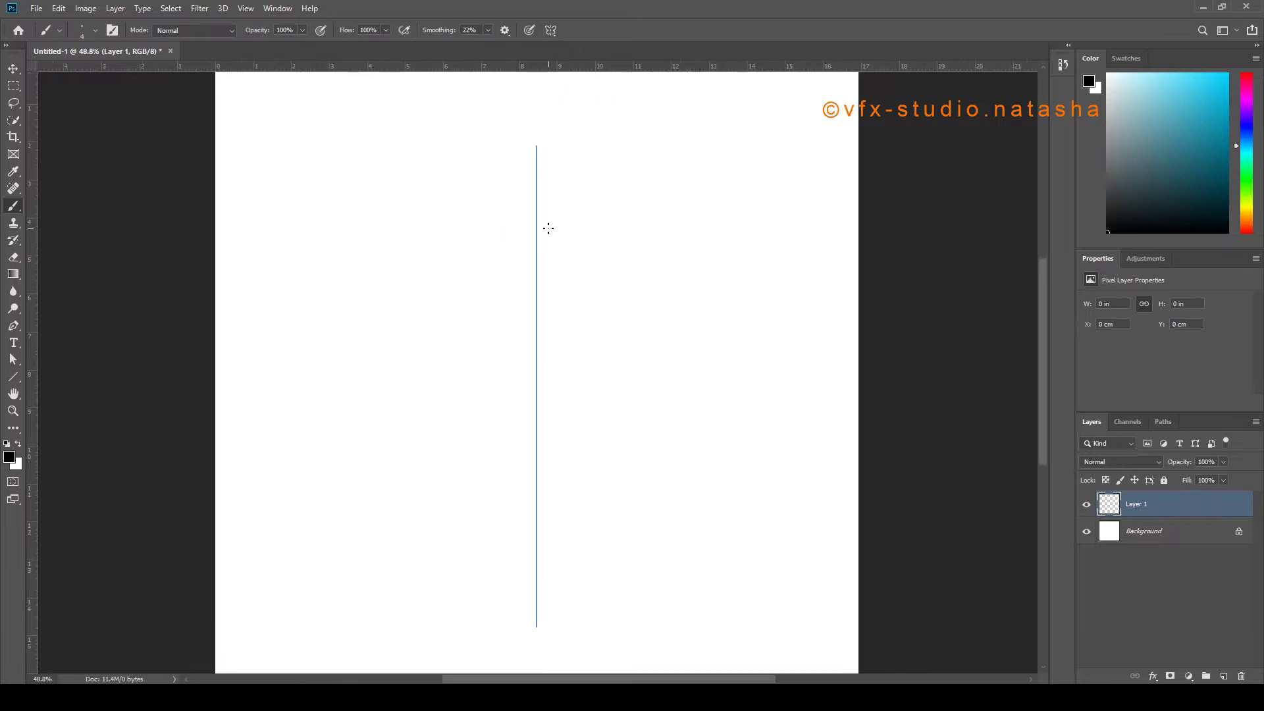
{"action": "scroll", "coordinate": [549, 228], "scroll_direction": "up", "scroll_amount": 1}
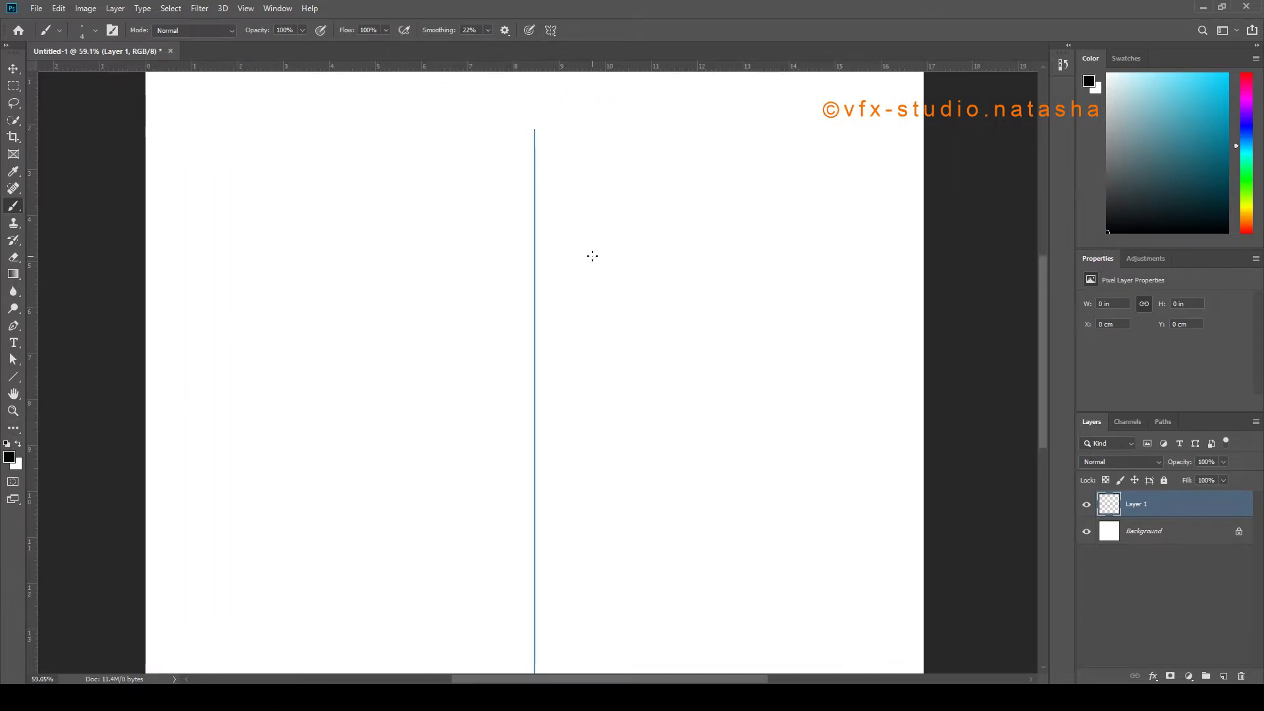
{"action": "key", "text": "bracketright"}
{"action": "key", "text": "bracketright"}
{"action": "key", "text": "bracketright"}
{"action": "key", "text": "bracketright"}
{"action": "right_click", "coordinate": [581, 271]}
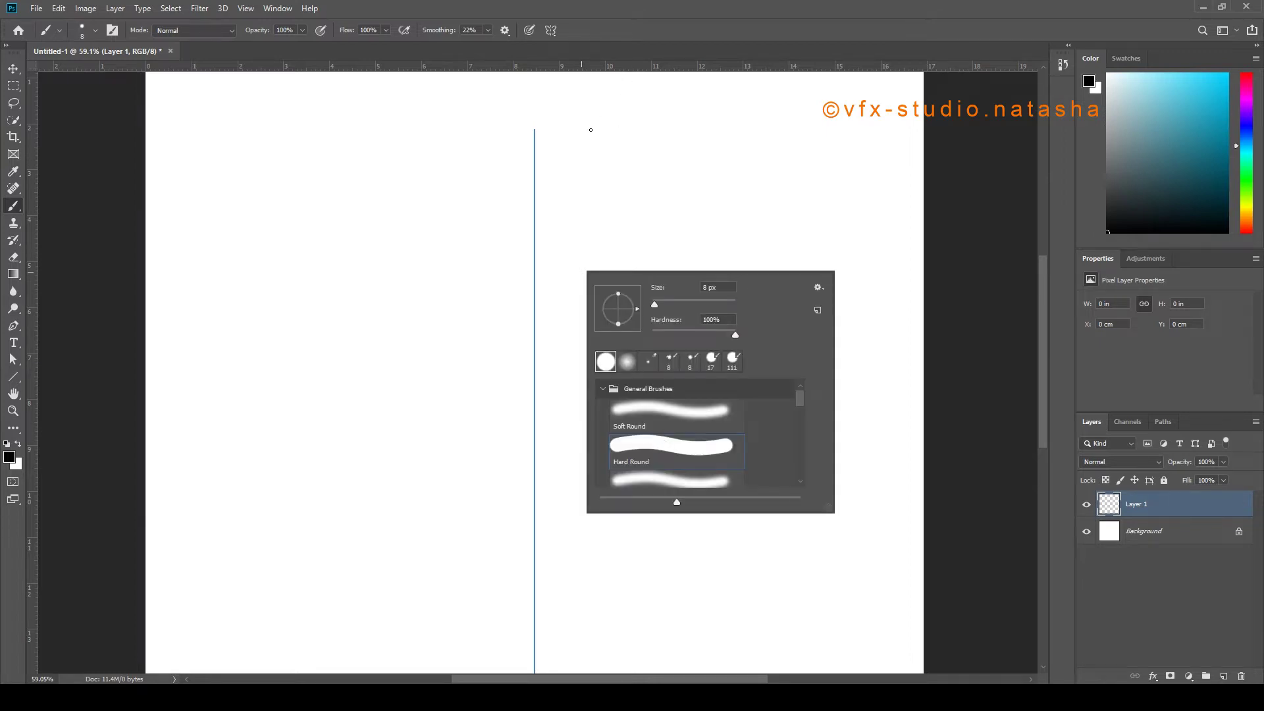
{"action": "left_click", "coordinate": [634, 27]}
Try a few short mirrored brush strokes beside the symmetry axis and undo them all
{"action": "scroll", "coordinate": [550, 147], "scroll_direction": "up", "scroll_amount": 5}
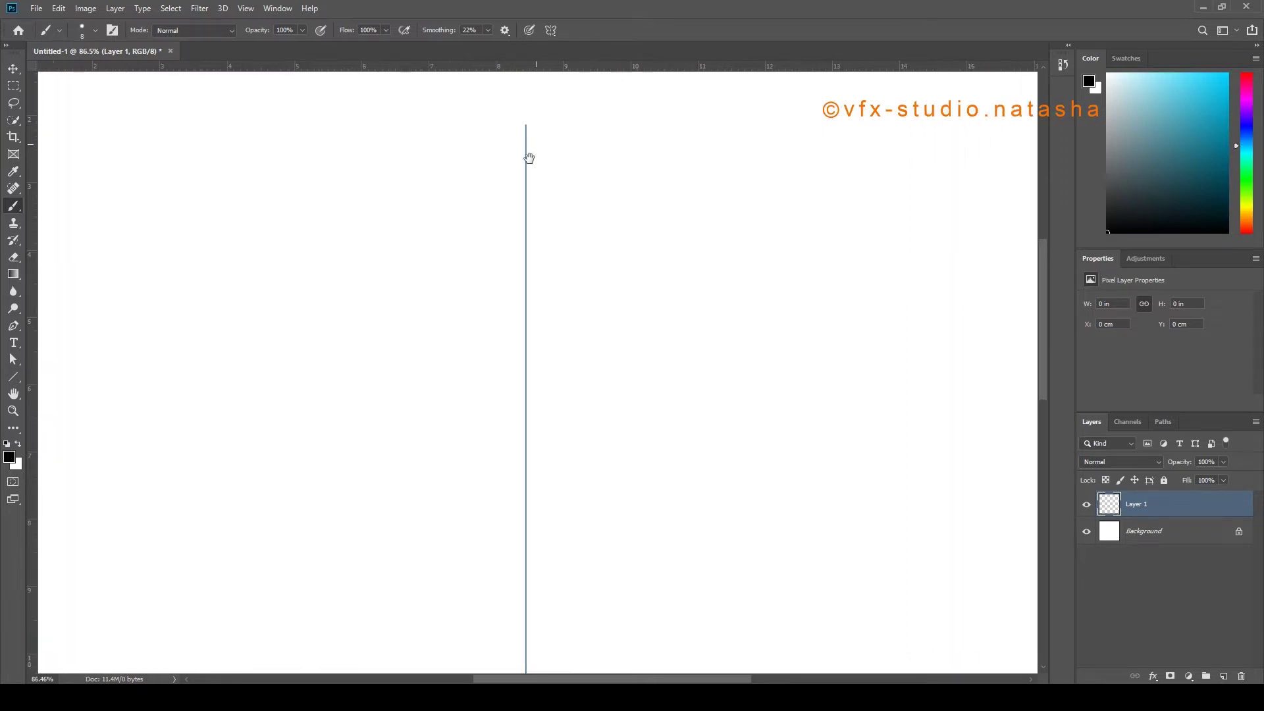
{"action": "scroll", "coordinate": [563, 236], "scroll_direction": "down", "scroll_amount": 6}
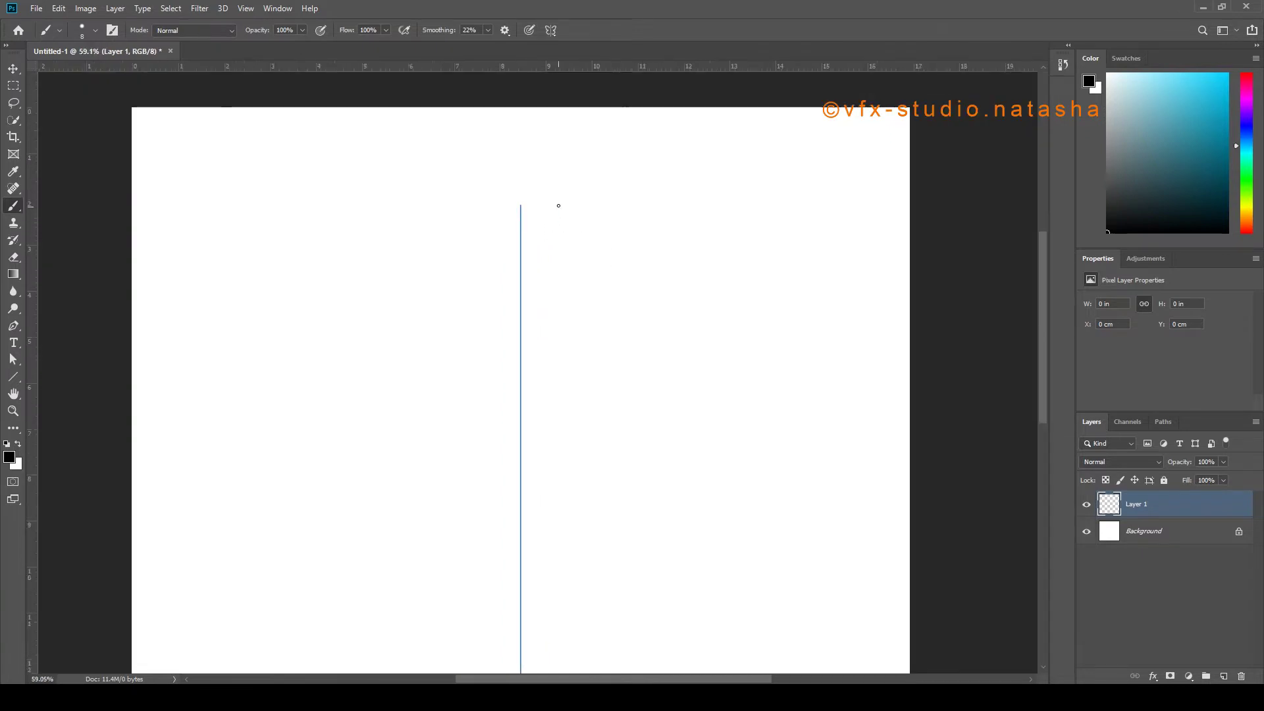
{"action": "mouse_move", "coordinate": [579, 293]}
{"action": "left_mouse_down"}
{"action": "mouse_move", "coordinate": [630, 268]}
{"action": "mouse_move", "coordinate": [619, 320]}
{"action": "left_mouse_up"}
{"action": "mouse_move", "coordinate": [583, 361]}
{"action": "left_mouse_down"}
{"action": "mouse_move", "coordinate": [577, 408]}
{"action": "mouse_move", "coordinate": [612, 437]}
{"action": "left_mouse_up"}
{"action": "left_click_drag", "start_coordinate": [646, 356], "coordinate": [624, 420]}
{"action": "mouse_move", "coordinate": [612, 361]}
{"action": "left_mouse_down"}
{"action": "mouse_move", "coordinate": [604, 389]}
{"action": "mouse_move", "coordinate": [617, 312]}
{"action": "mouse_move", "coordinate": [622, 539]}
{"action": "mouse_move", "coordinate": [595, 431]}
{"action": "mouse_move", "coordinate": [600, 252]}
{"action": "mouse_move", "coordinate": [633, 364]}
{"action": "left_mouse_up"}
{"action": "key", "text": "ctrl+z"}
{"action": "key", "text": "ctrl+z"}
{"action": "key", "text": "ctrl+z"}
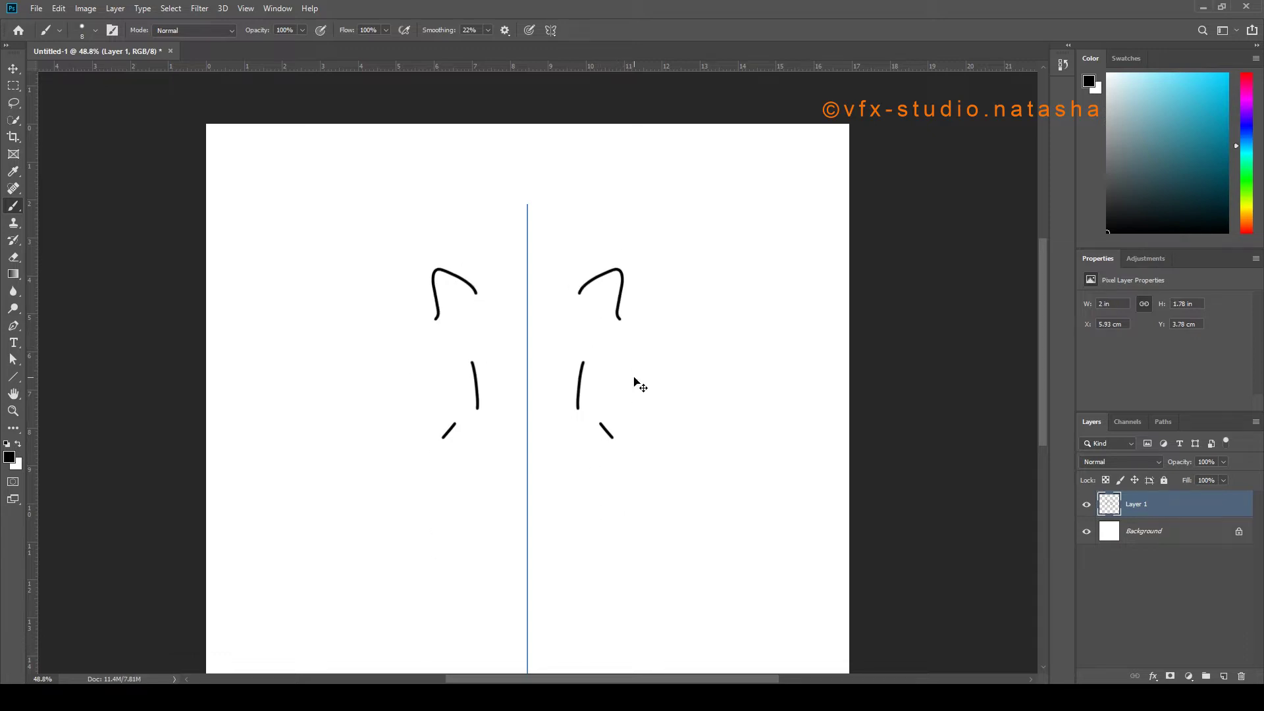
{"action": "key", "text": "ctrl+z"}
{"action": "key", "text": "ctrl+z"}
Paint a mirrored S-curve near the top of the axis with a 15 px brush and smoothing at 0%
{"action": "scroll", "coordinate": [573, 231], "scroll_direction": "up", "scroll_amount": 5}
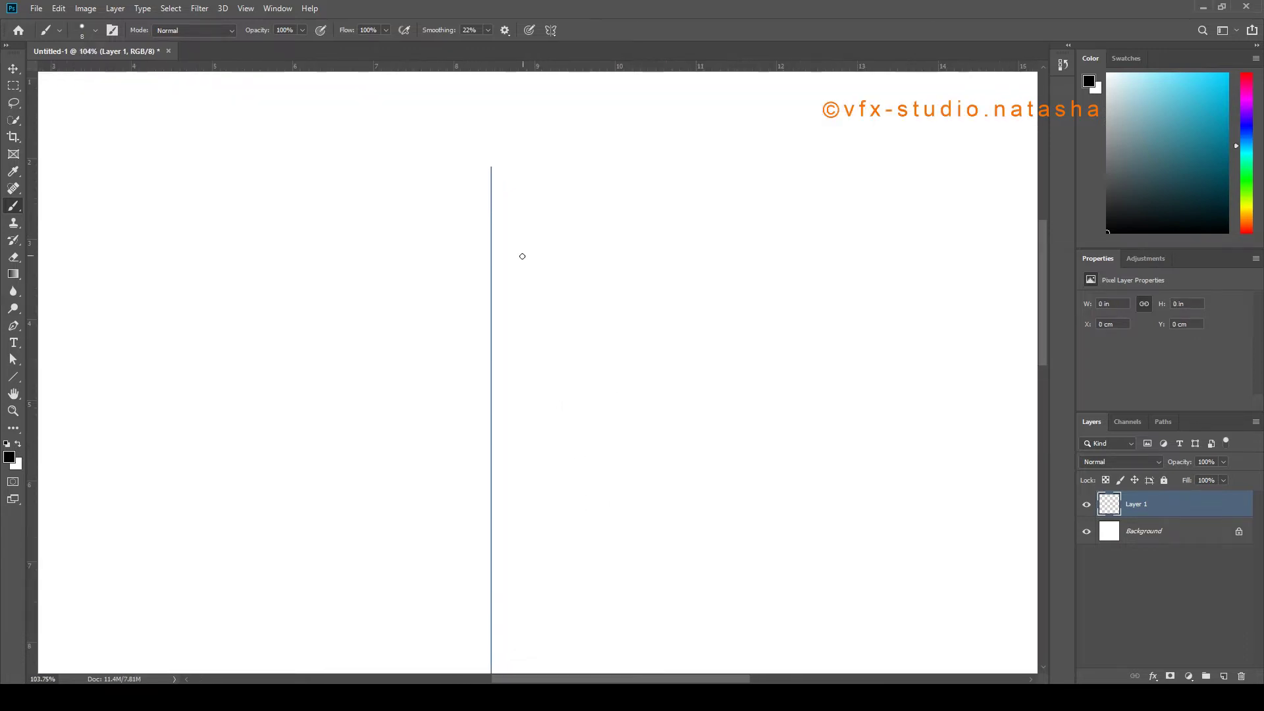
{"action": "scroll", "coordinate": [497, 241], "scroll_direction": "down", "scroll_amount": 3}
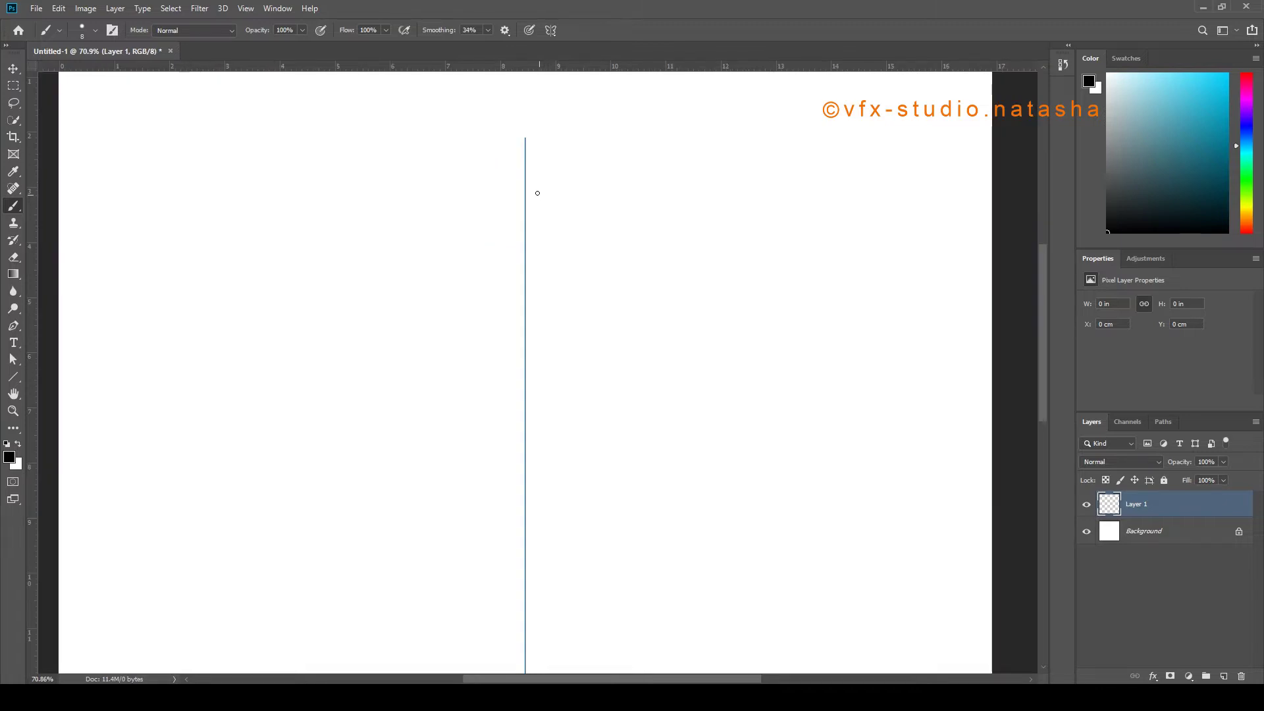
{"action": "scroll", "coordinate": [536, 188], "scroll_direction": "up", "scroll_amount": 2}
{"action": "left_click_drag", "start_coordinate": [539, 184], "coordinate": [488, 248]}
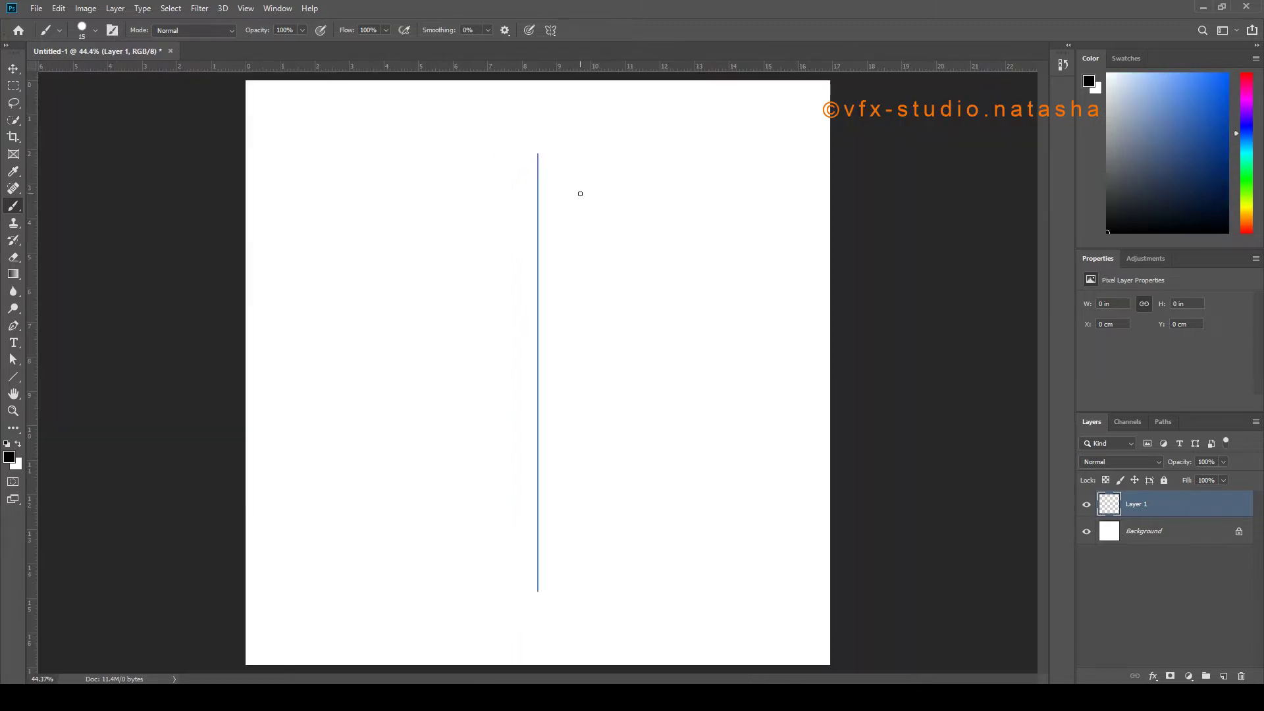
{"action": "mouse_move", "coordinate": [579, 196]}
{"action": "left_mouse_down"}
{"action": "mouse_move", "coordinate": [604, 187]}
{"action": "mouse_move", "coordinate": [596, 280]}
{"action": "left_mouse_up"}
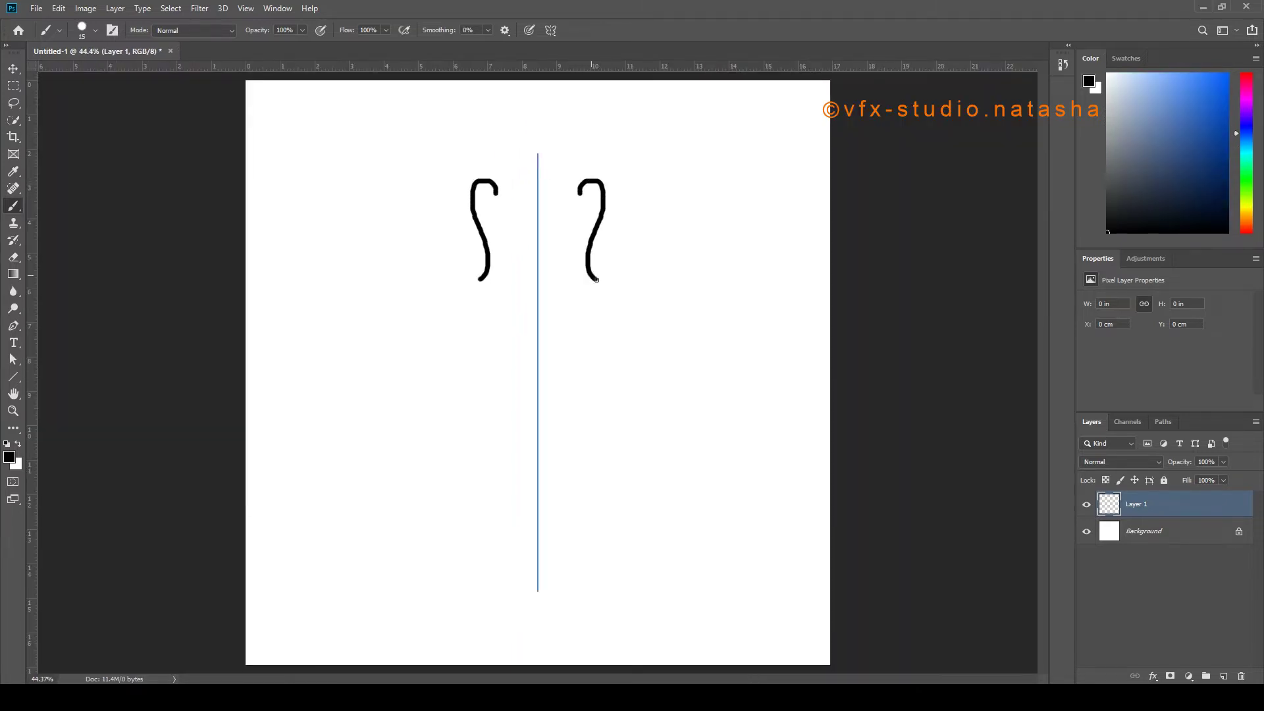
Set brush smoothing to 51% and paint two mirrored curling scrolls outside the first S-curve
{"action": "left_click_drag", "start_coordinate": [433, 33], "coordinate": [470, 36]}
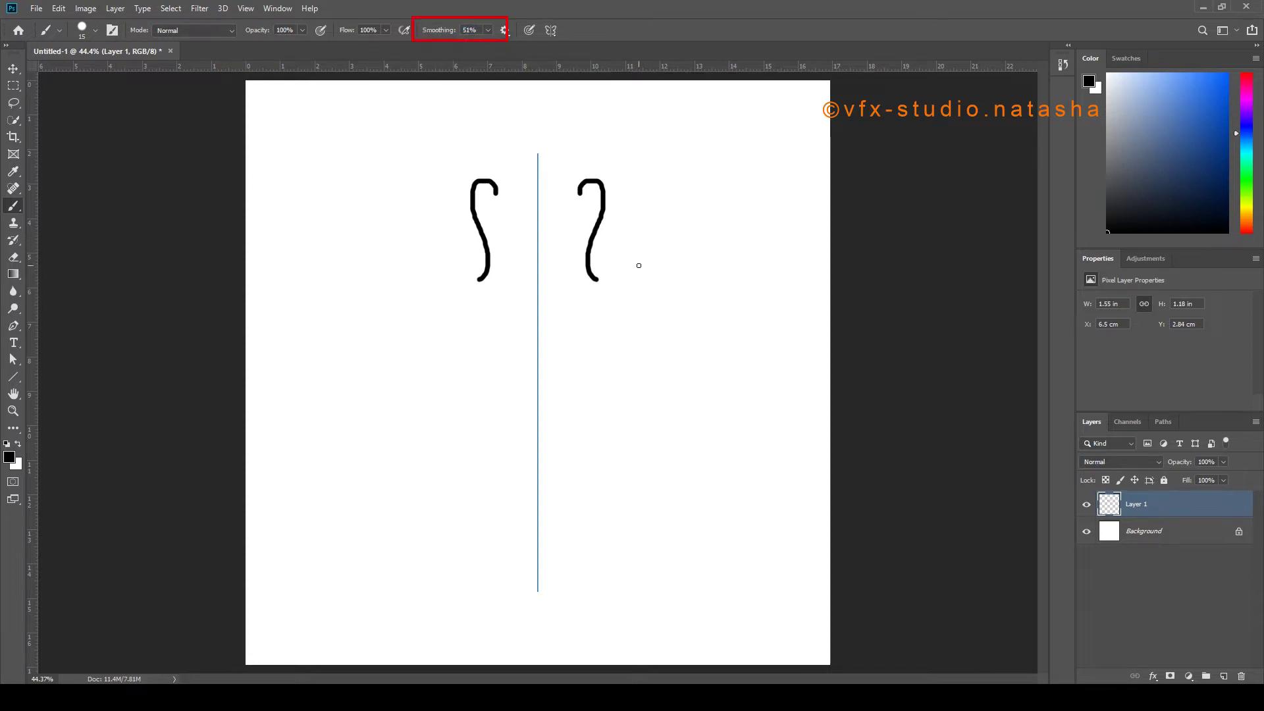
{"action": "mouse_move", "coordinate": [652, 242]}
{"action": "left_mouse_down"}
{"action": "mouse_move", "coordinate": [625, 313]}
{"action": "mouse_move", "coordinate": [649, 346]}
{"action": "mouse_move", "coordinate": [671, 338]}
{"action": "mouse_move", "coordinate": [678, 315]}
{"action": "mouse_move", "coordinate": [647, 312]}
{"action": "left_mouse_up"}
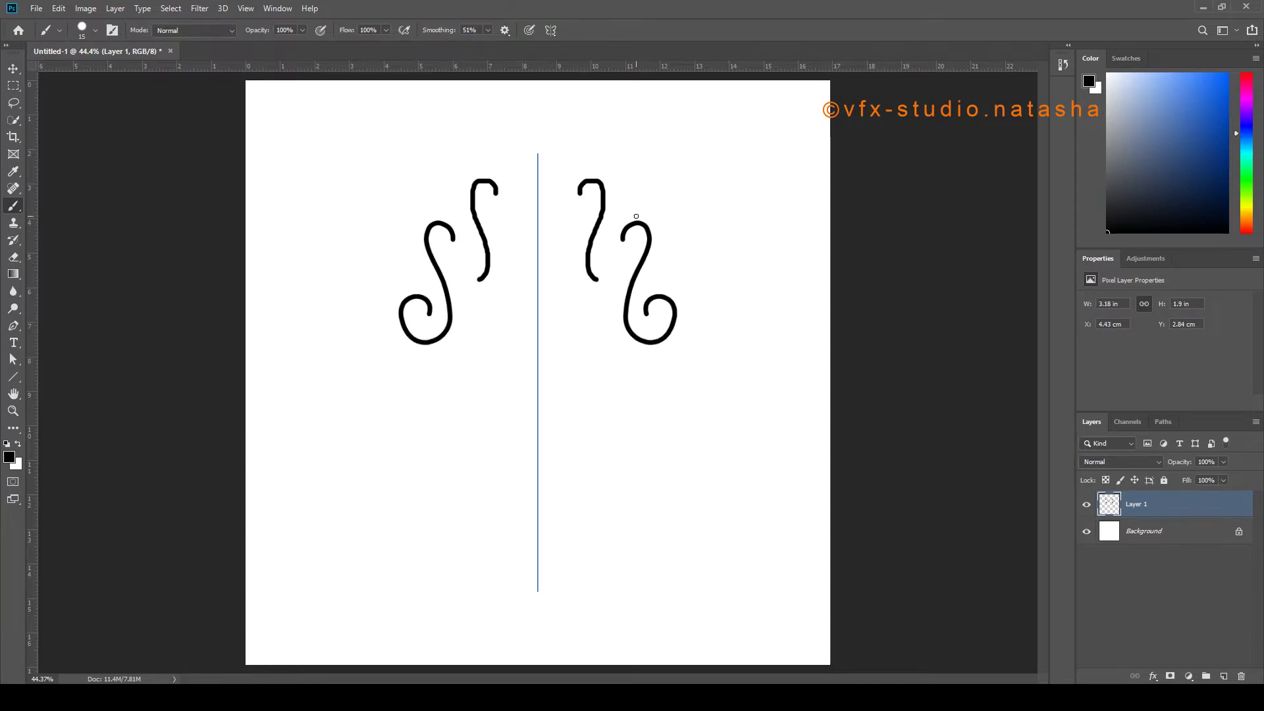
{"action": "mouse_move", "coordinate": [662, 235]}
{"action": "left_mouse_down"}
{"action": "mouse_move", "coordinate": [673, 284]}
{"action": "mouse_move", "coordinate": [700, 281]}
{"action": "mouse_move", "coordinate": [709, 249]}
{"action": "mouse_move", "coordinate": [682, 234]}
{"action": "mouse_move", "coordinate": [677, 261]}
{"action": "left_mouse_up"}
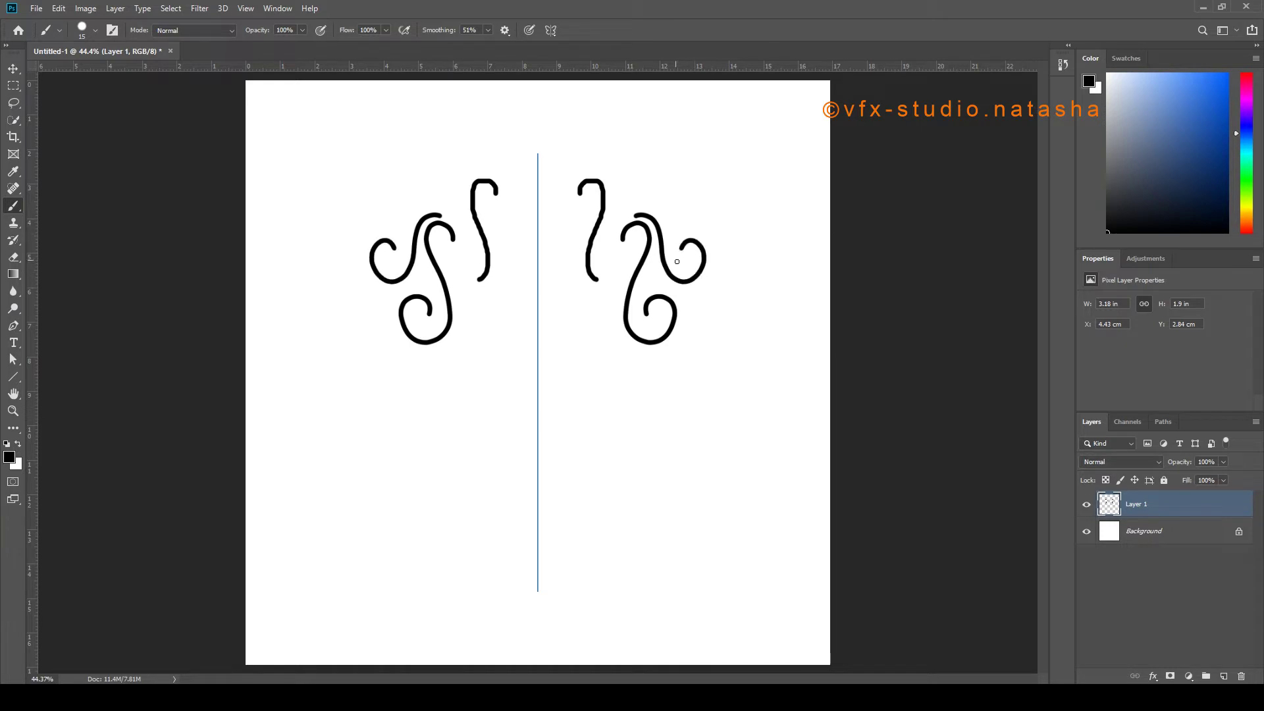
Lower the brush smoothing, try two more mirrored test strokes, and undo all the test strokes
{"action": "left_click_drag", "start_coordinate": [433, 34], "coordinate": [382, 33]}
{"action": "mouse_move", "coordinate": [619, 174]}
{"action": "left_mouse_down"}
{"action": "mouse_move", "coordinate": [644, 169]}
{"action": "mouse_move", "coordinate": [665, 202]}
{"action": "mouse_move", "coordinate": [703, 204]}
{"action": "mouse_move", "coordinate": [689, 177]}
{"action": "mouse_move", "coordinate": [684, 194]}
{"action": "left_mouse_up"}
{"action": "mouse_move", "coordinate": [605, 307]}
{"action": "left_mouse_down"}
{"action": "mouse_move", "coordinate": [620, 372]}
{"action": "mouse_move", "coordinate": [638, 360]}
{"action": "left_mouse_up"}
{"action": "key", "text": "ctrl+z"}
{"action": "key", "text": "ctrl+z"}
{"action": "key", "text": "ctrl+z"}
{"action": "key", "text": "ctrl+z"}
{"action": "key", "text": "ctrl+z"}
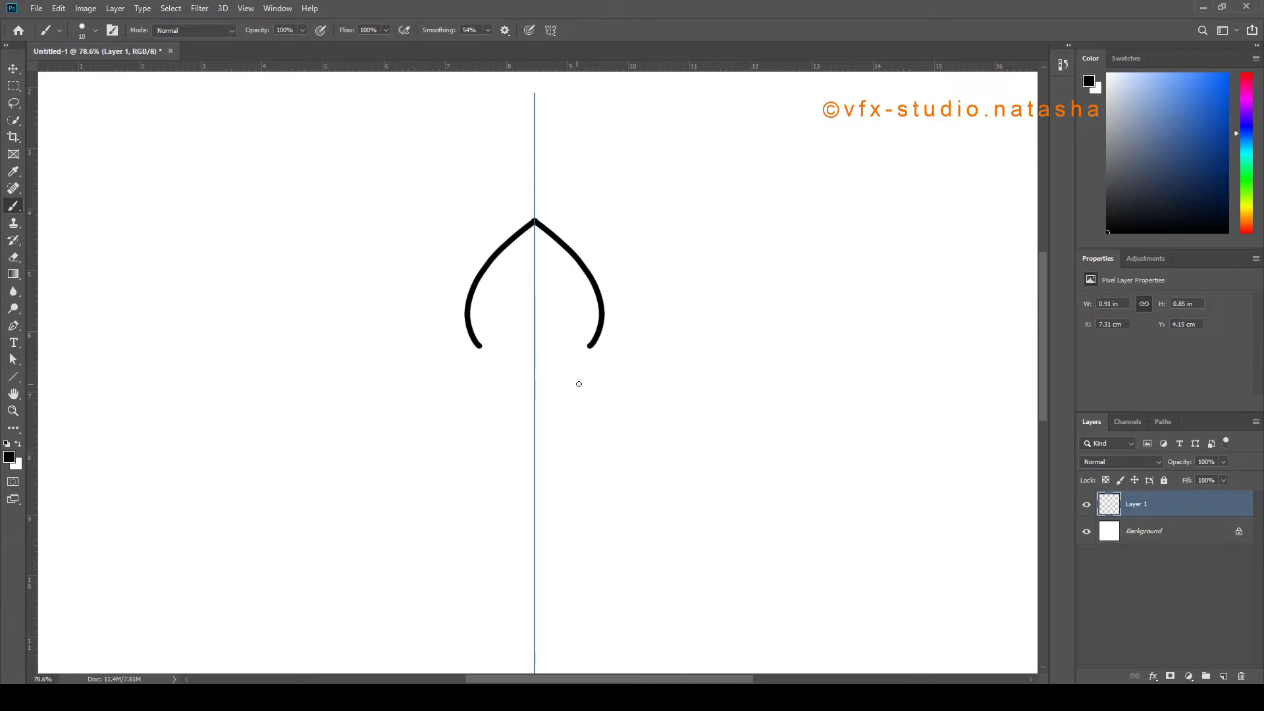
Paint a mirrored S-shaped scroll from beneath the pointed arch into a wide lower loop with small hooked curls at the axis
{"action": "scroll", "coordinate": [587, 361], "scroll_direction": "up", "scroll_amount": 2}
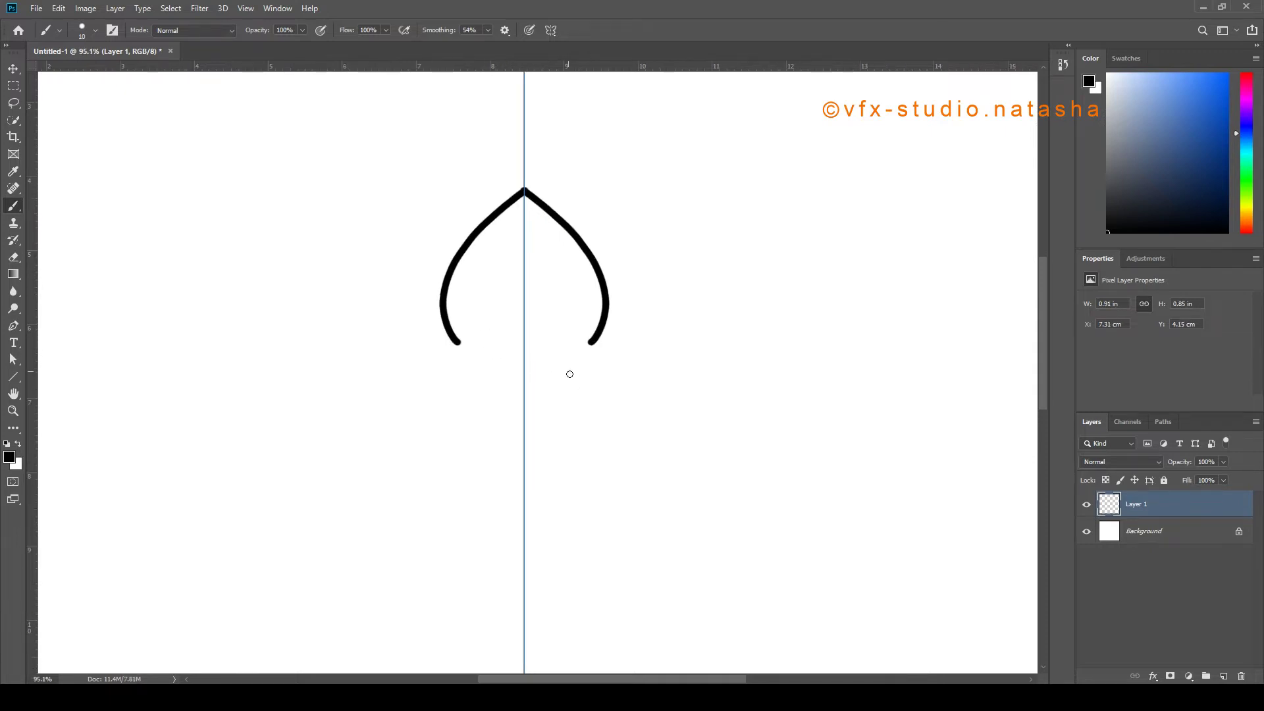
{"action": "mouse_move", "coordinate": [564, 376]}
{"action": "left_mouse_down"}
{"action": "mouse_move", "coordinate": [587, 379]}
{"action": "mouse_move", "coordinate": [595, 359]}
{"action": "mouse_move", "coordinate": [583, 341]}
{"action": "mouse_move", "coordinate": [555, 341]}
{"action": "mouse_move", "coordinate": [544, 361]}
{"action": "mouse_move", "coordinate": [626, 493]}
{"action": "mouse_move", "coordinate": [626, 528]}
{"action": "mouse_move", "coordinate": [606, 559]}
{"action": "mouse_move", "coordinate": [543, 557]}
{"action": "left_mouse_up"}
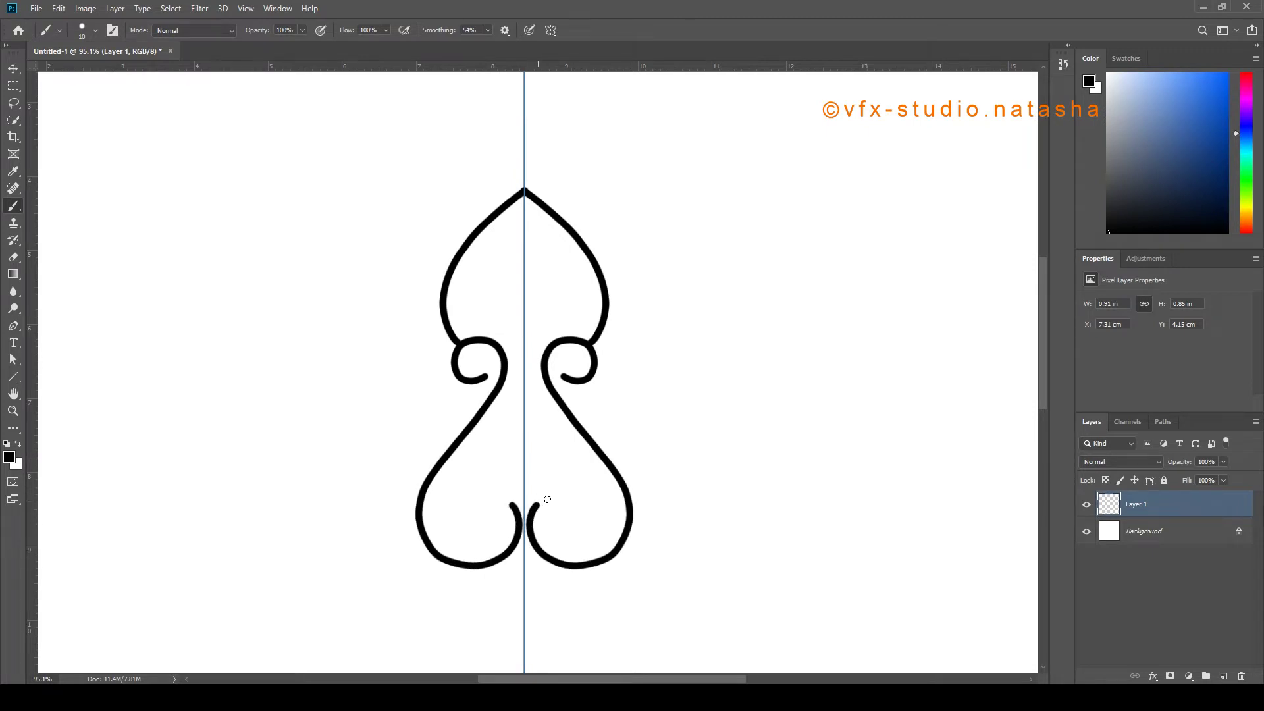
{"action": "left_click_drag", "start_coordinate": [564, 505], "coordinate": [565, 537]}
{"action": "scroll", "coordinate": [523, 595], "scroll_direction": "up", "scroll_amount": 4}
{"action": "mouse_move", "coordinate": [466, 506]}
{"action": "left_mouse_down"}
{"action": "mouse_move", "coordinate": [485, 509]}
{"action": "mouse_move", "coordinate": [467, 545]}
{"action": "left_mouse_up"}
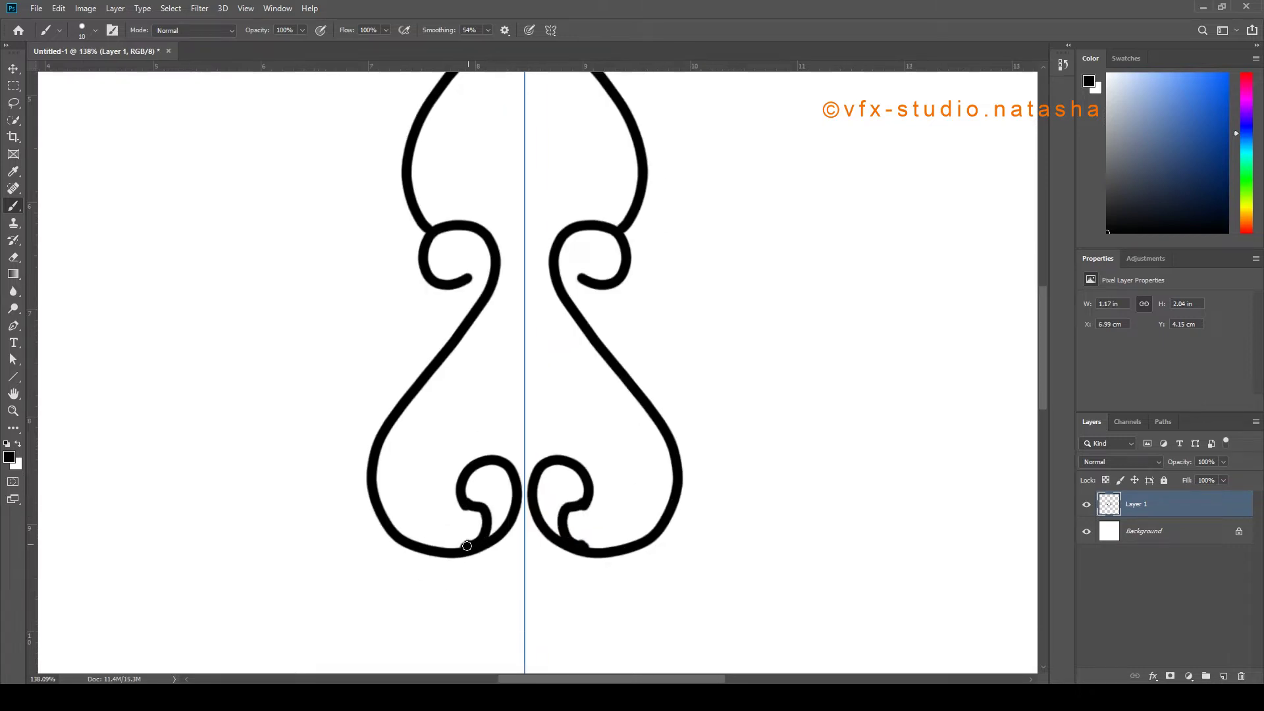
Redo the last lower stroke and paint a pointed inner contour inside the lower loops, meeting at the axis
{"action": "key", "text": "ctrl+z"}
{"action": "mouse_move", "coordinate": [464, 501]}
{"action": "left_mouse_down"}
{"action": "mouse_move", "coordinate": [500, 507]}
{"action": "mouse_move", "coordinate": [495, 541]}
{"action": "mouse_move", "coordinate": [471, 553]}
{"action": "mouse_move", "coordinate": [409, 543]}
{"action": "mouse_move", "coordinate": [390, 528]}
{"action": "mouse_move", "coordinate": [380, 469]}
{"action": "mouse_move", "coordinate": [413, 411]}
{"action": "mouse_move", "coordinate": [525, 337]}
{"action": "left_mouse_up"}
{"action": "scroll", "coordinate": [546, 386], "scroll_direction": "down", "scroll_amount": 2}
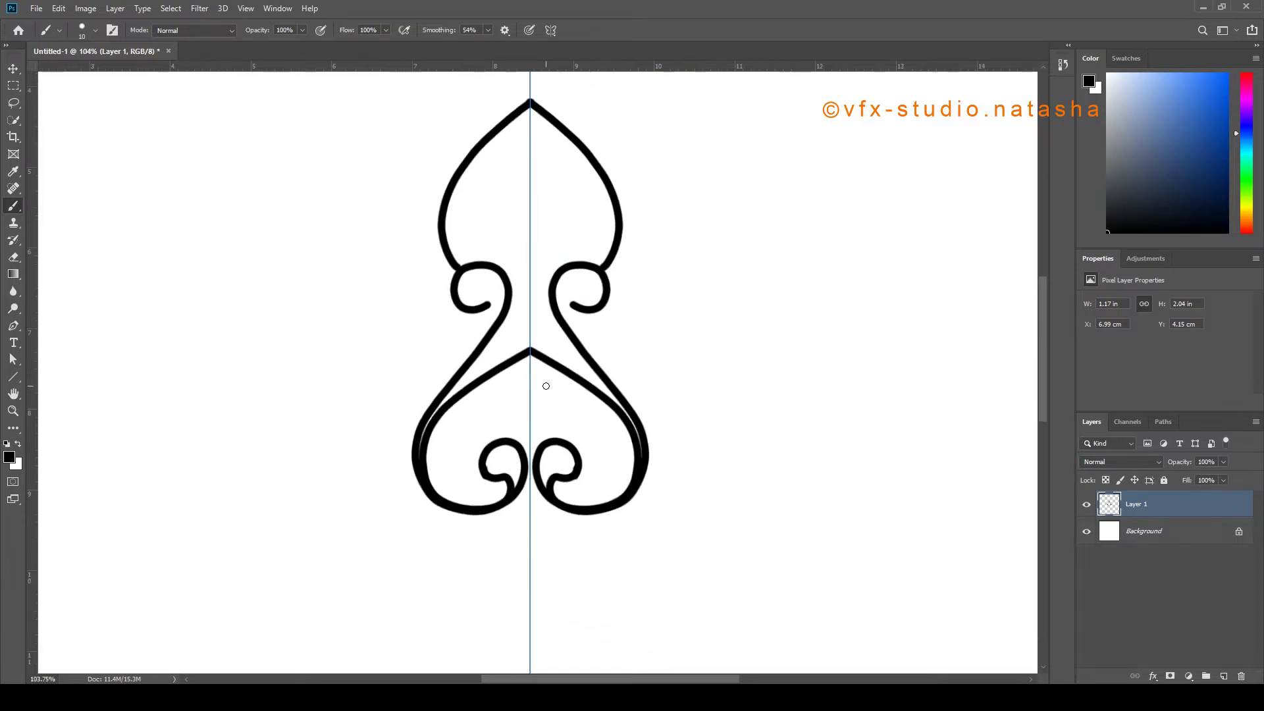
Paint nested pointed arches inside the upper arch, with a closed teardrop at the centre
{"action": "scroll", "coordinate": [535, 366], "scroll_direction": "up", "scroll_amount": 2}
{"action": "mouse_move", "coordinate": [450, 412]}
{"action": "left_mouse_down"}
{"action": "mouse_move", "coordinate": [434, 333]}
{"action": "mouse_move", "coordinate": [449, 304]}
{"action": "mouse_move", "coordinate": [542, 215]}
{"action": "left_mouse_up"}
{"action": "mouse_move", "coordinate": [530, 419]}
{"action": "left_mouse_down"}
{"action": "mouse_move", "coordinate": [498, 372]}
{"action": "mouse_move", "coordinate": [443, 349]}
{"action": "mouse_move", "coordinate": [465, 256]}
{"action": "mouse_move", "coordinate": [508, 214]}
{"action": "left_mouse_up"}
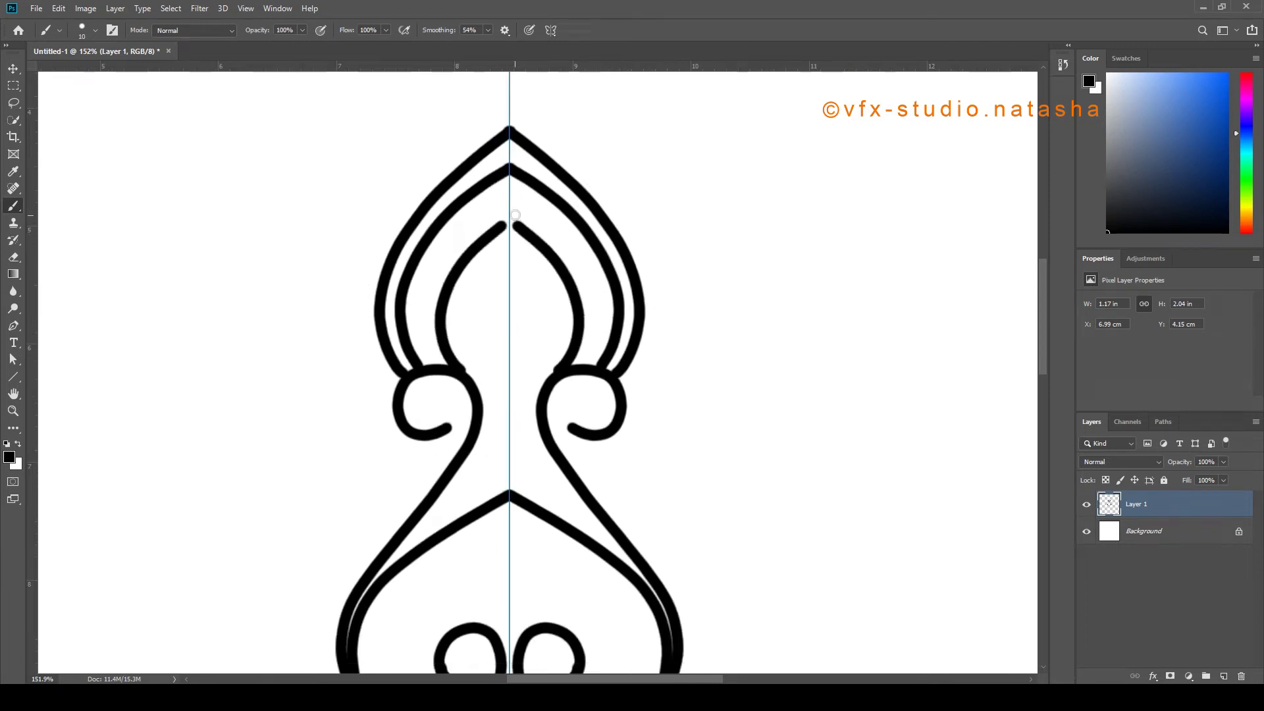
{"action": "left_click_drag", "start_coordinate": [460, 366], "coordinate": [512, 396]}
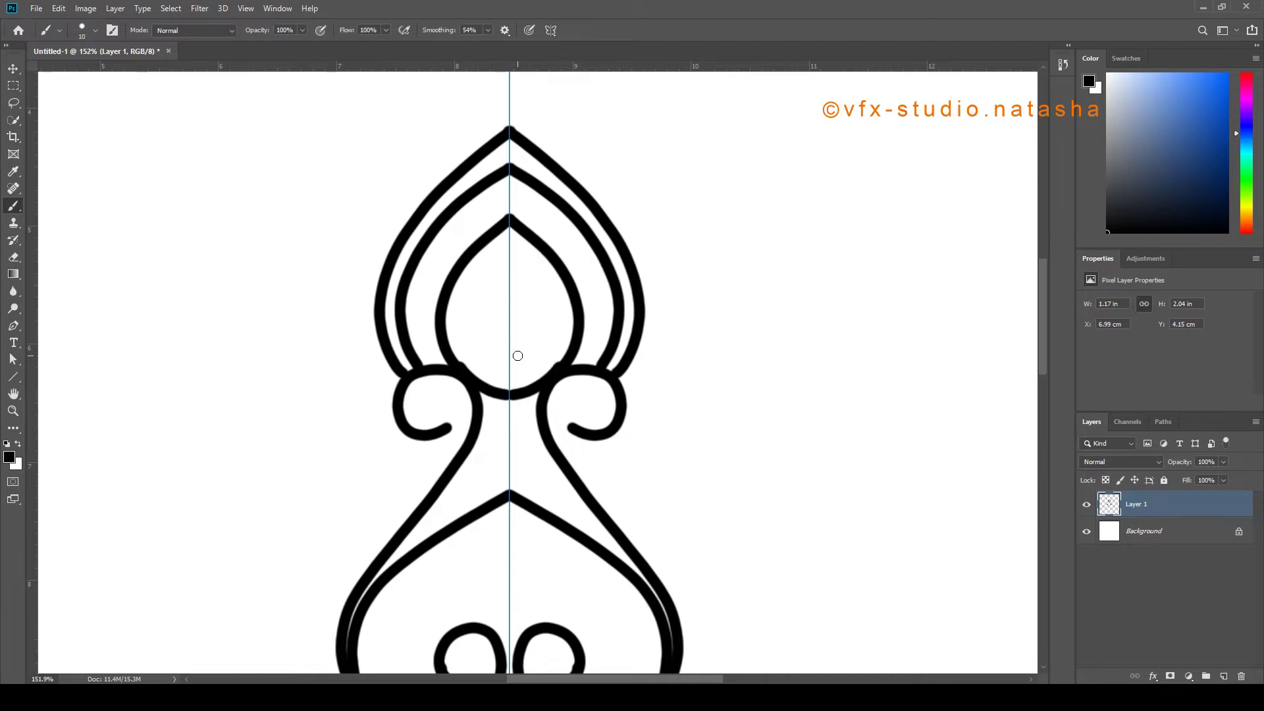
{"action": "scroll", "coordinate": [516, 355], "scroll_direction": "down", "scroll_amount": 2}
{"action": "mouse_move", "coordinate": [486, 316]}
{"action": "left_mouse_down"}
{"action": "mouse_move", "coordinate": [485, 261]}
{"action": "mouse_move", "coordinate": [517, 230]}
{"action": "left_mouse_up"}
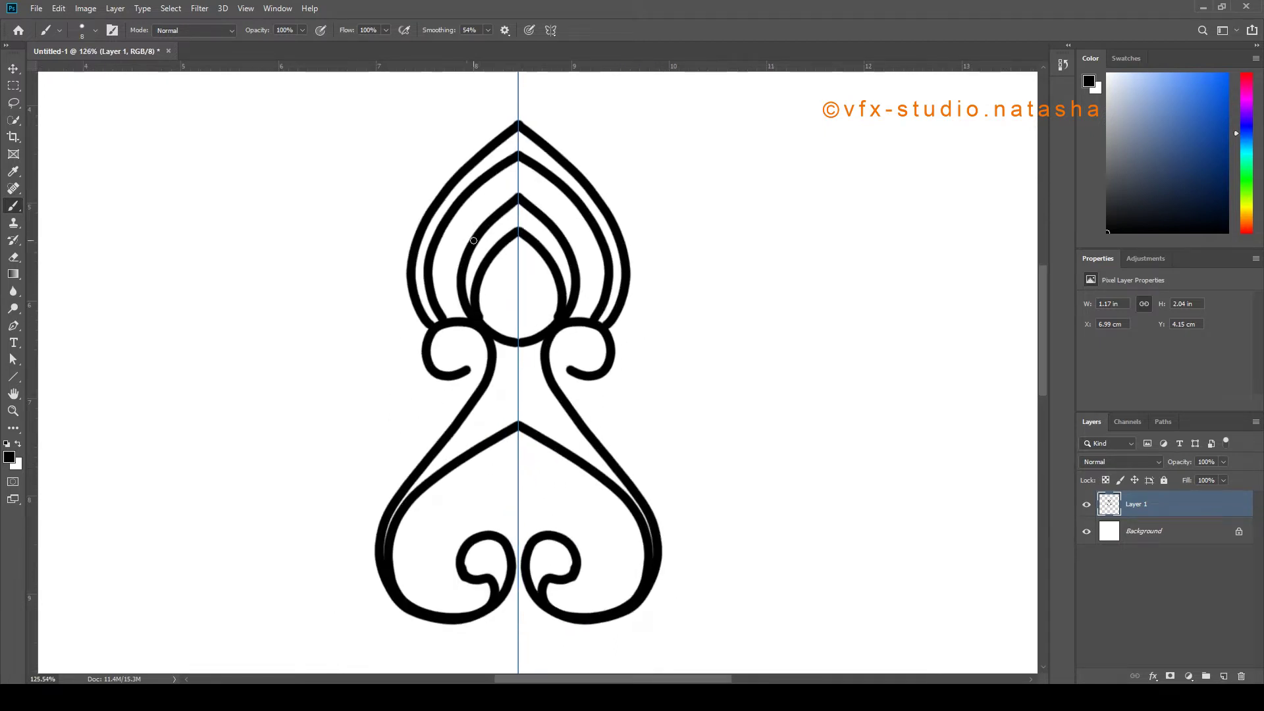
Enlarge the brush and fill the central upper teardrop with solid black
{"action": "key", "text": "bracketright"}
{"action": "key", "text": "bracketright"}
{"action": "key", "text": "bracketright"}
{"action": "key", "text": "bracketright"}
{"action": "key", "text": "bracketright"}
{"action": "mouse_move", "coordinate": [519, 244]}
{"action": "left_mouse_down"}
{"action": "mouse_move", "coordinate": [485, 298]}
{"action": "mouse_move", "coordinate": [520, 280]}
{"action": "mouse_move", "coordinate": [527, 318]}
{"action": "left_mouse_up"}
Fill the two lower curls with black using a smaller brush and paint a thick pointed band arching over them
{"action": "key", "text": "bracketleft"}
{"action": "key", "text": "bracketleft"}
{"action": "left_click_drag", "start_coordinate": [456, 491], "coordinate": [452, 403]}
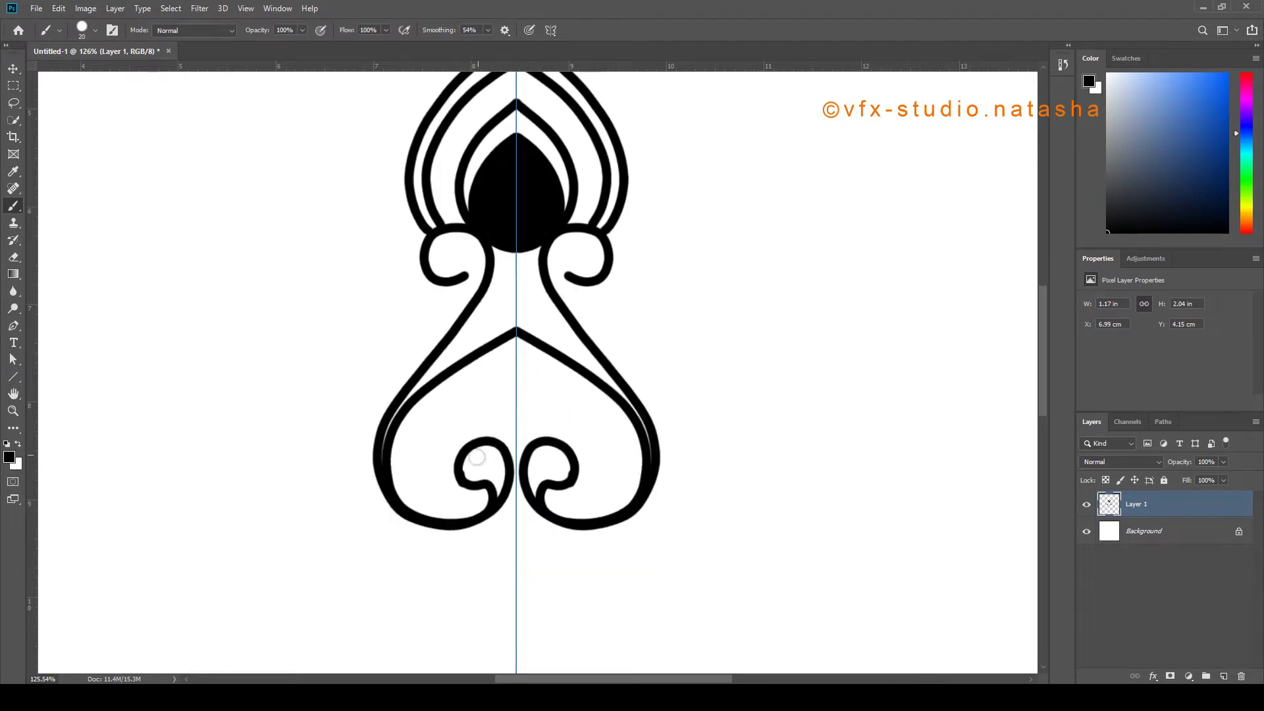
{"action": "key", "text": "bracketleft"}
{"action": "scroll", "coordinate": [502, 438], "scroll_direction": "up", "scroll_amount": 1}
{"action": "mouse_move", "coordinate": [458, 479]}
{"action": "left_mouse_down"}
{"action": "mouse_move", "coordinate": [428, 482]}
{"action": "mouse_move", "coordinate": [414, 449]}
{"action": "mouse_move", "coordinate": [433, 410]}
{"action": "mouse_move", "coordinate": [526, 360]}
{"action": "left_mouse_up"}
{"action": "mouse_move", "coordinate": [435, 474]}
{"action": "left_mouse_down"}
{"action": "mouse_move", "coordinate": [434, 434]}
{"action": "mouse_move", "coordinate": [466, 395]}
{"action": "mouse_move", "coordinate": [521, 361]}
{"action": "left_mouse_up"}
{"action": "mouse_move", "coordinate": [440, 410]}
{"action": "left_mouse_down"}
{"action": "mouse_move", "coordinate": [427, 478]}
{"action": "mouse_move", "coordinate": [445, 491]}
{"action": "mouse_move", "coordinate": [491, 455]}
{"action": "mouse_move", "coordinate": [467, 485]}
{"action": "mouse_move", "coordinate": [497, 465]}
{"action": "mouse_move", "coordinate": [495, 494]}
{"action": "left_mouse_up"}
Stamp an arc of dots under the lower pointed band, largest on the axis and shrinking towards both sides
{"action": "key", "text": "bracketright"}
{"action": "key", "text": "bracketleft"}
{"action": "key", "text": "bracketright"}
{"action": "left_click", "coordinate": [519, 414]}
{"action": "key", "text": "bracketleft"}
{"action": "left_click", "coordinate": [546, 416]}
{"action": "key", "text": "bracketleft"}
{"action": "left_click", "coordinate": [565, 421]}
{"action": "left_click", "coordinate": [591, 444]}
Paint short diagonal bars between the two outermost upper arches and curl the small scrolls below them into spirals
{"action": "scroll", "coordinate": [600, 450], "scroll_direction": "down", "scroll_amount": 4}
{"action": "scroll", "coordinate": [548, 320], "scroll_direction": "up", "scroll_amount": 1}
{"action": "mouse_move", "coordinate": [548, 320]}
{"action": "left_mouse_down"}
{"action": "mouse_move", "coordinate": [546, 461]}
{"action": "mouse_move", "coordinate": [615, 418]}
{"action": "mouse_move", "coordinate": [625, 435]}
{"action": "left_mouse_up"}
{"action": "scroll", "coordinate": [589, 445], "scroll_direction": "up", "scroll_amount": 3}
{"action": "key", "text": "bracketright"}
{"action": "key", "text": "ctrl+z"}
{"action": "mouse_move", "coordinate": [526, 239]}
{"action": "left_mouse_down"}
{"action": "mouse_move", "coordinate": [530, 482]}
{"action": "mouse_move", "coordinate": [530, 423]}
{"action": "left_mouse_up"}
{"action": "mouse_move", "coordinate": [533, 346]}
{"action": "left_mouse_down"}
{"action": "mouse_move", "coordinate": [533, 386]}
{"action": "mouse_move", "coordinate": [503, 388]}
{"action": "mouse_move", "coordinate": [482, 422]}
{"action": "mouse_move", "coordinate": [463, 407]}
{"action": "mouse_move", "coordinate": [460, 444]}
{"action": "mouse_move", "coordinate": [438, 444]}
{"action": "mouse_move", "coordinate": [444, 480]}
{"action": "mouse_move", "coordinate": [424, 464]}
{"action": "mouse_move", "coordinate": [429, 494]}
{"action": "mouse_move", "coordinate": [411, 495]}
{"action": "mouse_move", "coordinate": [429, 531]}
{"action": "mouse_move", "coordinate": [412, 533]}
{"action": "mouse_move", "coordinate": [435, 578]}
{"action": "left_mouse_up"}
{"action": "scroll", "coordinate": [514, 390], "scroll_direction": "up", "scroll_amount": 1}
{"action": "scroll", "coordinate": [500, 402], "scroll_direction": "down", "scroll_amount": 3}
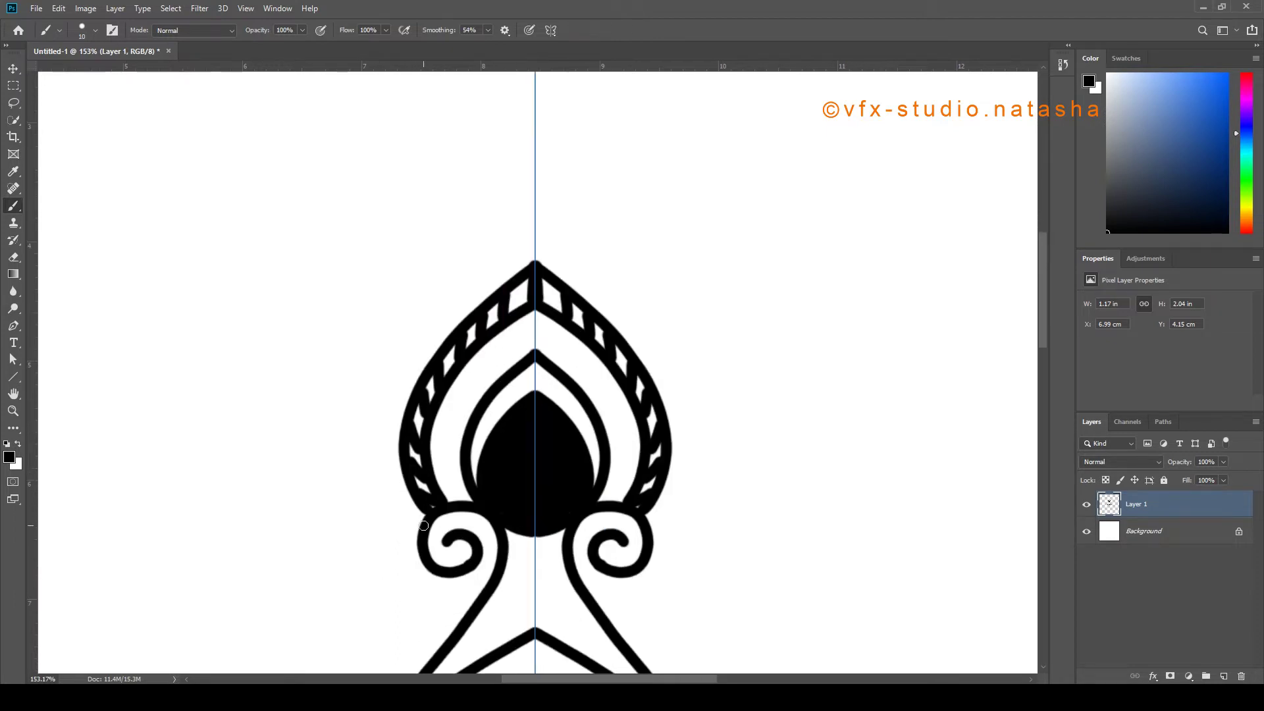
Paint a row of mirrored scallops around the upper arch from the spirals up to a pointed one at the tip
{"action": "mouse_move", "coordinate": [415, 518]}
{"action": "left_mouse_down"}
{"action": "mouse_move", "coordinate": [379, 518]}
{"action": "mouse_move", "coordinate": [367, 476]}
{"action": "left_mouse_up"}
{"action": "key", "text": "ctrl+z"}
{"action": "mouse_move", "coordinate": [415, 518]}
{"action": "left_mouse_down"}
{"action": "mouse_move", "coordinate": [370, 486]}
{"action": "mouse_move", "coordinate": [407, 458]}
{"action": "mouse_move", "coordinate": [363, 426]}
{"action": "mouse_move", "coordinate": [393, 391]}
{"action": "mouse_move", "coordinate": [425, 396]}
{"action": "mouse_move", "coordinate": [382, 368]}
{"action": "mouse_move", "coordinate": [400, 335]}
{"action": "mouse_move", "coordinate": [456, 343]}
{"action": "mouse_move", "coordinate": [437, 329]}
{"action": "mouse_move", "coordinate": [445, 288]}
{"action": "mouse_move", "coordinate": [501, 297]}
{"action": "mouse_move", "coordinate": [484, 254]}
{"action": "mouse_move", "coordinate": [534, 219]}
{"action": "left_mouse_up"}
Fill the cores of the top scallop and the adjacent pair with black, adjusting the brush size as needed
{"action": "mouse_move", "coordinate": [514, 276]}
{"action": "left_mouse_down"}
{"action": "mouse_move", "coordinate": [540, 247]}
{"action": "mouse_move", "coordinate": [543, 273]}
{"action": "left_mouse_up"}
{"action": "key", "text": "]"}
{"action": "left_click", "coordinate": [605, 309]}
{"action": "left_click_drag", "start_coordinate": [605, 309], "coordinate": [613, 321]}
{"action": "key", "text": "["}
{"action": "key", "text": "["}
{"action": "key", "text": "["}
{"action": "left_click", "coordinate": [595, 306]}
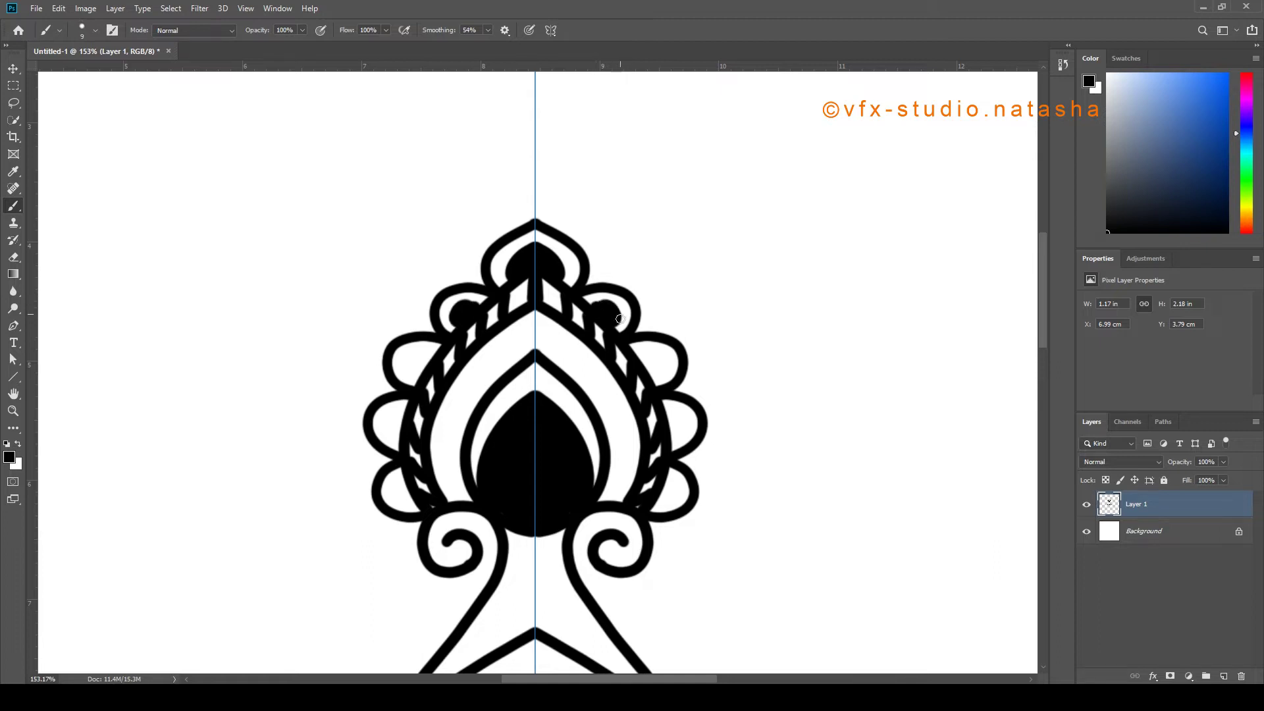
{"action": "left_click", "coordinate": [590, 304]}
Paint solid black cores inside the remaining lower scallops on both sides of the upper arch
{"action": "key", "text": "]"}
{"action": "mouse_move", "coordinate": [642, 355]}
{"action": "left_mouse_down"}
{"action": "mouse_move", "coordinate": [660, 362]}
{"action": "mouse_move", "coordinate": [648, 370]}
{"action": "mouse_move", "coordinate": [677, 439]}
{"action": "left_mouse_up"}
{"action": "key", "text": "["}
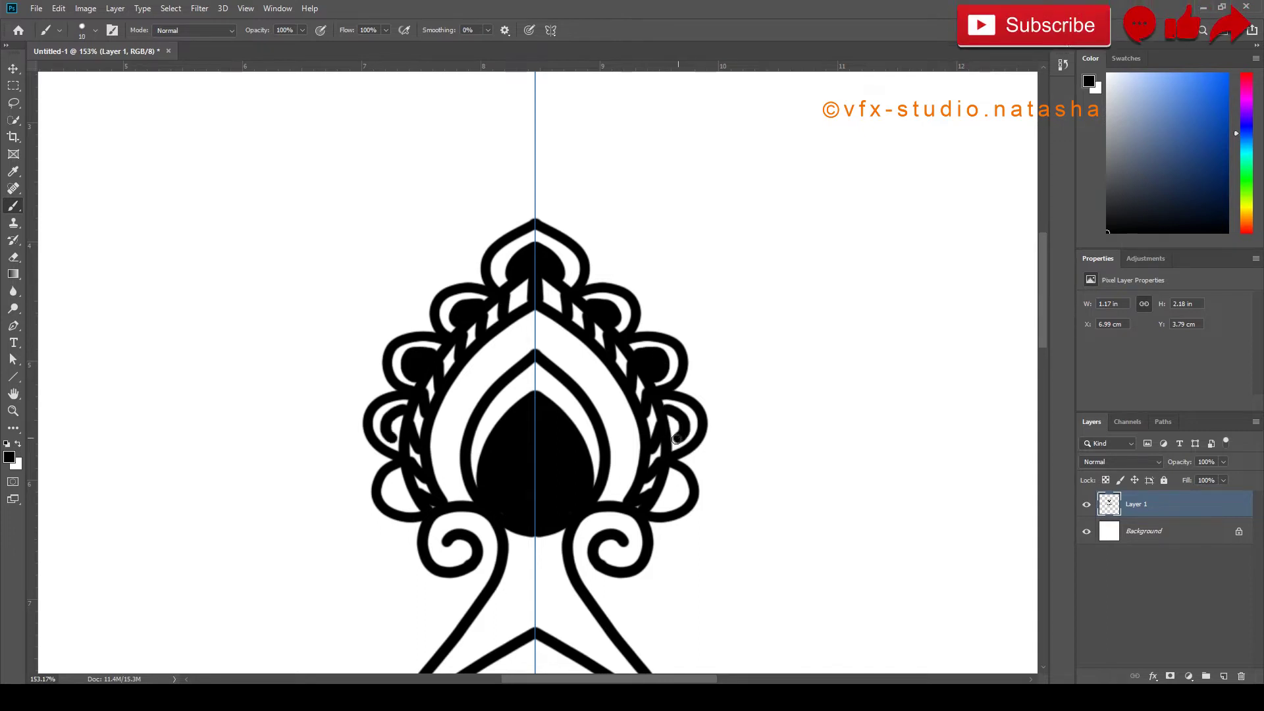
{"action": "scroll", "coordinate": [698, 432], "scroll_direction": "down", "scroll_amount": 3}
{"action": "scroll", "coordinate": [635, 349], "scroll_direction": "right", "scroll_amount": 1}
{"action": "mouse_move", "coordinate": [639, 346]}
{"action": "left_mouse_down"}
{"action": "mouse_move", "coordinate": [628, 368]}
{"action": "mouse_move", "coordinate": [635, 358]}
{"action": "left_mouse_up"}
{"action": "scroll", "coordinate": [586, 368], "scroll_direction": "down", "scroll_amount": 5}
{"action": "left_click_drag", "start_coordinate": [554, 650], "coordinate": [539, 511]}
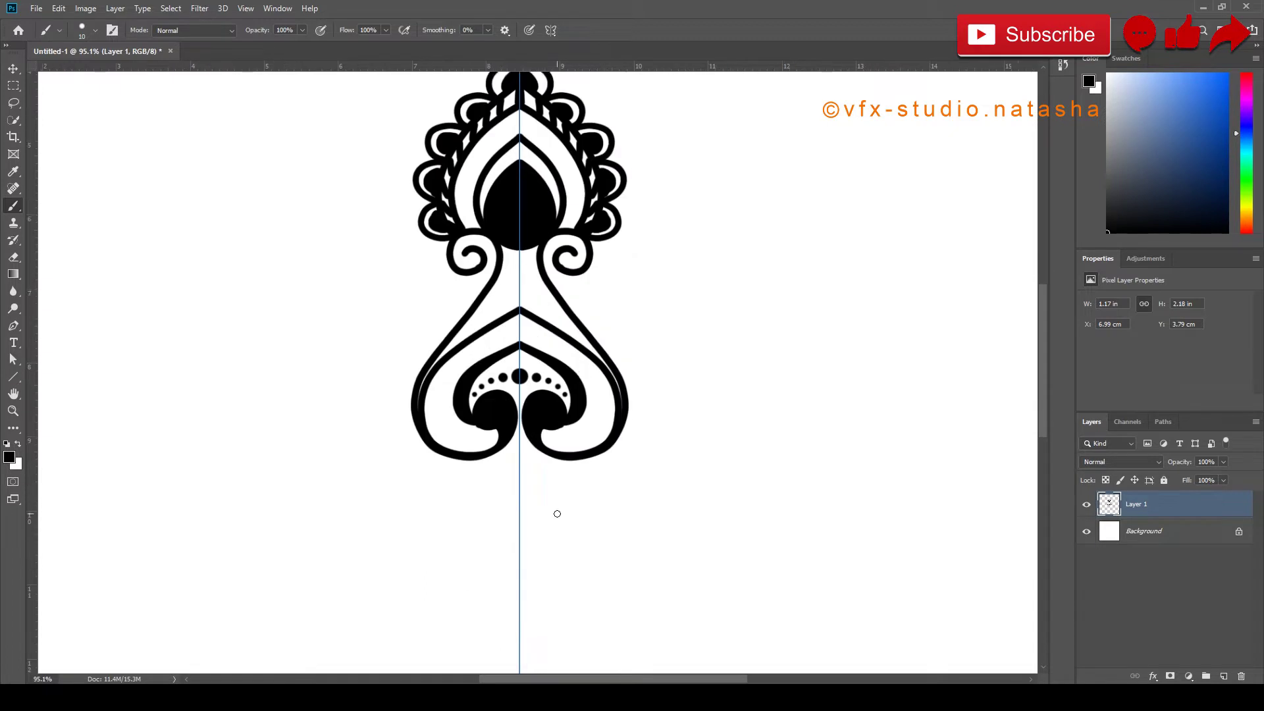
{"action": "scroll", "coordinate": [540, 511], "scroll_direction": "up", "scroll_amount": 2}
{"action": "mouse_move", "coordinate": [514, 405]}
{"action": "left_mouse_down"}
{"action": "mouse_move", "coordinate": [529, 479]}
{"action": "mouse_move", "coordinate": [554, 479]}
{"action": "left_mouse_up"}
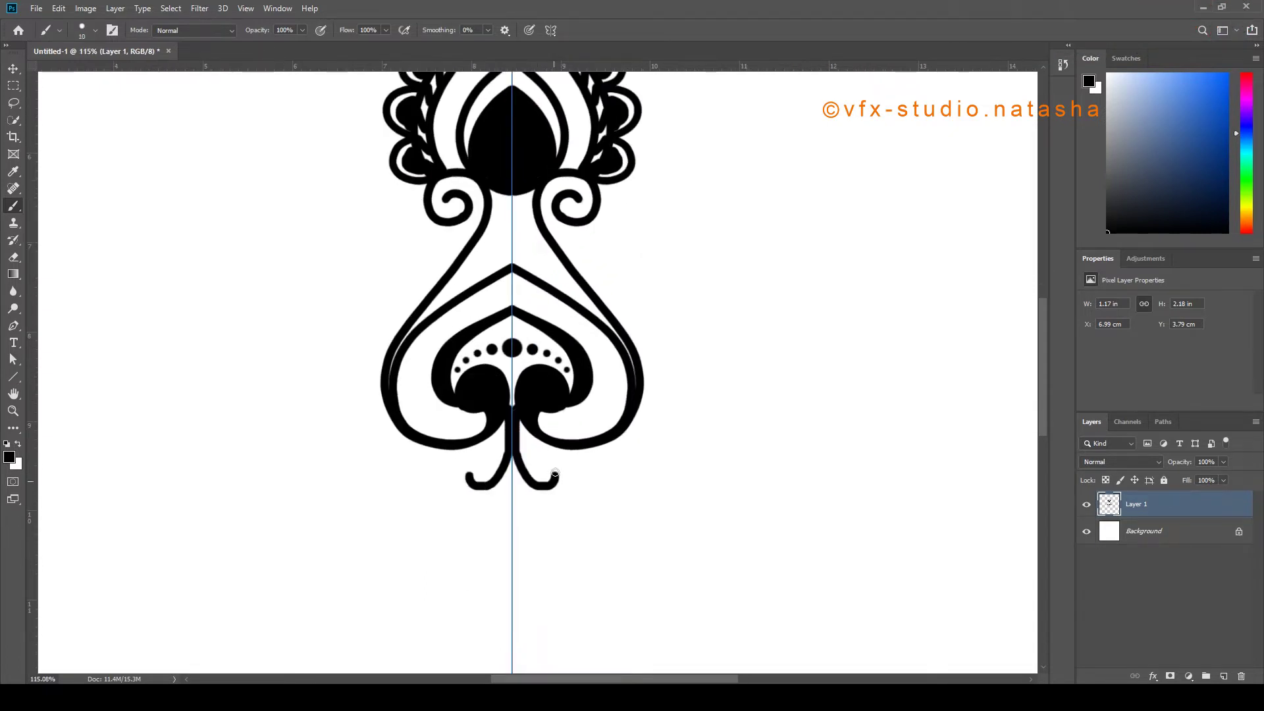
{"action": "key", "text": "ctrl+z"}
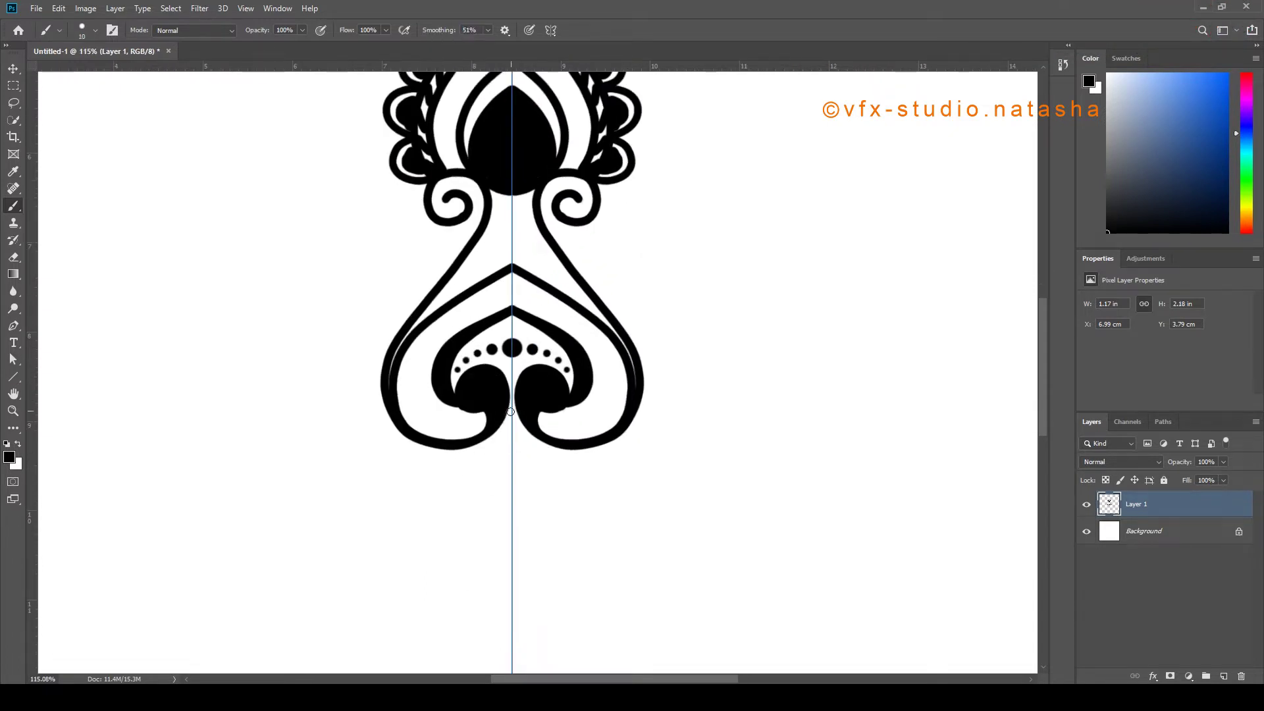
Paint mirrored petals and flame-shaped leaves around the lower loops and fill the petals with black teardrop cores
{"action": "mouse_move", "coordinate": [517, 407]}
{"action": "left_mouse_down"}
{"action": "mouse_move", "coordinate": [512, 447]}
{"action": "mouse_move", "coordinate": [531, 486]}
{"action": "mouse_move", "coordinate": [560, 482]}
{"action": "mouse_move", "coordinate": [531, 433]}
{"action": "mouse_move", "coordinate": [606, 483]}
{"action": "mouse_move", "coordinate": [604, 459]}
{"action": "mouse_move", "coordinate": [576, 447]}
{"action": "mouse_move", "coordinate": [634, 450]}
{"action": "mouse_move", "coordinate": [623, 425]}
{"action": "left_mouse_up"}
{"action": "mouse_move", "coordinate": [394, 420]}
{"action": "left_mouse_down"}
{"action": "mouse_move", "coordinate": [355, 372]}
{"action": "mouse_move", "coordinate": [381, 372]}
{"action": "mouse_move", "coordinate": [403, 268]}
{"action": "mouse_move", "coordinate": [383, 245]}
{"action": "mouse_move", "coordinate": [408, 273]}
{"action": "mouse_move", "coordinate": [386, 376]}
{"action": "left_mouse_up"}
{"action": "scroll", "coordinate": [513, 431], "scroll_direction": "up", "scroll_amount": 3}
{"action": "mouse_move", "coordinate": [499, 408]}
{"action": "left_mouse_down"}
{"action": "mouse_move", "coordinate": [484, 456]}
{"action": "mouse_move", "coordinate": [495, 469]}
{"action": "mouse_move", "coordinate": [504, 379]}
{"action": "left_mouse_up"}
{"action": "mouse_move", "coordinate": [577, 439]}
{"action": "left_mouse_down"}
{"action": "mouse_move", "coordinate": [624, 463]}
{"action": "mouse_move", "coordinate": [680, 425]}
{"action": "mouse_move", "coordinate": [622, 437]}
{"action": "left_mouse_up"}
{"action": "key", "text": "ctrl+z"}
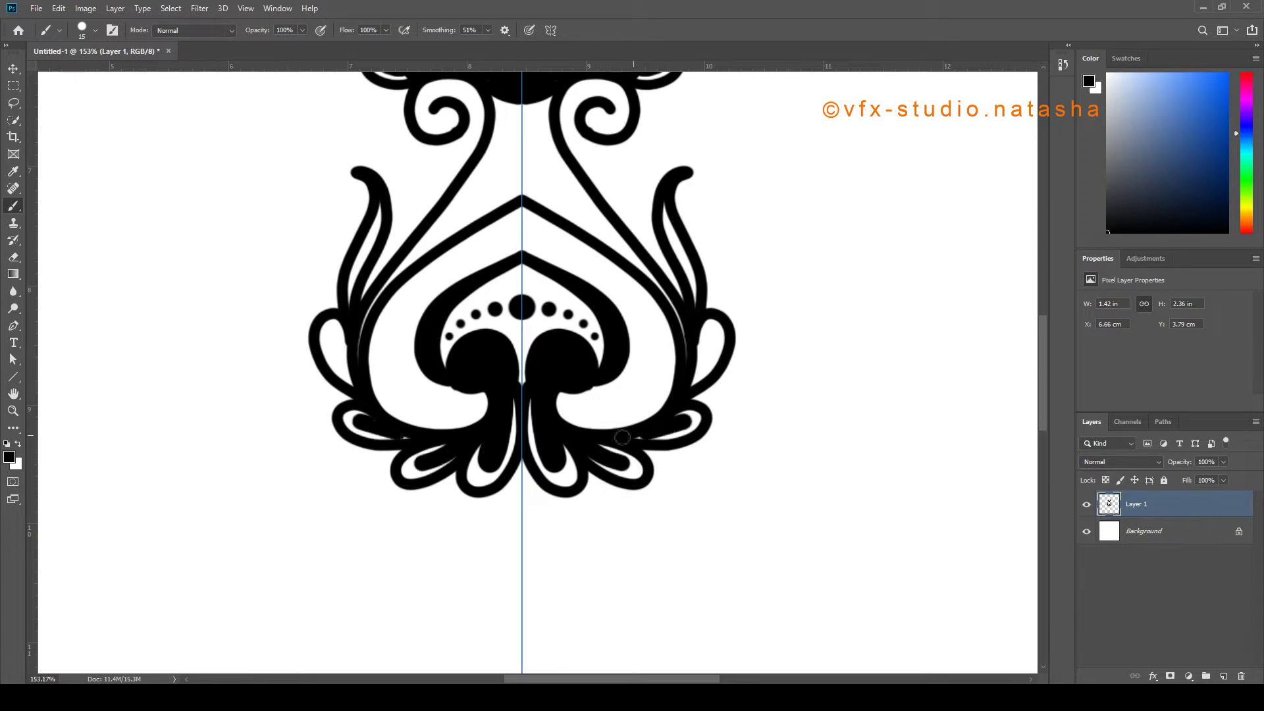
{"action": "left_click_drag", "start_coordinate": [711, 339], "coordinate": [693, 381]}
{"action": "scroll", "coordinate": [623, 392], "scroll_direction": "down", "scroll_amount": 10}
{"action": "scroll", "coordinate": [605, 328], "scroll_direction": "up", "scroll_amount": 4}
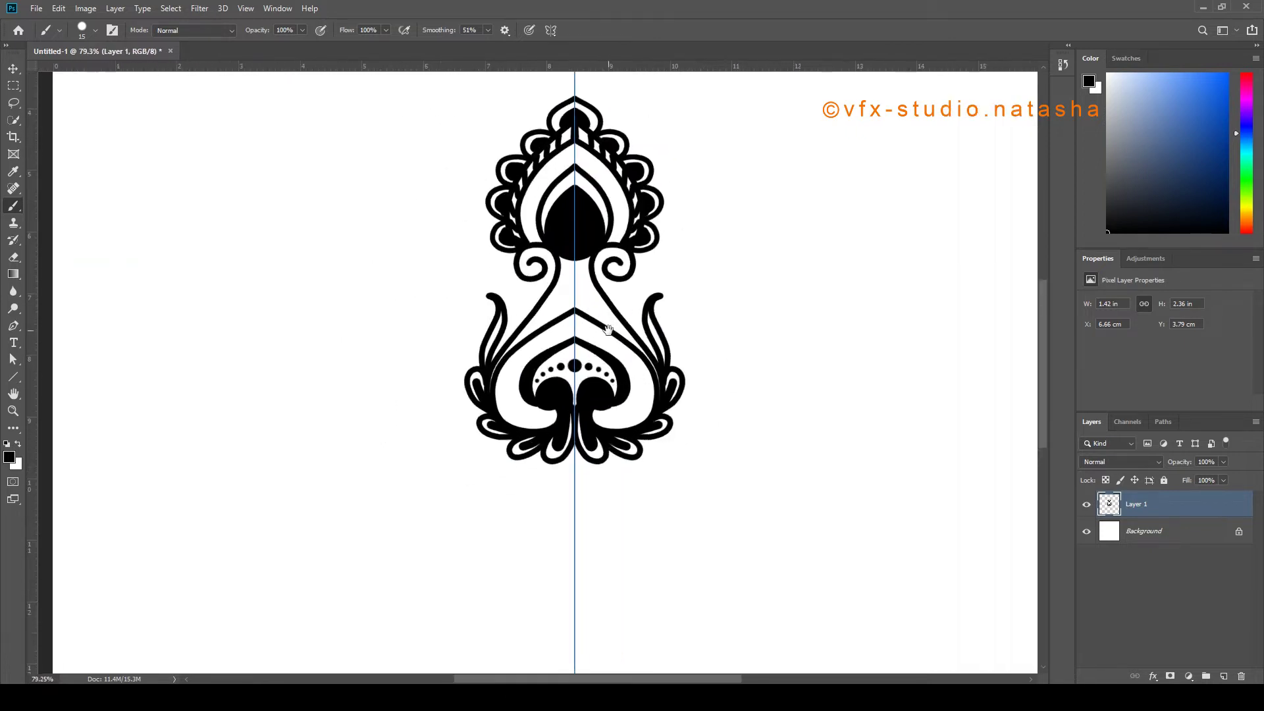
Switch the paint symmetry to Horizontal and place its axis on the blank canvas below the finished motif
{"action": "scroll", "coordinate": [608, 329], "scroll_direction": "down", "scroll_amount": 1}
{"action": "left_click", "coordinate": [550, 30]}
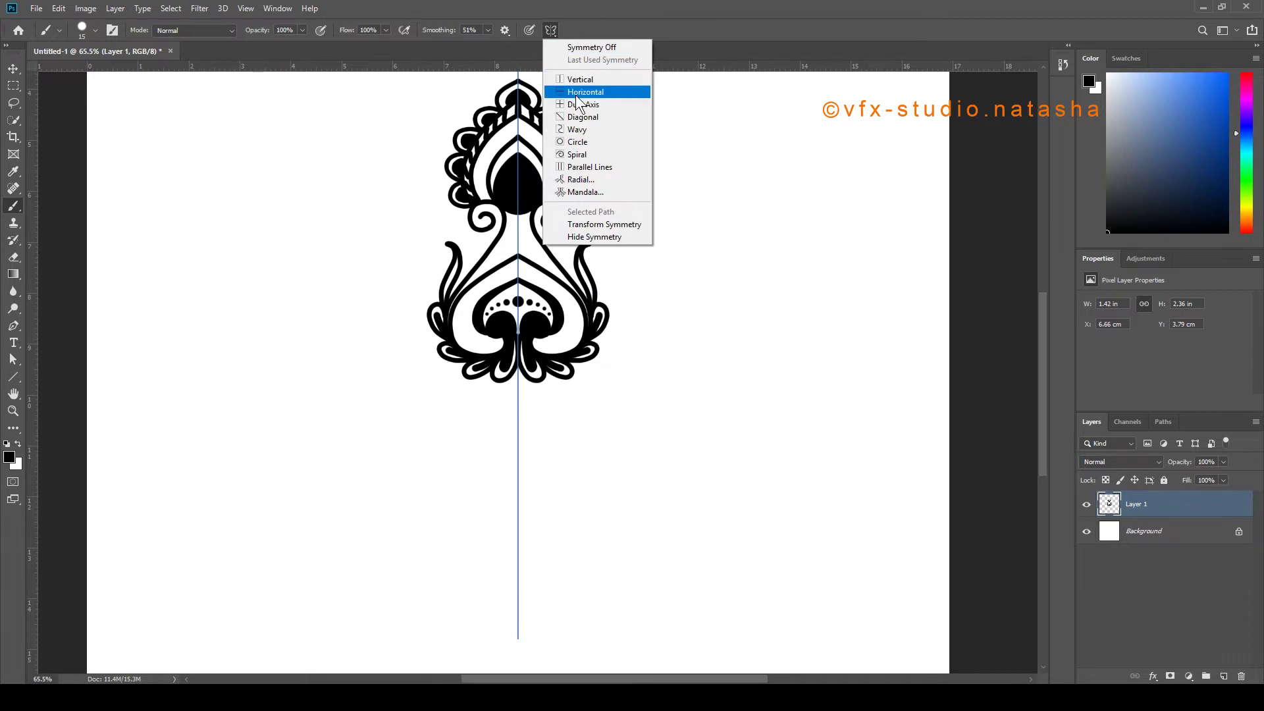
{"action": "left_click", "coordinate": [578, 93]}
{"action": "left_click_drag", "start_coordinate": [576, 338], "coordinate": [566, 491]}
{"action": "left_click", "coordinate": [546, 28]}
{"action": "key", "text": "b"}
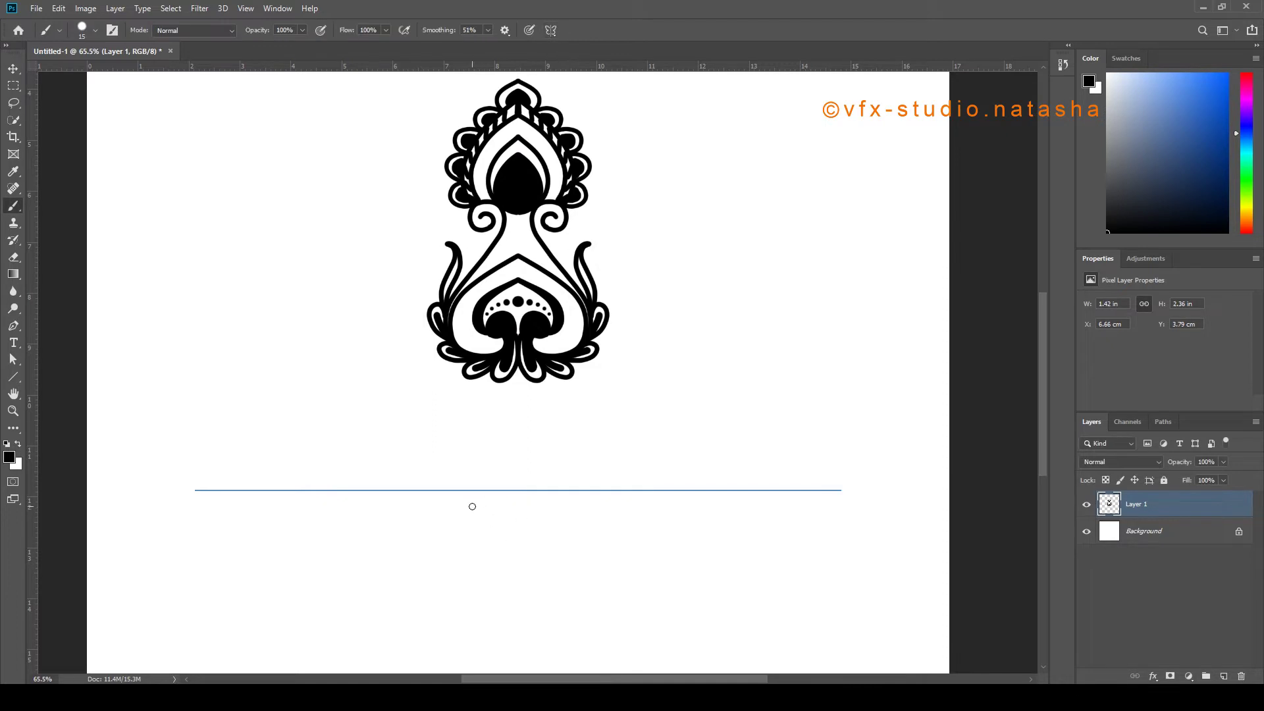
Paint a mirrored diamond outline with nested chevron and leaf shapes along the horizontal axis using a 5 px brush
{"action": "scroll", "coordinate": [402, 494], "scroll_direction": "up", "scroll_amount": 4}
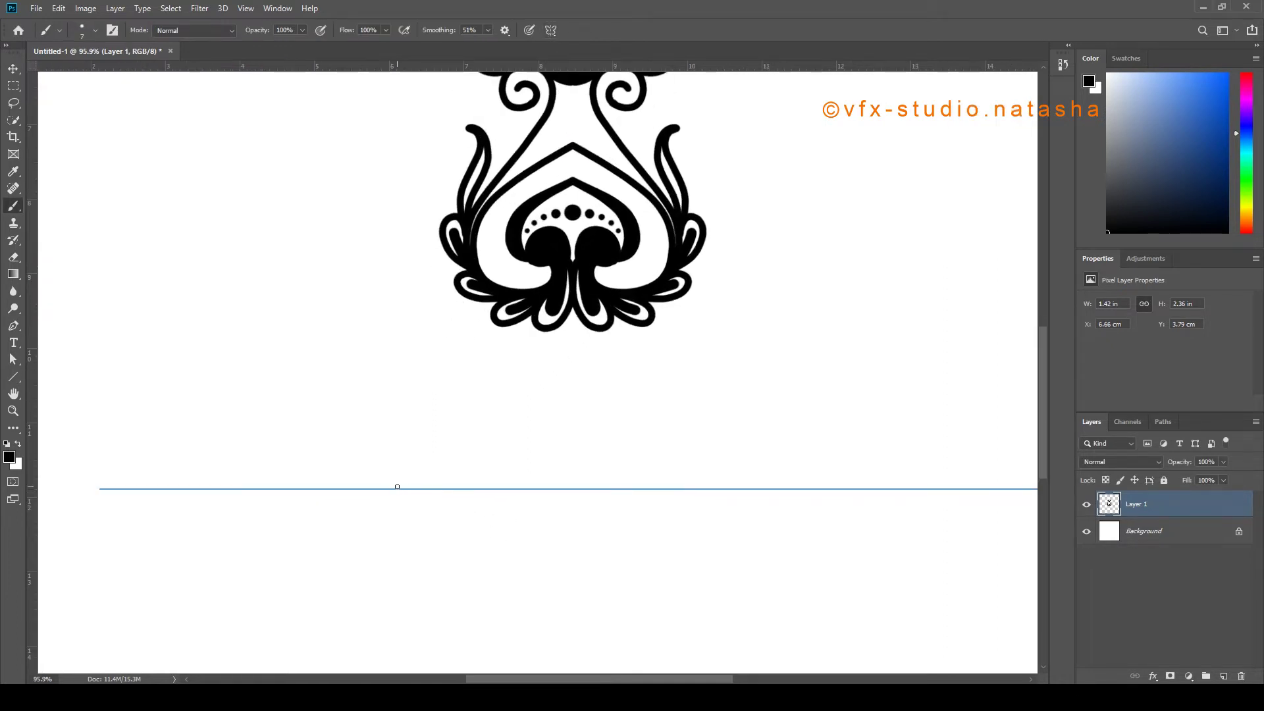
{"action": "scroll", "coordinate": [380, 486], "scroll_direction": "up", "scroll_amount": 2}
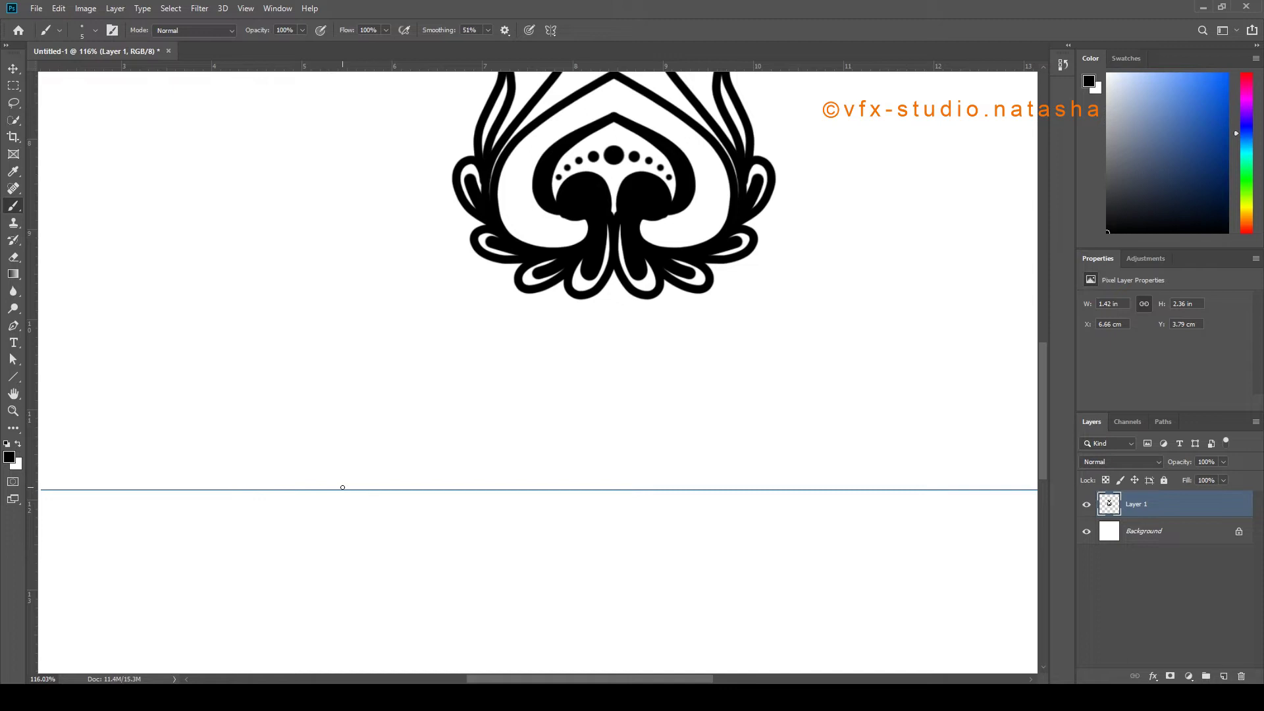
{"action": "left_click_drag", "start_coordinate": [343, 487], "coordinate": [378, 462]}
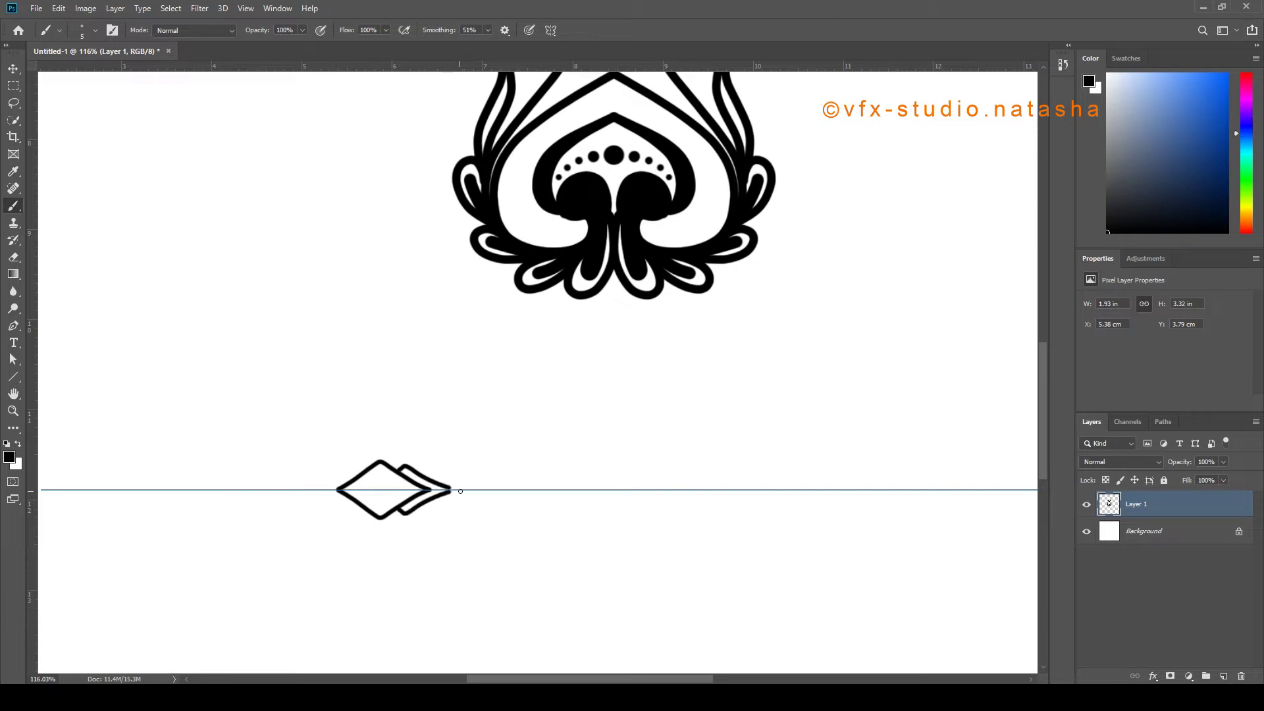
{"action": "left_click_drag", "start_coordinate": [448, 472], "coordinate": [485, 490]}
Paint a trail of three black dots beyond the leaf tip and fill the diamond's core with black
{"action": "key", "text": "bracketright"}
{"action": "key", "text": "bracketright"}
{"action": "key", "text": "bracketright"}
{"action": "key", "text": "bracketright"}
{"action": "key", "text": "bracketright"}
{"action": "key", "text": "bracketright"}
{"action": "scroll", "coordinate": [329, 508], "scroll_direction": "up", "scroll_amount": 3}
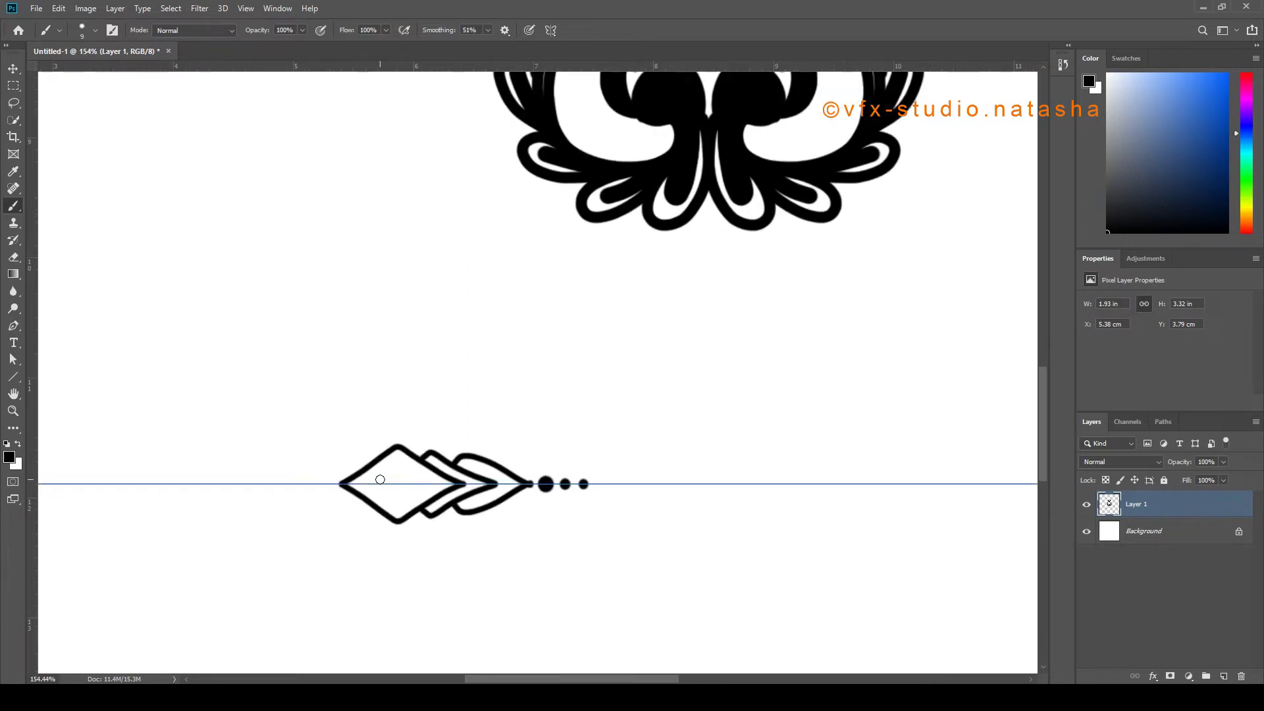
{"action": "mouse_move", "coordinate": [370, 483]}
{"action": "left_mouse_down"}
{"action": "mouse_move", "coordinate": [404, 462]}
{"action": "mouse_move", "coordinate": [444, 488]}
{"action": "mouse_move", "coordinate": [381, 483]}
{"action": "mouse_move", "coordinate": [404, 471]}
{"action": "mouse_move", "coordinate": [421, 484]}
{"action": "mouse_move", "coordinate": [380, 483]}
{"action": "left_mouse_up"}
{"action": "key", "text": "]"}
{"action": "key", "text": "]"}
Hatch the chevron band beside the diamond with thin strokes using a 3 px brush
{"action": "scroll", "coordinate": [428, 484], "scroll_direction": "up", "scroll_amount": 1}
{"action": "key", "text": "["}
{"action": "scroll", "coordinate": [627, 463], "scroll_direction": "up", "scroll_amount": 5}
{"action": "key", "text": "["}
{"action": "key", "text": "["}
{"action": "key", "text": "["}
{"action": "mouse_move", "coordinate": [593, 463]}
{"action": "left_mouse_down"}
{"action": "mouse_move", "coordinate": [606, 473]}
{"action": "mouse_move", "coordinate": [637, 467]}
{"action": "mouse_move", "coordinate": [624, 486]}
{"action": "mouse_move", "coordinate": [652, 479]}
{"action": "mouse_move", "coordinate": [657, 490]}
{"action": "mouse_move", "coordinate": [690, 486]}
{"action": "mouse_move", "coordinate": [656, 500]}
{"action": "mouse_move", "coordinate": [693, 499]}
{"action": "left_mouse_up"}
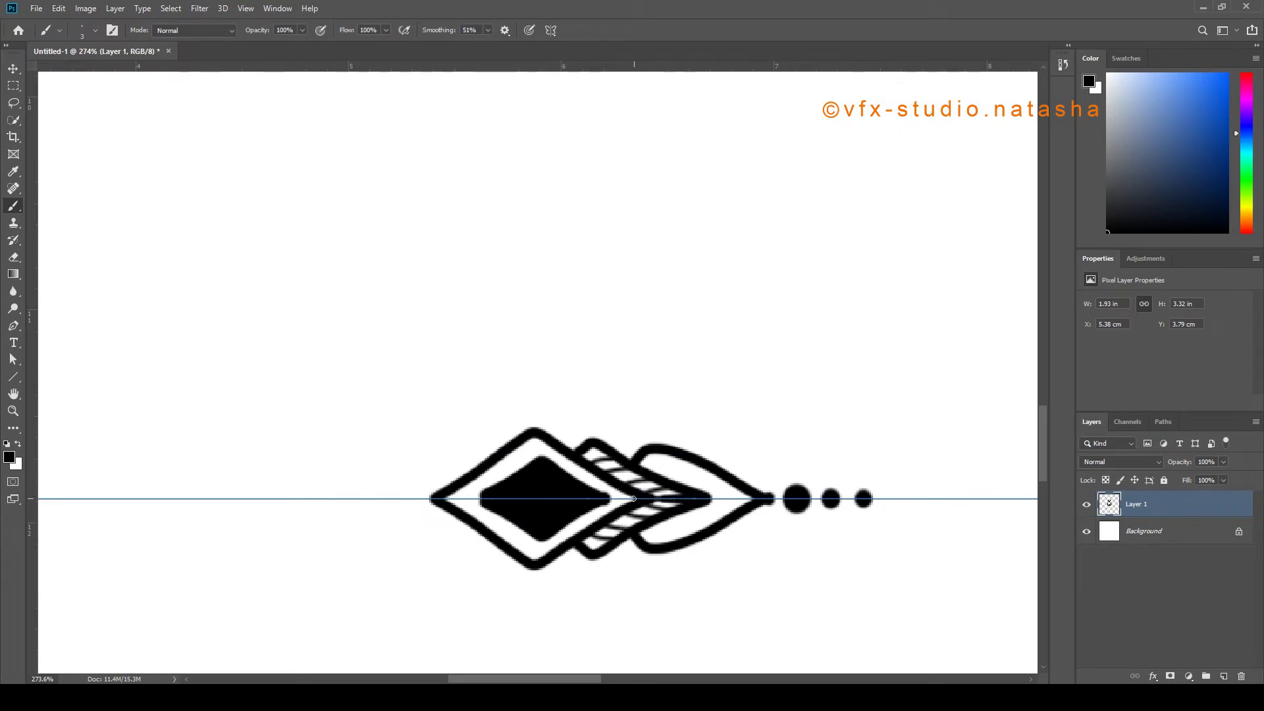
Paint mirrored chevrons around the diamond's free end and small black diamond shapes along the axis beyond them
{"action": "scroll", "coordinate": [478, 461], "scroll_direction": "down", "scroll_amount": 3}
{"action": "scroll", "coordinate": [433, 466], "scroll_direction": "up", "scroll_amount": 3}
{"action": "key", "text": "]"}
{"action": "mouse_move", "coordinate": [522, 427]}
{"action": "left_mouse_down"}
{"action": "mouse_move", "coordinate": [404, 499]}
{"action": "mouse_move", "coordinate": [516, 426]}
{"action": "mouse_move", "coordinate": [390, 499]}
{"action": "left_mouse_up"}
{"action": "key", "text": "ctrl+z"}
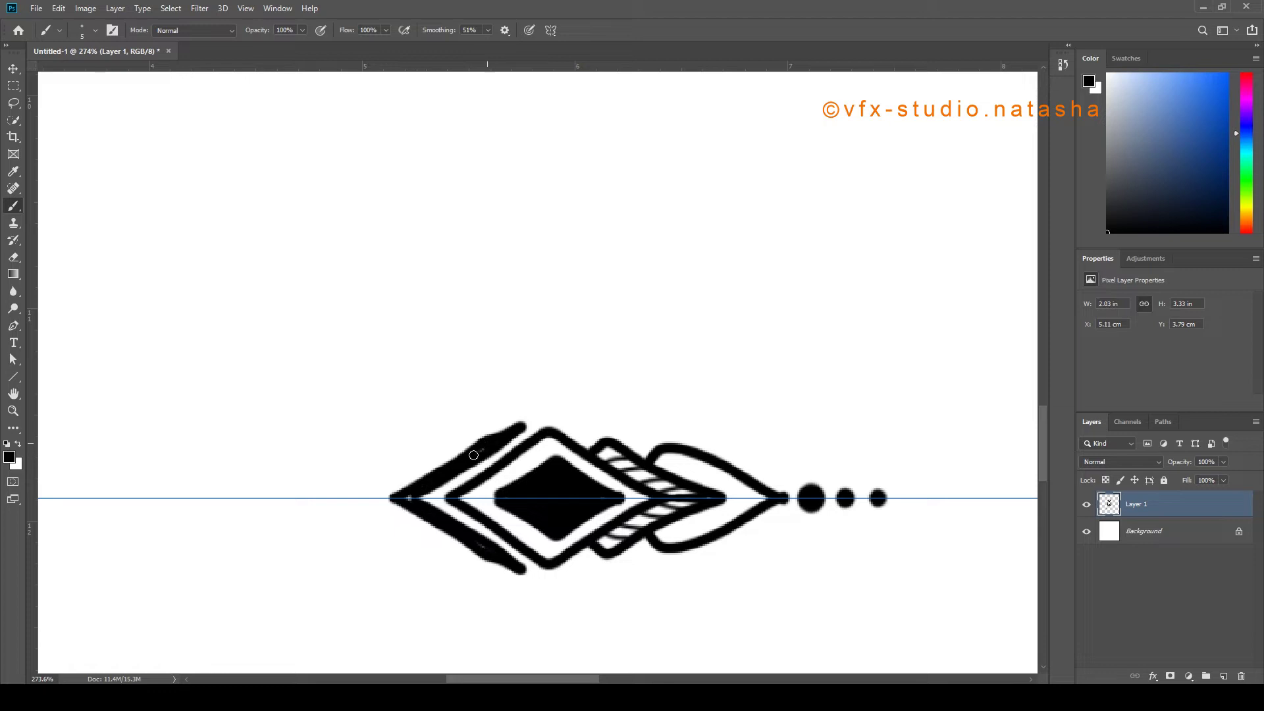
{"action": "mouse_move", "coordinate": [471, 437]}
{"action": "left_mouse_down"}
{"action": "mouse_move", "coordinate": [606, 371]}
{"action": "mouse_move", "coordinate": [490, 432]}
{"action": "mouse_move", "coordinate": [437, 412]}
{"action": "mouse_move", "coordinate": [415, 430]}
{"action": "mouse_move", "coordinate": [467, 433]}
{"action": "mouse_move", "coordinate": [347, 432]}
{"action": "left_mouse_up"}
{"action": "scroll", "coordinate": [461, 389], "scroll_direction": "down", "scroll_amount": 7}
{"action": "left_click_drag", "start_coordinate": [648, 371], "coordinate": [553, 432]}
{"action": "scroll", "coordinate": [570, 433], "scroll_direction": "up", "scroll_amount": 2}
{"action": "scroll", "coordinate": [586, 434], "scroll_direction": "down", "scroll_amount": 9}
Switch the paint symmetry to Dual Axis, hide Layer 1 and add a new blank layer
{"action": "key", "text": "bracketright"}
{"action": "key", "text": "bracketright"}
{"action": "key", "text": "bracketright"}
{"action": "key", "text": "bracketright"}
{"action": "left_click", "coordinate": [549, 30]}
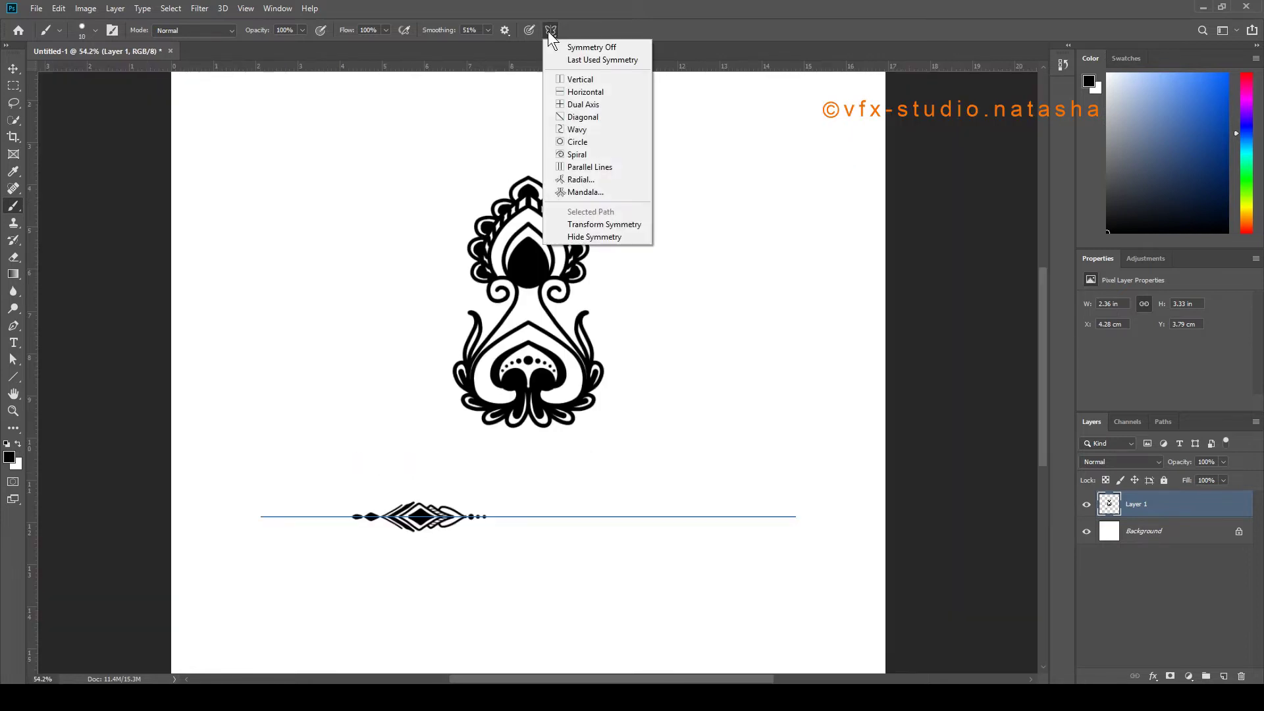
{"action": "left_click", "coordinate": [578, 105]}
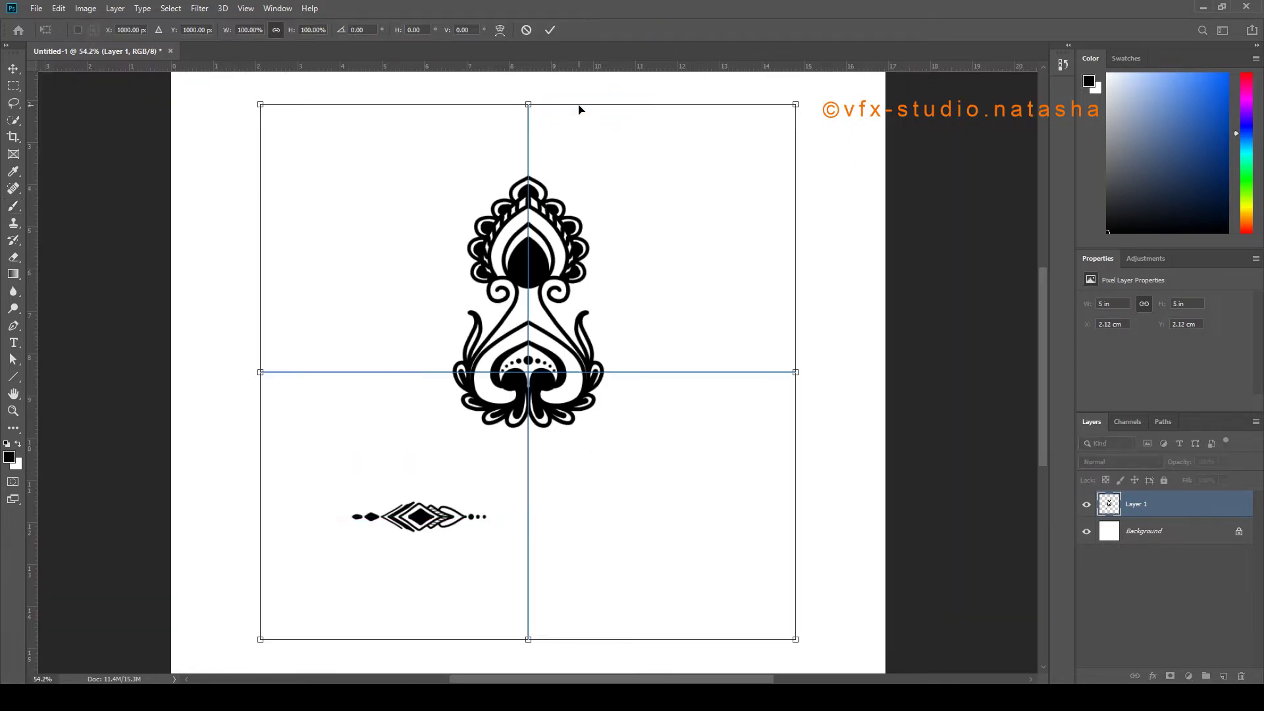
{"action": "left_click", "coordinate": [550, 30]}
{"action": "left_click", "coordinate": [1087, 505]}
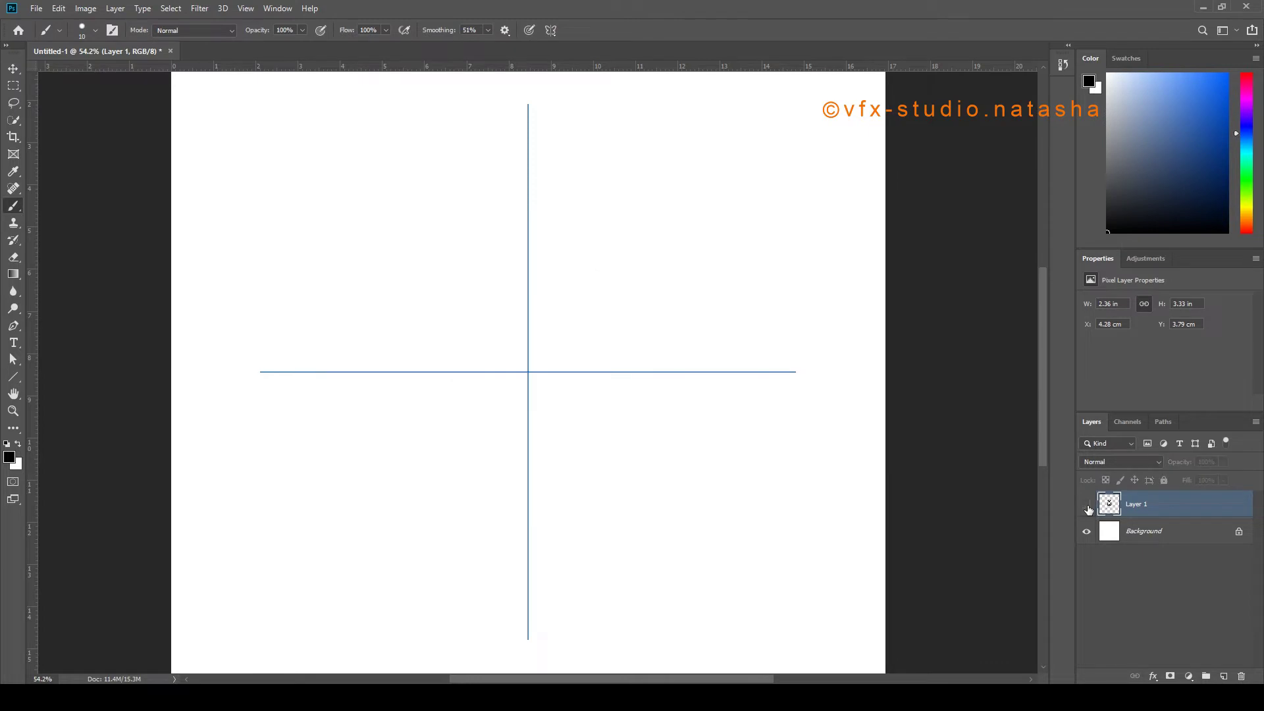
{"action": "left_click", "coordinate": [1223, 676]}
Paint a pointed petal with an inner outline, mirrored into four around the centre of the dual axes
{"action": "scroll", "coordinate": [558, 336], "scroll_direction": "up", "scroll_amount": 4}
{"action": "scroll", "coordinate": [558, 336], "scroll_direction": "up", "scroll_amount": 1}
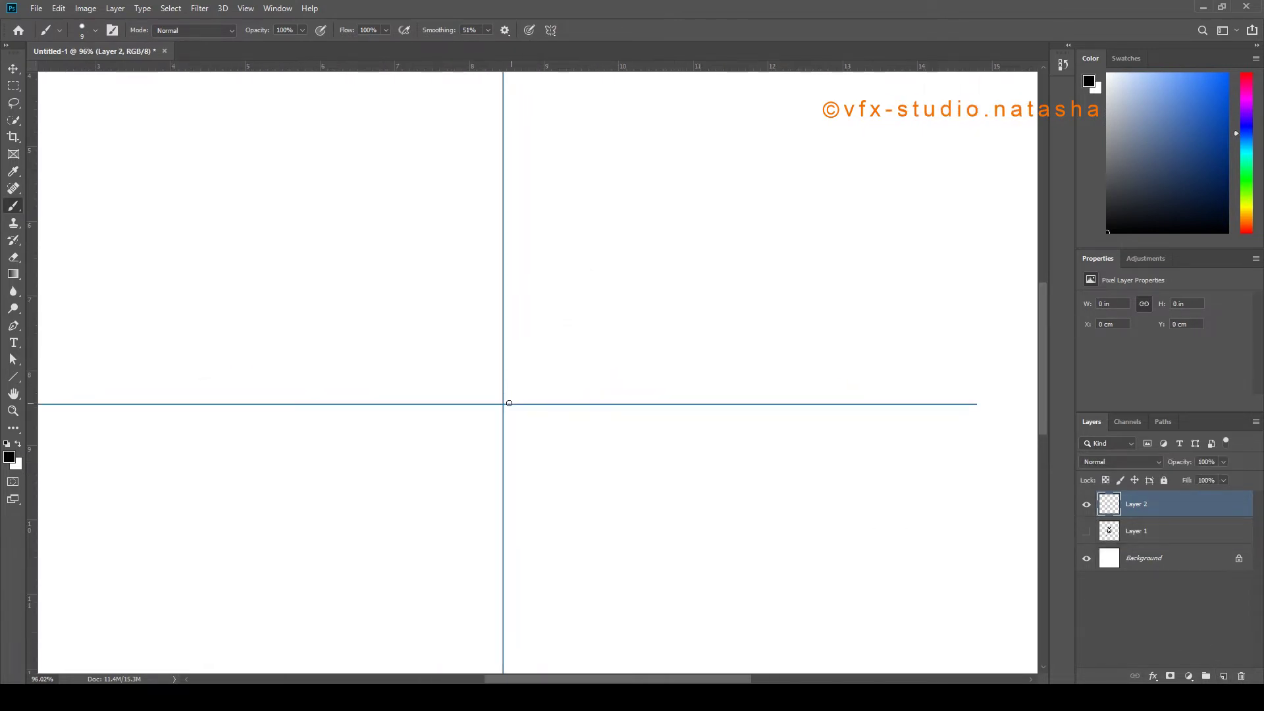
{"action": "mouse_move", "coordinate": [504, 402]}
{"action": "left_mouse_down"}
{"action": "mouse_move", "coordinate": [503, 360]}
{"action": "mouse_move", "coordinate": [524, 327]}
{"action": "mouse_move", "coordinate": [635, 307]}
{"action": "mouse_move", "coordinate": [564, 400]}
{"action": "mouse_move", "coordinate": [506, 401]}
{"action": "mouse_move", "coordinate": [560, 331]}
{"action": "mouse_move", "coordinate": [586, 346]}
{"action": "mouse_move", "coordinate": [518, 407]}
{"action": "left_mouse_up"}
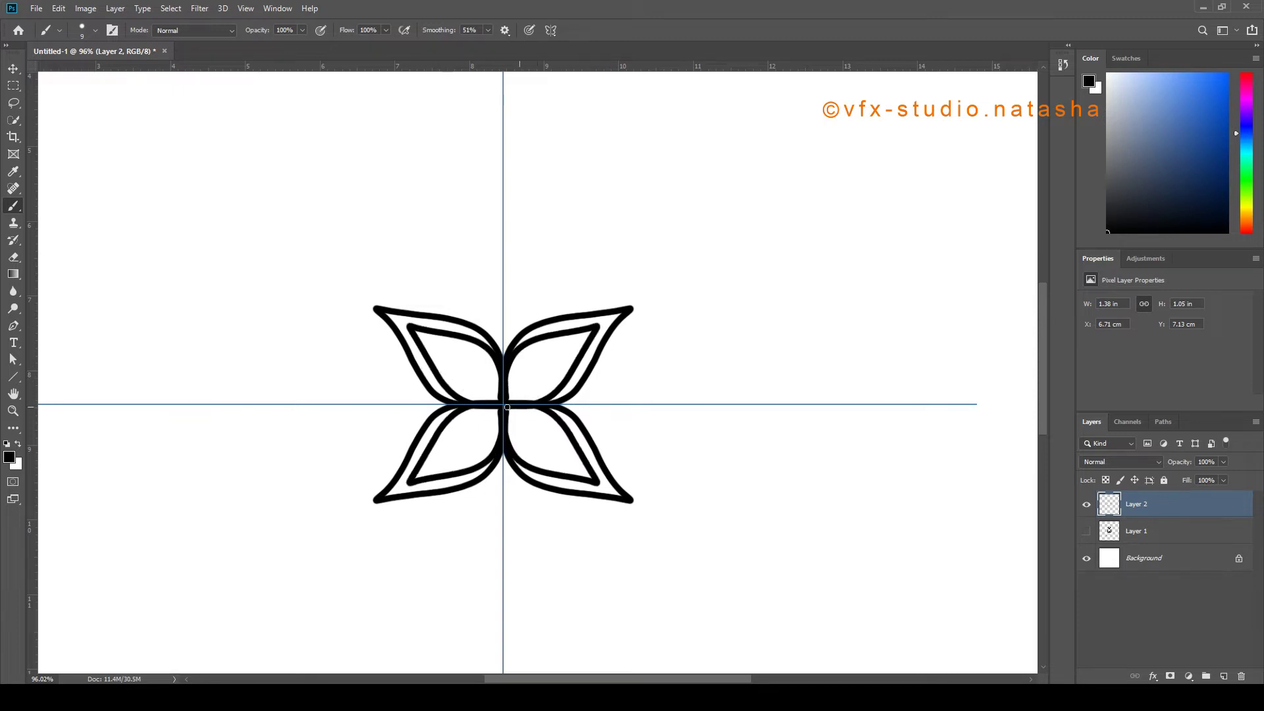
Paint rows of small loops along the outer edges of the four petals and undo the last four strokes
{"action": "mouse_move", "coordinate": [502, 350]}
{"action": "left_mouse_down"}
{"action": "mouse_move", "coordinate": [530, 307]}
{"action": "mouse_move", "coordinate": [507, 353]}
{"action": "mouse_move", "coordinate": [543, 300]}
{"action": "mouse_move", "coordinate": [549, 318]}
{"action": "mouse_move", "coordinate": [596, 308]}
{"action": "left_mouse_up"}
{"action": "mouse_move", "coordinate": [561, 400]}
{"action": "left_mouse_down"}
{"action": "mouse_move", "coordinate": [598, 377]}
{"action": "mouse_move", "coordinate": [576, 406]}
{"action": "mouse_move", "coordinate": [592, 395]}
{"action": "mouse_move", "coordinate": [581, 382]}
{"action": "mouse_move", "coordinate": [621, 337]}
{"action": "mouse_move", "coordinate": [593, 359]}
{"action": "mouse_move", "coordinate": [593, 399]}
{"action": "mouse_move", "coordinate": [579, 384]}
{"action": "mouse_move", "coordinate": [558, 402]}
{"action": "mouse_move", "coordinate": [600, 390]}
{"action": "mouse_move", "coordinate": [576, 388]}
{"action": "mouse_move", "coordinate": [632, 326]}
{"action": "left_mouse_up"}
{"action": "key", "text": "ctrl+z"}
{"action": "key", "text": "ctrl+z"}
{"action": "key", "text": "ctrl+z"}
{"action": "key", "text": "ctrl+z"}
Thicken the inner outlines of the petals with scalloped black strokes and lower the brush smoothing to 0%
{"action": "scroll", "coordinate": [513, 398], "scroll_direction": "up", "scroll_amount": 1}
{"action": "scroll", "coordinate": [513, 398], "scroll_direction": "up", "scroll_amount": 1}
{"action": "key", "text": "bracketright"}
{"action": "mouse_move", "coordinate": [513, 398]}
{"action": "left_mouse_down"}
{"action": "mouse_move", "coordinate": [540, 405]}
{"action": "mouse_move", "coordinate": [616, 312]}
{"action": "mouse_move", "coordinate": [513, 353]}
{"action": "mouse_move", "coordinate": [545, 328]}
{"action": "mouse_move", "coordinate": [596, 319]}
{"action": "left_mouse_up"}
{"action": "left_click_drag", "start_coordinate": [441, 32], "coordinate": [403, 33]}
{"action": "scroll", "coordinate": [599, 332], "scroll_direction": "up", "scroll_amount": 3}
{"action": "key", "text": "bracketleft"}
{"action": "key", "text": "bracketleft"}
{"action": "mouse_move", "coordinate": [598, 334]}
{"action": "left_mouse_down"}
{"action": "mouse_move", "coordinate": [542, 323]}
{"action": "mouse_move", "coordinate": [501, 346]}
{"action": "mouse_move", "coordinate": [473, 415]}
{"action": "mouse_move", "coordinate": [509, 423]}
{"action": "mouse_move", "coordinate": [569, 378]}
{"action": "left_mouse_up"}
Paint solid black accents with an enlarged brush inside the four petals near the centre
{"action": "key", "text": "bracketright"}
{"action": "key", "text": "bracketright"}
{"action": "key", "text": "bracketright"}
{"action": "key", "text": "bracketright"}
{"action": "key", "text": "bracketright"}
{"action": "left_click", "coordinate": [511, 389]}
{"action": "scroll", "coordinate": [574, 350], "scroll_direction": "down", "scroll_amount": 9}
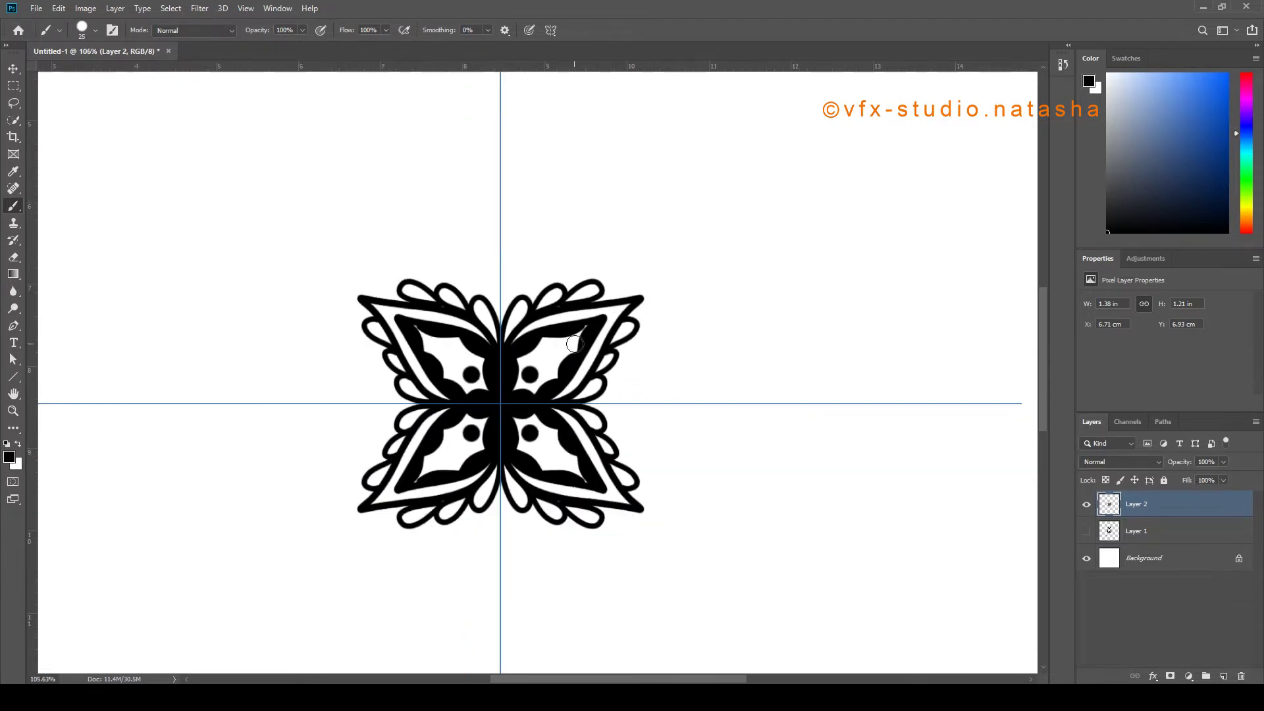
{"action": "key", "text": "bracketleft"}
{"action": "key", "text": "bracketleft"}
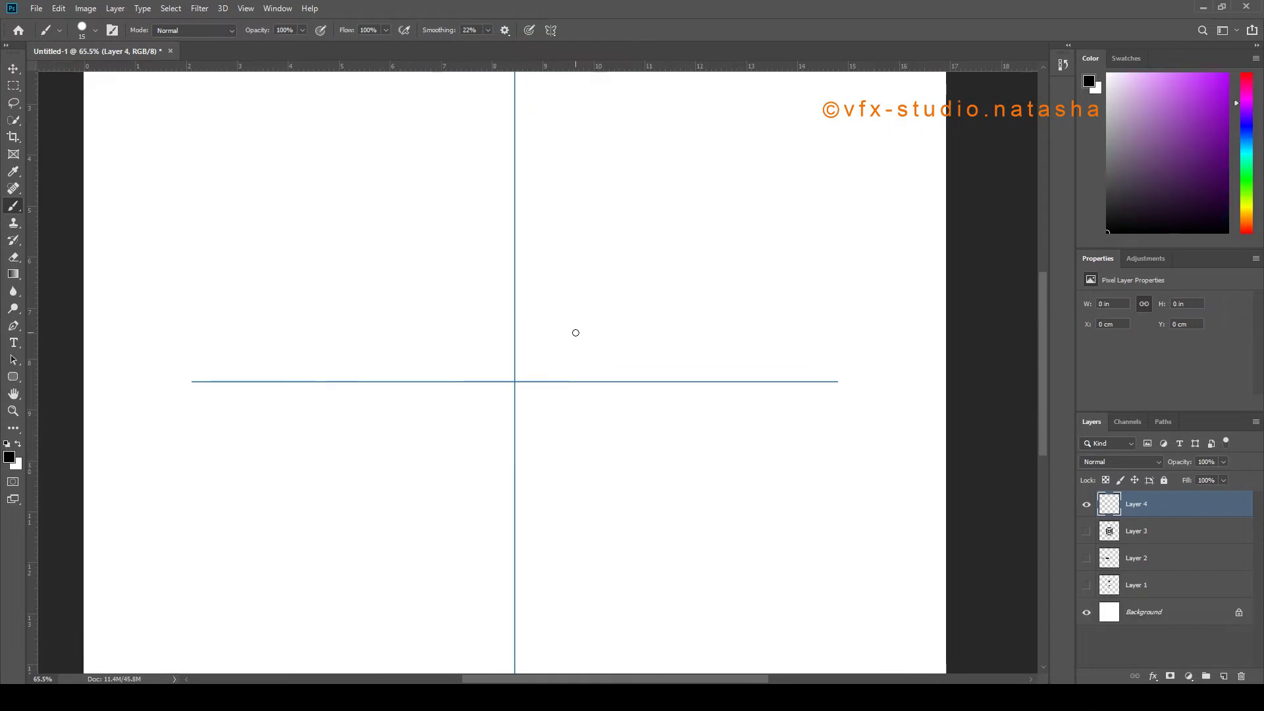
Switch the paint symmetry to Diagonal with the axis at its default placement
{"action": "left_click", "coordinate": [553, 27]}
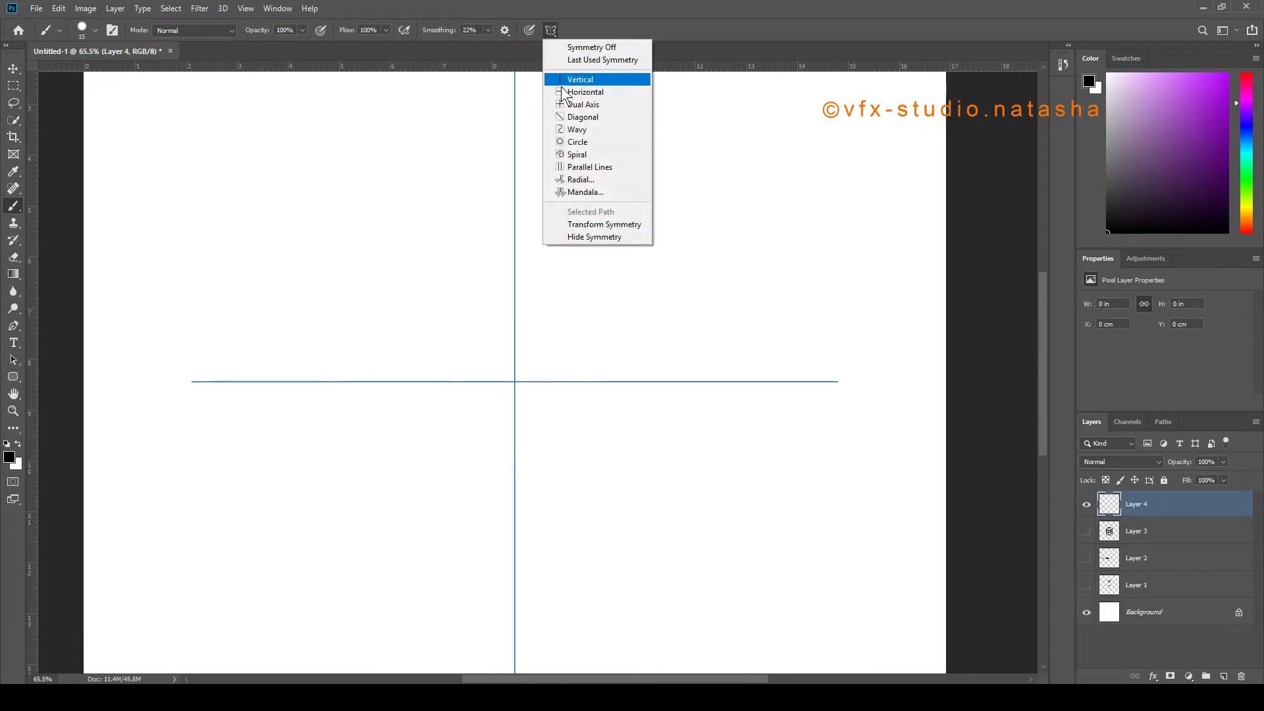
{"action": "left_click", "coordinate": [567, 116]}
{"action": "left_click", "coordinate": [550, 30]}
Paint a mirrored chain of diamonds, beads, curled scrolls and pointed tips along the diagonal axis, with dots inside the upper diamonds
{"action": "mouse_move", "coordinate": [315, 110]}
{"action": "left_mouse_down"}
{"action": "mouse_move", "coordinate": [345, 138]}
{"action": "mouse_move", "coordinate": [345, 162]}
{"action": "mouse_move", "coordinate": [383, 170]}
{"action": "mouse_move", "coordinate": [384, 202]}
{"action": "mouse_move", "coordinate": [433, 229]}
{"action": "mouse_move", "coordinate": [457, 268]}
{"action": "mouse_move", "coordinate": [492, 277]}
{"action": "mouse_move", "coordinate": [501, 313]}
{"action": "mouse_move", "coordinate": [529, 326]}
{"action": "mouse_move", "coordinate": [530, 310]}
{"action": "mouse_move", "coordinate": [511, 303]}
{"action": "mouse_move", "coordinate": [539, 299]}
{"action": "mouse_move", "coordinate": [558, 348]}
{"action": "mouse_move", "coordinate": [575, 332]}
{"action": "mouse_move", "coordinate": [520, 289]}
{"action": "left_mouse_up"}
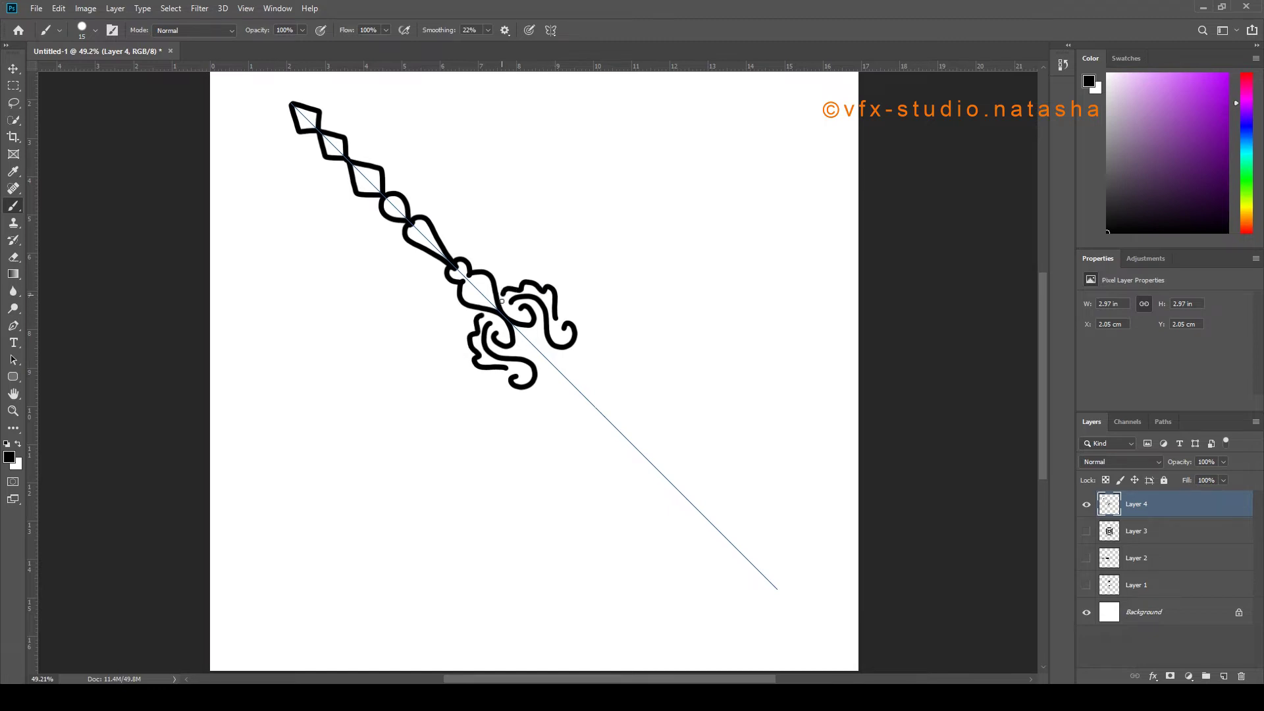
{"action": "mouse_move", "coordinate": [453, 259]}
{"action": "left_mouse_down"}
{"action": "mouse_move", "coordinate": [461, 242]}
{"action": "mouse_move", "coordinate": [468, 278]}
{"action": "mouse_move", "coordinate": [506, 282]}
{"action": "mouse_move", "coordinate": [568, 381]}
{"action": "left_mouse_up"}
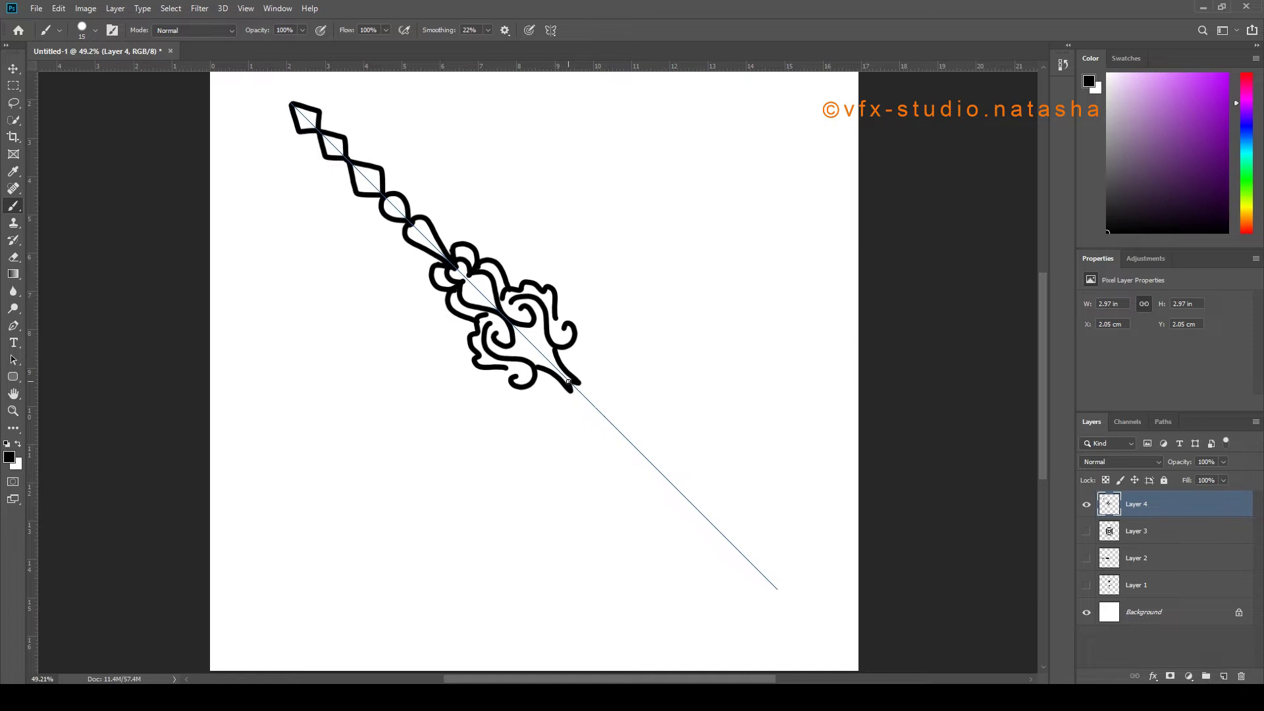
{"action": "left_click_drag", "start_coordinate": [600, 426], "coordinate": [674, 488]}
{"action": "scroll", "coordinate": [491, 283], "scroll_direction": "down", "scroll_amount": 3}
{"action": "scroll", "coordinate": [570, 329], "scroll_direction": "up", "scroll_amount": 1}
{"action": "scroll", "coordinate": [404, 222], "scroll_direction": "up", "scroll_amount": 2}
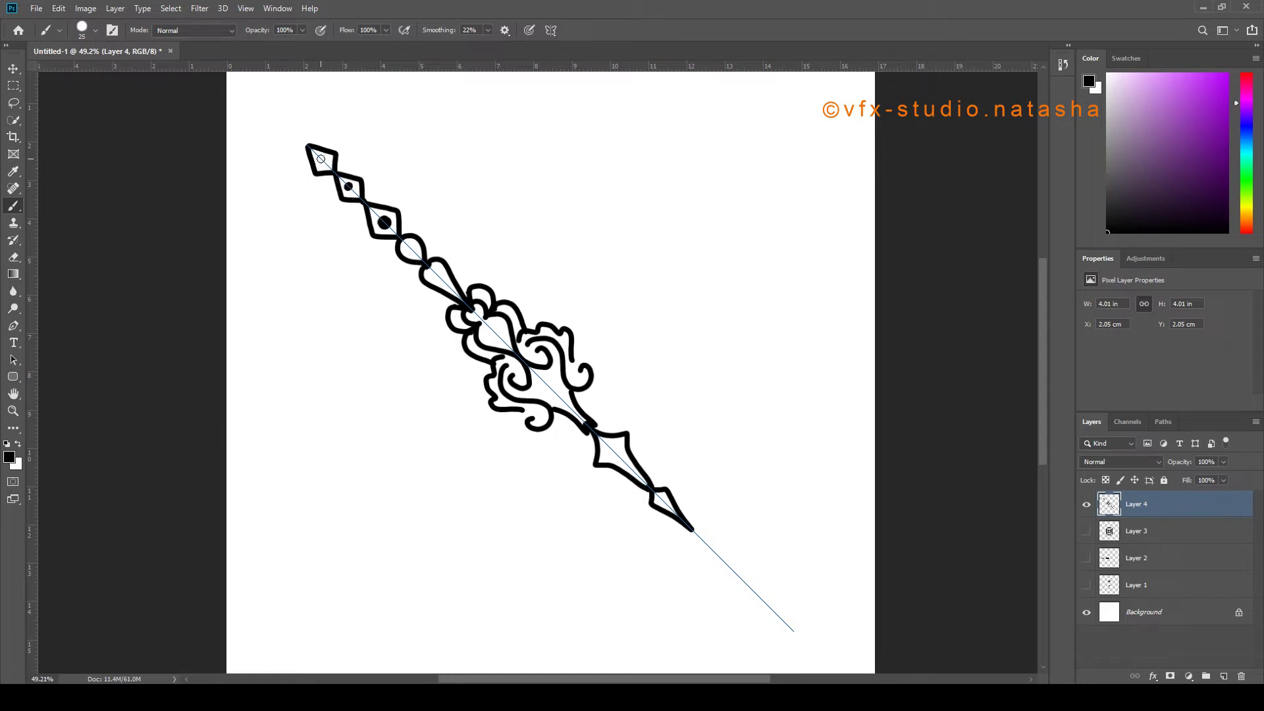
Hide Layer 4, add a new blank layer and switch the paint symmetry to Circle
{"action": "left_click", "coordinate": [1087, 505]}
{"action": "left_click", "coordinate": [1224, 675]}
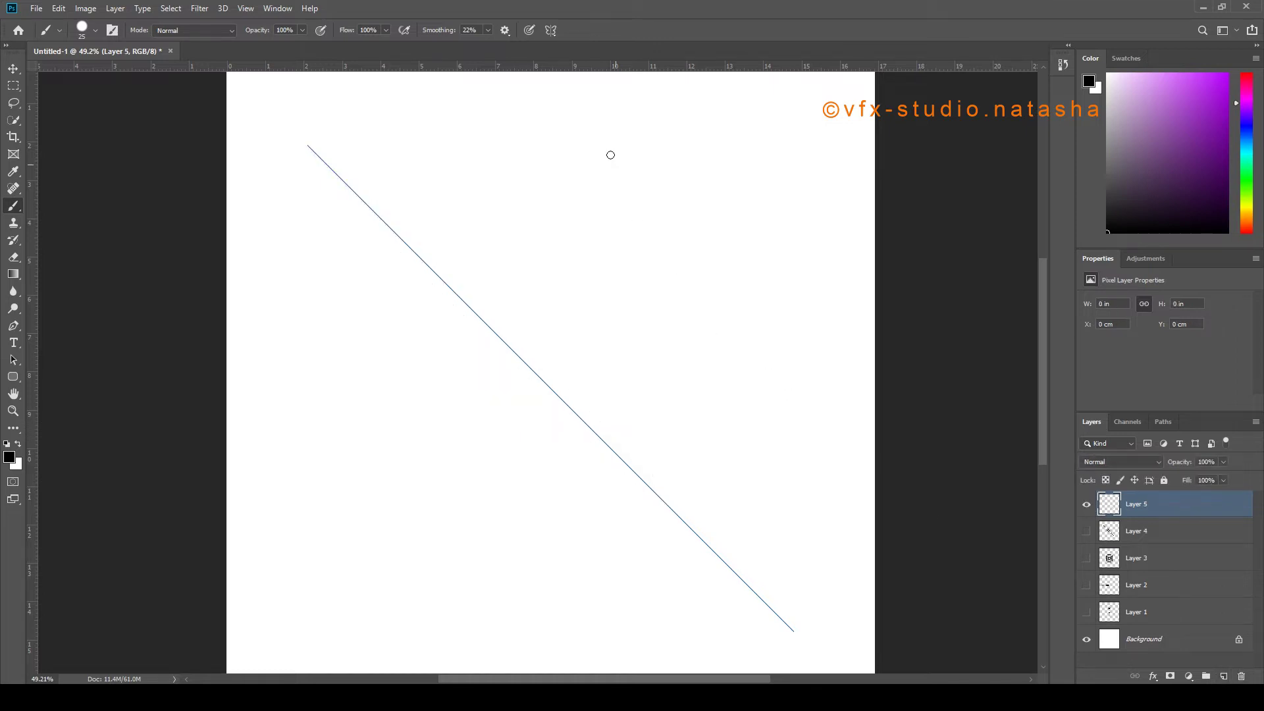
{"action": "left_click", "coordinate": [551, 30]}
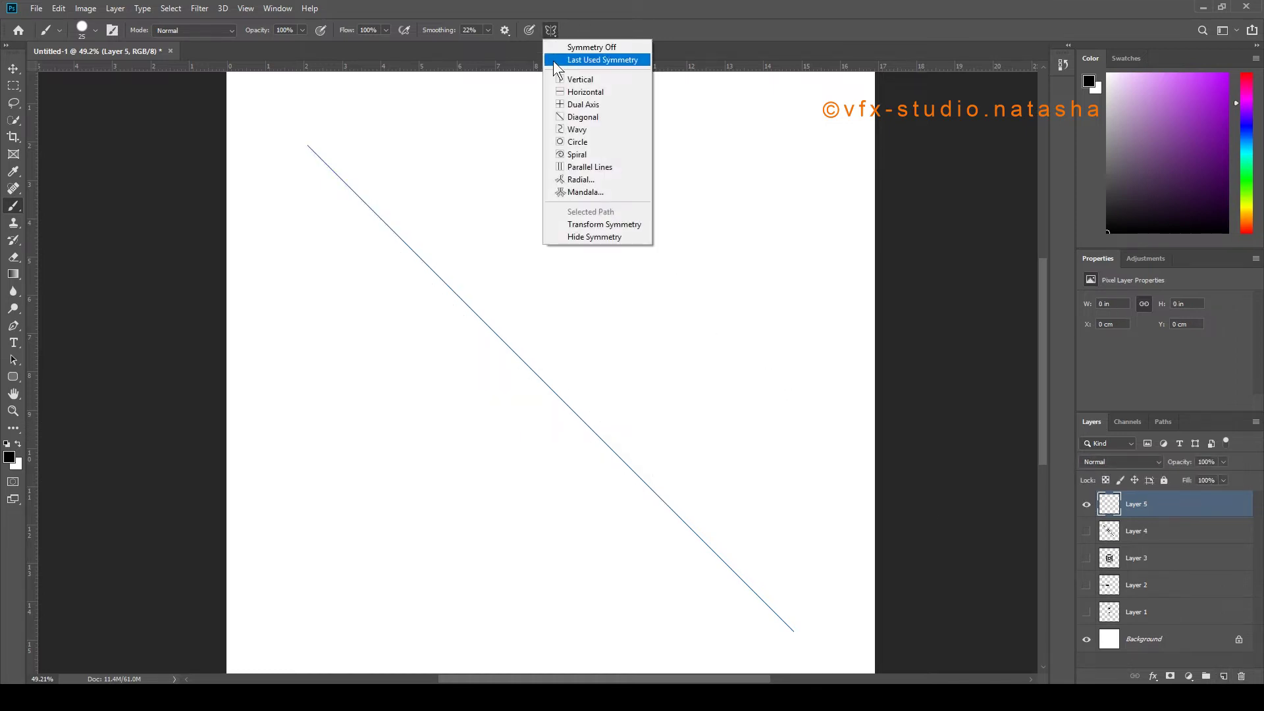
{"action": "left_click", "coordinate": [576, 144]}
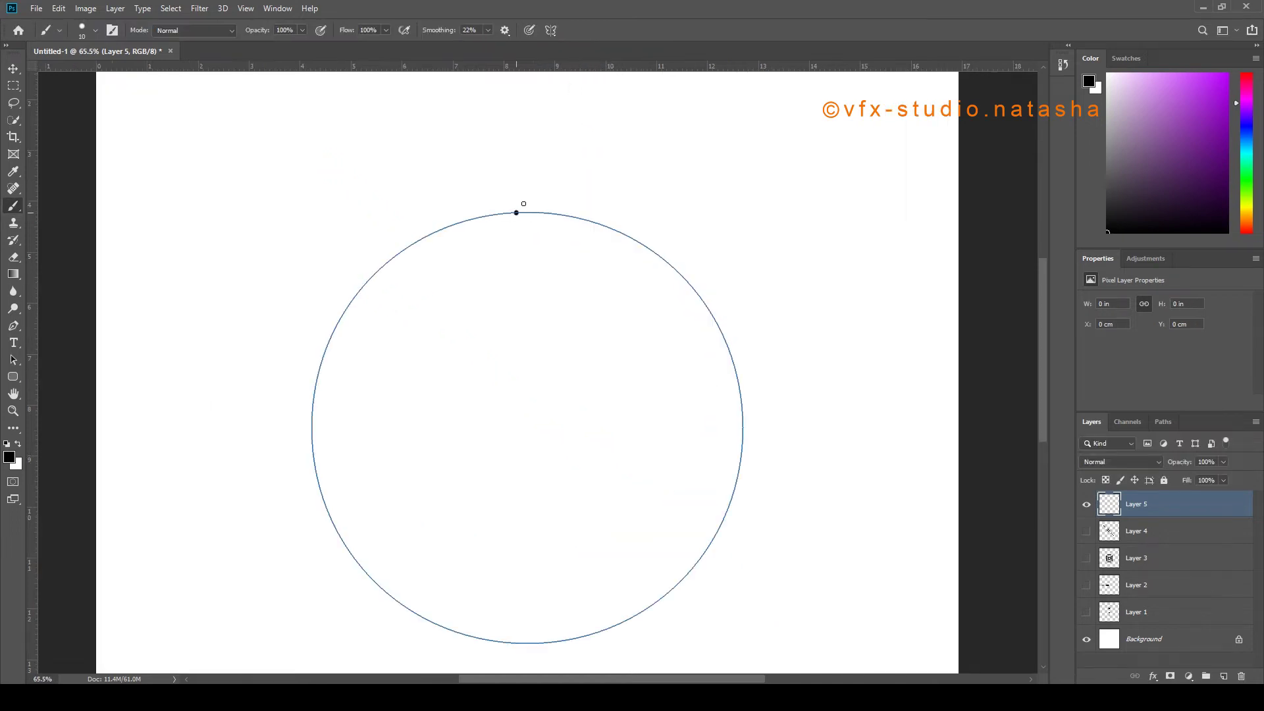
Paint a chain of curled leaf shapes along the circle's upper arc, flanked by V-shaped strokes and black dots
{"action": "mouse_move", "coordinate": [523, 204]}
{"action": "left_mouse_down"}
{"action": "mouse_move", "coordinate": [600, 203]}
{"action": "mouse_move", "coordinate": [601, 225]}
{"action": "mouse_move", "coordinate": [668, 238]}
{"action": "mouse_move", "coordinate": [651, 243]}
{"action": "mouse_move", "coordinate": [682, 284]}
{"action": "left_mouse_up"}
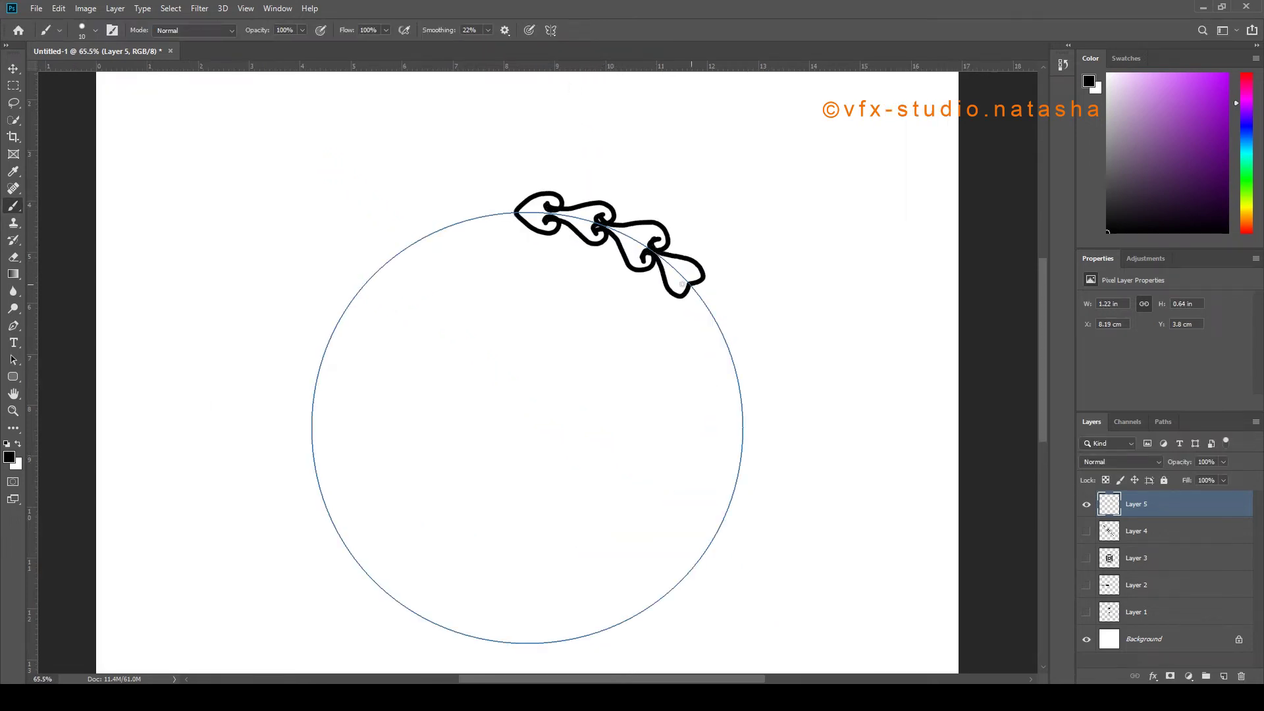
{"action": "mouse_move", "coordinate": [560, 185]}
{"action": "left_mouse_down"}
{"action": "mouse_move", "coordinate": [591, 195]}
{"action": "mouse_move", "coordinate": [698, 251]}
{"action": "left_mouse_up"}
{"action": "left_click", "coordinate": [576, 185]}
{"action": "left_click", "coordinate": [563, 247]}
{"action": "left_click", "coordinate": [630, 202]}
{"action": "left_click", "coordinate": [605, 261]}
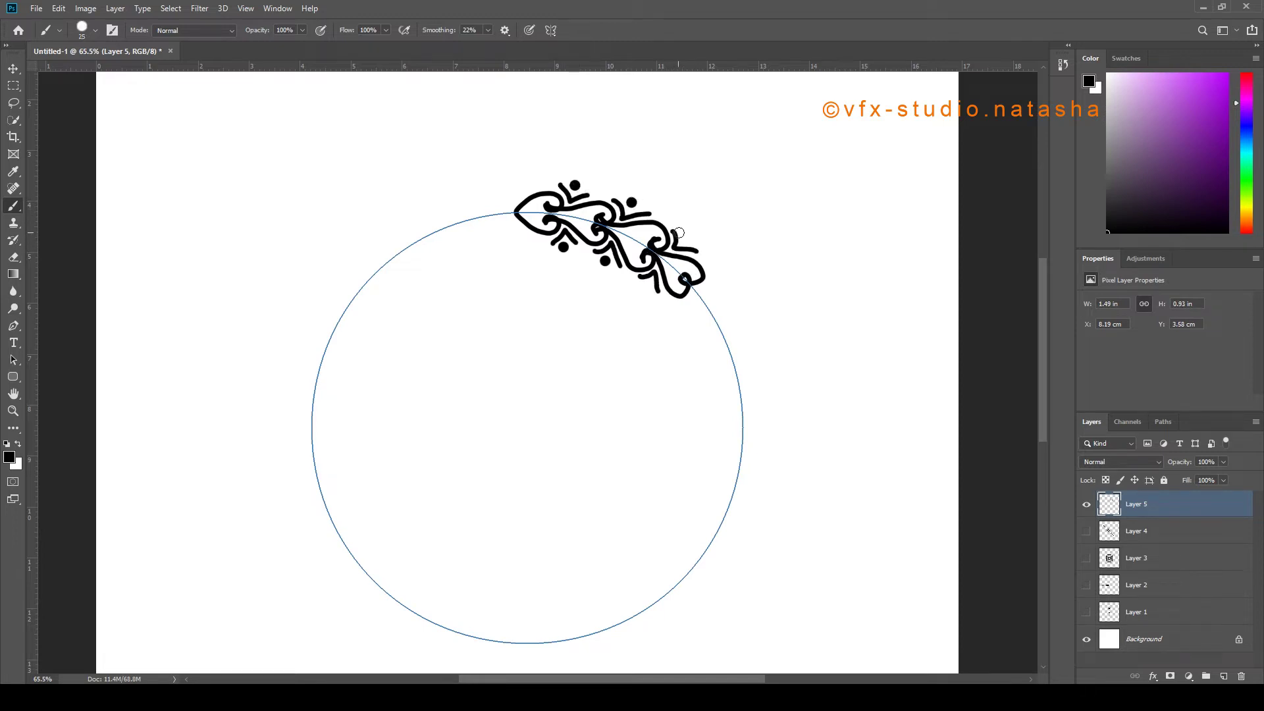
Extend the chain down the circle's right side with more curled heart shapes using a 10 px brush
{"action": "scroll", "coordinate": [705, 315], "scroll_direction": "down", "scroll_amount": 2}
{"action": "scroll", "coordinate": [705, 315], "scroll_direction": "up", "scroll_amount": 2}
{"action": "mouse_move", "coordinate": [683, 276]}
{"action": "left_mouse_down"}
{"action": "mouse_move", "coordinate": [731, 311]}
{"action": "mouse_move", "coordinate": [711, 330]}
{"action": "left_mouse_up"}
{"action": "key", "text": "ctrl+z"}
{"action": "key", "text": "["}
{"action": "key", "text": "["}
{"action": "mouse_move", "coordinate": [682, 278]}
{"action": "left_mouse_down"}
{"action": "mouse_move", "coordinate": [744, 338]}
{"action": "mouse_move", "coordinate": [728, 359]}
{"action": "mouse_move", "coordinate": [744, 394]}
{"action": "left_mouse_up"}
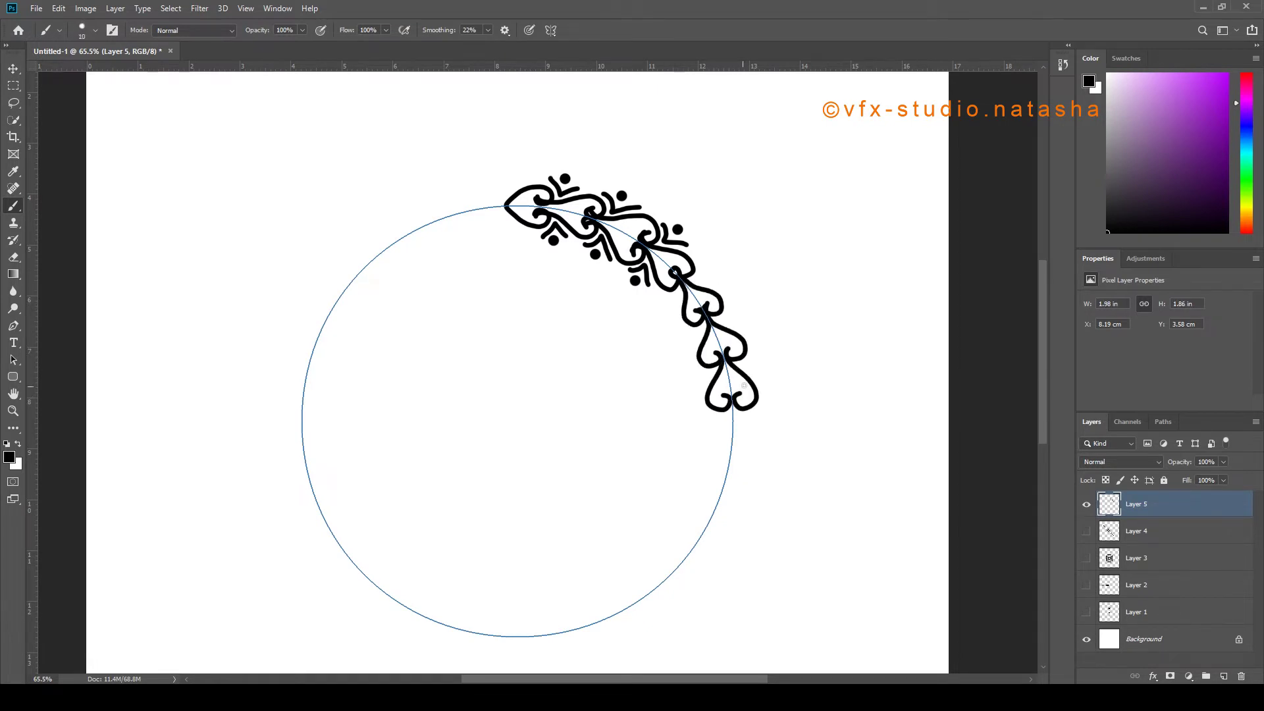
{"action": "scroll", "coordinate": [668, 285], "scroll_direction": "down", "scroll_amount": 2}
{"action": "scroll", "coordinate": [668, 285], "scroll_direction": "up", "scroll_amount": 2}
Hide Layer 5, add a new blank layer and set the paint symmetry to Spiral, repositioning its path on the canvas
{"action": "left_click", "coordinate": [1087, 505]}
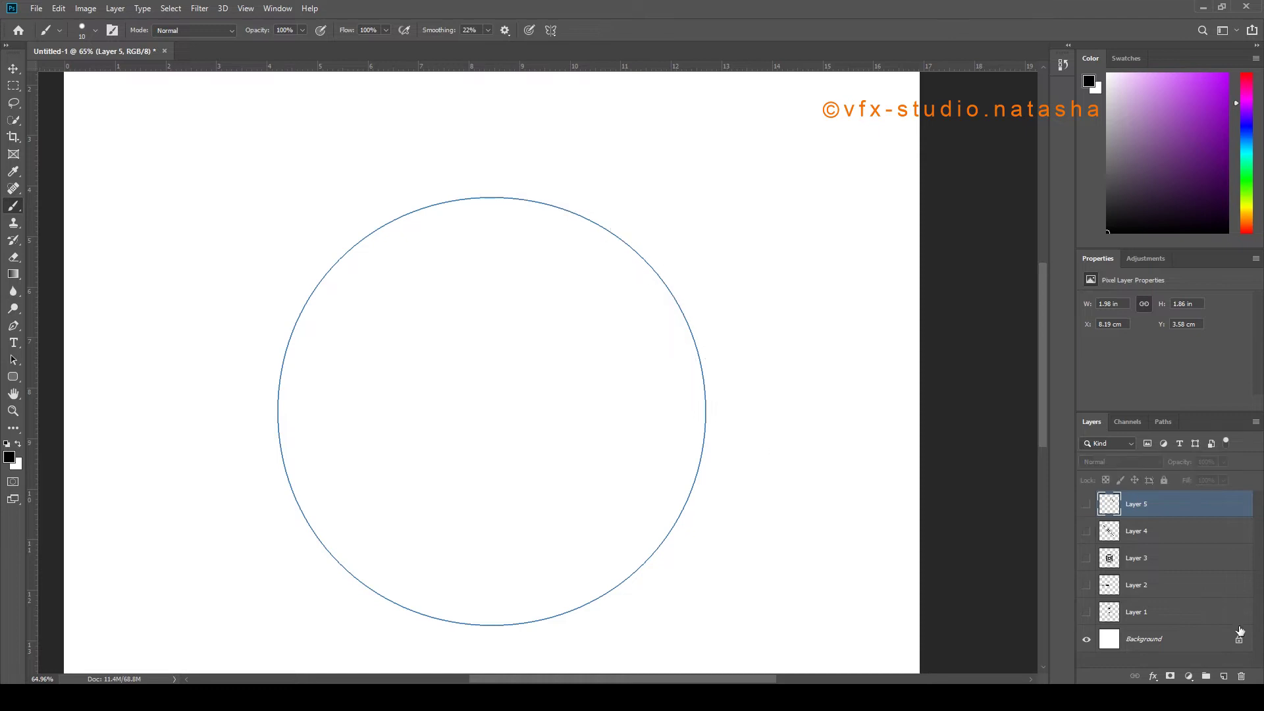
{"action": "left_click", "coordinate": [1223, 676]}
{"action": "left_click", "coordinate": [551, 30]}
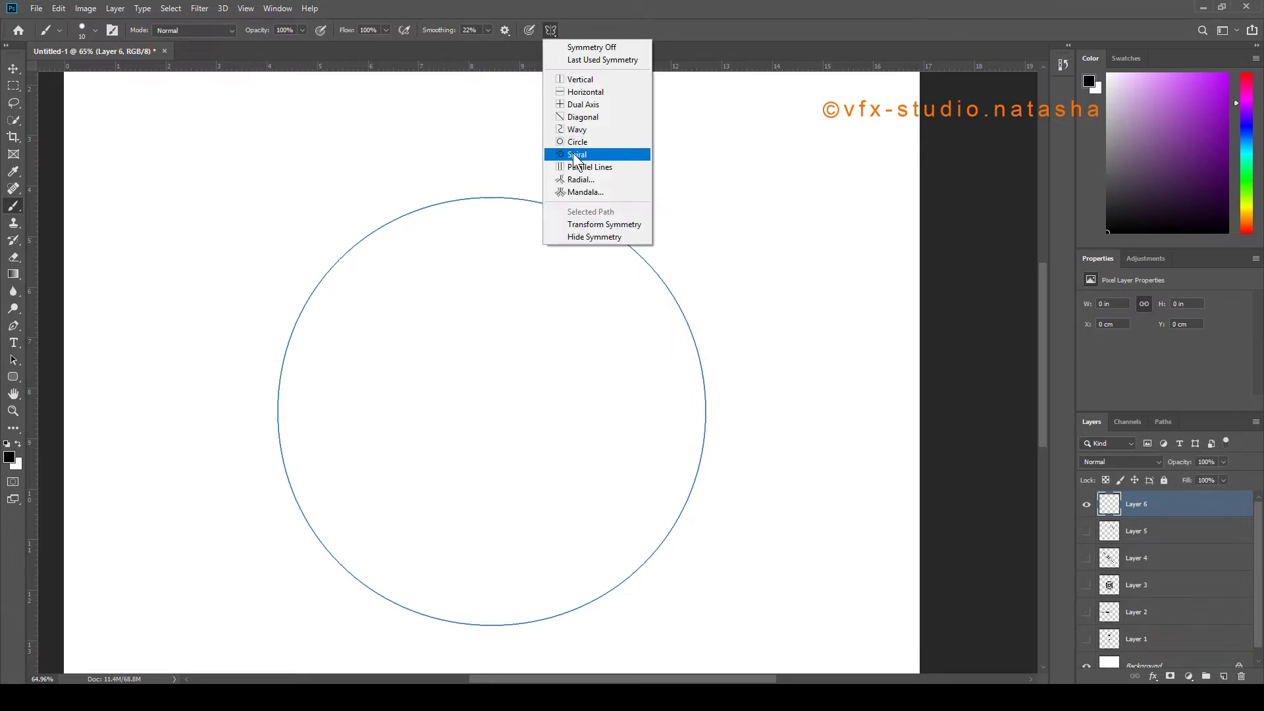
{"action": "left_click", "coordinate": [576, 154]}
{"action": "key", "text": "ctrl+0"}
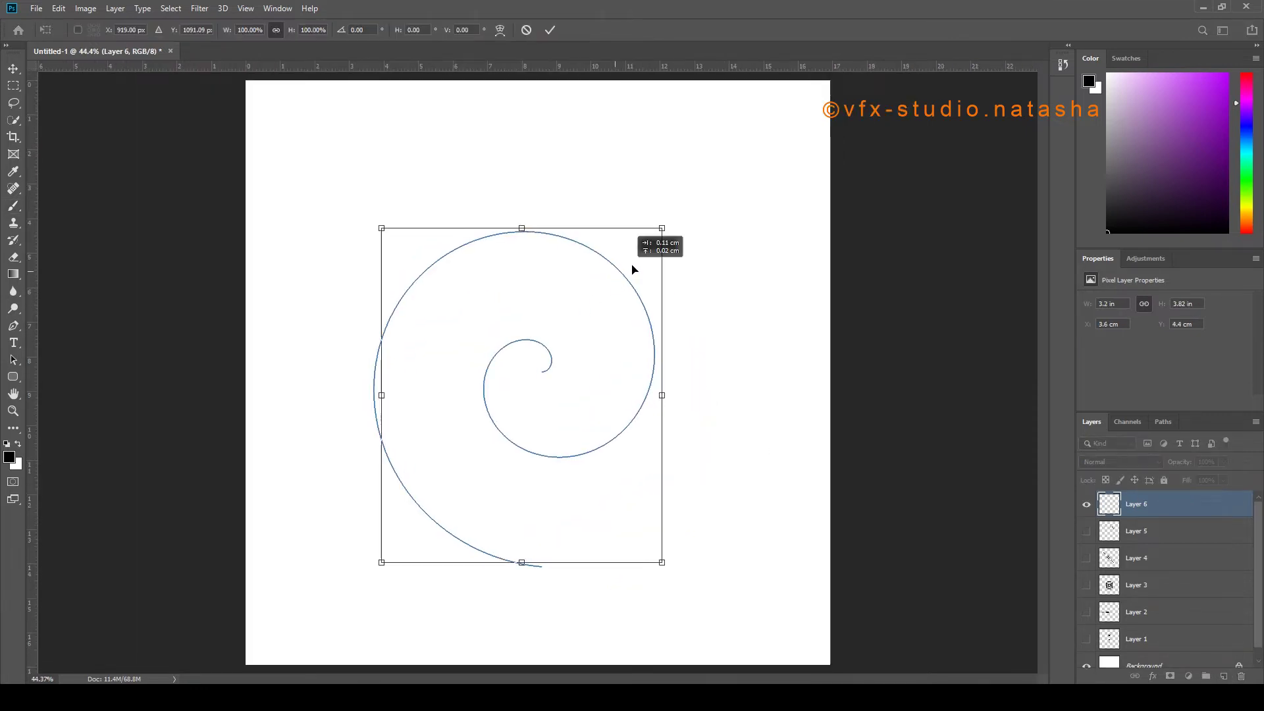
{"action": "left_click", "coordinate": [550, 30]}
Paint a heart tip, a chain of dotted rings and black-cored leaves from the spiral's outer end, with a surrounding contour
{"action": "scroll", "coordinate": [559, 562], "scroll_direction": "up", "scroll_amount": 5}
{"action": "mouse_move", "coordinate": [568, 543]}
{"action": "left_mouse_down"}
{"action": "mouse_move", "coordinate": [551, 521]}
{"action": "mouse_move", "coordinate": [514, 511]}
{"action": "mouse_move", "coordinate": [522, 536]}
{"action": "mouse_move", "coordinate": [472, 525]}
{"action": "mouse_move", "coordinate": [457, 505]}
{"action": "mouse_move", "coordinate": [435, 510]}
{"action": "mouse_move", "coordinate": [428, 495]}
{"action": "mouse_move", "coordinate": [391, 494]}
{"action": "mouse_move", "coordinate": [387, 473]}
{"action": "mouse_move", "coordinate": [354, 475]}
{"action": "mouse_move", "coordinate": [345, 449]}
{"action": "mouse_move", "coordinate": [307, 439]}
{"action": "mouse_move", "coordinate": [305, 454]}
{"action": "mouse_move", "coordinate": [303, 410]}
{"action": "mouse_move", "coordinate": [290, 417]}
{"action": "mouse_move", "coordinate": [372, 487]}
{"action": "left_mouse_up"}
{"action": "left_click_drag", "start_coordinate": [408, 510], "coordinate": [415, 506]}
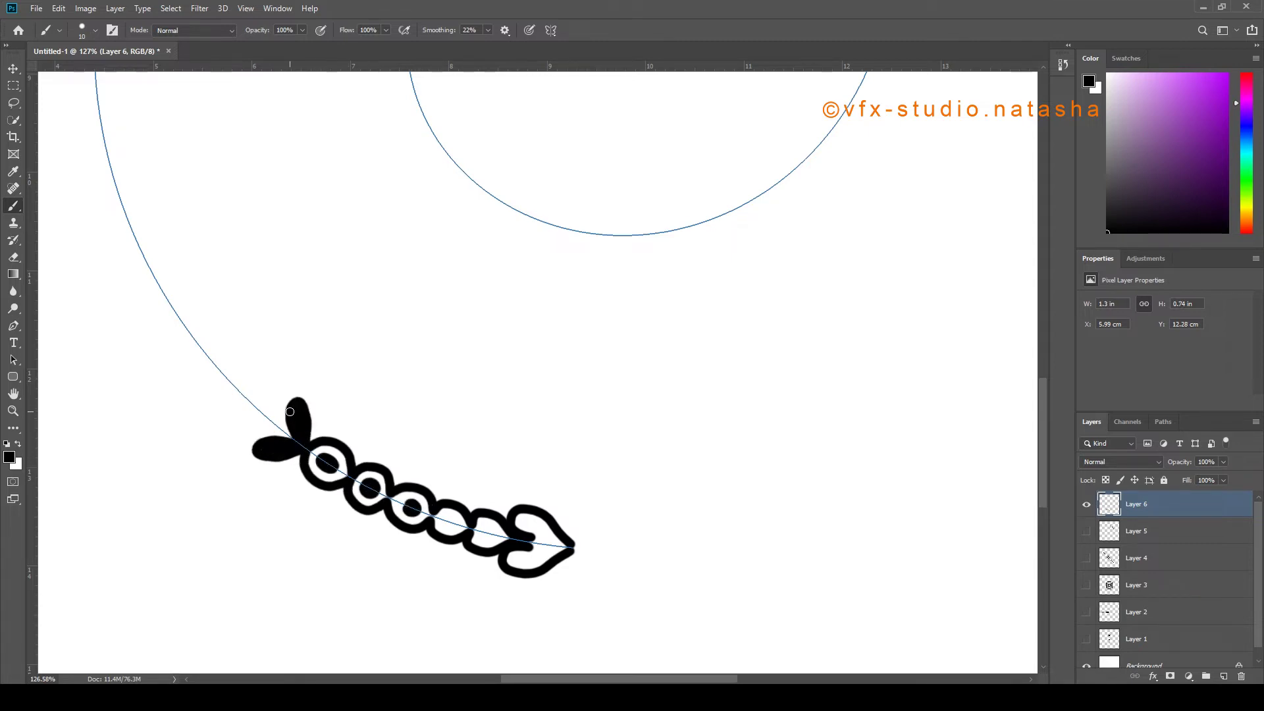
{"action": "mouse_move", "coordinate": [276, 418]}
{"action": "left_mouse_down"}
{"action": "mouse_move", "coordinate": [254, 368]}
{"action": "mouse_move", "coordinate": [244, 385]}
{"action": "mouse_move", "coordinate": [260, 414]}
{"action": "mouse_move", "coordinate": [247, 399]}
{"action": "mouse_move", "coordinate": [295, 383]}
{"action": "mouse_move", "coordinate": [322, 407]}
{"action": "mouse_move", "coordinate": [327, 437]}
{"action": "mouse_move", "coordinate": [446, 493]}
{"action": "mouse_move", "coordinate": [533, 499]}
{"action": "mouse_move", "coordinate": [606, 550]}
{"action": "left_mouse_up"}
{"action": "scroll", "coordinate": [558, 474], "scroll_direction": "down", "scroll_amount": 4}
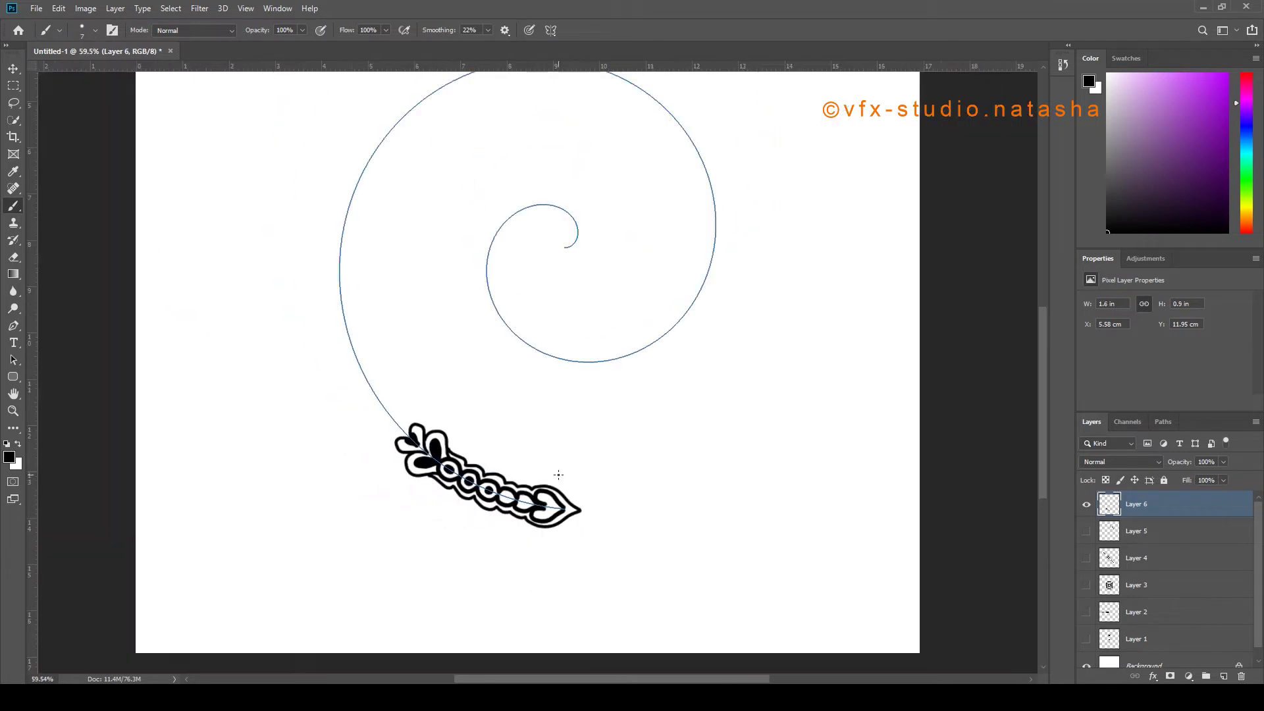
Continue the spiral ornament beyond the leaves with a diamond, nested chevrons and a pair of curls
{"action": "scroll", "coordinate": [399, 395], "scroll_direction": "up", "scroll_amount": 4}
{"action": "mouse_move", "coordinate": [417, 481]}
{"action": "left_mouse_down"}
{"action": "mouse_move", "coordinate": [364, 443]}
{"action": "mouse_move", "coordinate": [363, 413]}
{"action": "mouse_move", "coordinate": [363, 429]}
{"action": "mouse_move", "coordinate": [349, 427]}
{"action": "mouse_move", "coordinate": [349, 393]}
{"action": "mouse_move", "coordinate": [345, 416]}
{"action": "mouse_move", "coordinate": [333, 389]}
{"action": "mouse_move", "coordinate": [335, 366]}
{"action": "mouse_move", "coordinate": [352, 365]}
{"action": "mouse_move", "coordinate": [325, 318]}
{"action": "mouse_move", "coordinate": [350, 328]}
{"action": "mouse_move", "coordinate": [342, 365]}
{"action": "mouse_move", "coordinate": [320, 329]}
{"action": "mouse_move", "coordinate": [359, 332]}
{"action": "mouse_move", "coordinate": [340, 344]}
{"action": "mouse_move", "coordinate": [380, 396]}
{"action": "left_mouse_up"}
{"action": "key", "text": "ctrl+z"}
{"action": "scroll", "coordinate": [360, 340], "scroll_direction": "up", "scroll_amount": 2}
{"action": "scroll", "coordinate": [434, 389], "scroll_direction": "down", "scroll_amount": 7}
{"action": "scroll", "coordinate": [568, 472], "scroll_direction": "down", "scroll_amount": 2}
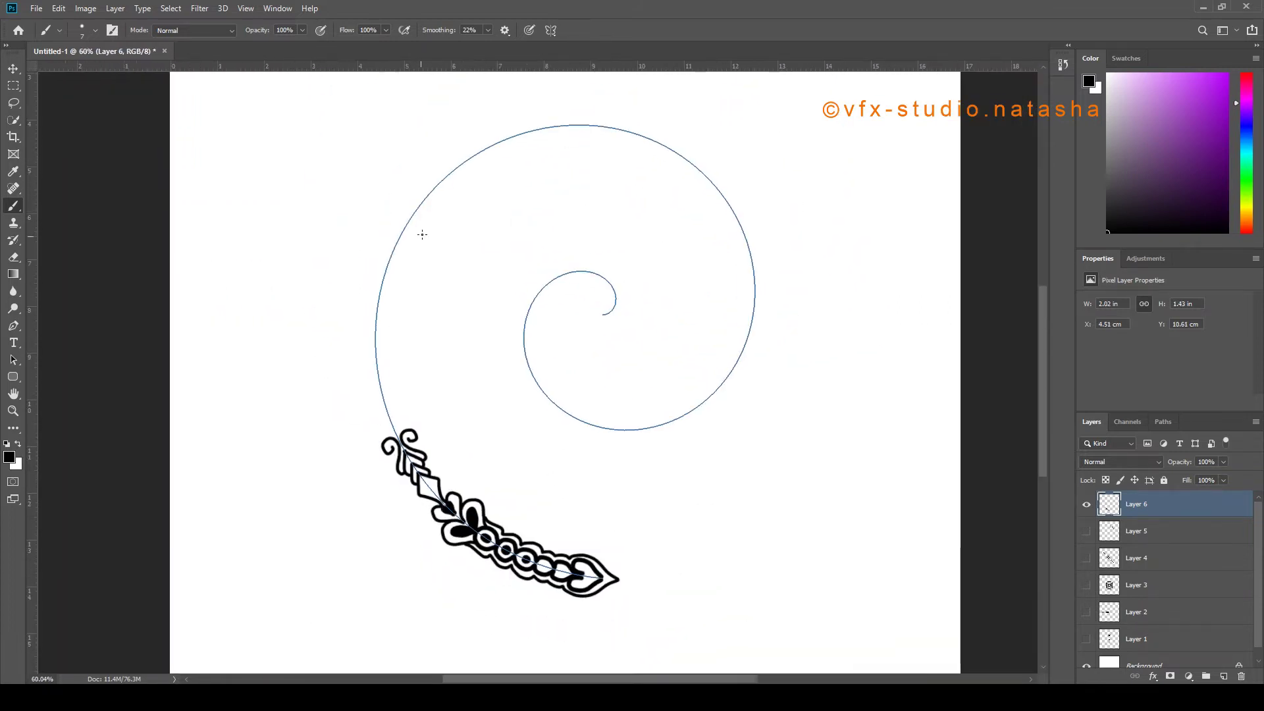
Hide Layer 6, add a new blank layer and switch the paint symmetry to Parallel Lines
{"action": "left_click", "coordinate": [1086, 504]}
{"action": "left_click", "coordinate": [1222, 675]}
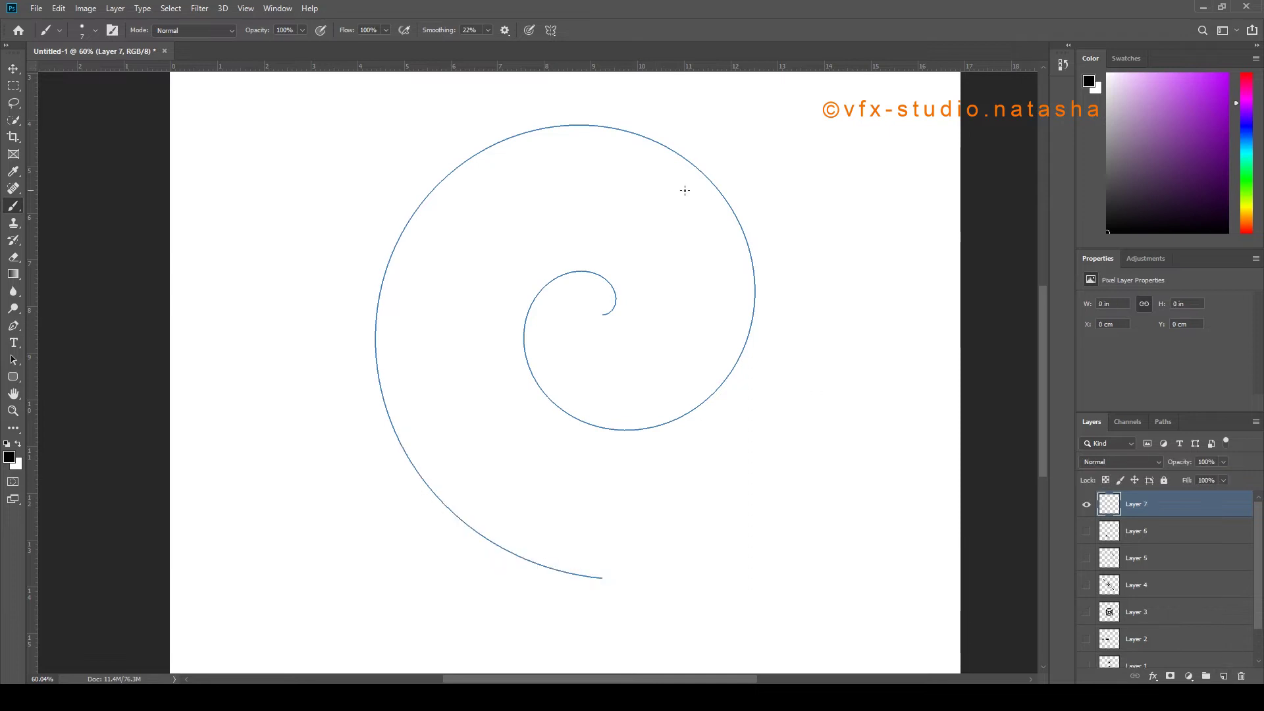
{"action": "left_click", "coordinate": [550, 30]}
{"action": "left_click", "coordinate": [570, 169]}
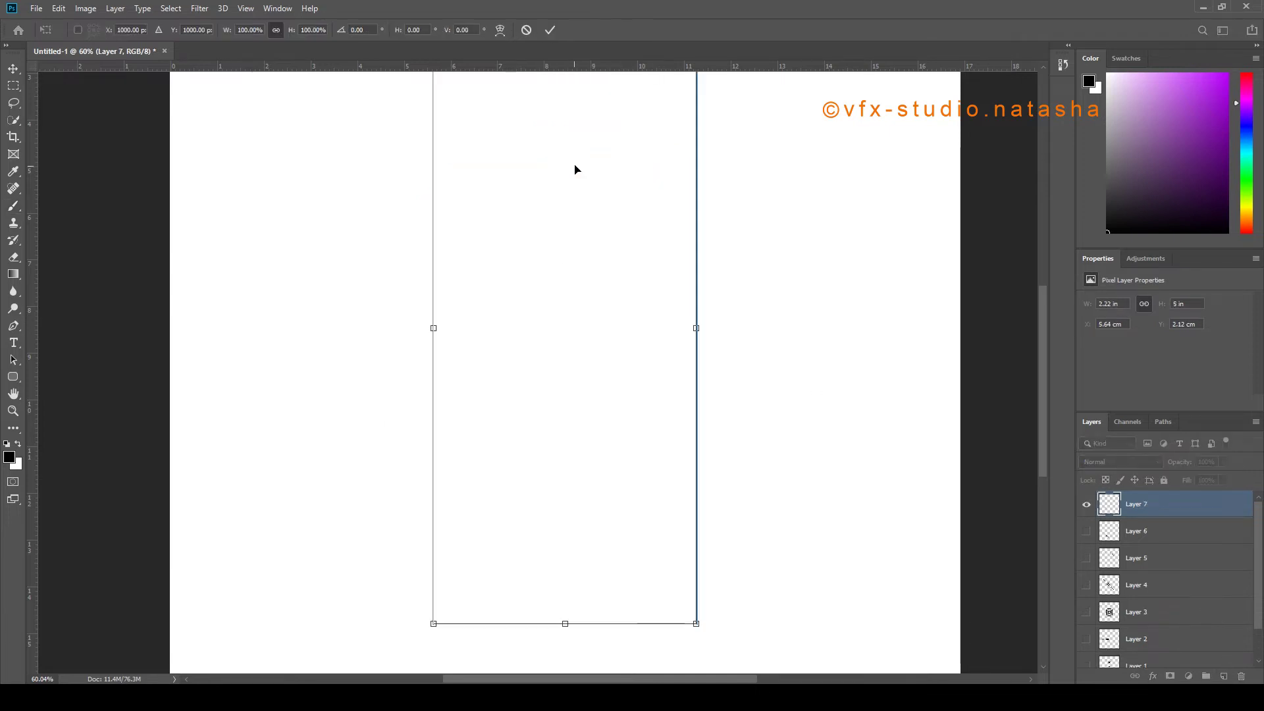
{"action": "left_click", "coordinate": [550, 29]}
Paint two stacked diamonds, wavy lines and zigzag lines mirrored along the two parallel axes
{"action": "scroll", "coordinate": [534, 347], "scroll_direction": "down", "scroll_amount": 2}
{"action": "scroll", "coordinate": [457, 302], "scroll_direction": "up", "scroll_amount": 3}
{"action": "mouse_move", "coordinate": [454, 268]}
{"action": "left_mouse_down"}
{"action": "mouse_move", "coordinate": [458, 302]}
{"action": "mouse_move", "coordinate": [472, 331]}
{"action": "mouse_move", "coordinate": [455, 354]}
{"action": "left_mouse_up"}
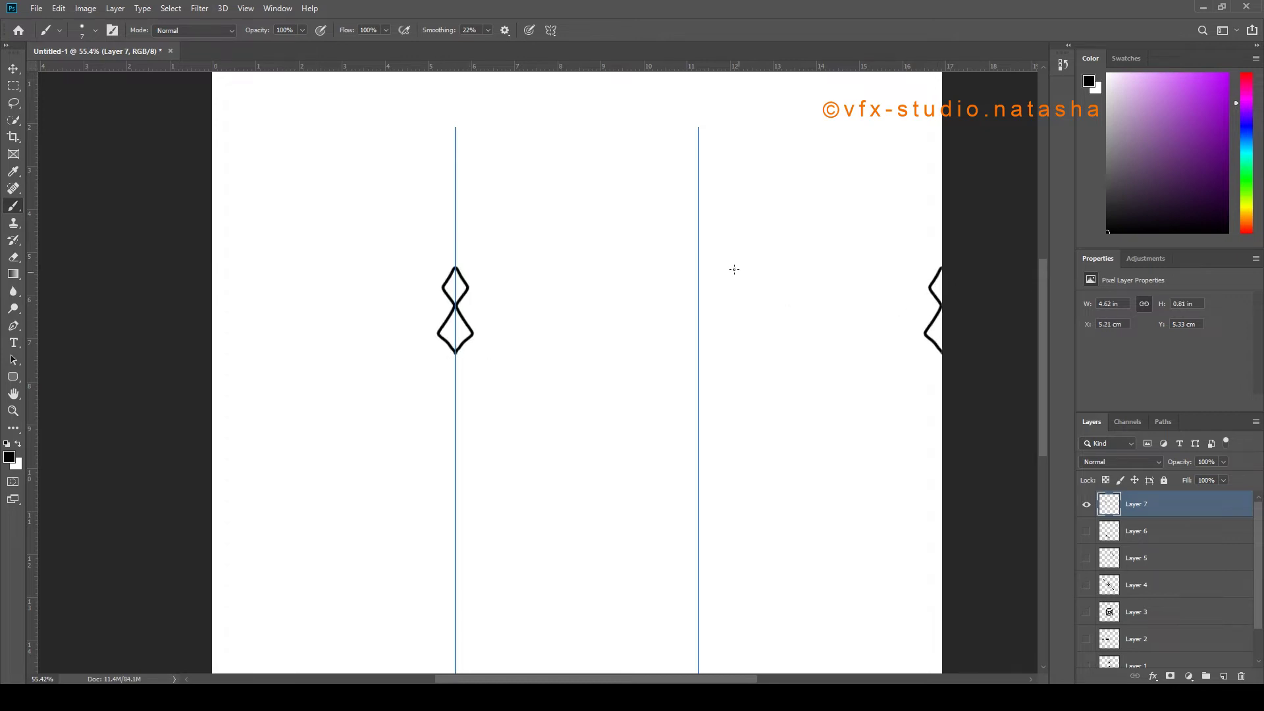
{"action": "mouse_move", "coordinate": [696, 258]}
{"action": "left_mouse_down"}
{"action": "mouse_move", "coordinate": [681, 315]}
{"action": "mouse_move", "coordinate": [699, 520]}
{"action": "left_mouse_up"}
{"action": "mouse_move", "coordinate": [671, 279]}
{"action": "left_mouse_down"}
{"action": "mouse_move", "coordinate": [681, 340]}
{"action": "mouse_move", "coordinate": [666, 398]}
{"action": "mouse_move", "coordinate": [691, 544]}
{"action": "left_mouse_up"}
{"action": "mouse_move", "coordinate": [466, 304]}
{"action": "left_mouse_down"}
{"action": "mouse_move", "coordinate": [463, 372]}
{"action": "mouse_move", "coordinate": [476, 401]}
{"action": "mouse_move", "coordinate": [479, 515]}
{"action": "mouse_move", "coordinate": [462, 560]}
{"action": "left_mouse_up"}
{"action": "left_click_drag", "start_coordinate": [506, 264], "coordinate": [492, 574]}
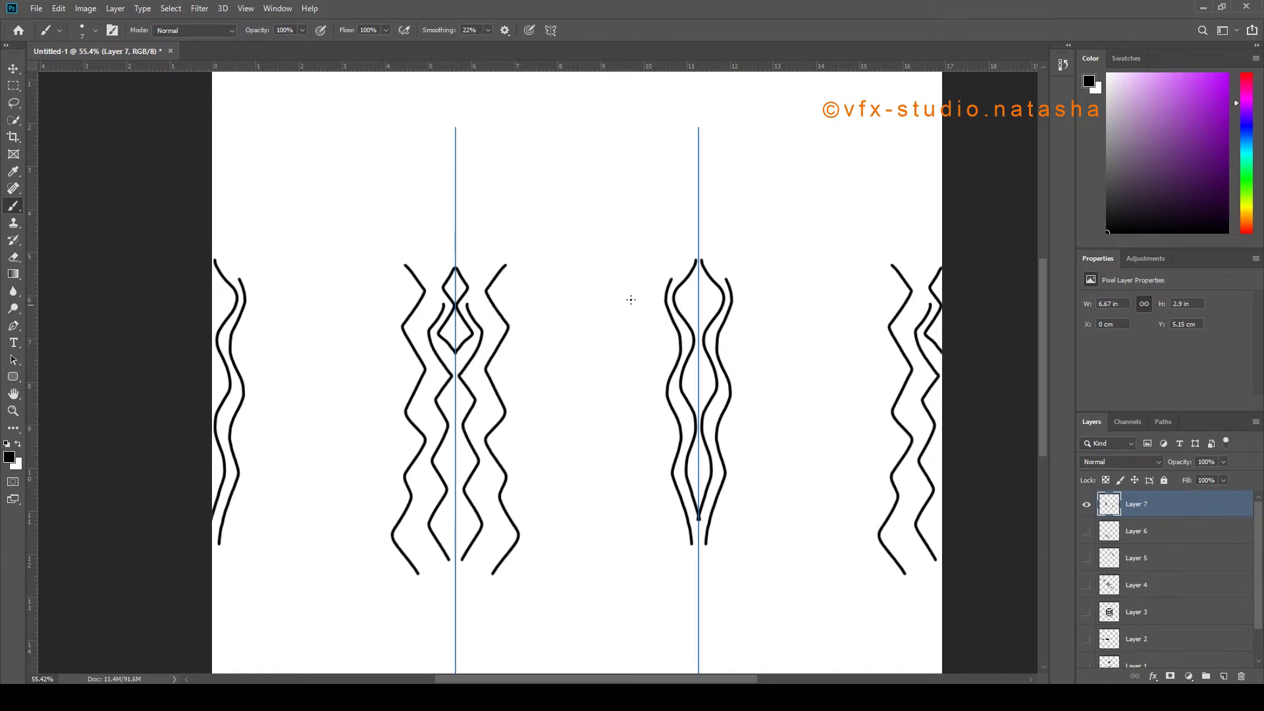
Hide Layer 7 and, on a new blank layer, draw an open S-curved path with a large loop at its upper end using the Pen tool
{"action": "left_click", "coordinate": [1086, 504]}
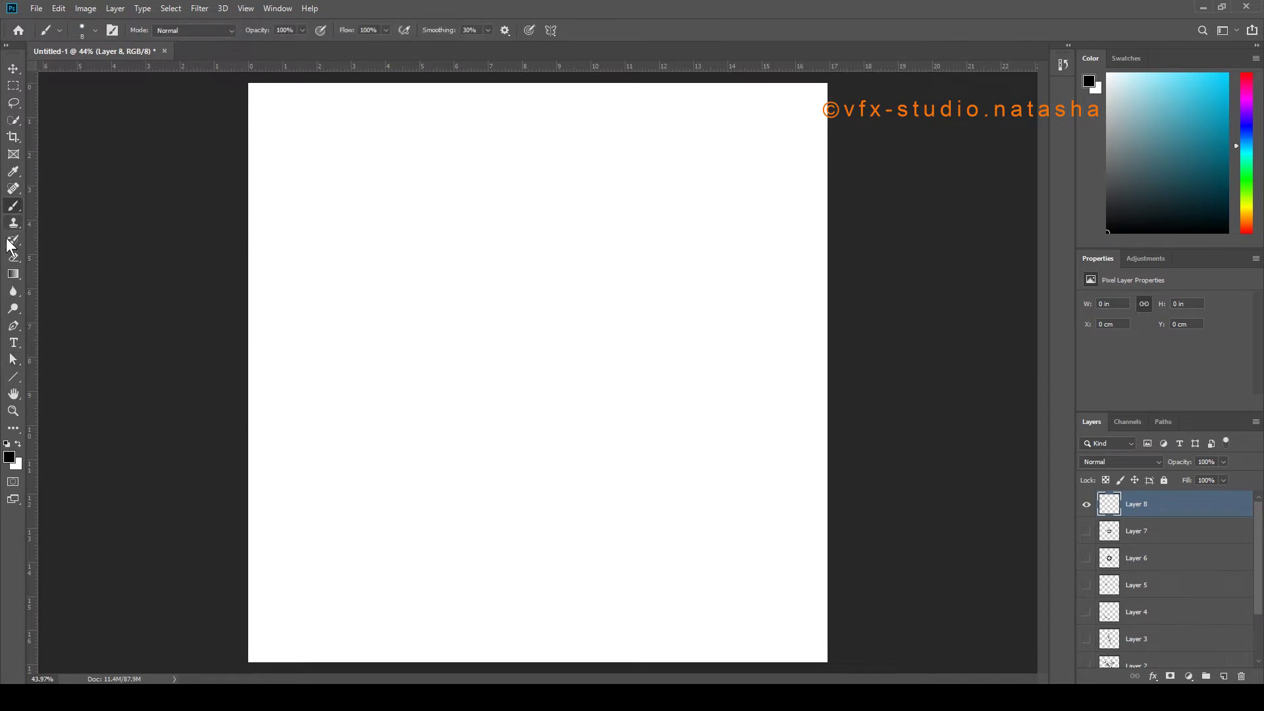
{"action": "left_click", "coordinate": [13, 325]}
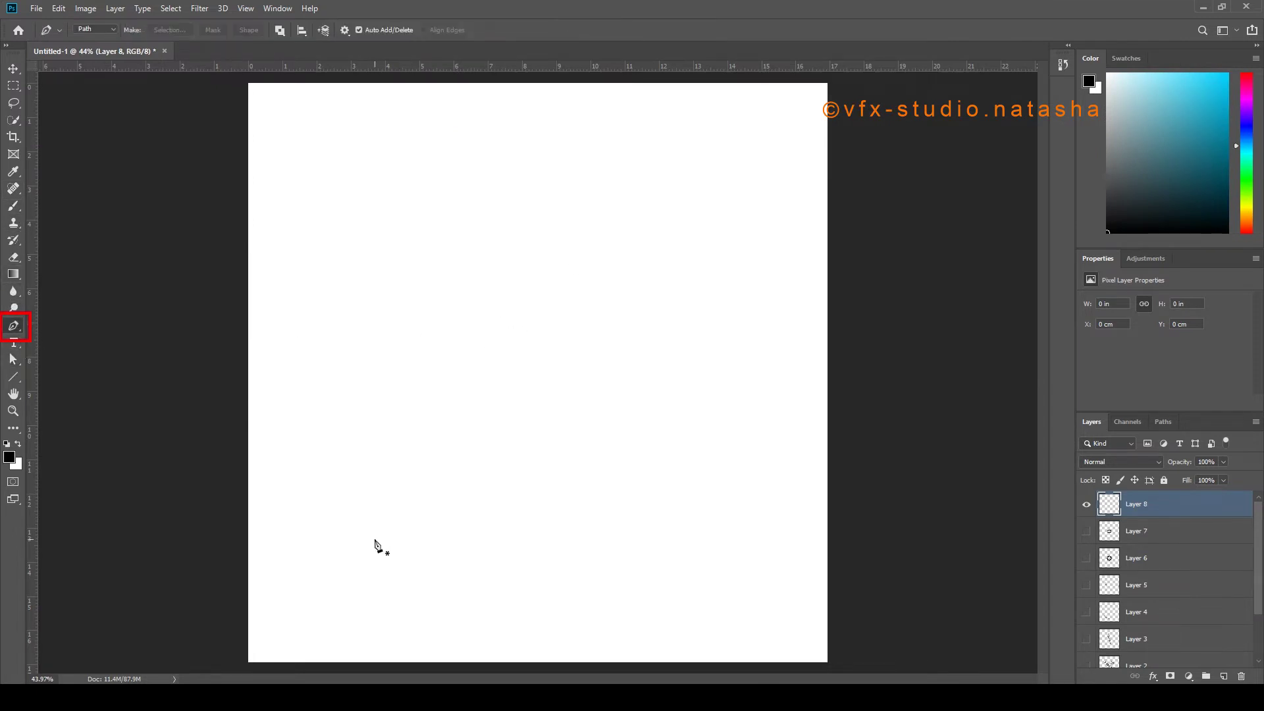
{"action": "left_click_drag", "start_coordinate": [406, 449], "coordinate": [461, 425]}
{"action": "left_click", "coordinate": [544, 381]}
{"action": "left_click_drag", "start_coordinate": [545, 373], "coordinate": [553, 281]}
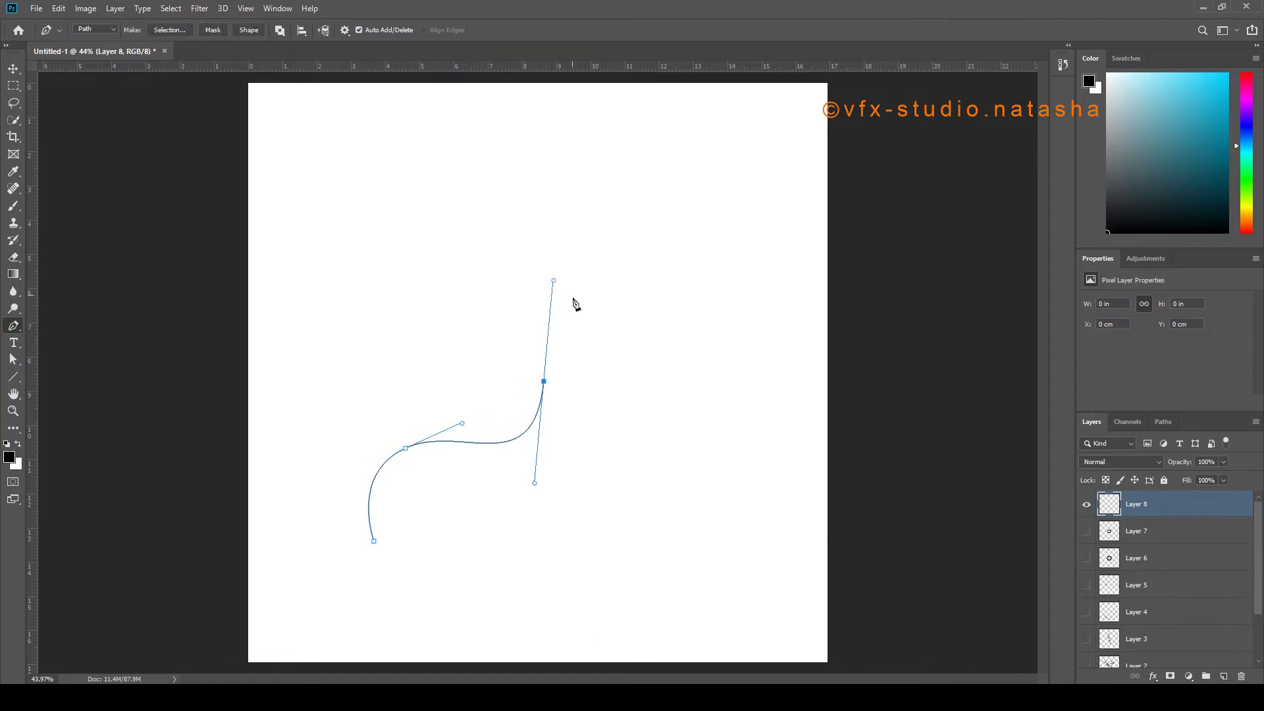
{"action": "key", "text": "ctrl+z"}
{"action": "left_click_drag", "start_coordinate": [637, 294], "coordinate": [657, 262]}
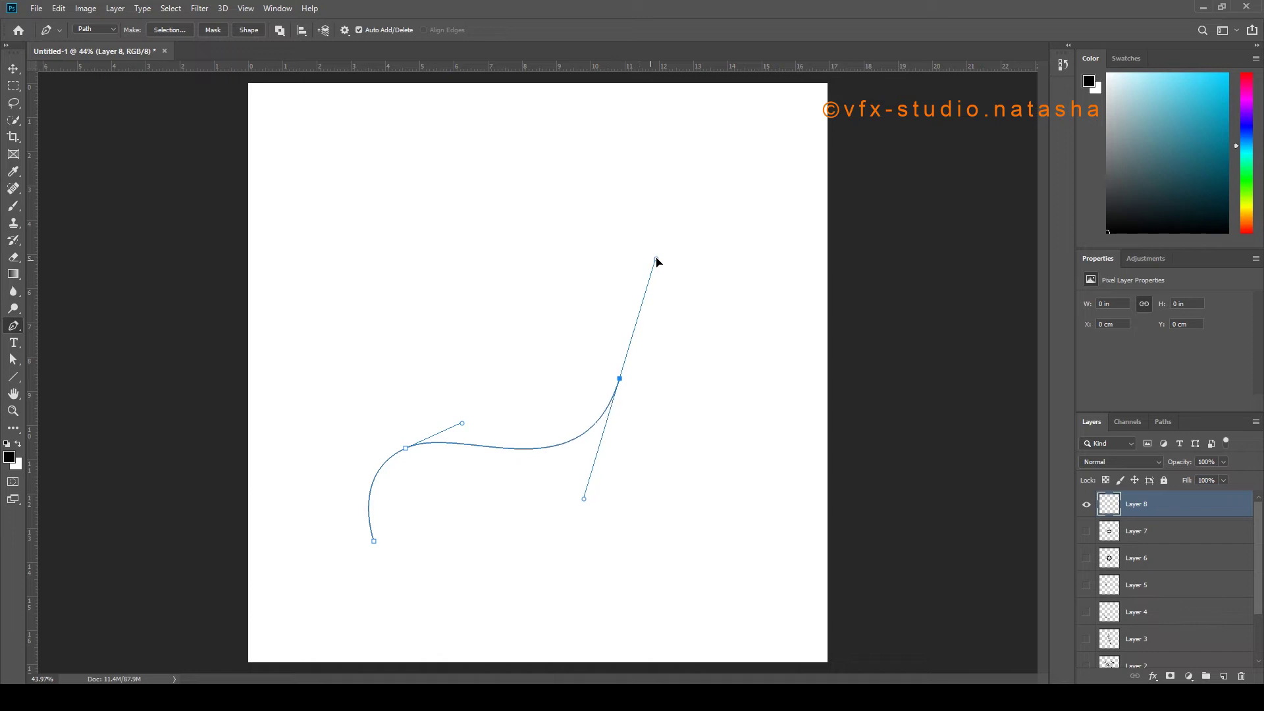
{"action": "left_click_drag", "start_coordinate": [598, 206], "coordinate": [479, 241]}
{"action": "key", "text": "ctrl+z"}
{"action": "left_click_drag", "start_coordinate": [527, 327], "coordinate": [568, 325]}
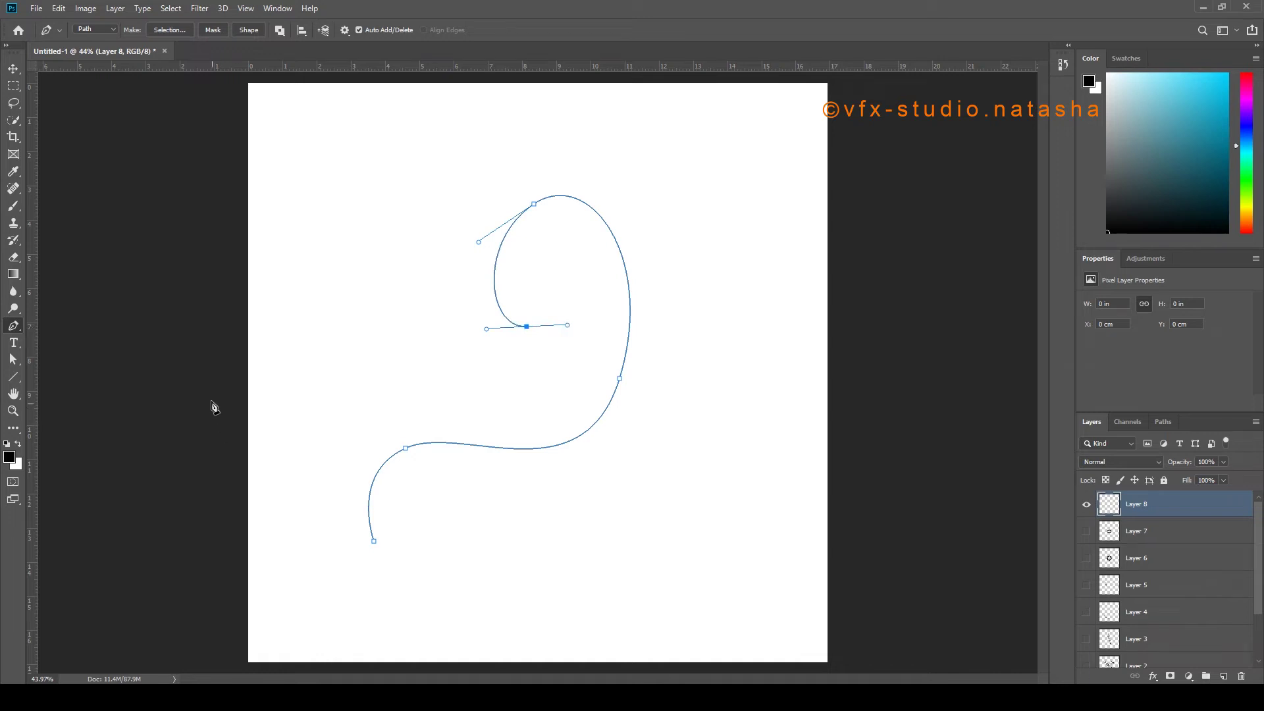
Switch to the Brush tool and make the selected path the paint symmetry axis
{"action": "left_click", "coordinate": [14, 211]}
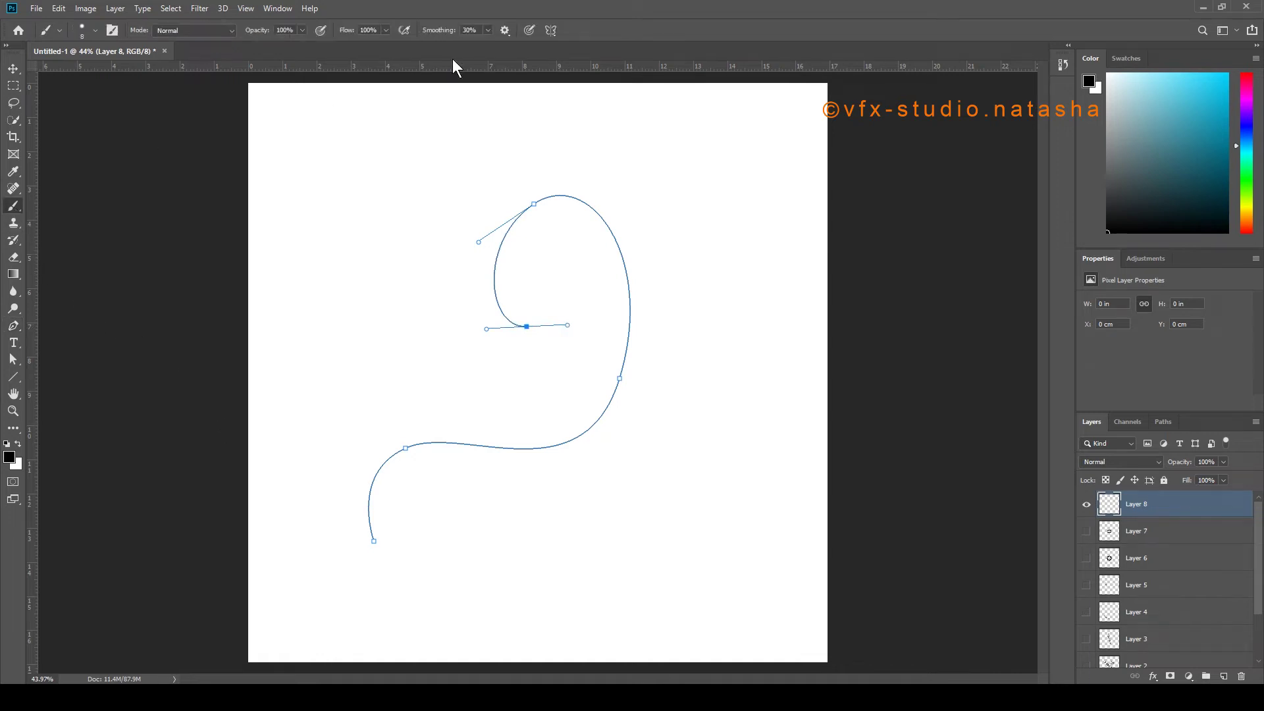
{"action": "left_click", "coordinate": [551, 29]}
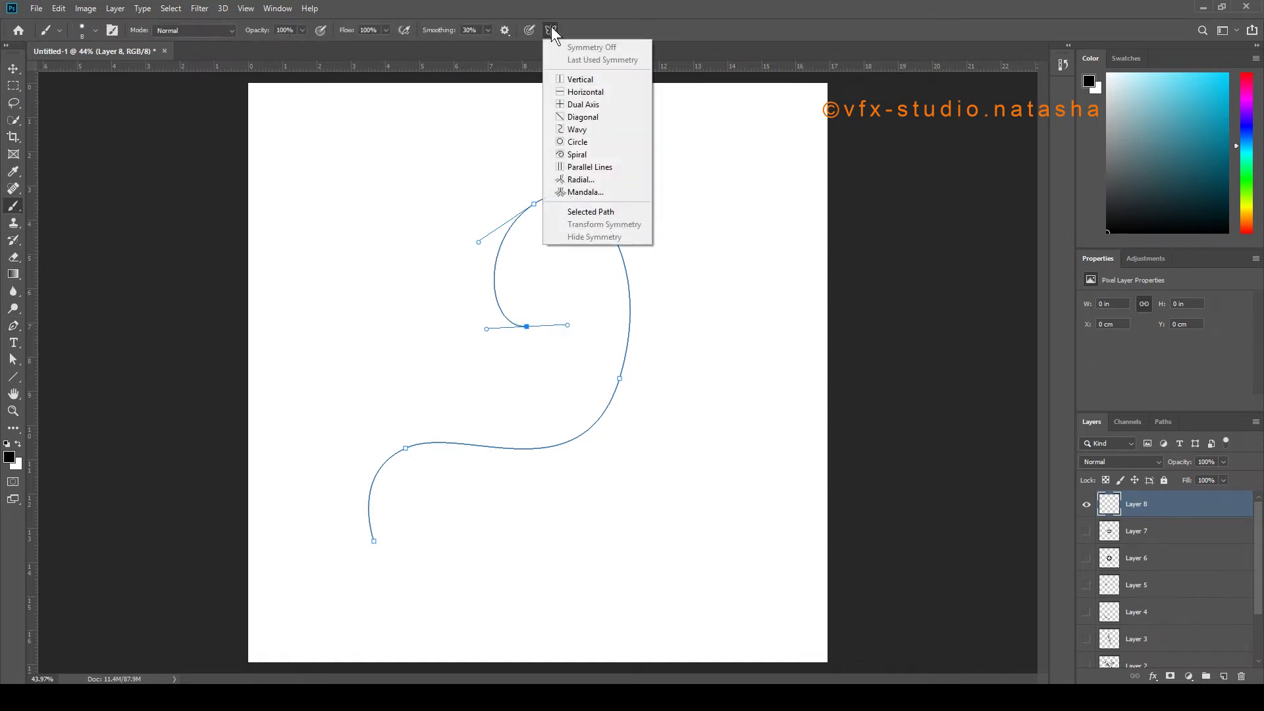
{"action": "left_click", "coordinate": [587, 209]}
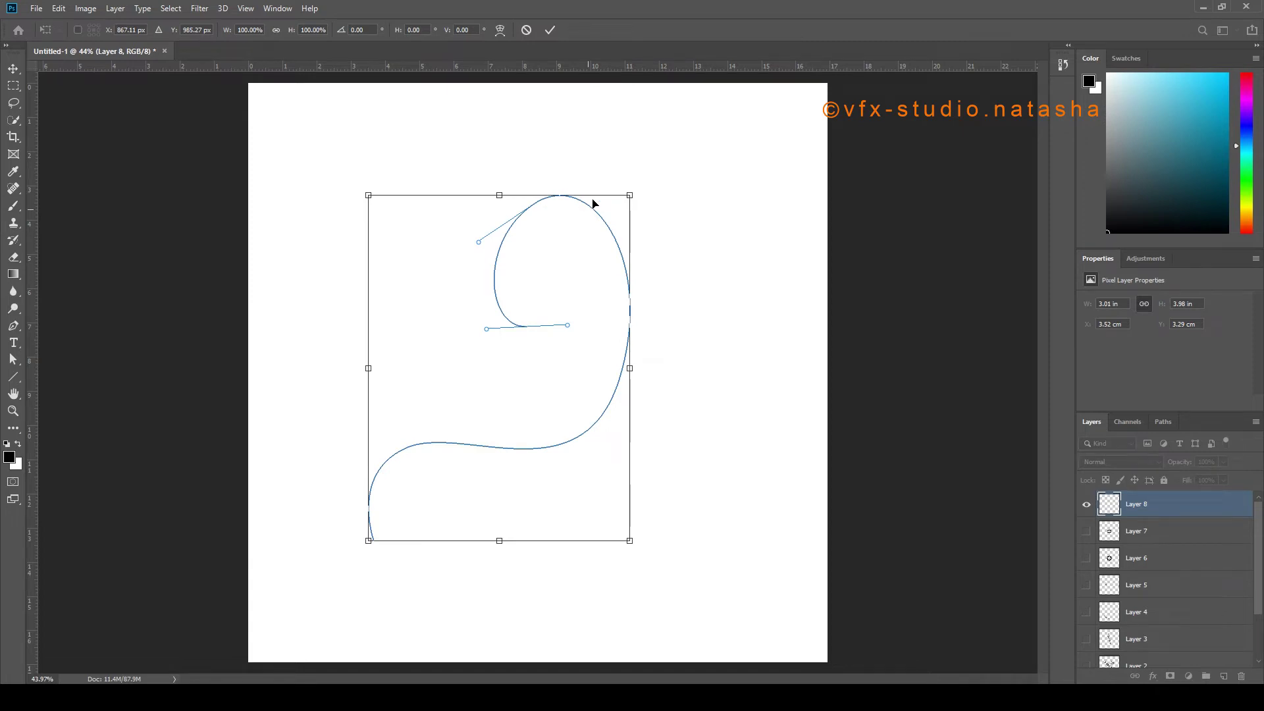
{"action": "key", "text": "Return"}
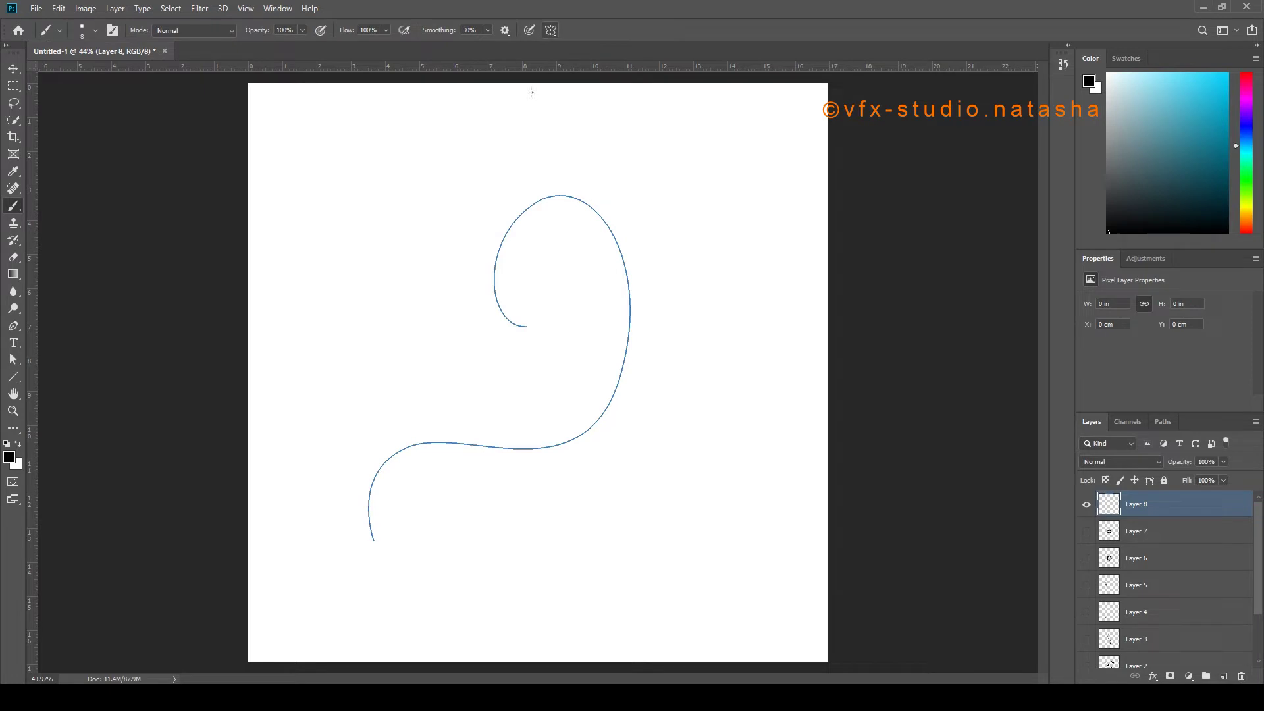
Paint two pairs of mirrored leaves at the lower end of the path and hatch the upper pair with short strokes
{"action": "scroll", "coordinate": [386, 545], "scroll_direction": "up", "scroll_amount": 6}
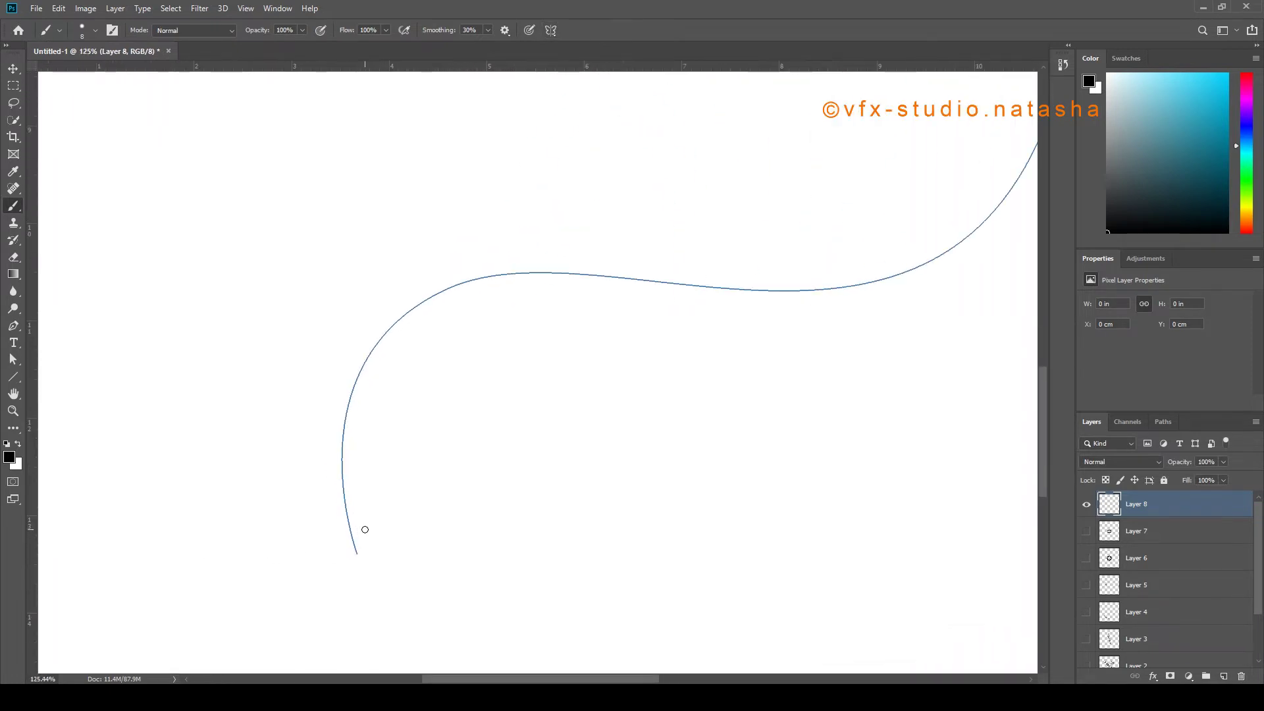
{"action": "scroll", "coordinate": [367, 524], "scroll_direction": "up", "scroll_amount": 2}
{"action": "scroll", "coordinate": [366, 526], "scroll_direction": "up", "scroll_amount": 1}
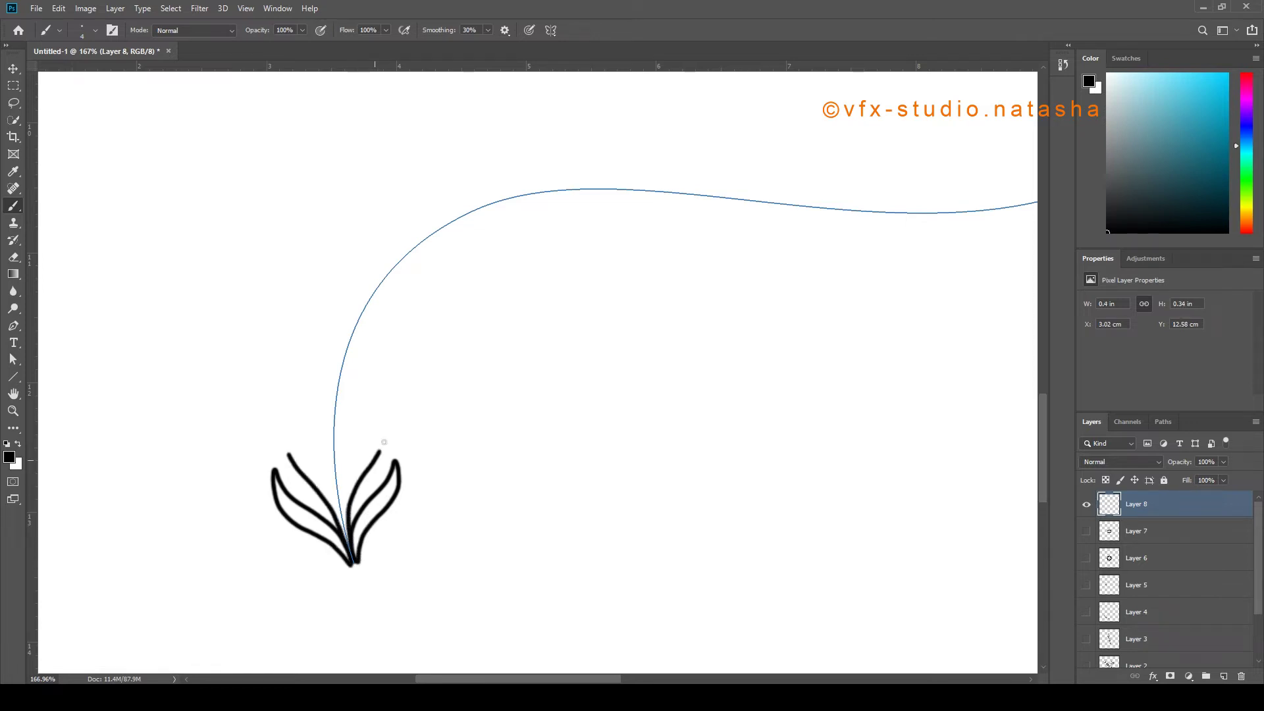
{"action": "left_click_drag", "start_coordinate": [347, 463], "coordinate": [348, 546]}
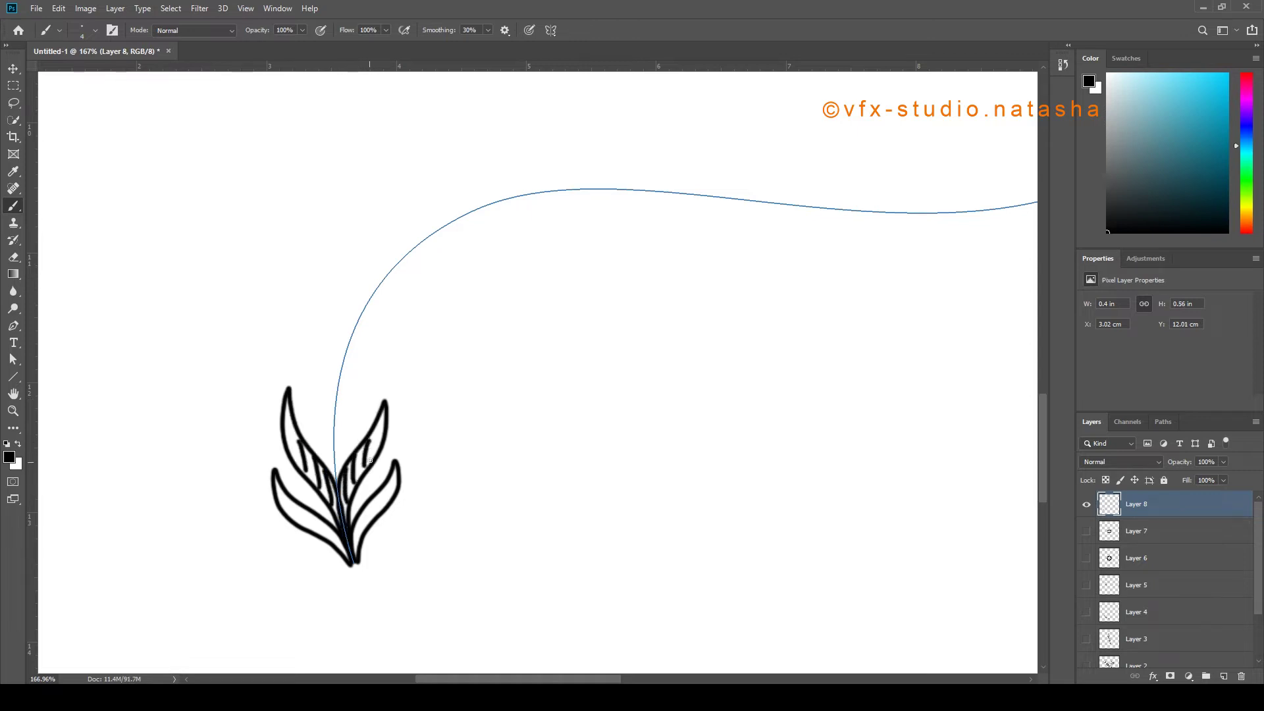
Continue the mirrored ornament along the path with curls above the leaves and a chain of paired teardrop leaves on the upper loop
{"action": "mouse_move", "coordinate": [354, 428]}
{"action": "left_mouse_down"}
{"action": "mouse_move", "coordinate": [346, 360]}
{"action": "mouse_move", "coordinate": [338, 392]}
{"action": "mouse_move", "coordinate": [345, 369]}
{"action": "mouse_move", "coordinate": [359, 401]}
{"action": "mouse_move", "coordinate": [335, 435]}
{"action": "left_mouse_up"}
{"action": "left_click_drag", "start_coordinate": [344, 381], "coordinate": [334, 428]}
{"action": "mouse_move", "coordinate": [350, 374]}
{"action": "left_mouse_down"}
{"action": "mouse_move", "coordinate": [359, 396]}
{"action": "mouse_move", "coordinate": [355, 316]}
{"action": "mouse_move", "coordinate": [379, 335]}
{"action": "left_mouse_up"}
{"action": "scroll", "coordinate": [378, 419], "scroll_direction": "down", "scroll_amount": 3}
{"action": "scroll", "coordinate": [378, 371], "scroll_direction": "up", "scroll_amount": 3}
{"action": "key", "text": "bracketleft"}
{"action": "key", "text": "bracketleft"}
{"action": "key", "text": "ctrl+z"}
{"action": "mouse_move", "coordinate": [343, 395]}
{"action": "left_mouse_down"}
{"action": "mouse_move", "coordinate": [362, 346]}
{"action": "mouse_move", "coordinate": [420, 284]}
{"action": "mouse_move", "coordinate": [369, 349]}
{"action": "left_mouse_up"}
{"action": "scroll", "coordinate": [422, 335], "scroll_direction": "down", "scroll_amount": 5}
{"action": "scroll", "coordinate": [517, 162], "scroll_direction": "up", "scroll_amount": 2}
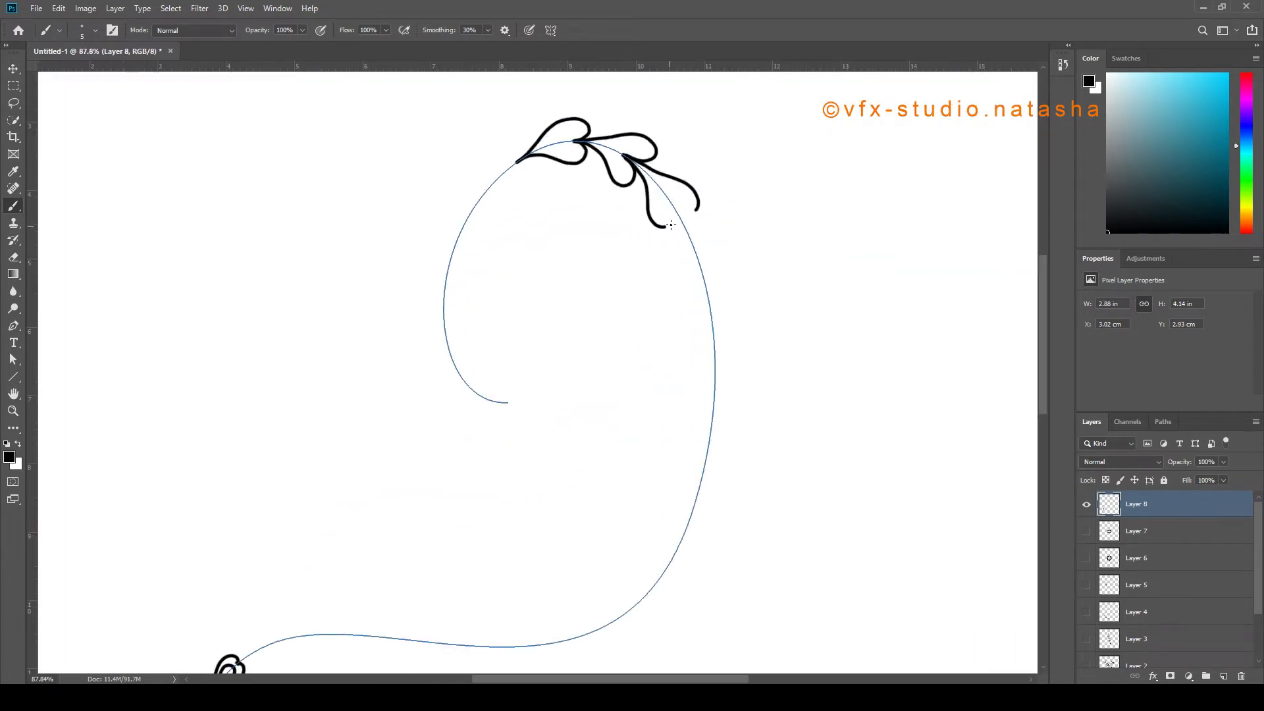
{"action": "scroll", "coordinate": [692, 255], "scroll_direction": "down", "scroll_amount": 3}
{"action": "scroll", "coordinate": [578, 417], "scroll_direction": "up", "scroll_amount": 2}
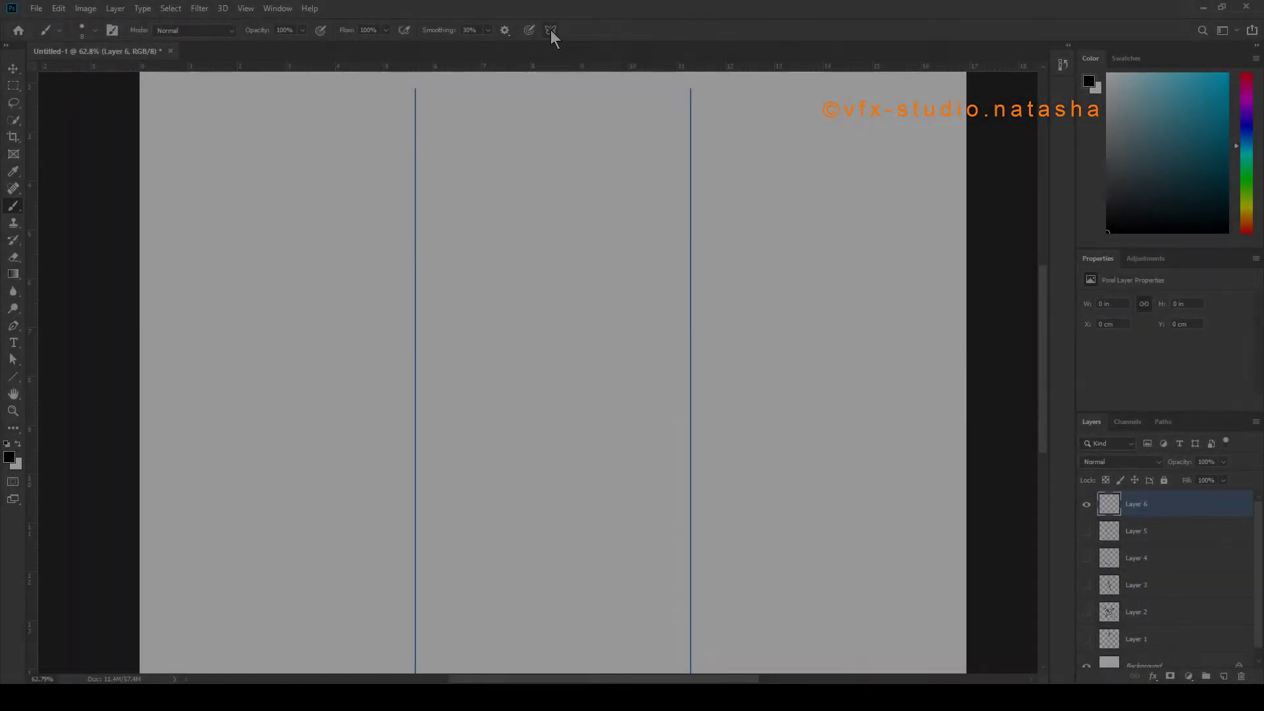
Set the paint symmetry to Radial with a segment count of 6
{"action": "left_click", "coordinate": [551, 29]}
{"action": "left_click", "coordinate": [576, 181]}
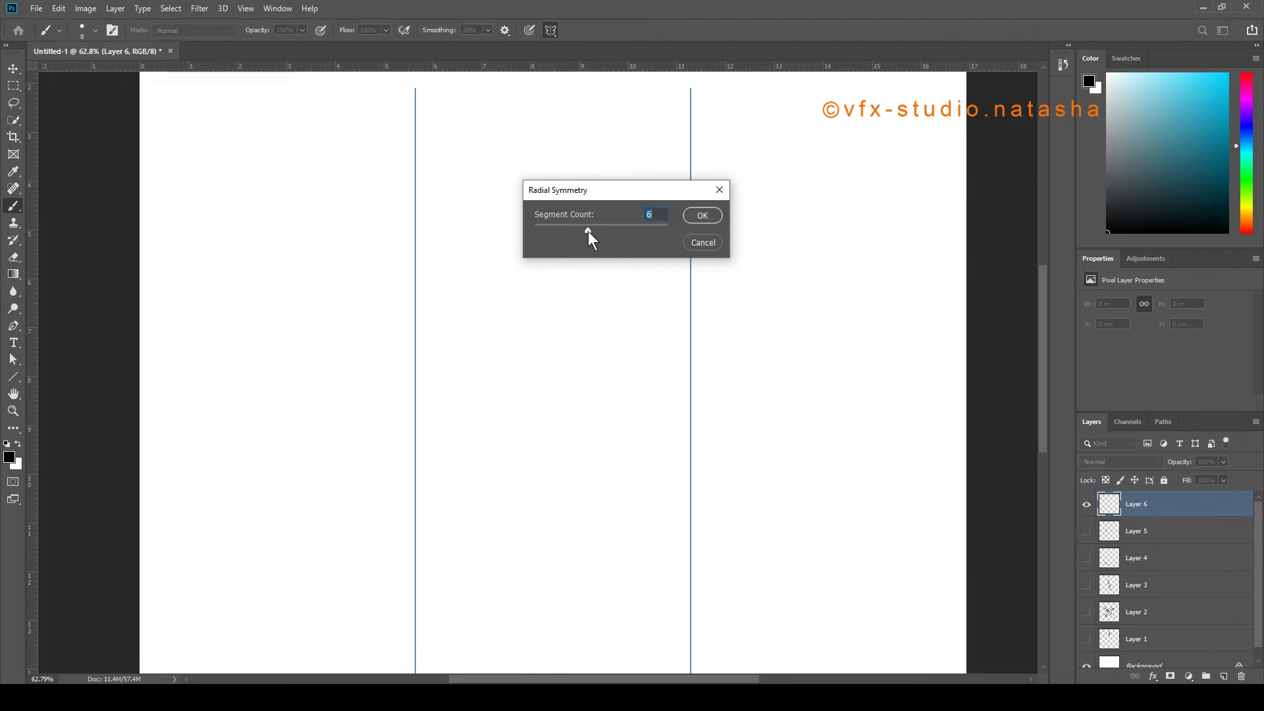
{"action": "left_click", "coordinate": [701, 216]}
{"action": "left_click", "coordinate": [550, 29]}
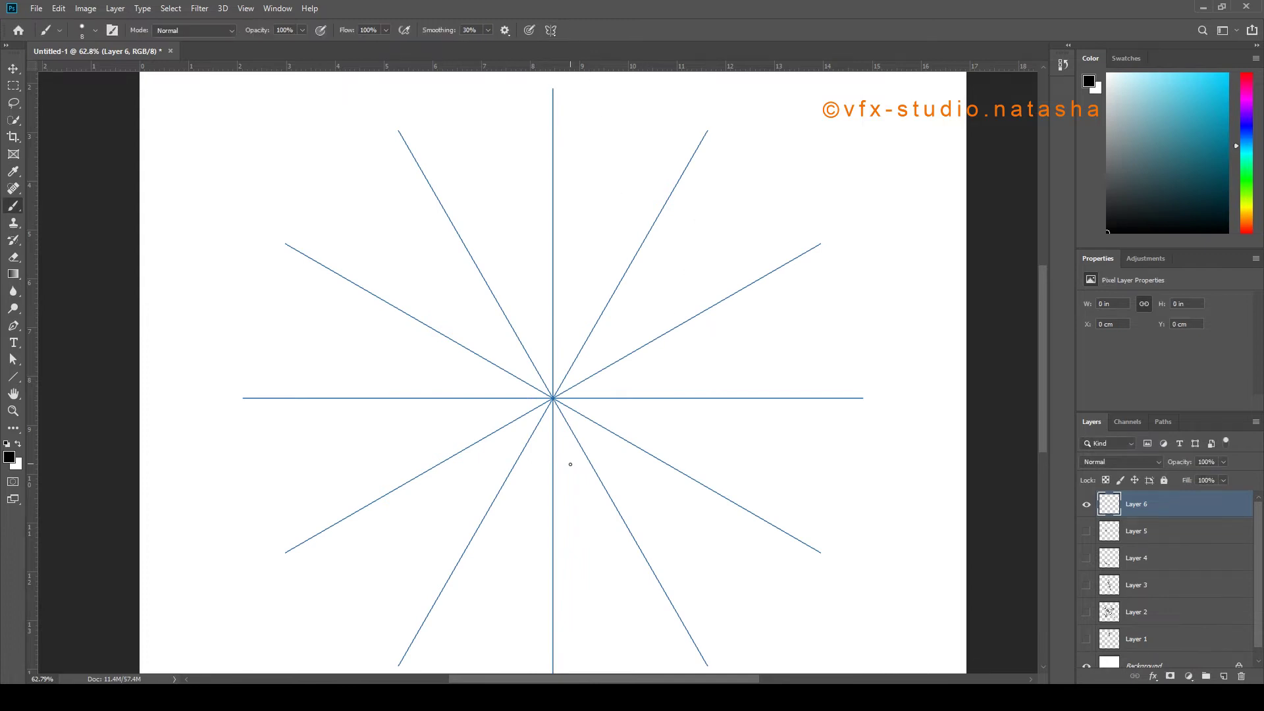
Paint a rosette of curved, pointed petals around the centre of the radial symmetry axes
{"action": "scroll", "coordinate": [566, 438], "scroll_direction": "down", "scroll_amount": 1}
{"action": "scroll", "coordinate": [565, 395], "scroll_direction": "up", "scroll_amount": 2}
{"action": "left_click_drag", "start_coordinate": [525, 361], "coordinate": [540, 310]}
{"action": "left_click_drag", "start_coordinate": [521, 362], "coordinate": [537, 312]}
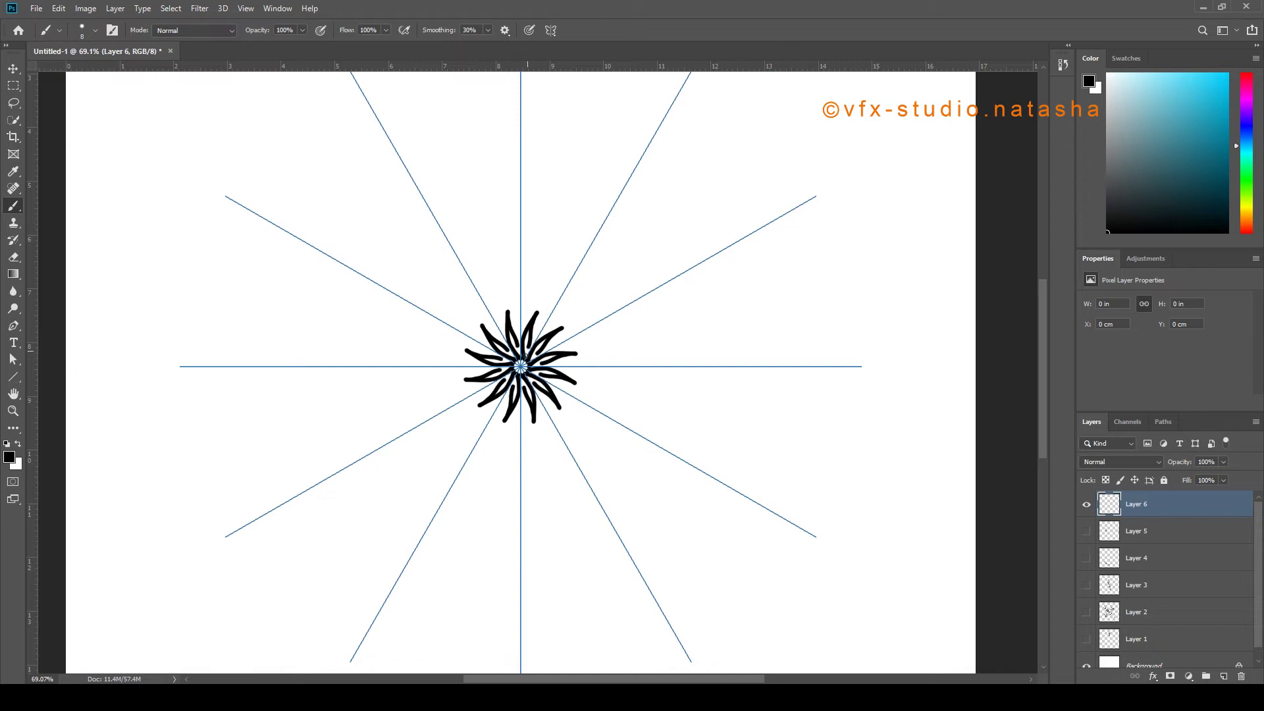
Surround the radial rosette with longer petals, arches with dots and pointed lobes containing diamonds
{"action": "scroll", "coordinate": [520, 335], "scroll_direction": "up", "scroll_amount": 3}
{"action": "mouse_move", "coordinate": [506, 335]}
{"action": "left_mouse_down"}
{"action": "mouse_move", "coordinate": [542, 289]}
{"action": "mouse_move", "coordinate": [541, 355]}
{"action": "left_mouse_up"}
{"action": "mouse_move", "coordinate": [500, 320]}
{"action": "left_mouse_down"}
{"action": "mouse_move", "coordinate": [492, 291]}
{"action": "mouse_move", "coordinate": [507, 316]}
{"action": "left_mouse_up"}
{"action": "left_click_drag", "start_coordinate": [464, 277], "coordinate": [590, 291]}
{"action": "left_click", "coordinate": [524, 270]}
{"action": "mouse_move", "coordinate": [508, 257]}
{"action": "left_mouse_down"}
{"action": "mouse_move", "coordinate": [544, 280]}
{"action": "mouse_move", "coordinate": [507, 256]}
{"action": "mouse_move", "coordinate": [502, 272]}
{"action": "mouse_move", "coordinate": [474, 271]}
{"action": "mouse_move", "coordinate": [489, 251]}
{"action": "mouse_move", "coordinate": [505, 264]}
{"action": "mouse_move", "coordinate": [488, 266]}
{"action": "mouse_move", "coordinate": [566, 217]}
{"action": "mouse_move", "coordinate": [585, 262]}
{"action": "mouse_move", "coordinate": [540, 252]}
{"action": "left_mouse_up"}
{"action": "left_click", "coordinate": [489, 265]}
{"action": "scroll", "coordinate": [576, 285], "scroll_direction": "down", "scroll_amount": 8}
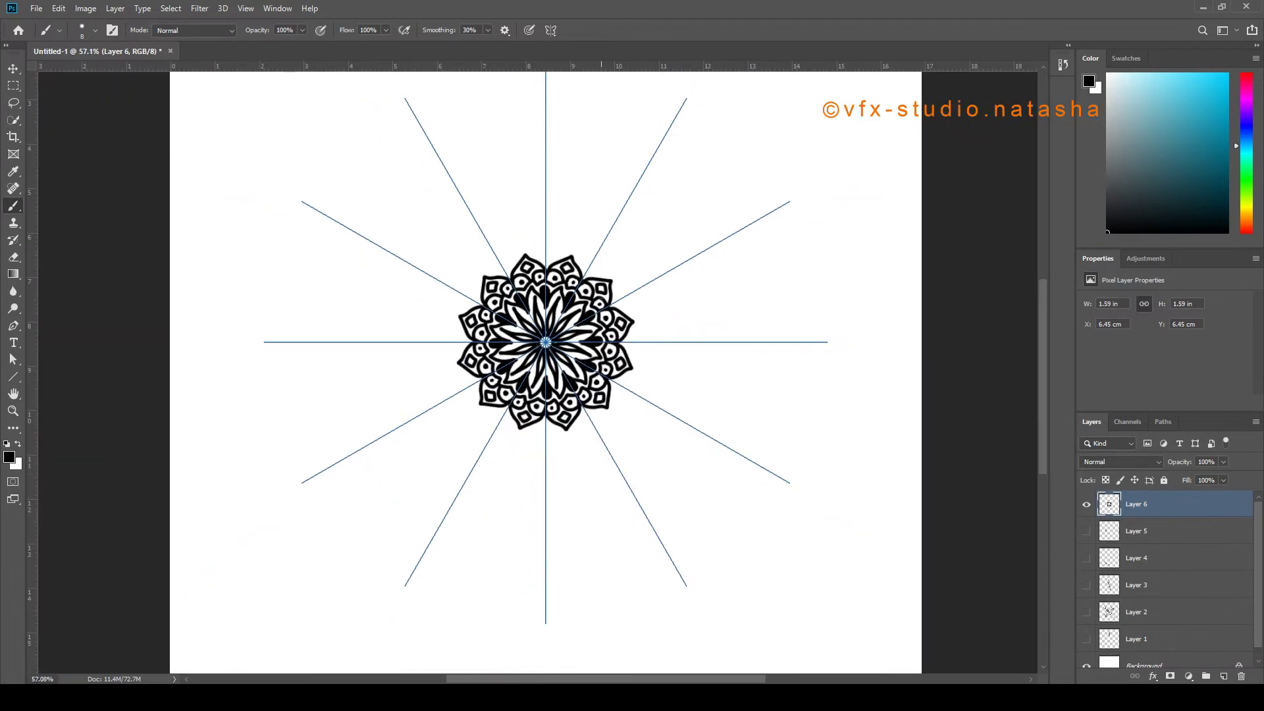
Add a scalloped contour with pointed tips around the outer lobes of the radial ornament
{"action": "scroll", "coordinate": [575, 203], "scroll_direction": "up", "scroll_amount": 5}
{"action": "mouse_move", "coordinate": [511, 250]}
{"action": "left_mouse_down"}
{"action": "mouse_move", "coordinate": [503, 241]}
{"action": "mouse_move", "coordinate": [524, 230]}
{"action": "mouse_move", "coordinate": [566, 225]}
{"action": "mouse_move", "coordinate": [587, 287]}
{"action": "left_mouse_up"}
{"action": "scroll", "coordinate": [612, 304], "scroll_direction": "down", "scroll_amount": 2}
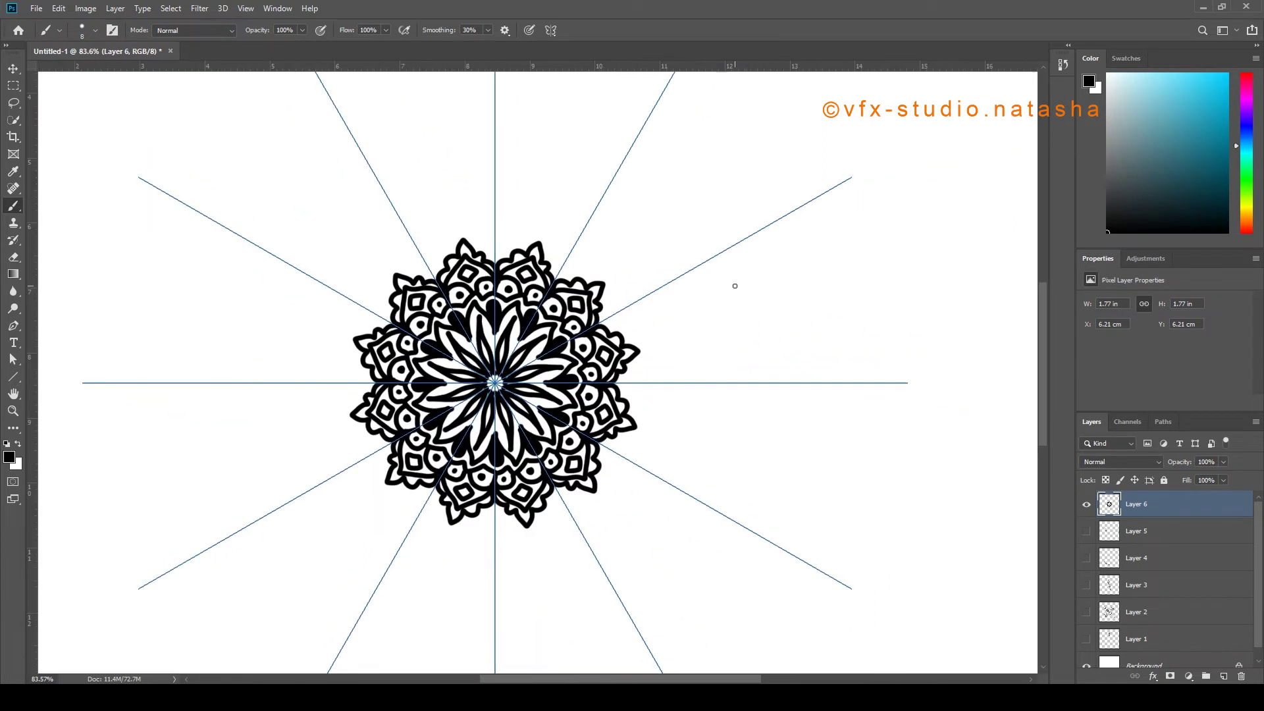
Hide Layer 6, add a new blank layer and set the paint symmetry to Mandala with ten radiating axes
{"action": "left_click", "coordinate": [551, 29]}
{"action": "left_click", "coordinate": [580, 191]}
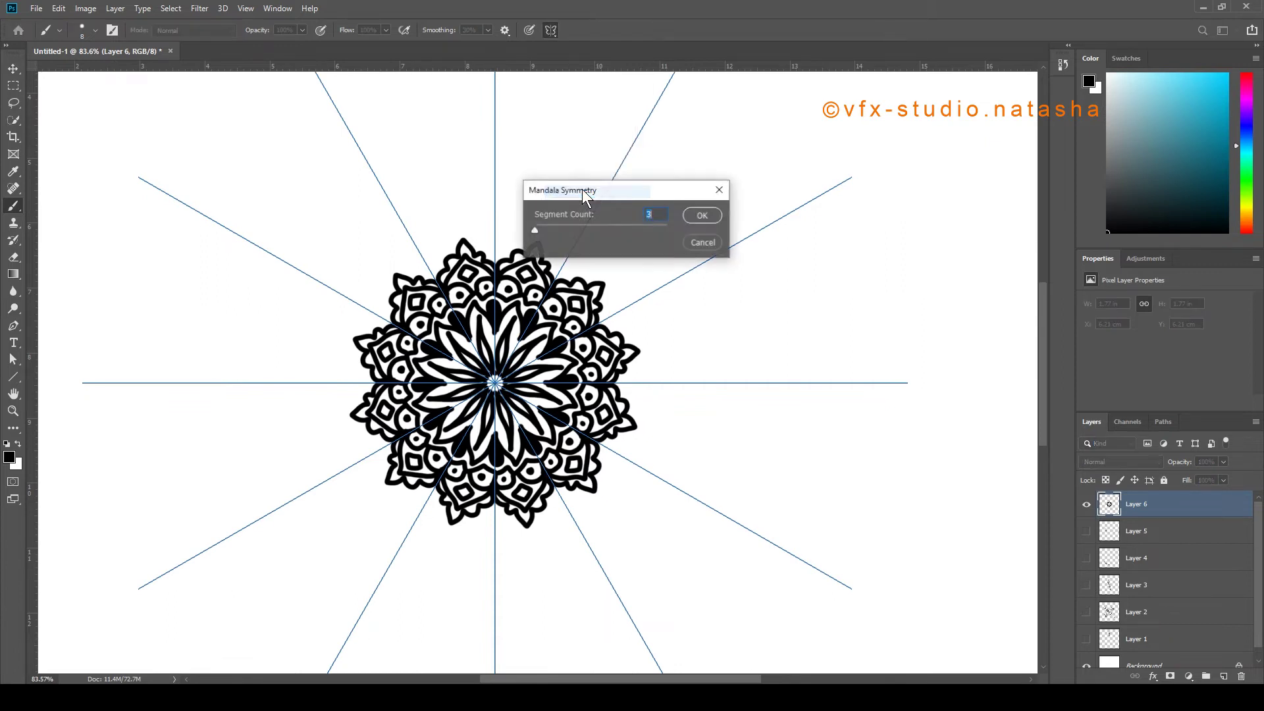
{"action": "left_click", "coordinate": [701, 216]}
{"action": "left_click", "coordinate": [1086, 504]}
{"action": "left_click", "coordinate": [1224, 677]}
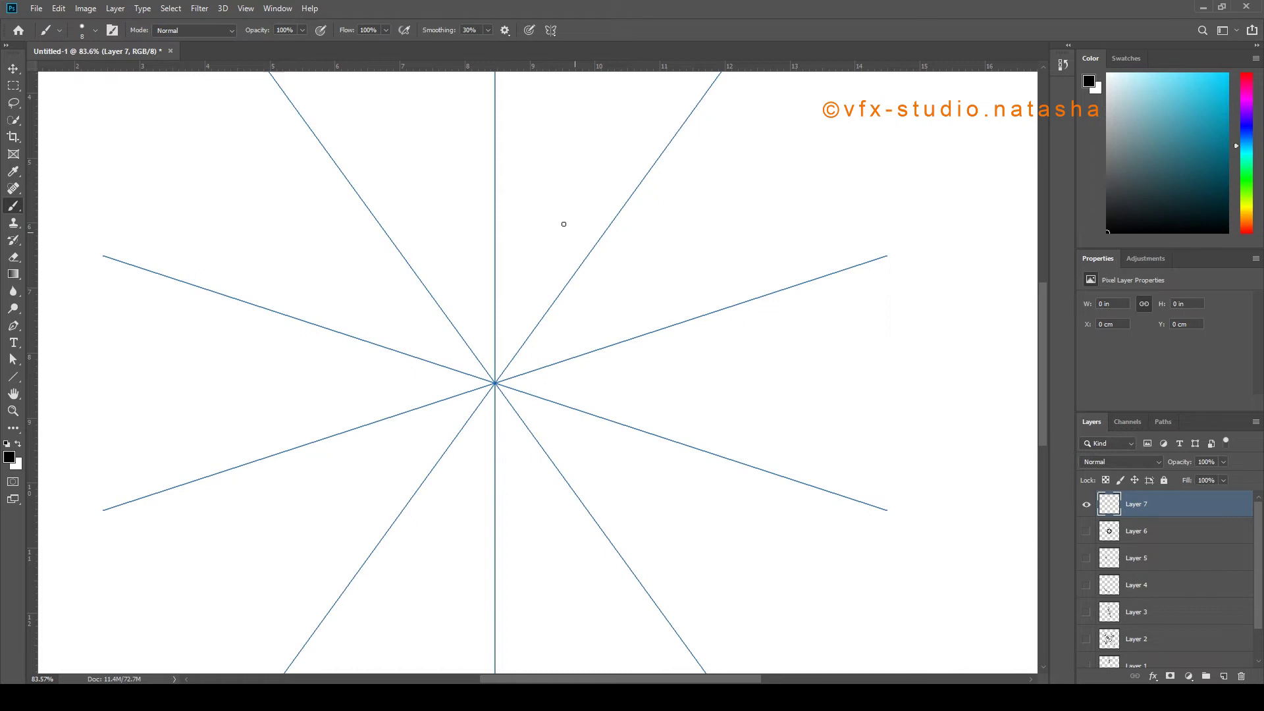
{"action": "scroll", "coordinate": [538, 365], "scroll_direction": "up", "scroll_amount": 1}
{"action": "left_click", "coordinate": [551, 31]}
{"action": "left_click", "coordinate": [583, 191]}
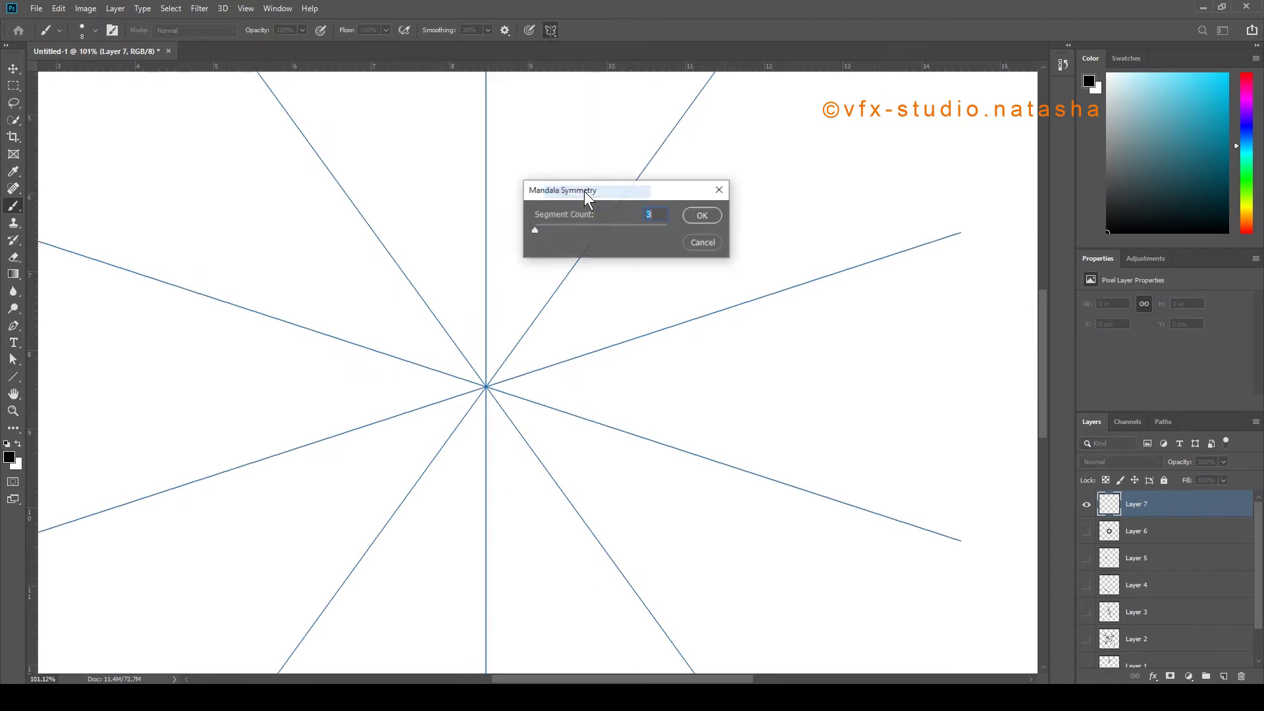
{"action": "left_click", "coordinate": [701, 215]}
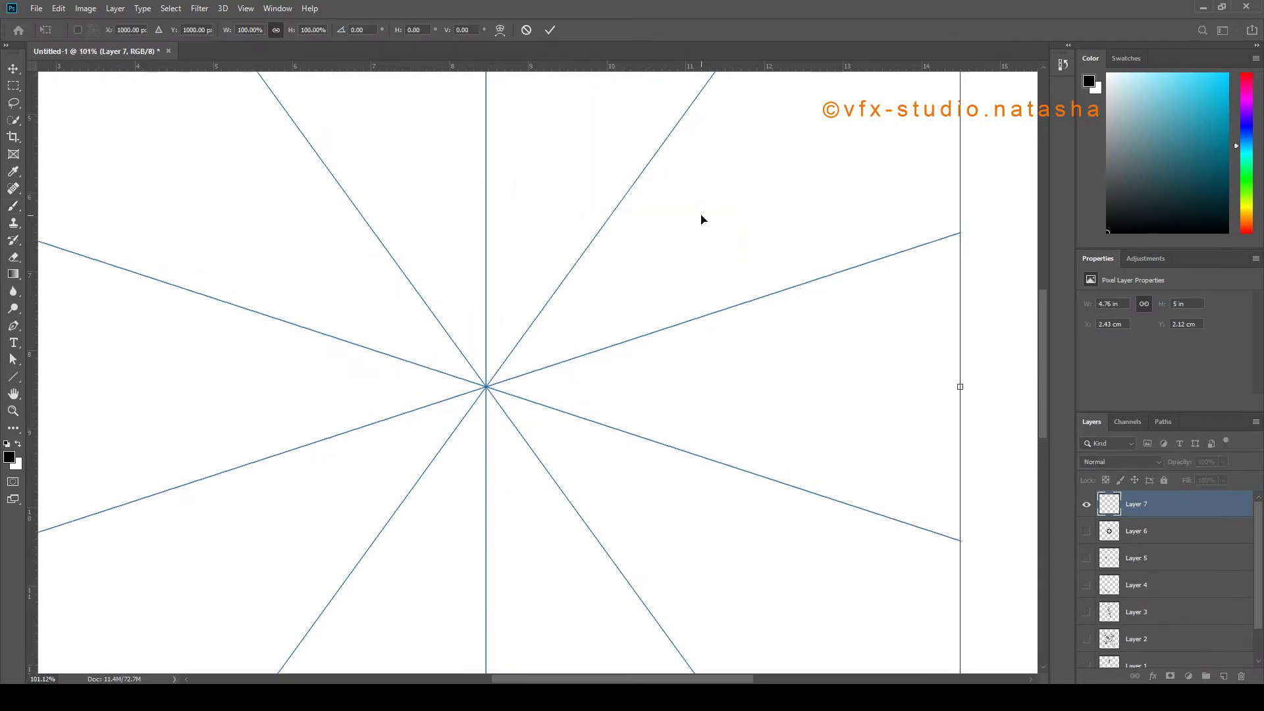
Paint a thick ring around the mandala centre and a thinner concentric ring outside it
{"action": "scroll", "coordinate": [497, 376], "scroll_direction": "up", "scroll_amount": 2}
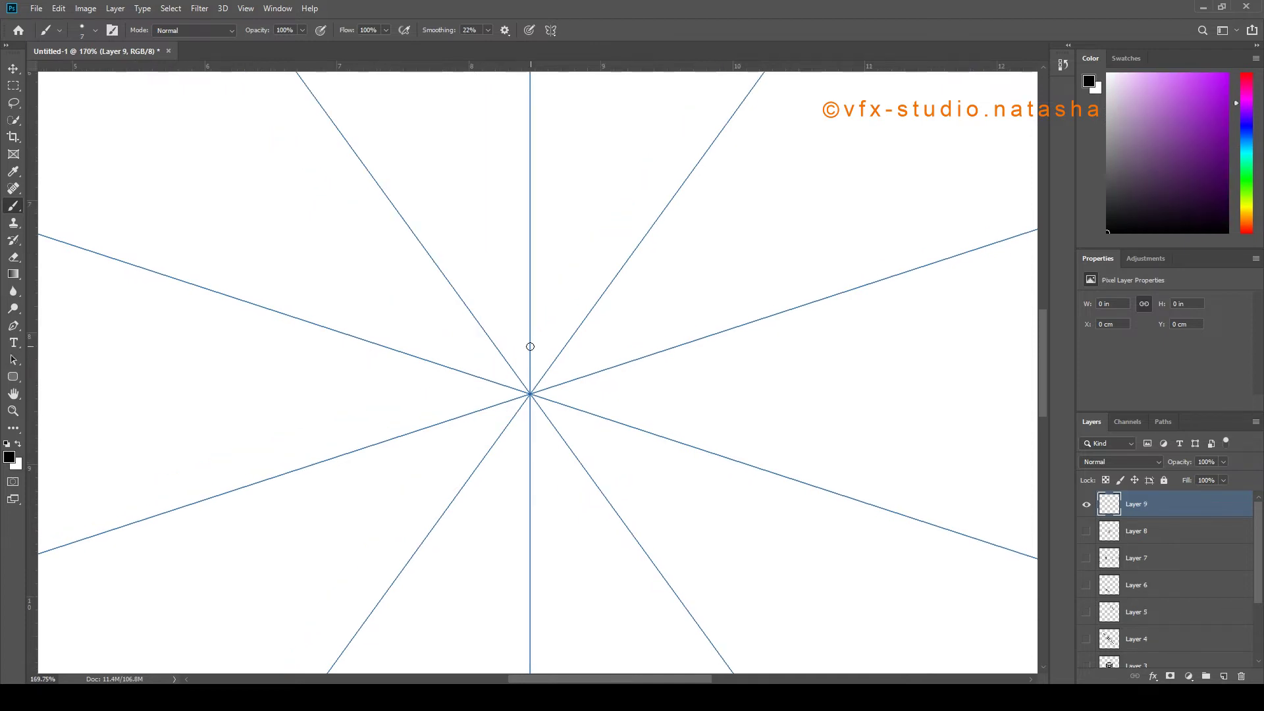
{"action": "left_click_drag", "start_coordinate": [530, 346], "coordinate": [558, 353]}
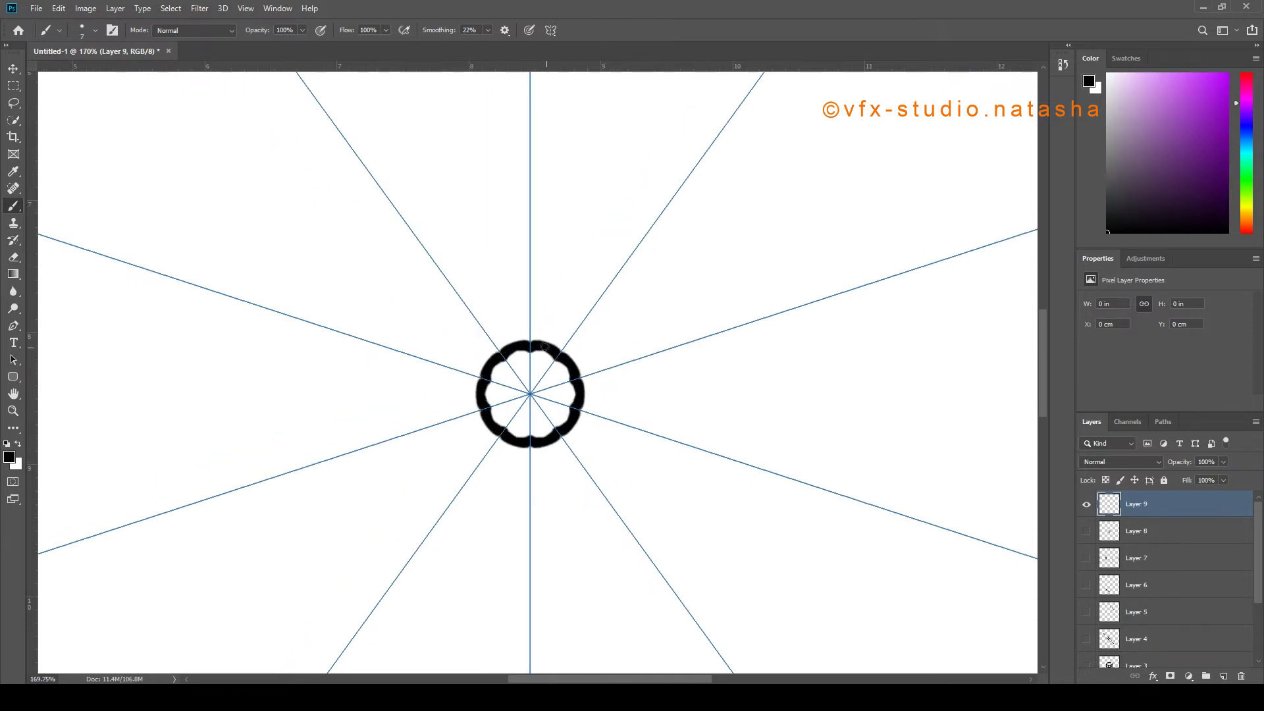
{"action": "scroll", "coordinate": [521, 346], "scroll_direction": "down", "scroll_amount": 2}
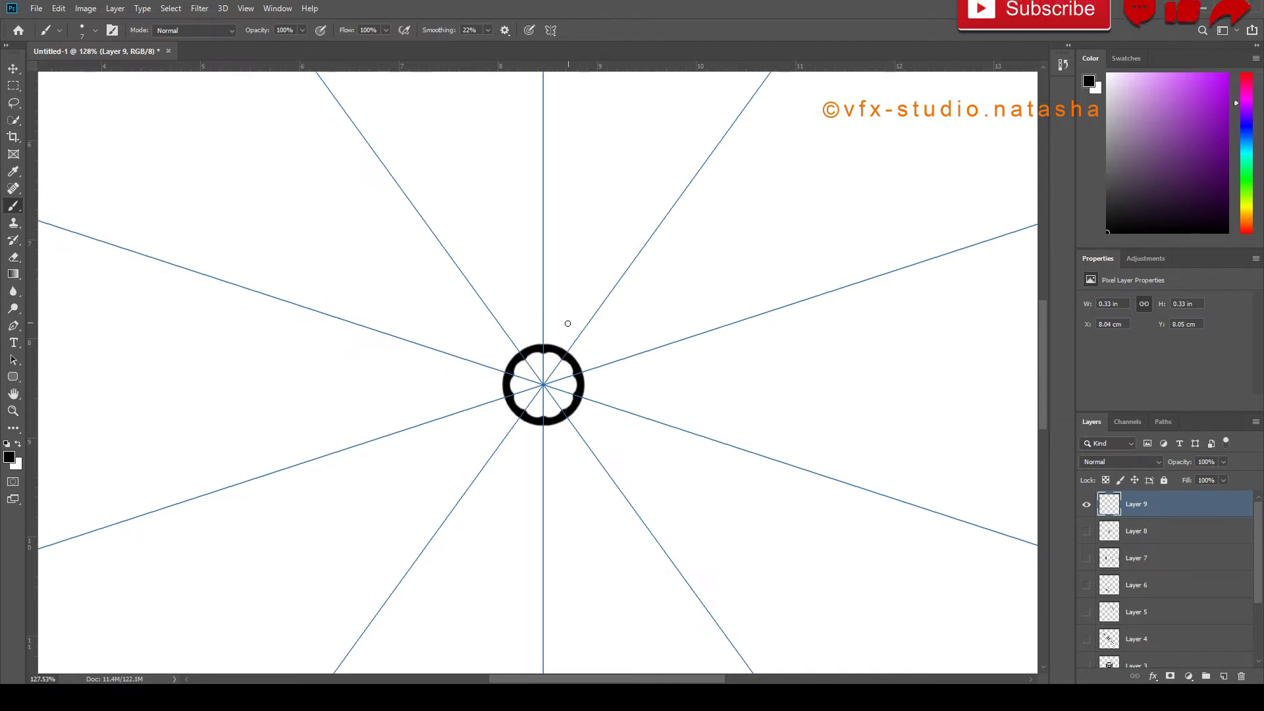
{"action": "scroll", "coordinate": [562, 330], "scroll_direction": "up", "scroll_amount": 4}
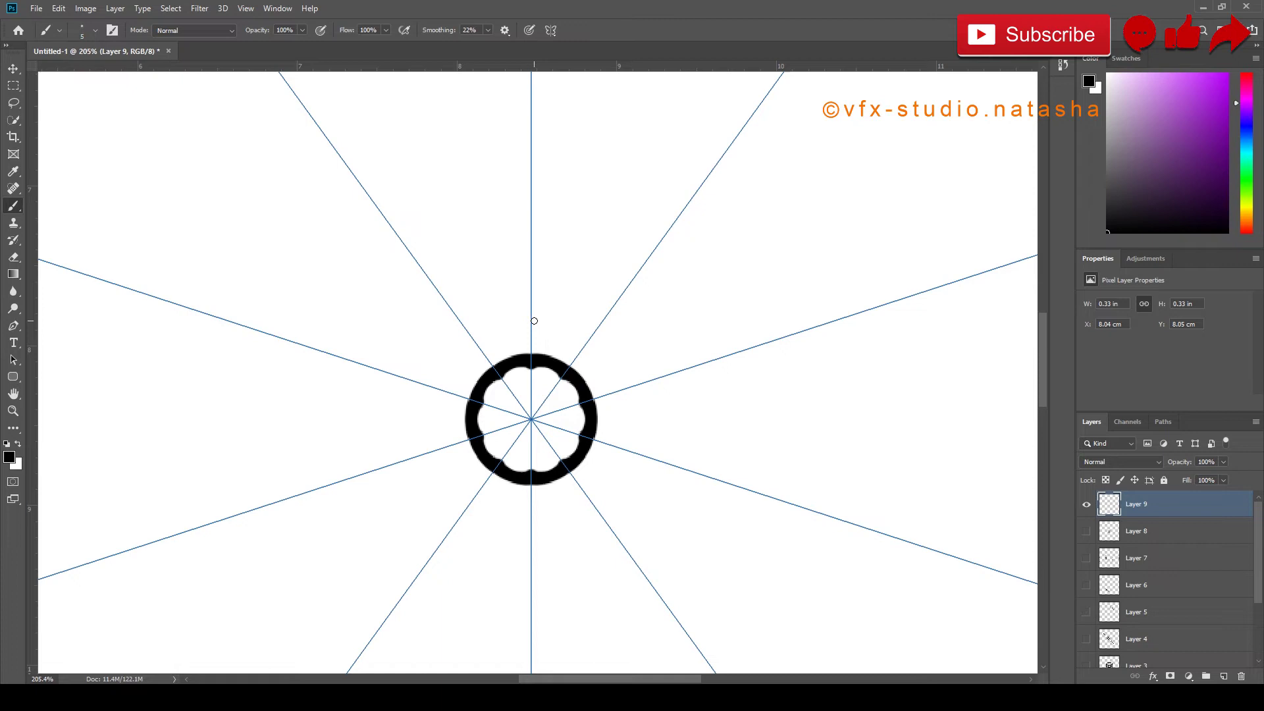
{"action": "left_click_drag", "start_coordinate": [533, 322], "coordinate": [591, 340]}
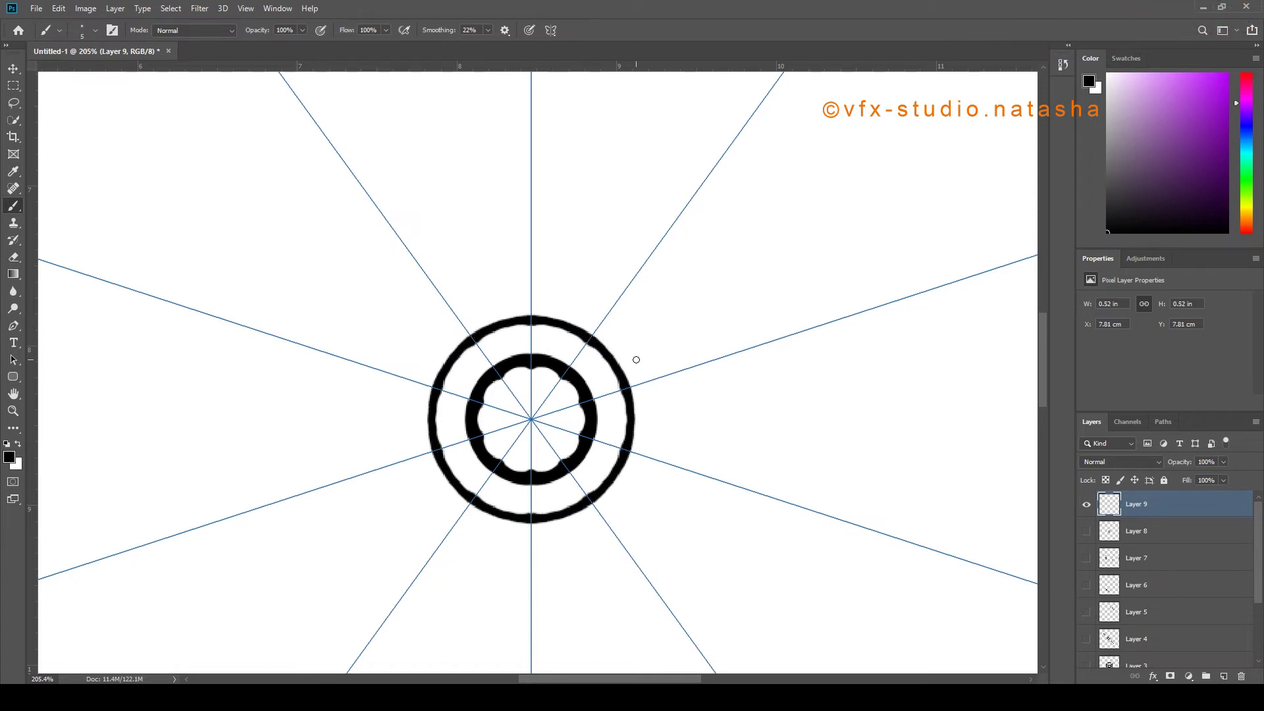
{"action": "scroll", "coordinate": [635, 356], "scroll_direction": "down", "scroll_amount": 4}
Reduce the brush size and paint a third ring just outside the second one
{"action": "scroll", "coordinate": [615, 322], "scroll_direction": "up", "scroll_amount": 9}
{"action": "key", "text": "bracketleft"}
{"action": "key", "text": "bracketleft"}
{"action": "key", "text": "bracketleft"}
{"action": "mouse_move", "coordinate": [516, 285]}
{"action": "left_mouse_down"}
{"action": "mouse_move", "coordinate": [572, 292]}
{"action": "mouse_move", "coordinate": [517, 283]}
{"action": "mouse_move", "coordinate": [594, 296]}
{"action": "mouse_move", "coordinate": [642, 323]}
{"action": "mouse_move", "coordinate": [610, 302]}
{"action": "mouse_move", "coordinate": [512, 285]}
{"action": "mouse_move", "coordinate": [423, 301]}
{"action": "mouse_move", "coordinate": [451, 287]}
{"action": "mouse_move", "coordinate": [564, 321]}
{"action": "left_mouse_up"}
{"action": "scroll", "coordinate": [587, 293], "scroll_direction": "down", "scroll_amount": 2}
{"action": "scroll", "coordinate": [545, 296], "scroll_direction": "up", "scroll_amount": 2}
Fill the band between the second and third rings with thin radial strokes using a size 2 brush and 0% smoothing
{"action": "key", "text": "bracketleft"}
{"action": "key", "text": "ctrl+z"}
{"action": "left_click_drag", "start_coordinate": [564, 321], "coordinate": [569, 292]}
{"action": "left_click_drag", "start_coordinate": [587, 294], "coordinate": [579, 328]}
{"action": "key", "text": "ctrl+z"}
{"action": "scroll", "coordinate": [593, 327], "scroll_direction": "down", "scroll_amount": 3}
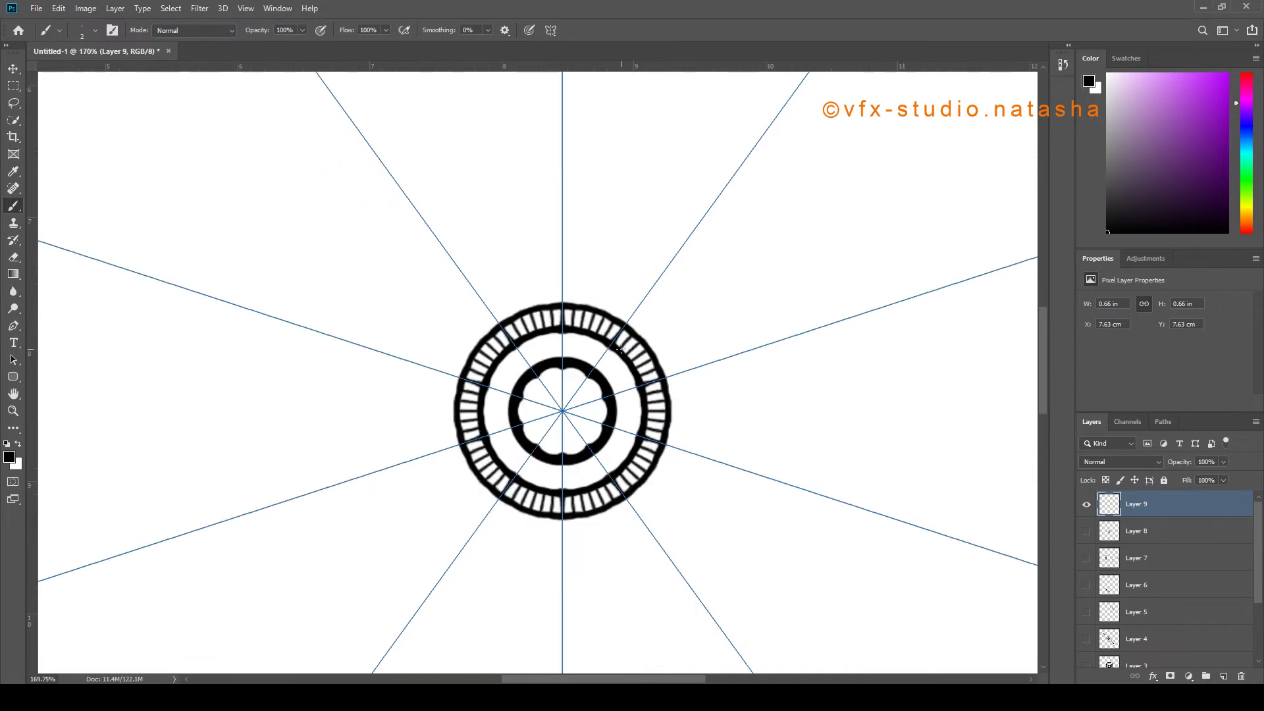
Paint two larger, closely spaced concentric rings around the hatched band with a size 4 brush and 40% smoothing
{"action": "scroll", "coordinate": [610, 273], "scroll_direction": "up", "scroll_amount": 2}
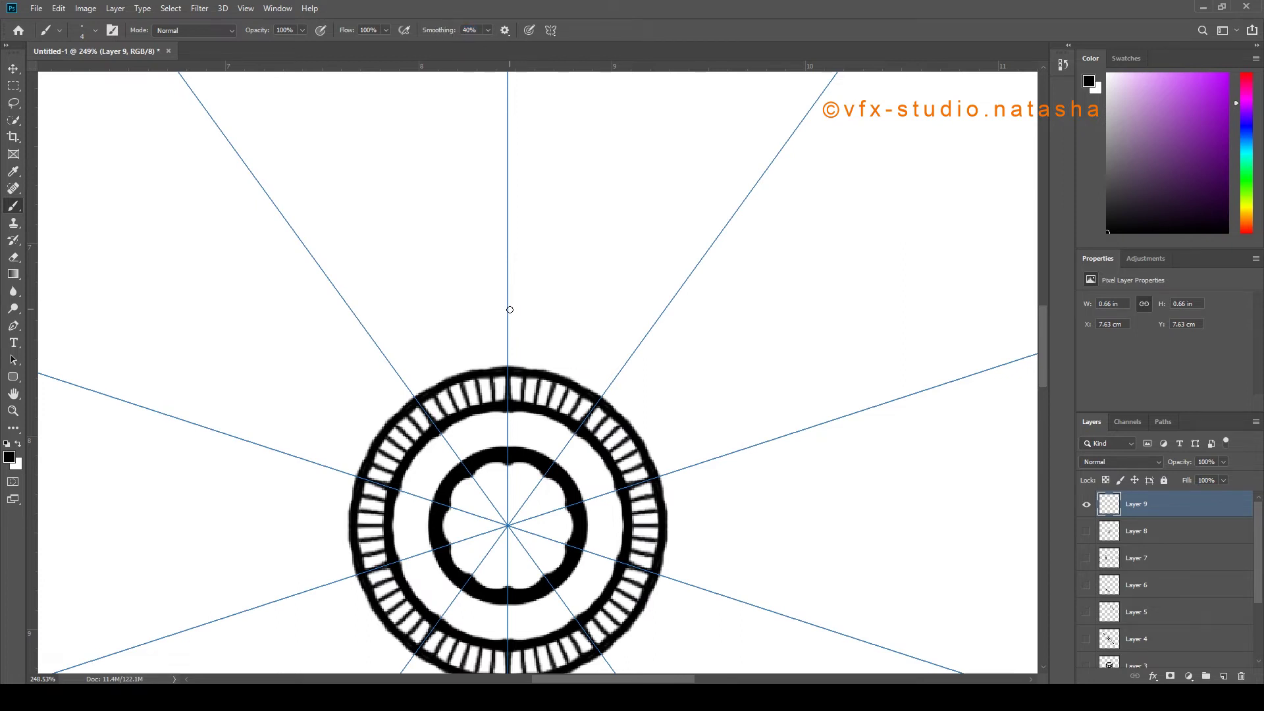
{"action": "left_click_drag", "start_coordinate": [508, 278], "coordinate": [600, 298]}
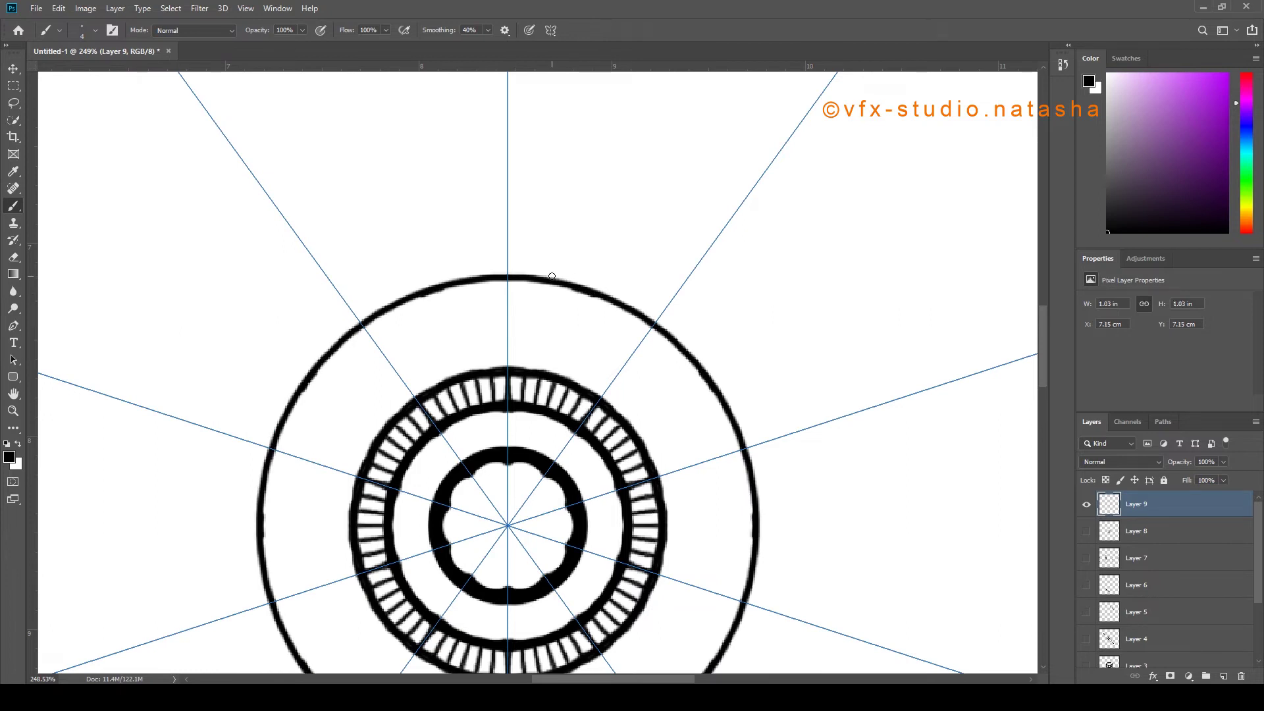
{"action": "scroll", "coordinate": [556, 295], "scroll_direction": "down", "scroll_amount": 3}
{"action": "scroll", "coordinate": [579, 294], "scroll_direction": "up", "scroll_amount": 4}
{"action": "scroll", "coordinate": [571, 292], "scroll_direction": "up", "scroll_amount": 1}
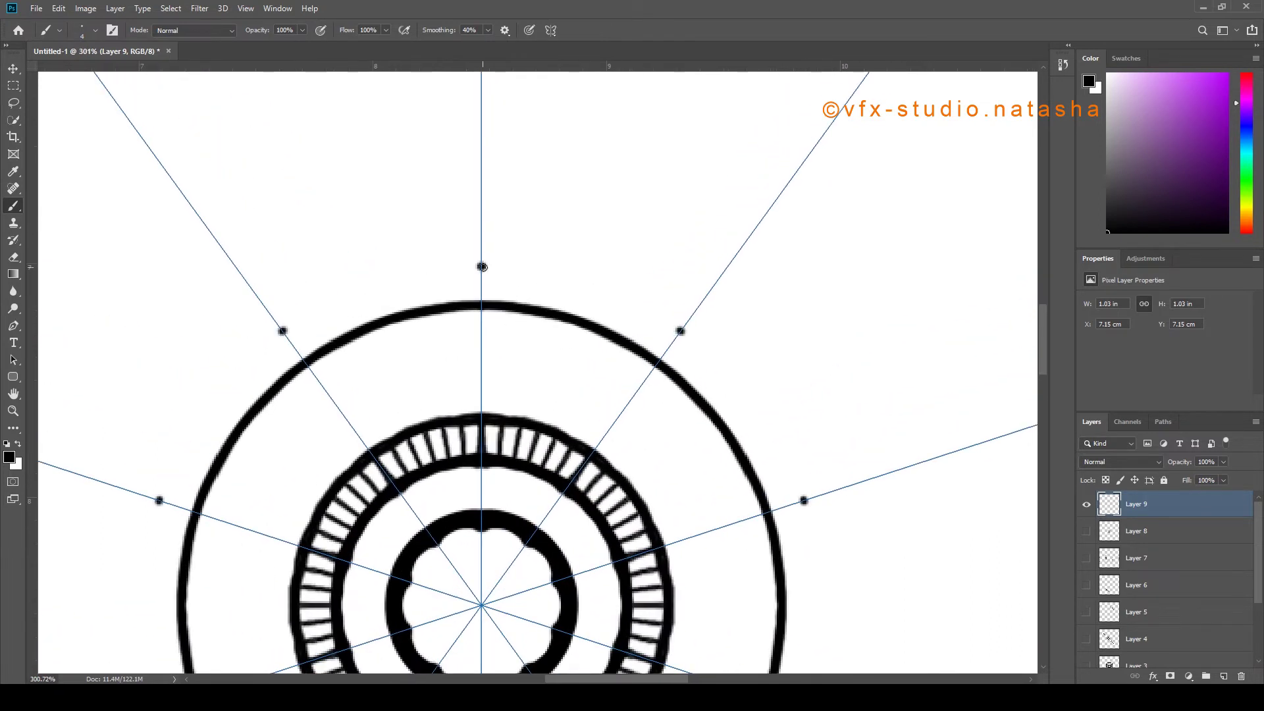
{"action": "left_click_drag", "start_coordinate": [483, 272], "coordinate": [602, 295]}
{"action": "scroll", "coordinate": [689, 268], "scroll_direction": "down", "scroll_amount": 2}
{"action": "scroll", "coordinate": [615, 299], "scroll_direction": "up", "scroll_amount": 2}
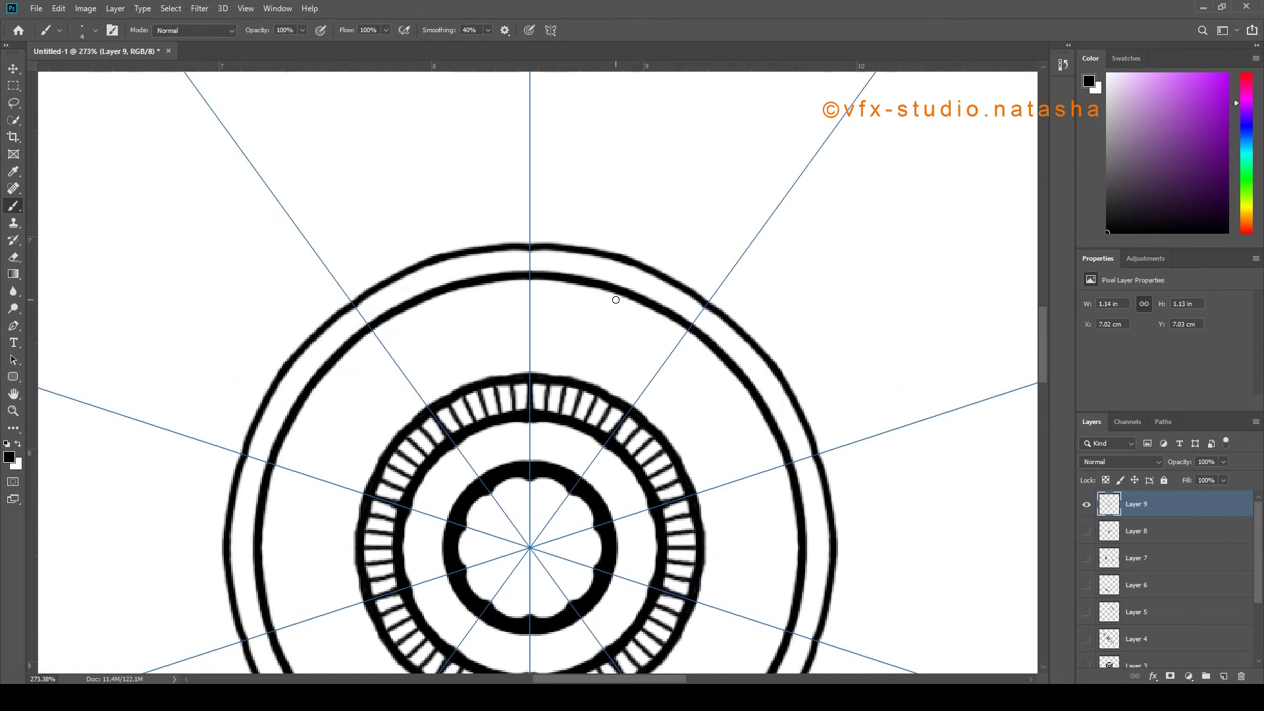
Fill the narrow band between the two outermost rings with short radial strokes at 0% smoothing
{"action": "scroll", "coordinate": [530, 249], "scroll_direction": "up", "scroll_amount": 2}
{"action": "mouse_move", "coordinate": [527, 246]}
{"action": "left_mouse_down"}
{"action": "mouse_move", "coordinate": [527, 274]}
{"action": "mouse_move", "coordinate": [551, 277]}
{"action": "mouse_move", "coordinate": [557, 252]}
{"action": "mouse_move", "coordinate": [553, 279]}
{"action": "mouse_move", "coordinate": [586, 255]}
{"action": "mouse_move", "coordinate": [581, 279]}
{"action": "left_mouse_up"}
{"action": "key", "text": "ctrl+z"}
{"action": "key", "text": "ctrl+z"}
{"action": "key", "text": "ctrl+z"}
{"action": "left_click_drag", "start_coordinate": [616, 260], "coordinate": [607, 282]}
{"action": "left_click_drag", "start_coordinate": [640, 264], "coordinate": [638, 273]}
{"action": "key", "text": "ctrl+z"}
{"action": "scroll", "coordinate": [637, 272], "scroll_direction": "down", "scroll_amount": 5}
{"action": "scroll", "coordinate": [590, 294], "scroll_direction": "up", "scroll_amount": 5}
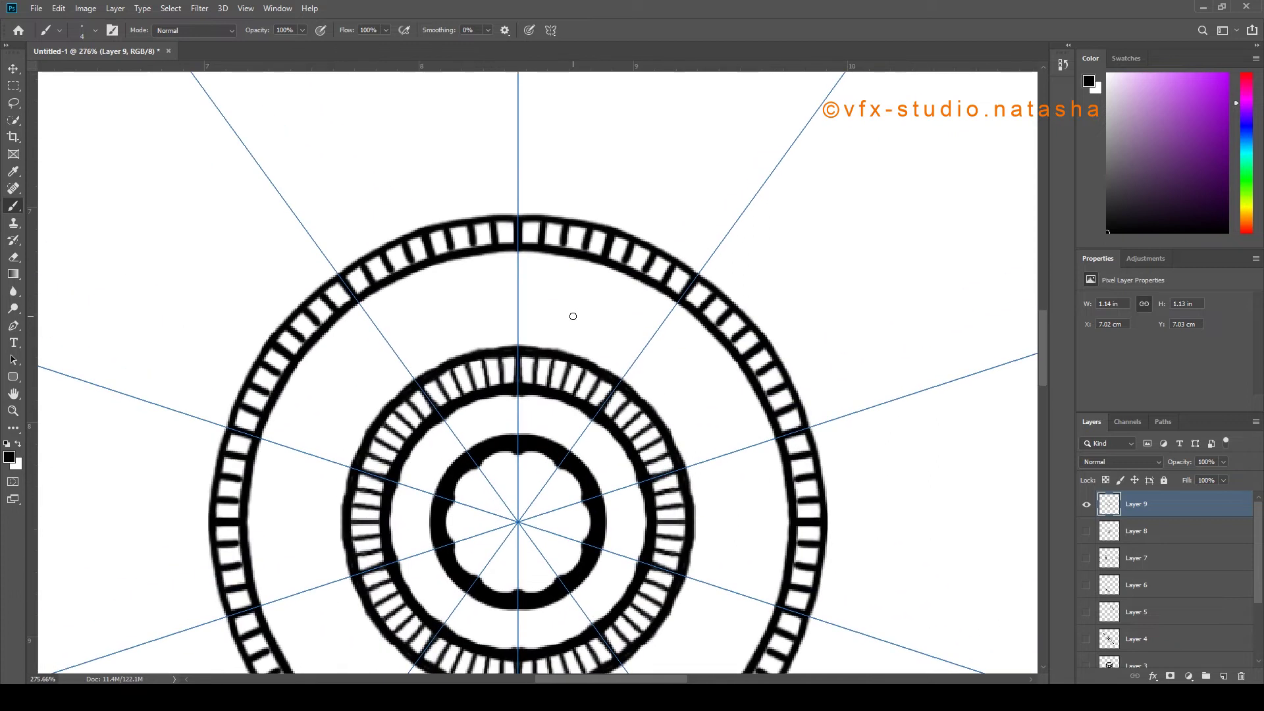
Paint outlined petal pairs along the axes between the two hatched bands and fill their cores with black
{"action": "scroll", "coordinate": [511, 259], "scroll_direction": "up", "scroll_amount": 1}
{"action": "mouse_move", "coordinate": [507, 267]}
{"action": "left_mouse_down"}
{"action": "mouse_move", "coordinate": [549, 242]}
{"action": "mouse_move", "coordinate": [596, 270]}
{"action": "mouse_move", "coordinate": [581, 306]}
{"action": "mouse_move", "coordinate": [530, 324]}
{"action": "mouse_move", "coordinate": [506, 274]}
{"action": "mouse_move", "coordinate": [510, 327]}
{"action": "mouse_move", "coordinate": [512, 256]}
{"action": "mouse_move", "coordinate": [571, 248]}
{"action": "mouse_move", "coordinate": [586, 300]}
{"action": "mouse_move", "coordinate": [506, 333]}
{"action": "left_mouse_up"}
{"action": "scroll", "coordinate": [530, 296], "scroll_direction": "down", "scroll_amount": 2}
{"action": "scroll", "coordinate": [528, 271], "scroll_direction": "up", "scroll_amount": 2}
{"action": "key", "text": "bracketright"}
{"action": "key", "text": "bracketright"}
{"action": "mouse_move", "coordinate": [526, 272]}
{"action": "left_mouse_down"}
{"action": "mouse_move", "coordinate": [525, 314]}
{"action": "mouse_move", "coordinate": [526, 270]}
{"action": "mouse_move", "coordinate": [563, 264]}
{"action": "mouse_move", "coordinate": [576, 279]}
{"action": "mouse_move", "coordinate": [563, 303]}
{"action": "mouse_move", "coordinate": [531, 315]}
{"action": "mouse_move", "coordinate": [542, 272]}
{"action": "mouse_move", "coordinate": [558, 294]}
{"action": "mouse_move", "coordinate": [550, 276]}
{"action": "mouse_move", "coordinate": [549, 297]}
{"action": "mouse_move", "coordinate": [522, 296]}
{"action": "mouse_move", "coordinate": [528, 284]}
{"action": "mouse_move", "coordinate": [527, 310]}
{"action": "mouse_move", "coordinate": [528, 279]}
{"action": "left_mouse_up"}
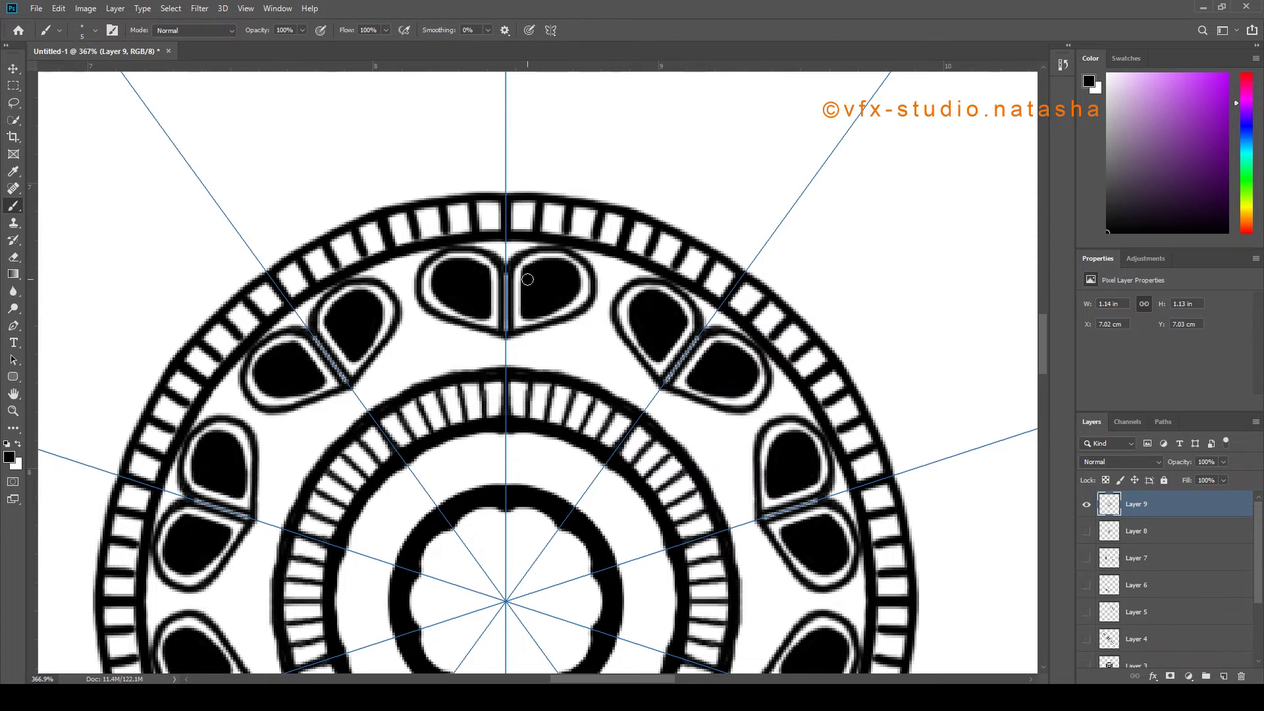
Paint peaked outlines between the petal pairs and the inner hatched band with a size 3 brush and 25% smoothing
{"action": "scroll", "coordinate": [530, 277], "scroll_direction": "down", "scroll_amount": 8}
{"action": "scroll", "coordinate": [547, 301], "scroll_direction": "up", "scroll_amount": 9}
{"action": "key", "text": "bracketleft"}
{"action": "key", "text": "bracketleft"}
{"action": "scroll", "coordinate": [543, 290], "scroll_direction": "up", "scroll_amount": 1}
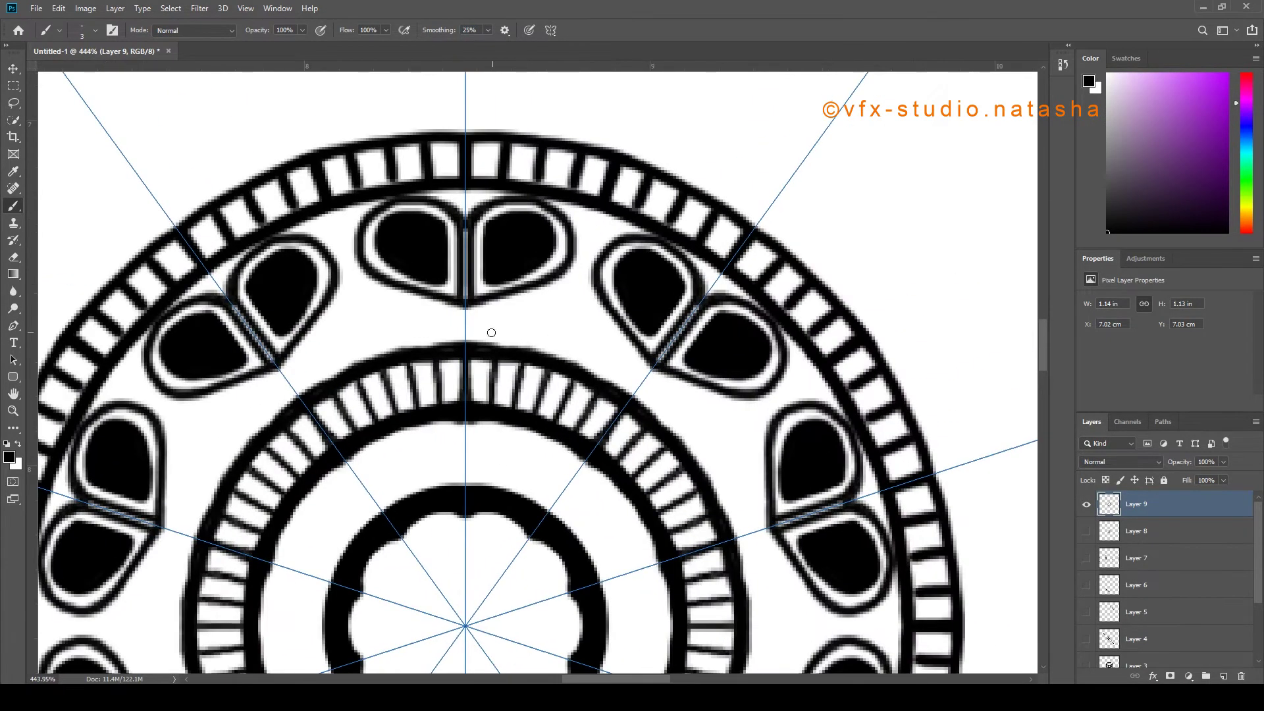
{"action": "mouse_move", "coordinate": [469, 339]}
{"action": "left_mouse_down"}
{"action": "mouse_move", "coordinate": [465, 324]}
{"action": "mouse_move", "coordinate": [570, 304]}
{"action": "mouse_move", "coordinate": [497, 312]}
{"action": "mouse_move", "coordinate": [470, 341]}
{"action": "left_mouse_up"}
{"action": "key", "text": "ctrl+z"}
{"action": "scroll", "coordinate": [470, 341], "scroll_direction": "down", "scroll_amount": 6}
{"action": "scroll", "coordinate": [526, 349], "scroll_direction": "up", "scroll_amount": 7}
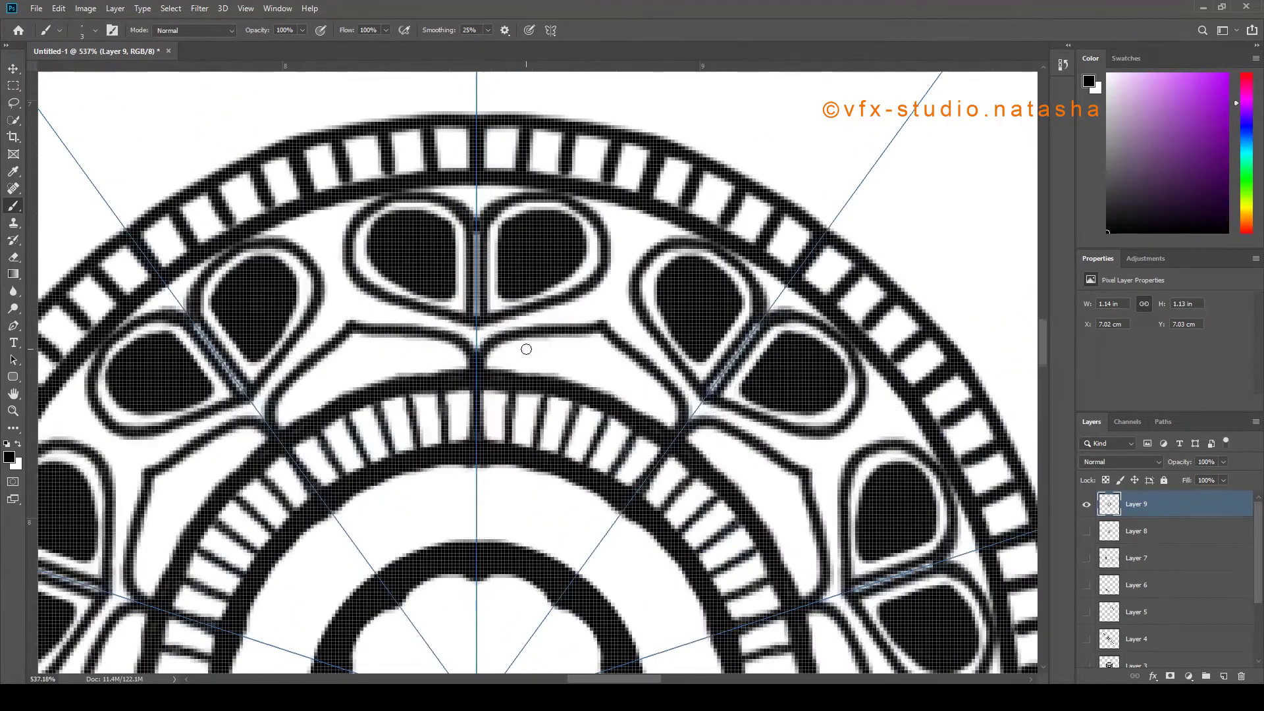
Paint a smaller shape inside each peaked outline with a size 4 brush and fill it with black
{"action": "scroll", "coordinate": [526, 362], "scroll_direction": "up", "scroll_amount": 2}
{"action": "mouse_move", "coordinate": [492, 372]}
{"action": "left_mouse_down"}
{"action": "mouse_move", "coordinate": [515, 358]}
{"action": "mouse_move", "coordinate": [599, 359]}
{"action": "mouse_move", "coordinate": [651, 405]}
{"action": "mouse_move", "coordinate": [500, 375]}
{"action": "mouse_move", "coordinate": [590, 356]}
{"action": "left_mouse_up"}
{"action": "scroll", "coordinate": [590, 355], "scroll_direction": "down", "scroll_amount": 6}
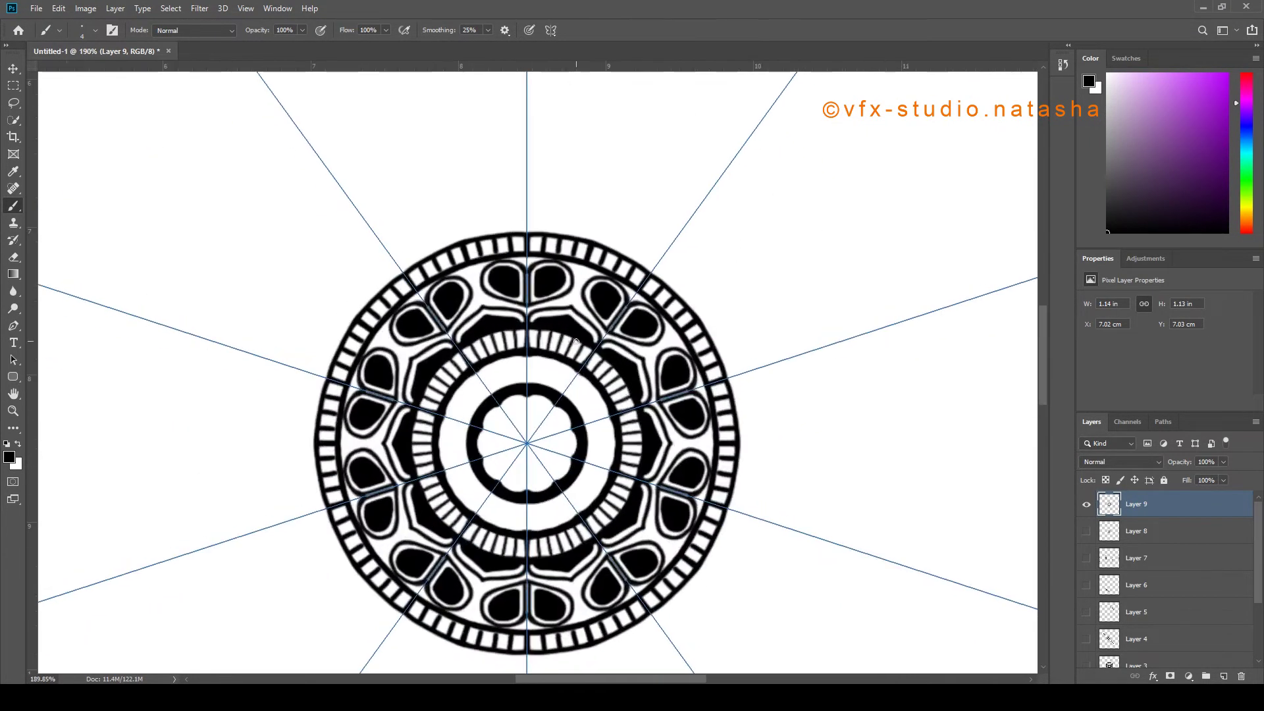
{"action": "scroll", "coordinate": [595, 222], "scroll_direction": "up", "scroll_amount": 3}
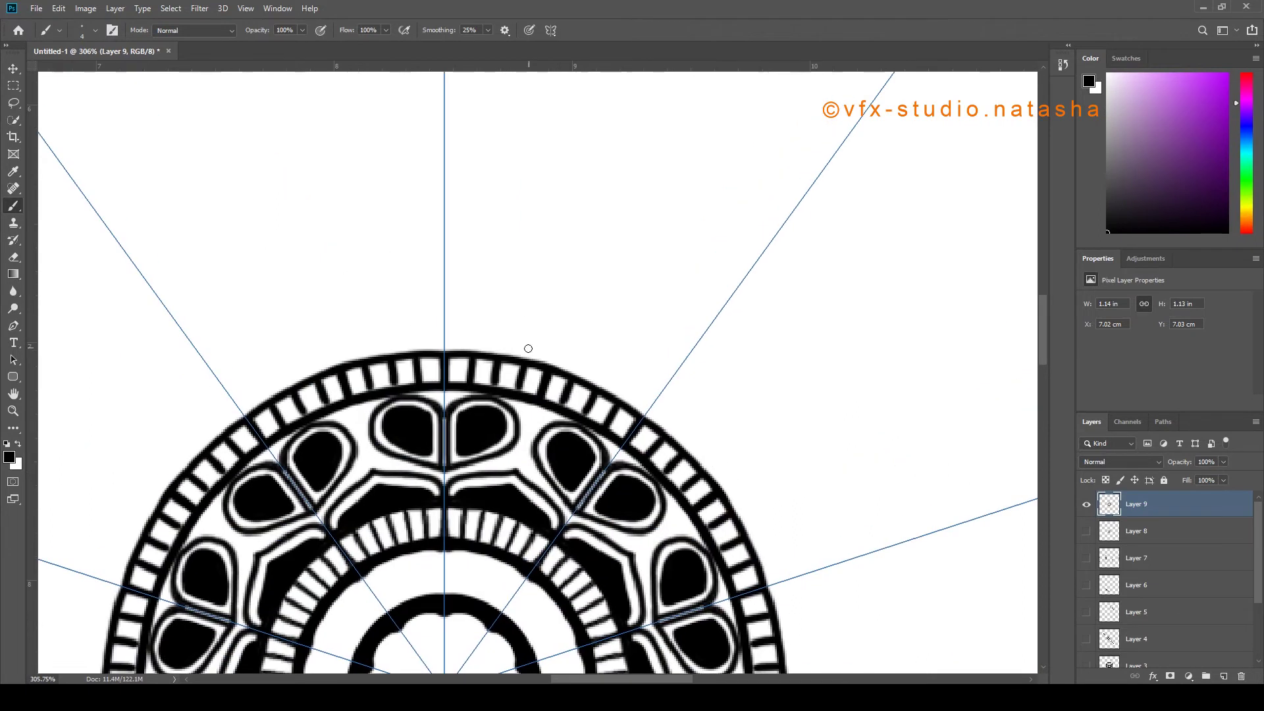
{"action": "left_click_drag", "start_coordinate": [518, 352], "coordinate": [553, 298]}
{"action": "key", "text": "ctrl+z"}
{"action": "left_click", "coordinate": [521, 353]}
{"action": "mouse_move", "coordinate": [520, 354]}
{"action": "left_mouse_down"}
{"action": "mouse_move", "coordinate": [538, 300]}
{"action": "mouse_move", "coordinate": [586, 285]}
{"action": "left_mouse_up"}
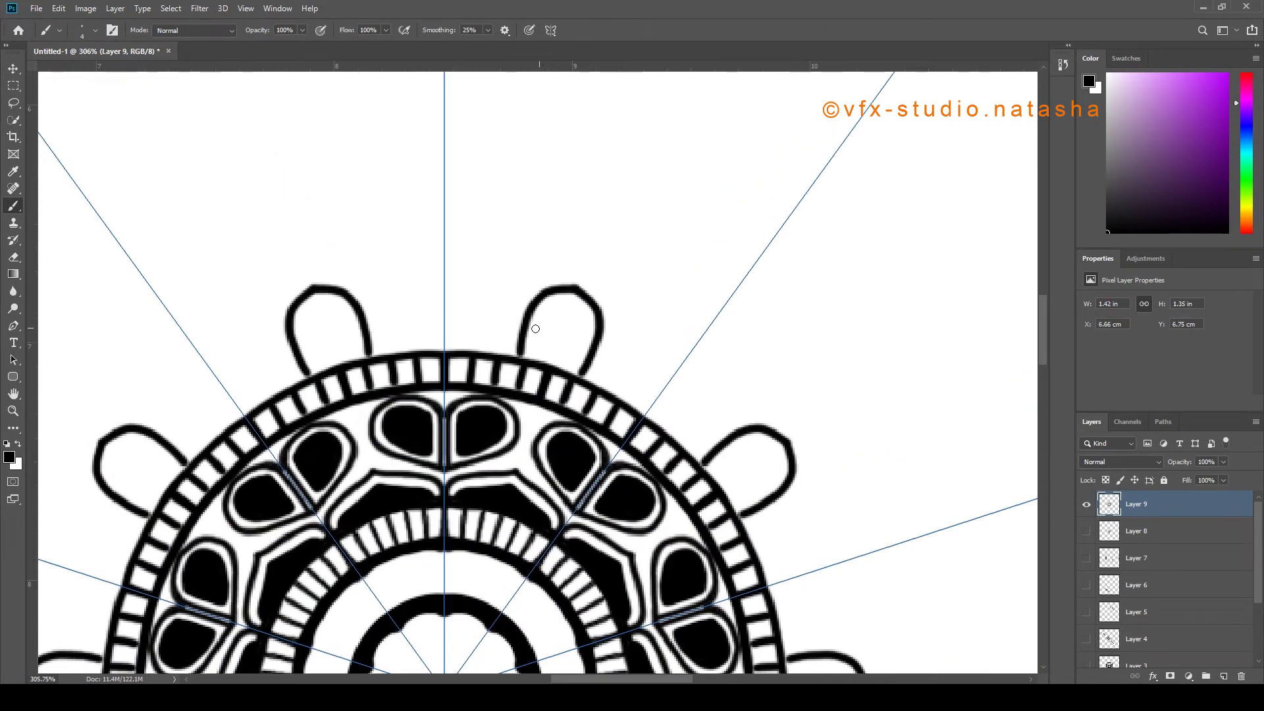
{"action": "key", "text": "ctrl+z"}
{"action": "mouse_move", "coordinate": [445, 352]}
{"action": "left_mouse_down"}
{"action": "mouse_move", "coordinate": [452, 312]}
{"action": "mouse_move", "coordinate": [475, 287]}
{"action": "mouse_move", "coordinate": [501, 289]}
{"action": "mouse_move", "coordinate": [452, 324]}
{"action": "mouse_move", "coordinate": [465, 296]}
{"action": "left_mouse_up"}
{"action": "key", "text": "ctrl+z"}
{"action": "key", "text": "ctrl+z"}
Paint a ring of rounded petals, alternating large ones with pairs of small ones, around the outer hatched band with a size 4 brush
{"action": "mouse_move", "coordinate": [449, 348]}
{"action": "left_mouse_down"}
{"action": "mouse_move", "coordinate": [467, 267]}
{"action": "mouse_move", "coordinate": [509, 326]}
{"action": "mouse_move", "coordinate": [512, 355]}
{"action": "mouse_move", "coordinate": [526, 264]}
{"action": "mouse_move", "coordinate": [571, 243]}
{"action": "mouse_move", "coordinate": [594, 252]}
{"action": "left_mouse_up"}
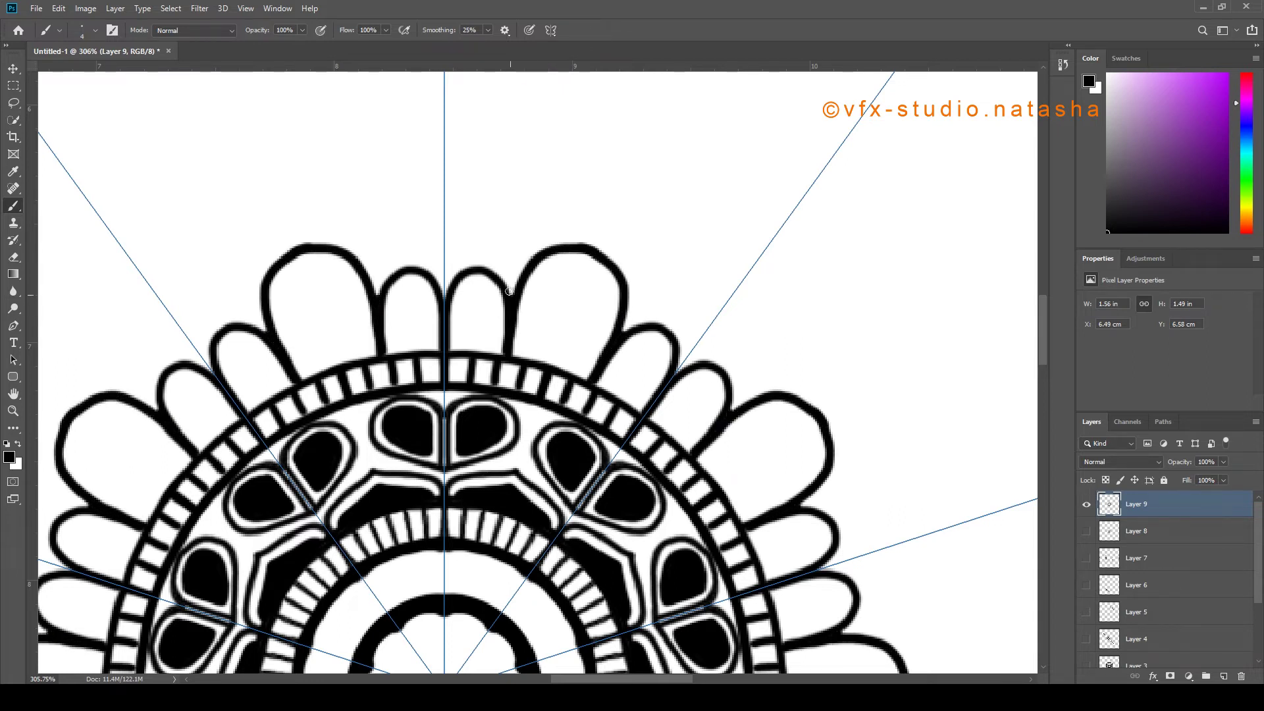
{"action": "scroll", "coordinate": [566, 327], "scroll_direction": "down", "scroll_amount": 5}
{"action": "scroll", "coordinate": [566, 327], "scroll_direction": "up", "scroll_amount": 5}
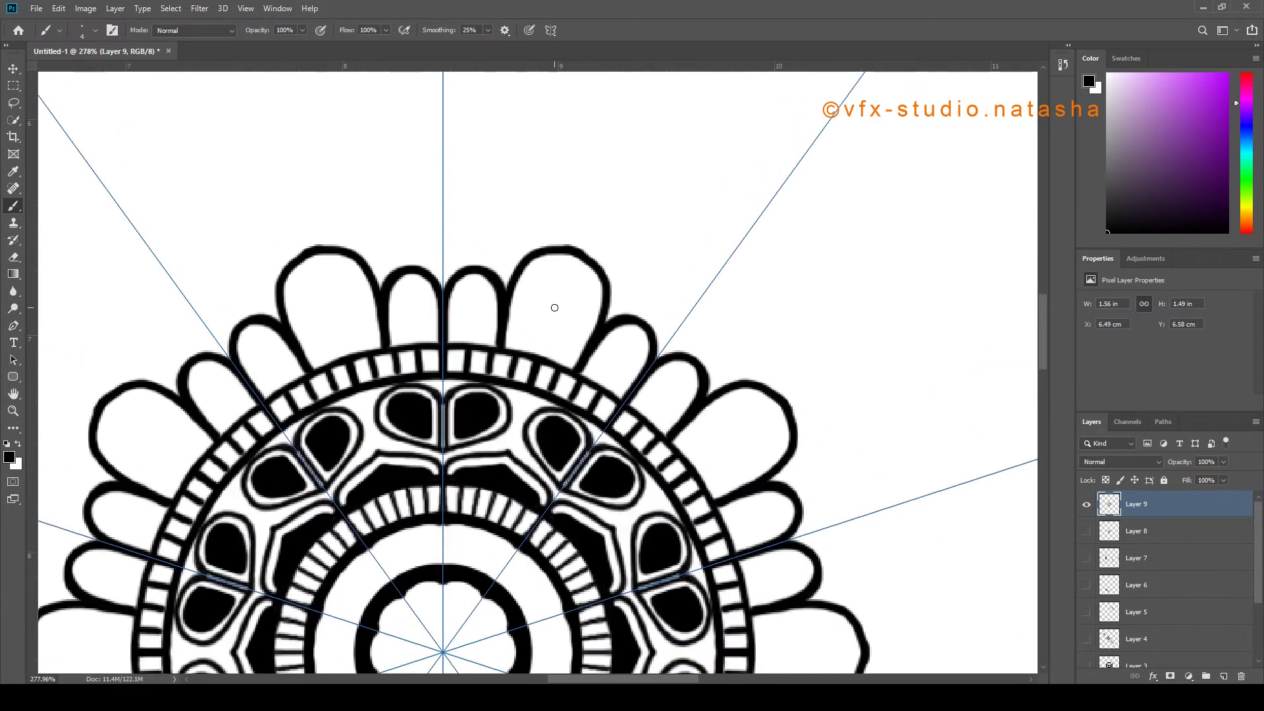
Paint solid black cores inside the large and small rounded petals, leaving a white gap along their outlines
{"action": "mouse_move", "coordinate": [511, 355]}
{"action": "left_mouse_down"}
{"action": "mouse_move", "coordinate": [524, 283]}
{"action": "mouse_move", "coordinate": [564, 260]}
{"action": "mouse_move", "coordinate": [588, 290]}
{"action": "mouse_move", "coordinate": [574, 272]}
{"action": "mouse_move", "coordinate": [519, 332]}
{"action": "mouse_move", "coordinate": [555, 294]}
{"action": "mouse_move", "coordinate": [555, 340]}
{"action": "mouse_move", "coordinate": [525, 347]}
{"action": "mouse_move", "coordinate": [548, 328]}
{"action": "mouse_move", "coordinate": [556, 365]}
{"action": "mouse_move", "coordinate": [517, 358]}
{"action": "left_mouse_up"}
{"action": "mouse_move", "coordinate": [436, 347]}
{"action": "left_mouse_down"}
{"action": "mouse_move", "coordinate": [448, 285]}
{"action": "mouse_move", "coordinate": [473, 288]}
{"action": "mouse_move", "coordinate": [479, 324]}
{"action": "mouse_move", "coordinate": [435, 345]}
{"action": "mouse_move", "coordinate": [449, 286]}
{"action": "mouse_move", "coordinate": [470, 291]}
{"action": "mouse_move", "coordinate": [480, 359]}
{"action": "left_mouse_up"}
{"action": "key", "text": "ctrl+z"}
{"action": "mouse_move", "coordinate": [446, 279]}
{"action": "left_mouse_down"}
{"action": "mouse_move", "coordinate": [437, 327]}
{"action": "mouse_move", "coordinate": [439, 297]}
{"action": "mouse_move", "coordinate": [469, 329]}
{"action": "mouse_move", "coordinate": [454, 292]}
{"action": "mouse_move", "coordinate": [450, 326]}
{"action": "mouse_move", "coordinate": [466, 341]}
{"action": "left_mouse_up"}
{"action": "scroll", "coordinate": [570, 314], "scroll_direction": "down", "scroll_amount": 11}
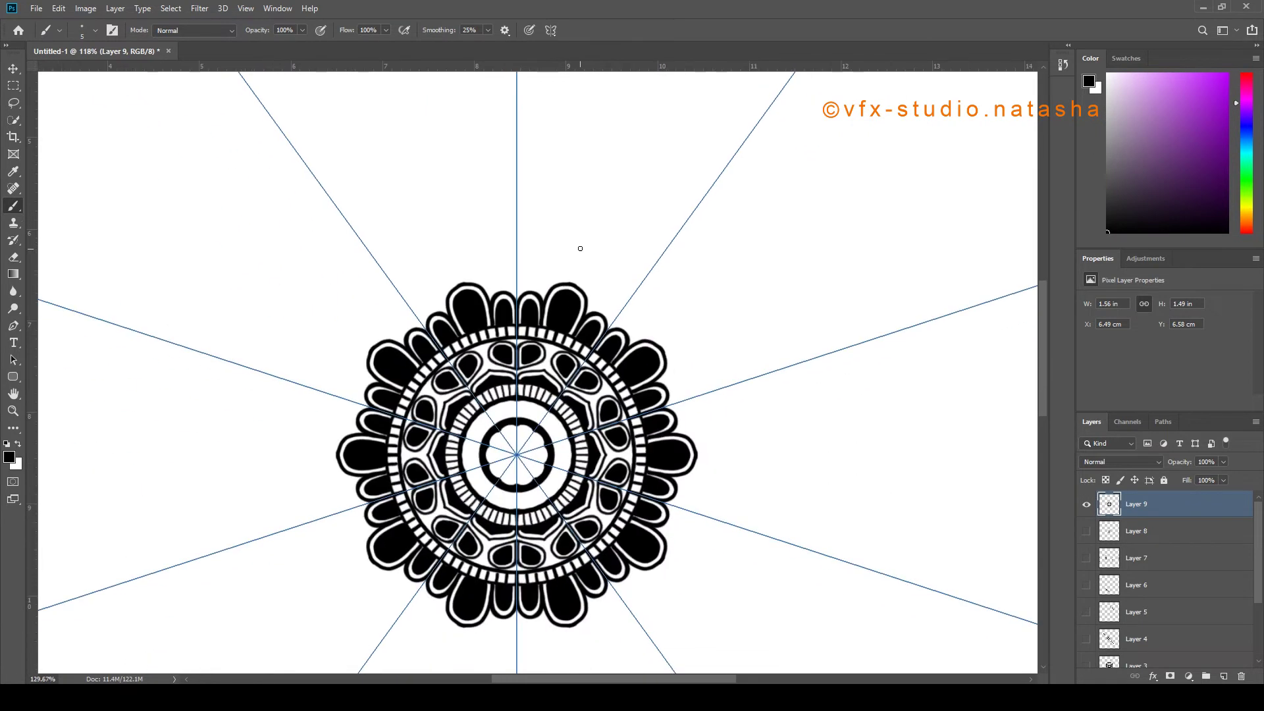
Paint large pointed petal outlines enclosing the rounded petals with a size 4 brush and 25% smoothing
{"action": "scroll", "coordinate": [580, 248], "scroll_direction": "up", "scroll_amount": 4}
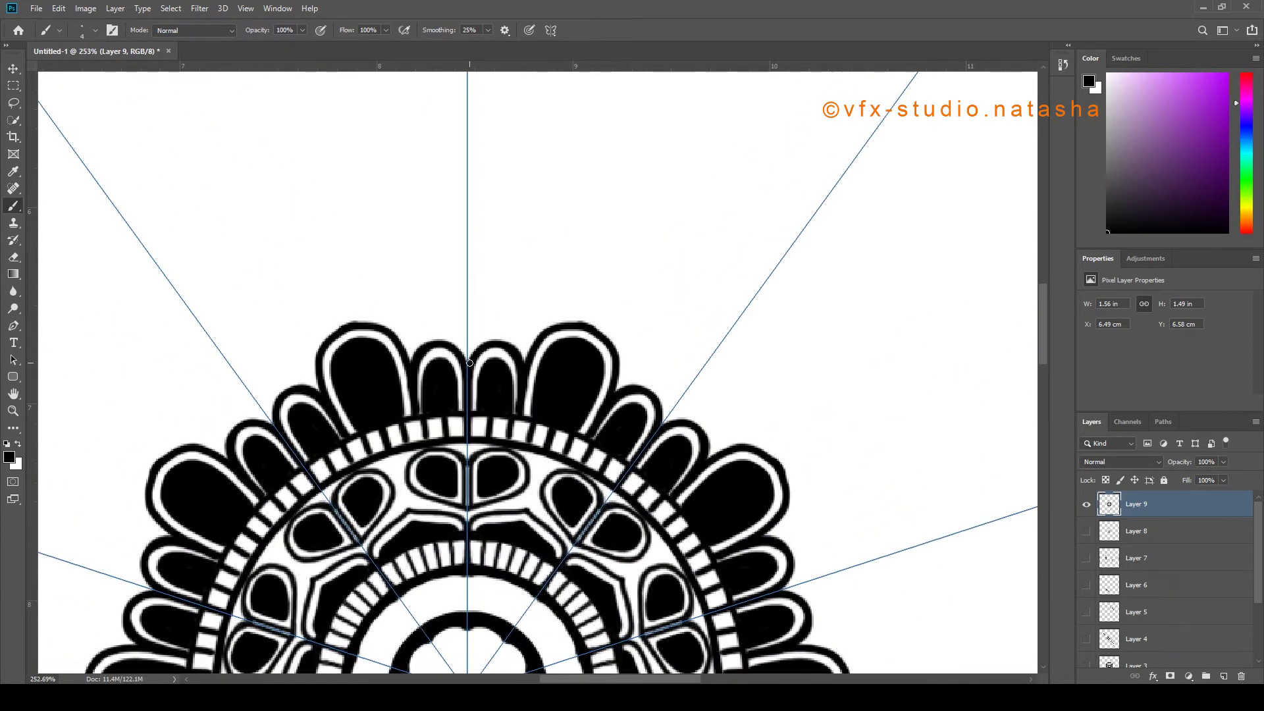
{"action": "mouse_move", "coordinate": [468, 344]}
{"action": "left_mouse_down"}
{"action": "mouse_move", "coordinate": [469, 301]}
{"action": "mouse_move", "coordinate": [503, 256]}
{"action": "mouse_move", "coordinate": [612, 244]}
{"action": "mouse_move", "coordinate": [496, 263]}
{"action": "mouse_move", "coordinate": [474, 281]}
{"action": "mouse_move", "coordinate": [462, 330]}
{"action": "mouse_move", "coordinate": [518, 285]}
{"action": "mouse_move", "coordinate": [463, 289]}
{"action": "mouse_move", "coordinate": [464, 362]}
{"action": "left_mouse_up"}
{"action": "scroll", "coordinate": [468, 324], "scroll_direction": "up", "scroll_amount": 2}
{"action": "key", "text": "e"}
{"action": "key", "text": "b"}
{"action": "scroll", "coordinate": [518, 348], "scroll_direction": "down", "scroll_amount": 1}
{"action": "scroll", "coordinate": [520, 347], "scroll_direction": "down", "scroll_amount": 3}
{"action": "scroll", "coordinate": [552, 310], "scroll_direction": "up", "scroll_amount": 4}
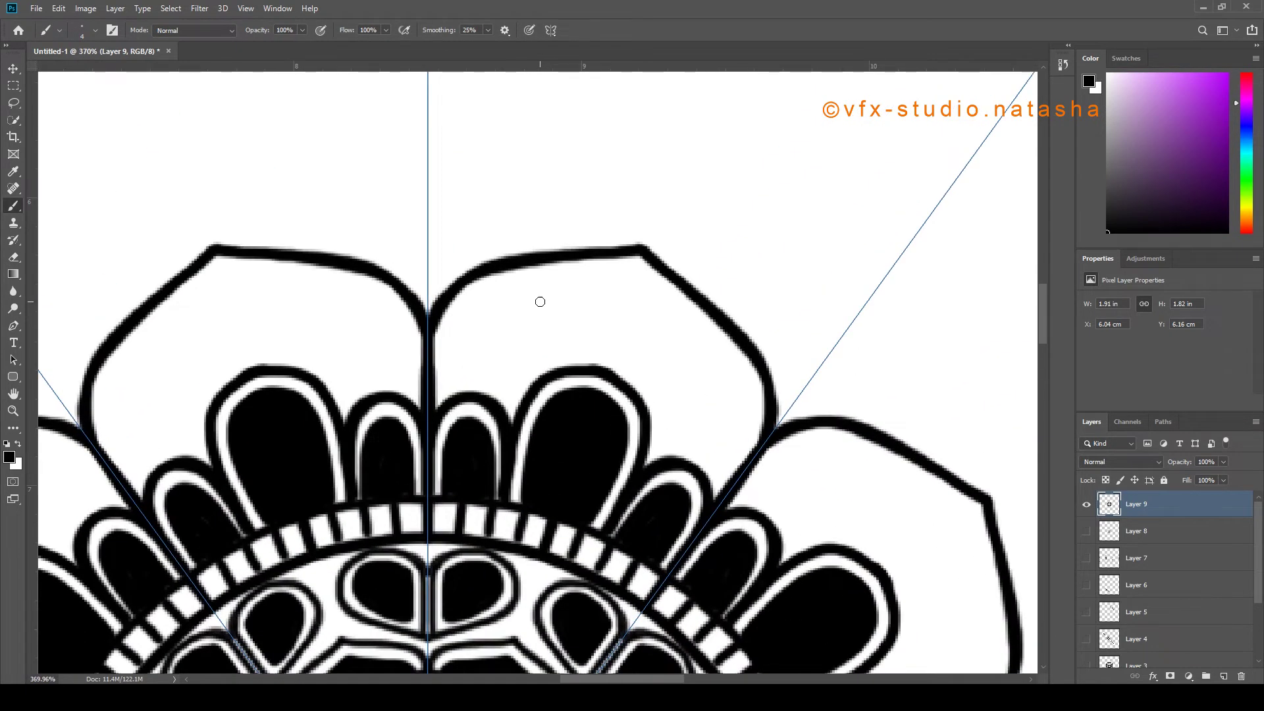
Paint a second, parallel outline just outside the large pointed petals
{"action": "scroll", "coordinate": [443, 275], "scroll_direction": "up", "scroll_amount": 1}
{"action": "mouse_move", "coordinate": [427, 282]}
{"action": "left_mouse_down"}
{"action": "mouse_move", "coordinate": [447, 259]}
{"action": "mouse_move", "coordinate": [428, 273]}
{"action": "mouse_move", "coordinate": [489, 239]}
{"action": "mouse_move", "coordinate": [673, 214]}
{"action": "left_mouse_up"}
{"action": "key", "text": "ctrl+z"}
{"action": "mouse_move", "coordinate": [425, 279]}
{"action": "left_mouse_down"}
{"action": "mouse_move", "coordinate": [481, 239]}
{"action": "mouse_move", "coordinate": [688, 227]}
{"action": "mouse_move", "coordinate": [592, 221]}
{"action": "mouse_move", "coordinate": [490, 238]}
{"action": "mouse_move", "coordinate": [445, 264]}
{"action": "left_mouse_up"}
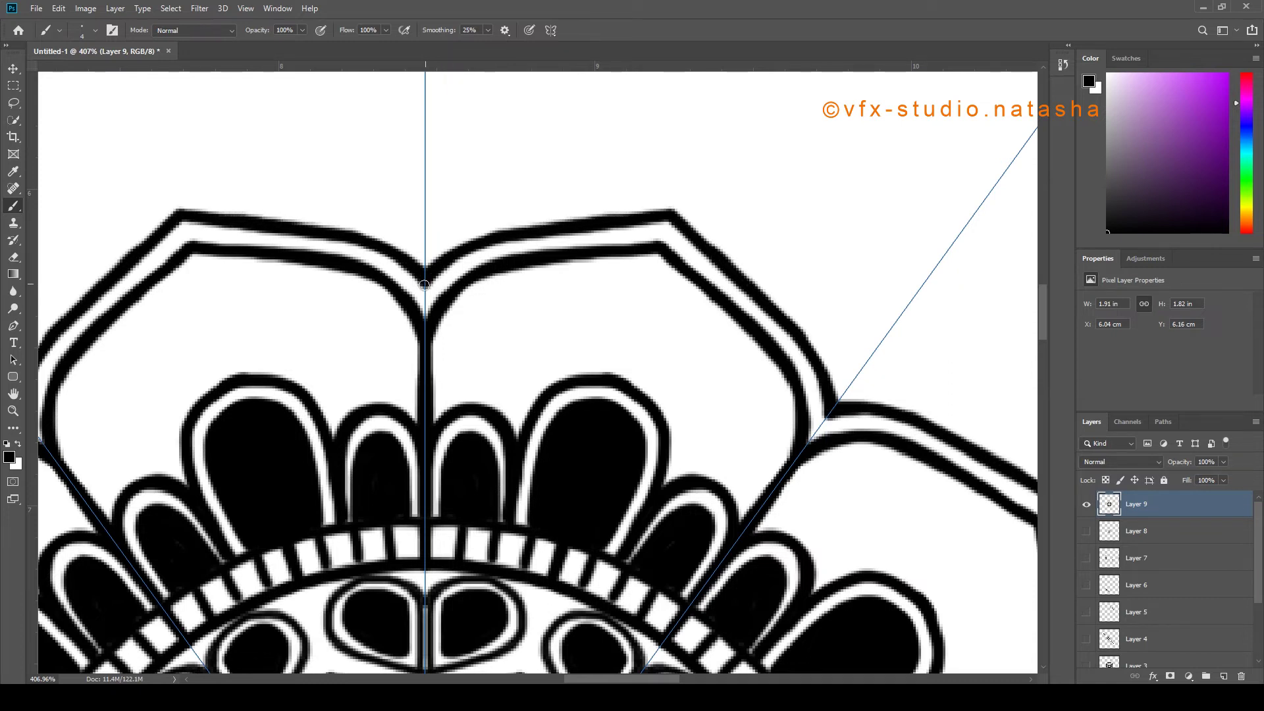
{"action": "scroll", "coordinate": [566, 283], "scroll_direction": "down", "scroll_amount": 5}
{"action": "scroll", "coordinate": [589, 300], "scroll_direction": "up", "scroll_amount": 4}
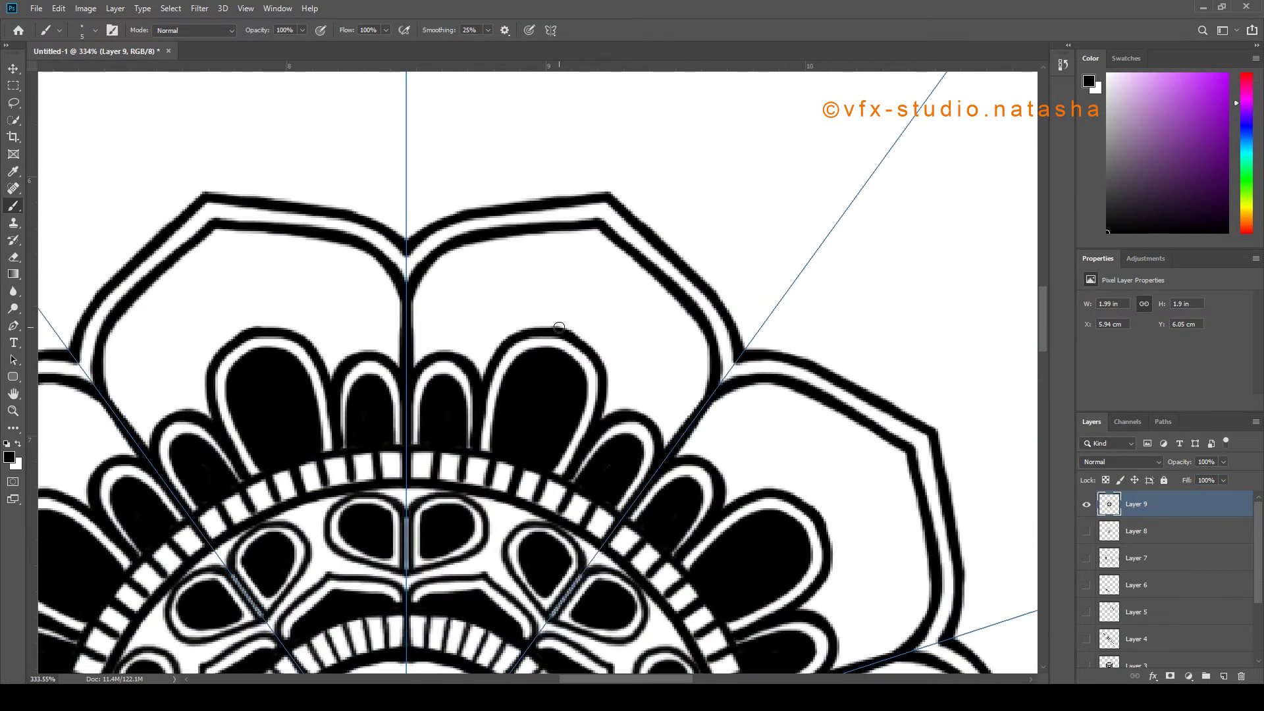
Paint strokes fanning out from the rounded petals inside each large pointed petal, with a thicker stroke towards the tip
{"action": "mouse_move", "coordinate": [565, 327]}
{"action": "left_mouse_down"}
{"action": "mouse_move", "coordinate": [593, 247]}
{"action": "mouse_move", "coordinate": [542, 285]}
{"action": "mouse_move", "coordinate": [546, 264]}
{"action": "mouse_move", "coordinate": [516, 337]}
{"action": "mouse_move", "coordinate": [509, 287]}
{"action": "left_mouse_up"}
{"action": "key", "text": "ctrl+z"}
{"action": "key", "text": "ctrl+z"}
{"action": "scroll", "coordinate": [482, 315], "scroll_direction": "down", "scroll_amount": 3}
{"action": "scroll", "coordinate": [605, 344], "scroll_direction": "up", "scroll_amount": 2}
{"action": "scroll", "coordinate": [605, 344], "scroll_direction": "down", "scroll_amount": 2}
{"action": "scroll", "coordinate": [556, 290], "scroll_direction": "up", "scroll_amount": 5}
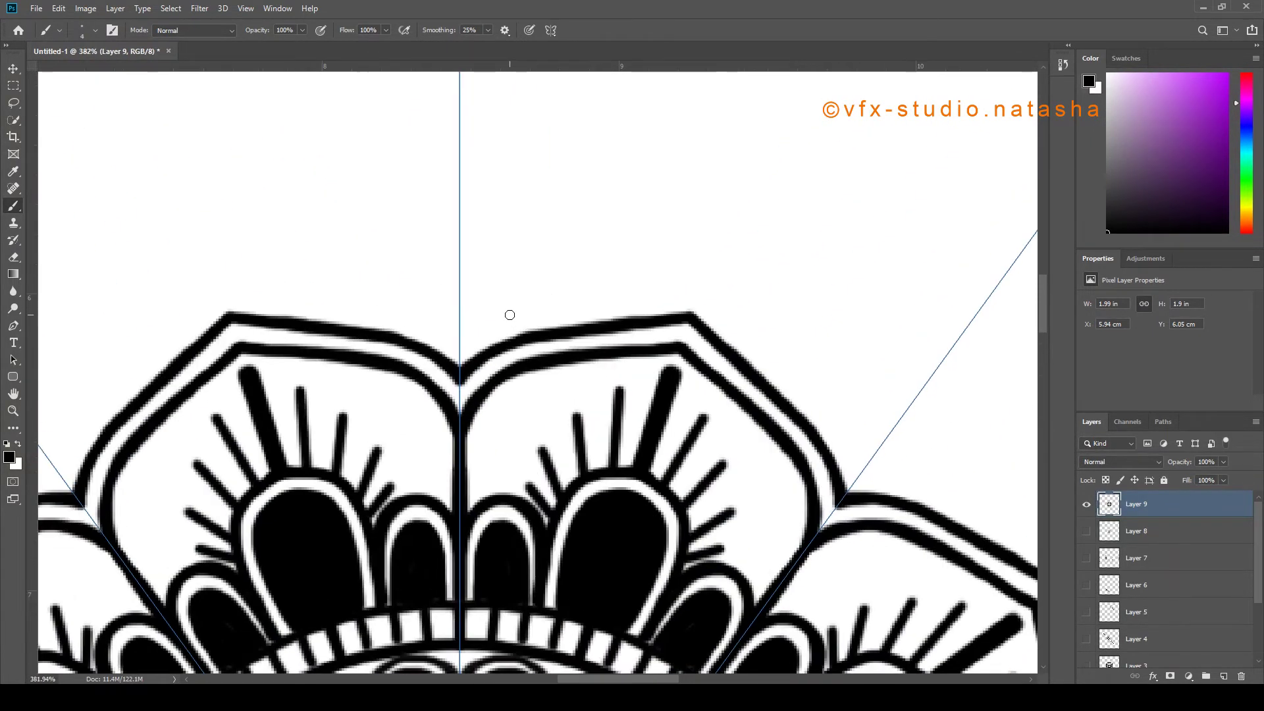
Paint a solid black scalloped border around the outer edge of the large pointed petals with larger brush sizes
{"action": "scroll", "coordinate": [510, 315], "scroll_direction": "up", "scroll_amount": 1}
{"action": "mouse_move", "coordinate": [462, 333]}
{"action": "left_mouse_down"}
{"action": "mouse_move", "coordinate": [504, 324]}
{"action": "mouse_move", "coordinate": [459, 338]}
{"action": "mouse_move", "coordinate": [521, 301]}
{"action": "mouse_move", "coordinate": [559, 309]}
{"action": "mouse_move", "coordinate": [565, 296]}
{"action": "mouse_move", "coordinate": [649, 279]}
{"action": "mouse_move", "coordinate": [672, 291]}
{"action": "mouse_move", "coordinate": [761, 270]}
{"action": "left_mouse_up"}
{"action": "key", "text": "]"}
{"action": "mouse_move", "coordinate": [672, 290]}
{"action": "left_mouse_down"}
{"action": "mouse_move", "coordinate": [755, 265]}
{"action": "mouse_move", "coordinate": [711, 271]}
{"action": "left_mouse_up"}
{"action": "key", "text": "]"}
{"action": "mouse_move", "coordinate": [471, 335]}
{"action": "left_mouse_down"}
{"action": "mouse_move", "coordinate": [441, 354]}
{"action": "mouse_move", "coordinate": [457, 367]}
{"action": "mouse_move", "coordinate": [486, 331]}
{"action": "mouse_move", "coordinate": [487, 344]}
{"action": "mouse_move", "coordinate": [550, 312]}
{"action": "mouse_move", "coordinate": [487, 349]}
{"action": "mouse_move", "coordinate": [580, 322]}
{"action": "mouse_move", "coordinate": [568, 307]}
{"action": "mouse_move", "coordinate": [622, 307]}
{"action": "mouse_move", "coordinate": [618, 319]}
{"action": "mouse_move", "coordinate": [660, 301]}
{"action": "mouse_move", "coordinate": [647, 296]}
{"action": "mouse_move", "coordinate": [695, 303]}
{"action": "mouse_move", "coordinate": [673, 307]}
{"action": "mouse_move", "coordinate": [728, 288]}
{"action": "left_mouse_up"}
{"action": "scroll", "coordinate": [682, 299], "scroll_direction": "down", "scroll_amount": 4}
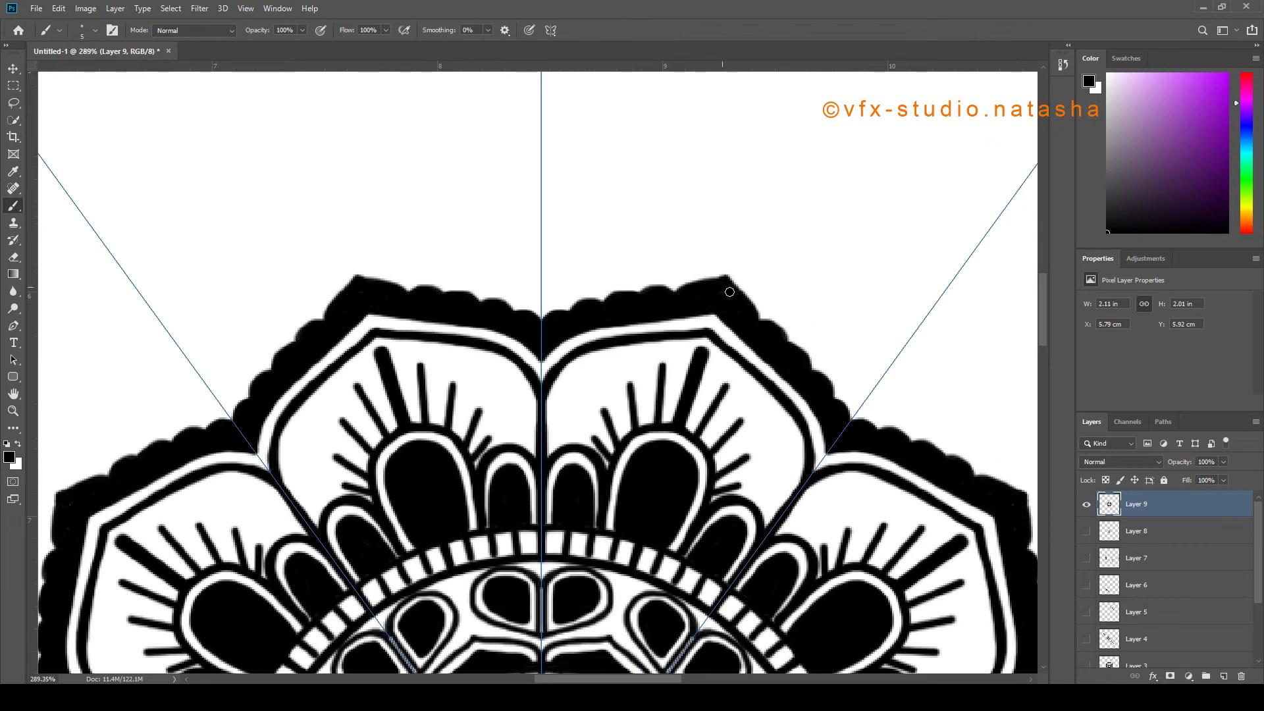
{"action": "scroll", "coordinate": [658, 276], "scroll_direction": "down", "scroll_amount": 8}
Paint three nested arcs over each notch between the large petals with a size 2 brush and 29% smoothing
{"action": "scroll", "coordinate": [589, 261], "scroll_direction": "up", "scroll_amount": 8}
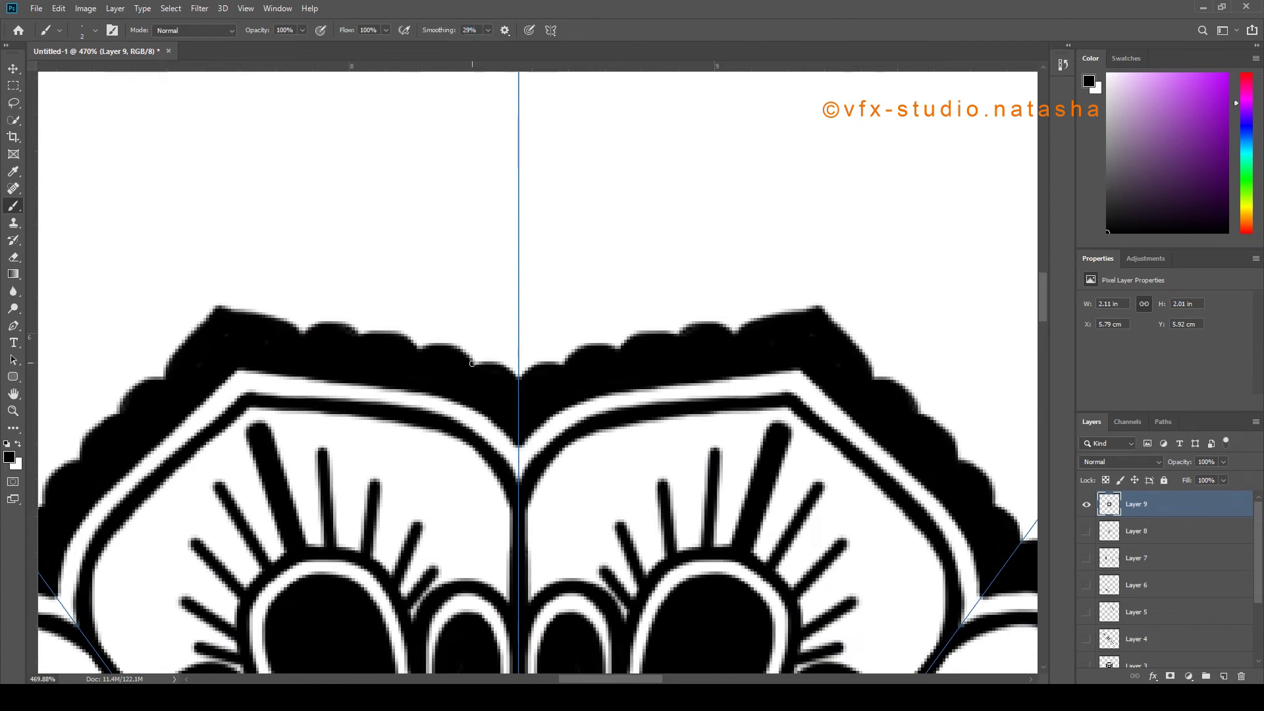
{"action": "left_click_drag", "start_coordinate": [479, 354], "coordinate": [527, 337]}
{"action": "mouse_move", "coordinate": [421, 343]}
{"action": "left_mouse_down"}
{"action": "mouse_move", "coordinate": [450, 318]}
{"action": "mouse_move", "coordinate": [518, 301]}
{"action": "mouse_move", "coordinate": [428, 335]}
{"action": "mouse_move", "coordinate": [475, 296]}
{"action": "mouse_move", "coordinate": [520, 290]}
{"action": "left_mouse_up"}
{"action": "key", "text": "ctrl+z"}
{"action": "mouse_move", "coordinate": [361, 334]}
{"action": "left_mouse_down"}
{"action": "mouse_move", "coordinate": [375, 304]}
{"action": "mouse_move", "coordinate": [428, 274]}
{"action": "mouse_move", "coordinate": [498, 259]}
{"action": "mouse_move", "coordinate": [380, 304]}
{"action": "mouse_move", "coordinate": [438, 264]}
{"action": "mouse_move", "coordinate": [509, 243]}
{"action": "left_mouse_up"}
{"action": "key", "text": "ctrl+z"}
{"action": "mouse_move", "coordinate": [366, 328]}
{"action": "left_mouse_down"}
{"action": "mouse_move", "coordinate": [427, 270]}
{"action": "mouse_move", "coordinate": [536, 237]}
{"action": "mouse_move", "coordinate": [443, 259]}
{"action": "mouse_move", "coordinate": [369, 329]}
{"action": "left_mouse_up"}
{"action": "left_click_drag", "start_coordinate": [457, 254], "coordinate": [499, 239]}
{"action": "scroll", "coordinate": [526, 269], "scroll_direction": "down", "scroll_amount": 11}
{"action": "scroll", "coordinate": [525, 271], "scroll_direction": "up", "scroll_amount": 8}
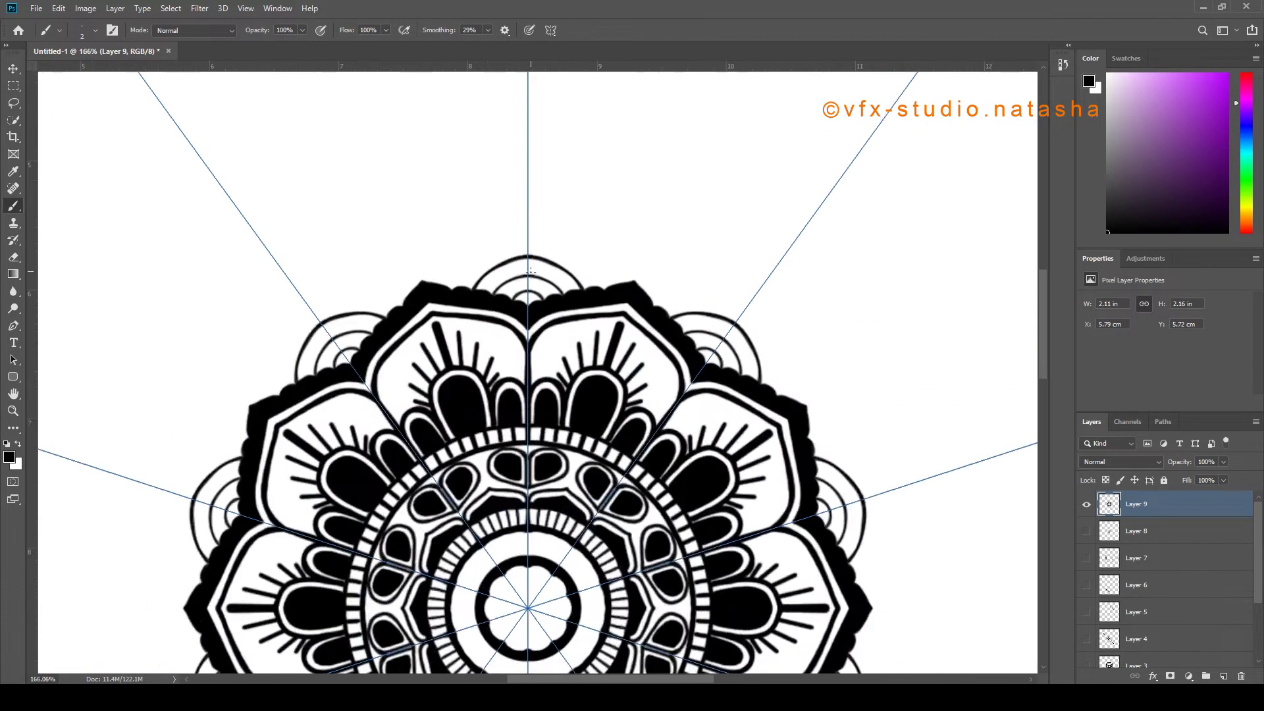
Paint another arc just outside each middle arc and fill the narrow band with short cross strokes at 0% smoothing
{"action": "scroll", "coordinate": [516, 273], "scroll_direction": "up", "scroll_amount": 3}
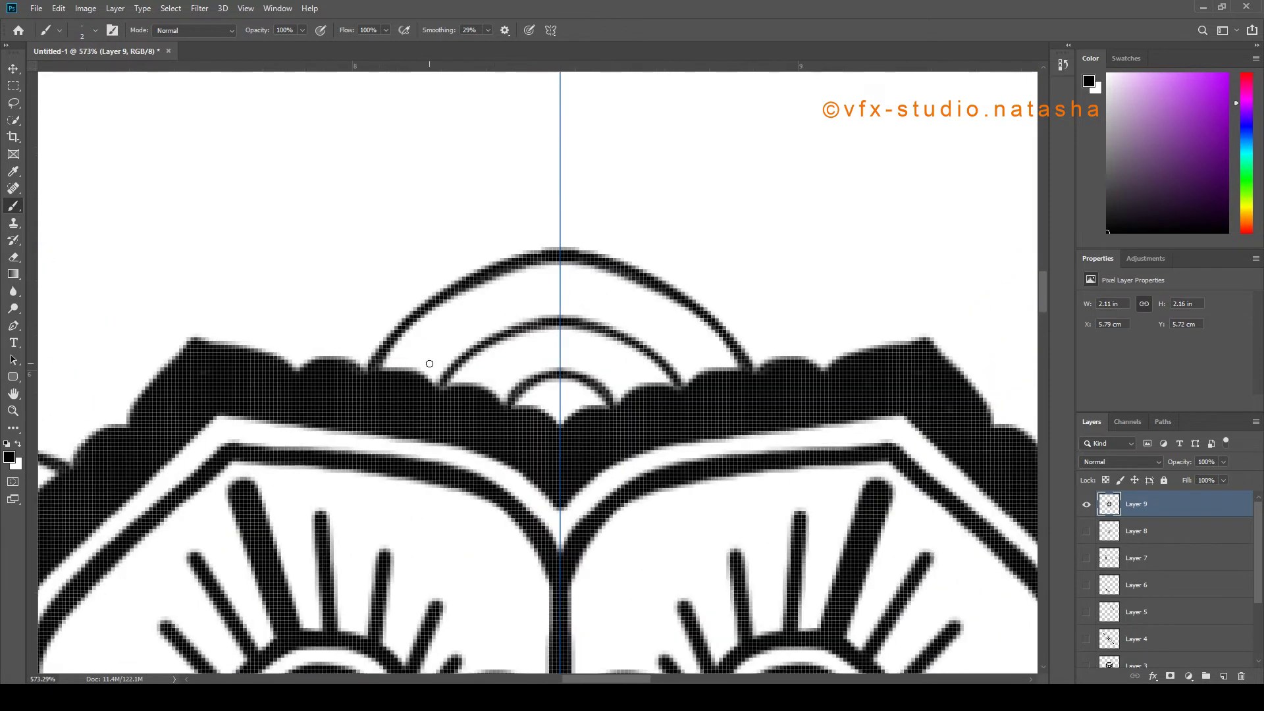
{"action": "mouse_move", "coordinate": [435, 359]}
{"action": "left_mouse_down"}
{"action": "mouse_move", "coordinate": [493, 316]}
{"action": "mouse_move", "coordinate": [556, 302]}
{"action": "left_mouse_up"}
{"action": "mouse_move", "coordinate": [420, 373]}
{"action": "left_mouse_down"}
{"action": "mouse_move", "coordinate": [461, 334]}
{"action": "mouse_move", "coordinate": [559, 295]}
{"action": "left_mouse_up"}
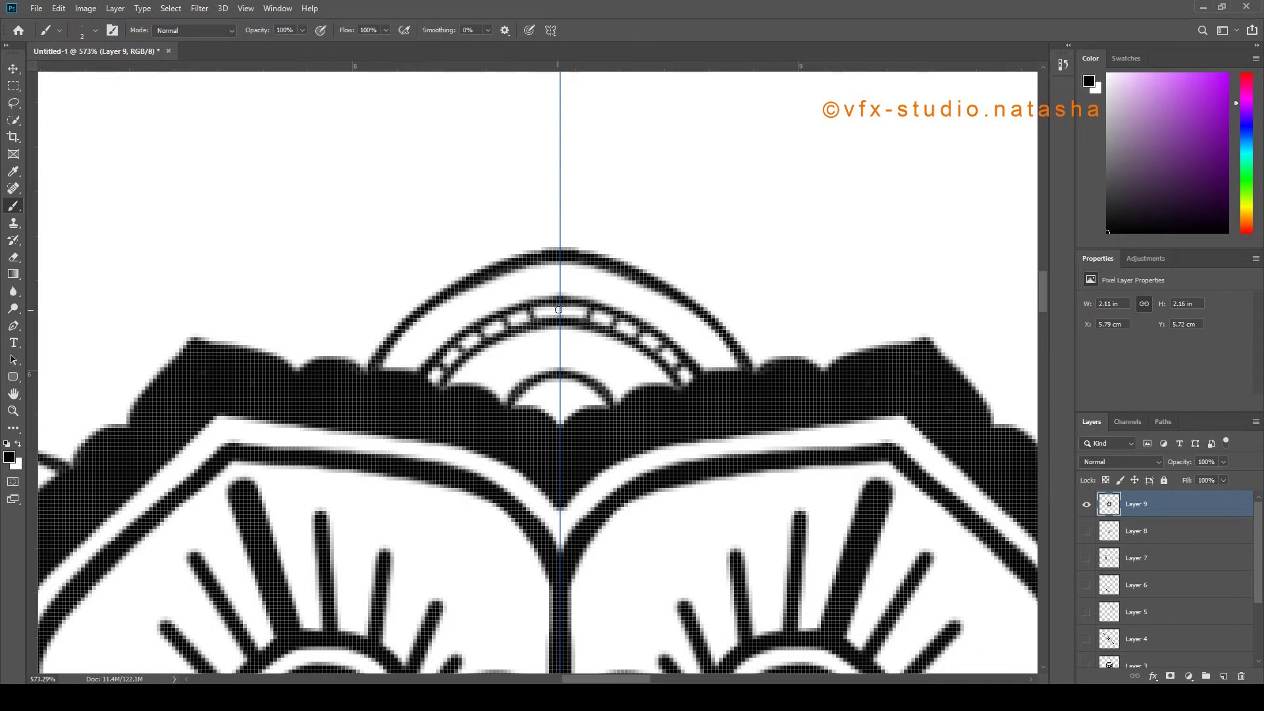
Thicken the innermost arc over each notch into a solid black band
{"action": "scroll", "coordinate": [559, 317], "scroll_direction": "down", "scroll_amount": 6}
{"action": "scroll", "coordinate": [561, 357], "scroll_direction": "up", "scroll_amount": 7}
{"action": "mouse_move", "coordinate": [479, 362]}
{"action": "left_mouse_down"}
{"action": "mouse_move", "coordinate": [551, 326]}
{"action": "mouse_move", "coordinate": [485, 377]}
{"action": "mouse_move", "coordinate": [556, 339]}
{"action": "left_mouse_up"}
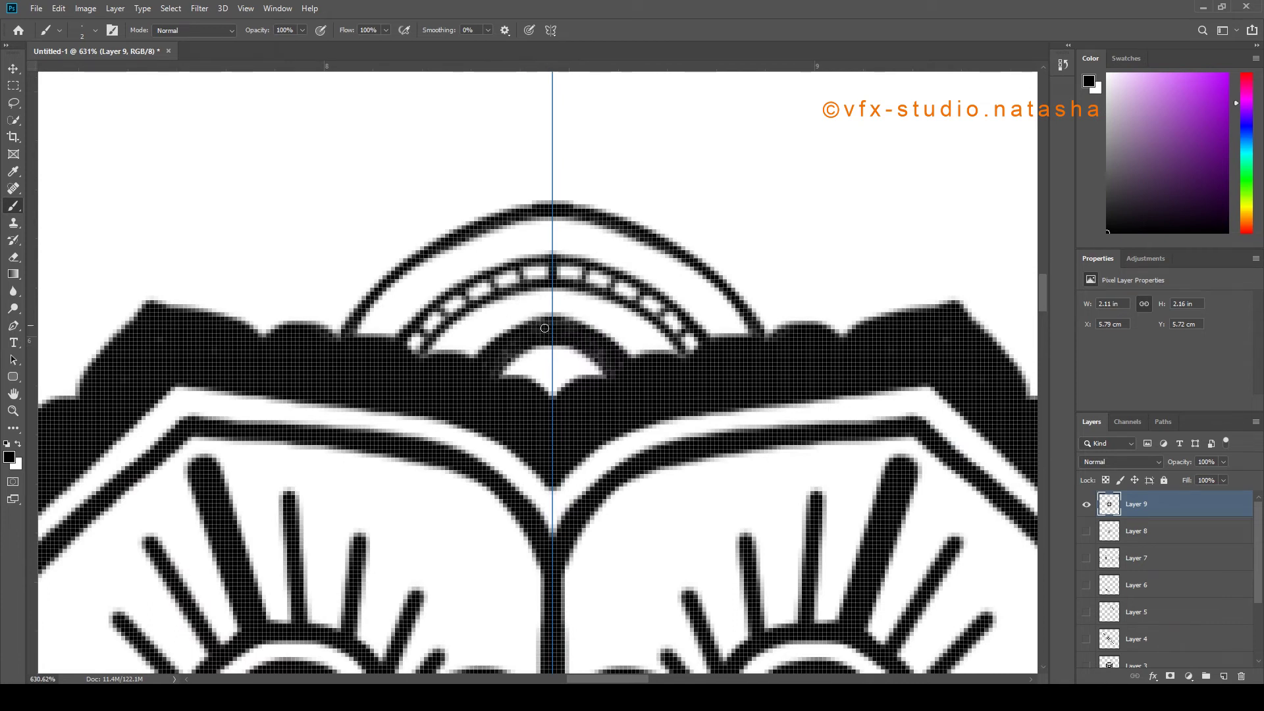
{"action": "scroll", "coordinate": [545, 327], "scroll_direction": "down", "scroll_amount": 6}
Paint a cluster of five small rounded petals on each large petal's tip with a size 3 brush and 22% smoothing
{"action": "scroll", "coordinate": [527, 316], "scroll_direction": "up", "scroll_amount": 3}
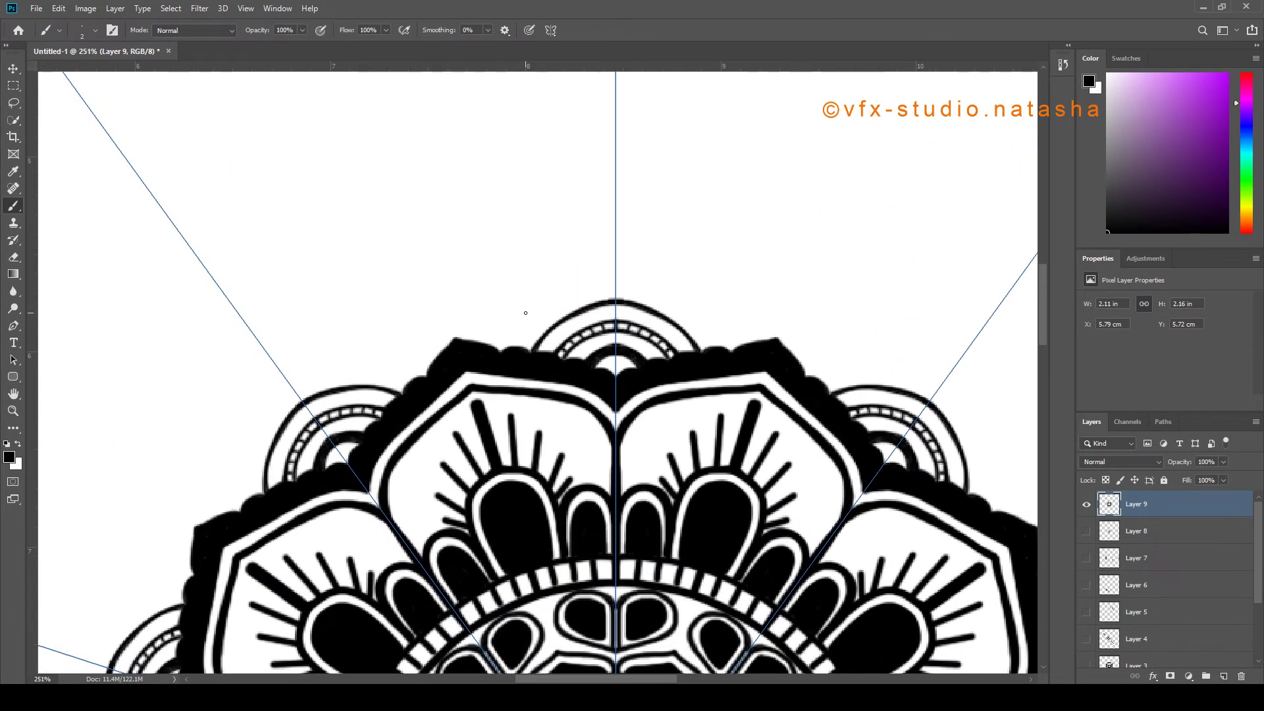
{"action": "scroll", "coordinate": [454, 342], "scroll_direction": "up", "scroll_amount": 2}
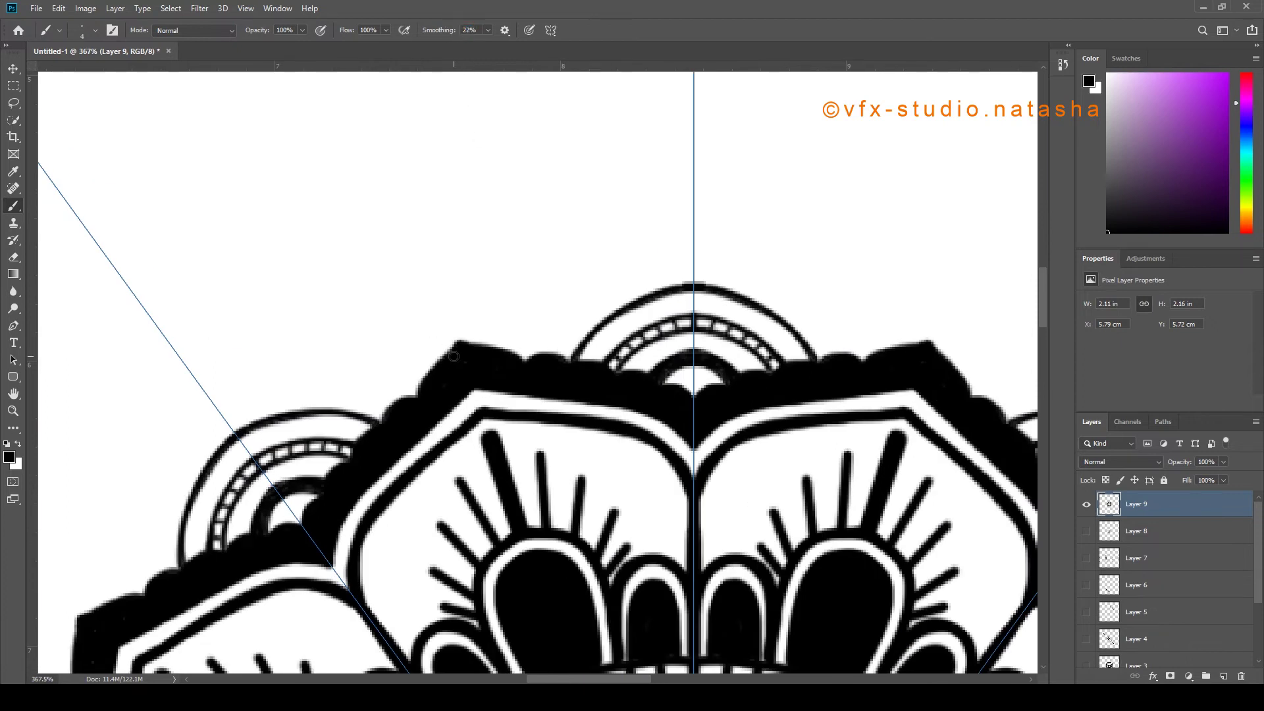
{"action": "mouse_move", "coordinate": [445, 356]}
{"action": "left_mouse_down"}
{"action": "mouse_move", "coordinate": [408, 313]}
{"action": "mouse_move", "coordinate": [416, 286]}
{"action": "mouse_move", "coordinate": [444, 276]}
{"action": "mouse_move", "coordinate": [436, 341]}
{"action": "mouse_move", "coordinate": [420, 308]}
{"action": "mouse_move", "coordinate": [431, 281]}
{"action": "left_mouse_up"}
{"action": "key", "text": "ctrl+z"}
{"action": "key", "text": "ctrl+z"}
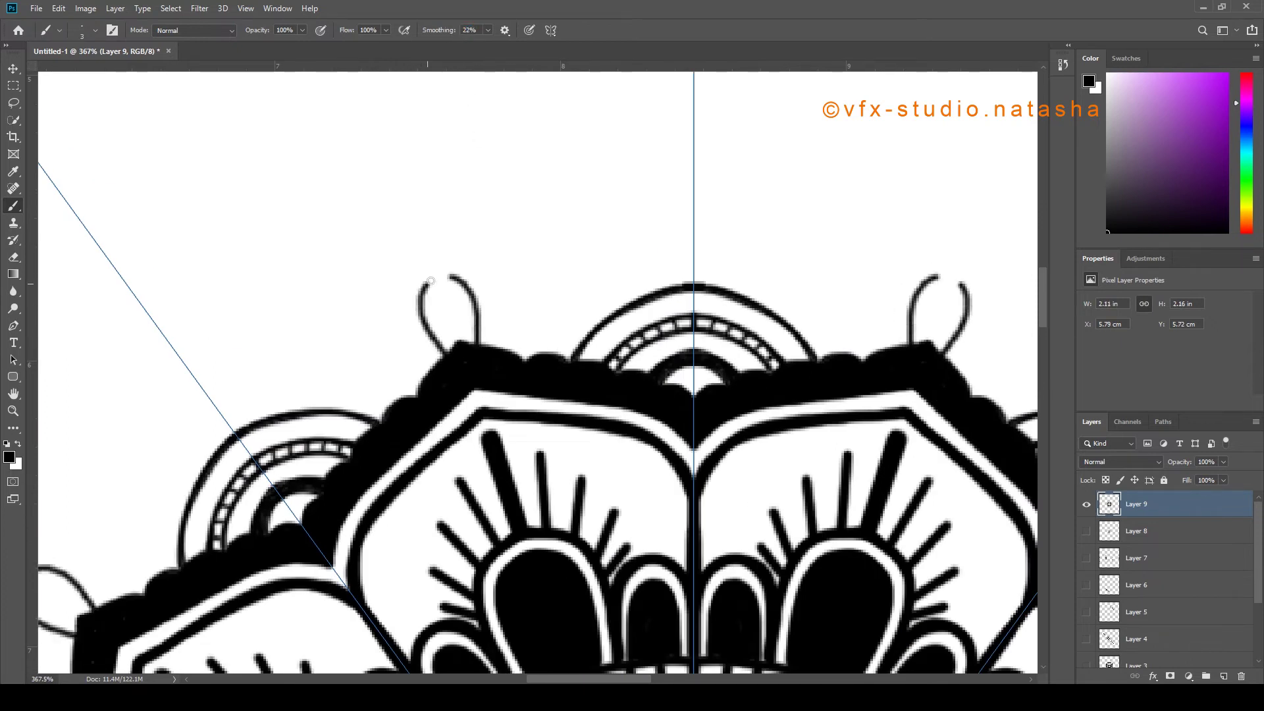
{"action": "mouse_move", "coordinate": [479, 344]}
{"action": "left_mouse_down"}
{"action": "mouse_move", "coordinate": [485, 291]}
{"action": "mouse_move", "coordinate": [500, 289]}
{"action": "mouse_move", "coordinate": [507, 352]}
{"action": "mouse_move", "coordinate": [513, 319]}
{"action": "mouse_move", "coordinate": [481, 343]}
{"action": "mouse_move", "coordinate": [487, 289]}
{"action": "mouse_move", "coordinate": [505, 288]}
{"action": "mouse_move", "coordinate": [507, 352]}
{"action": "mouse_move", "coordinate": [536, 307]}
{"action": "mouse_move", "coordinate": [527, 364]}
{"action": "left_mouse_up"}
{"action": "key", "text": "ctrl+z"}
{"action": "scroll", "coordinate": [372, 329], "scroll_direction": "up", "scroll_amount": 2}
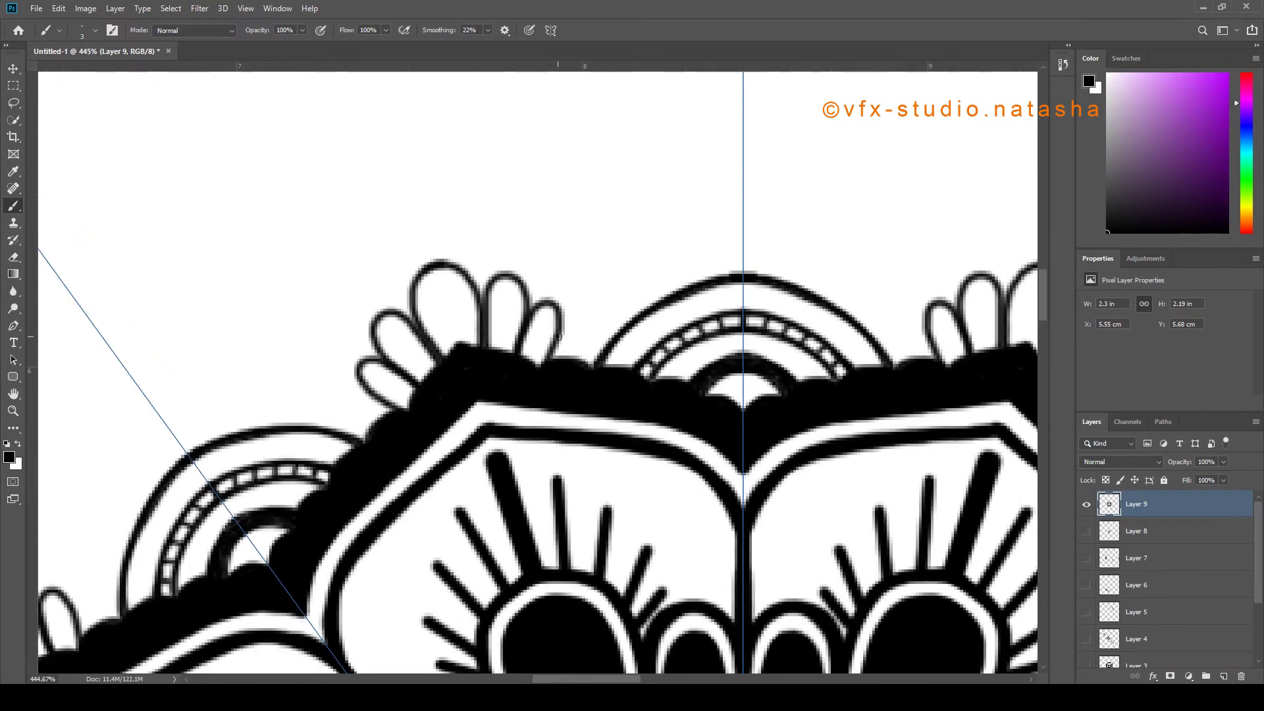
Add solid black dots inside the clustered tip petals, with the biggest dot in the central petal
{"action": "left_click_drag", "start_coordinate": [419, 334], "coordinate": [447, 349]}
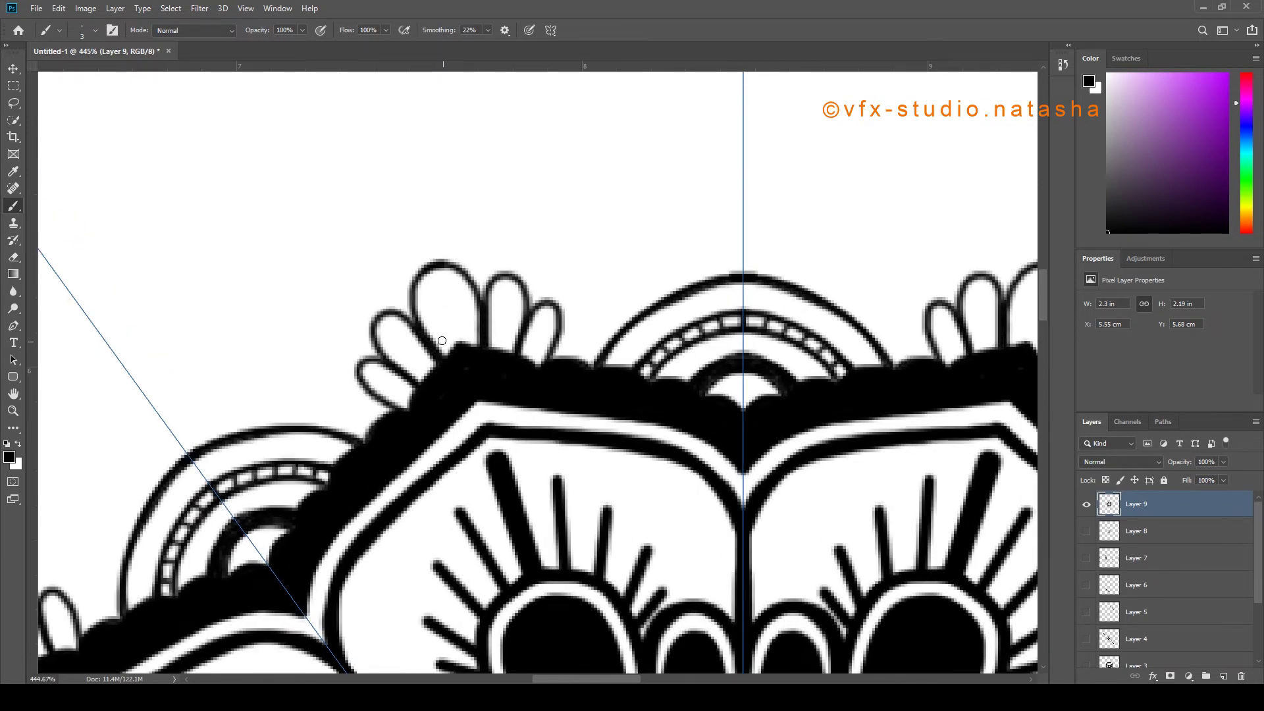
{"action": "left_click", "coordinate": [444, 295]}
{"action": "key", "text": "["}
{"action": "key", "text": "["}
{"action": "left_click", "coordinate": [512, 305]}
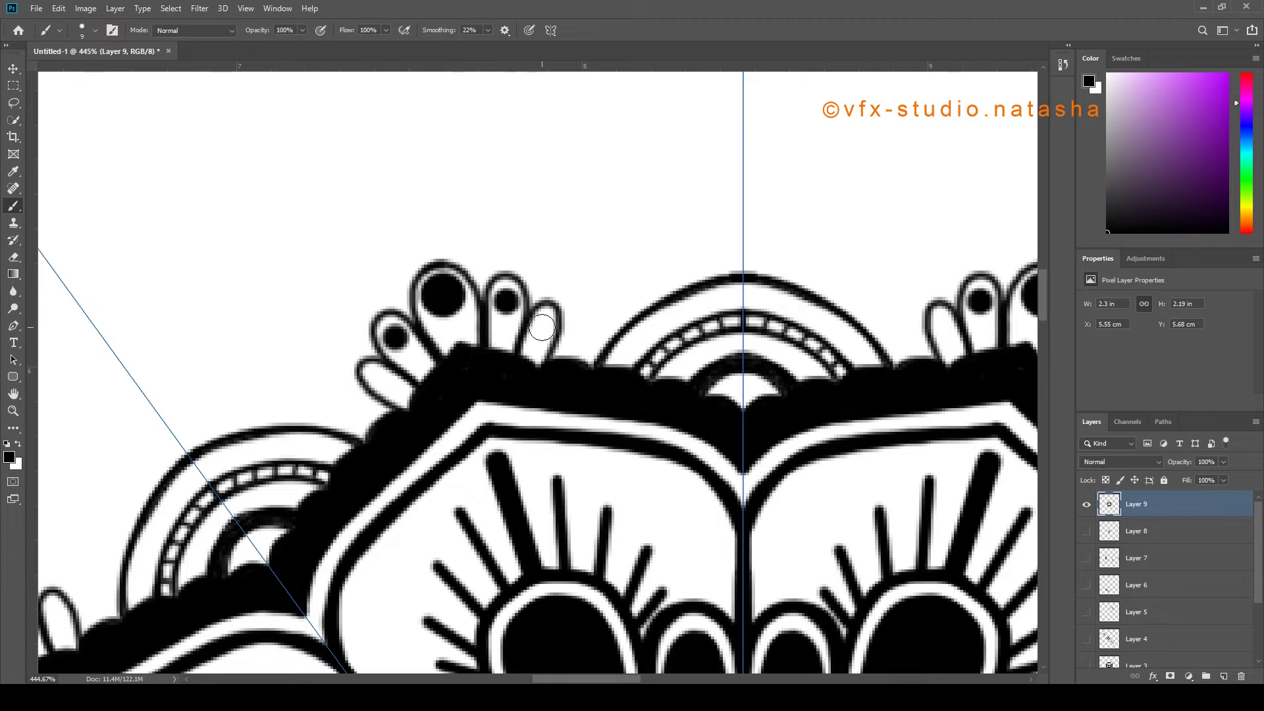
{"action": "left_click", "coordinate": [543, 322]}
{"action": "scroll", "coordinate": [461, 329], "scroll_direction": "down", "scroll_amount": 4}
{"action": "scroll", "coordinate": [436, 328], "scroll_direction": "up", "scroll_amount": 2}
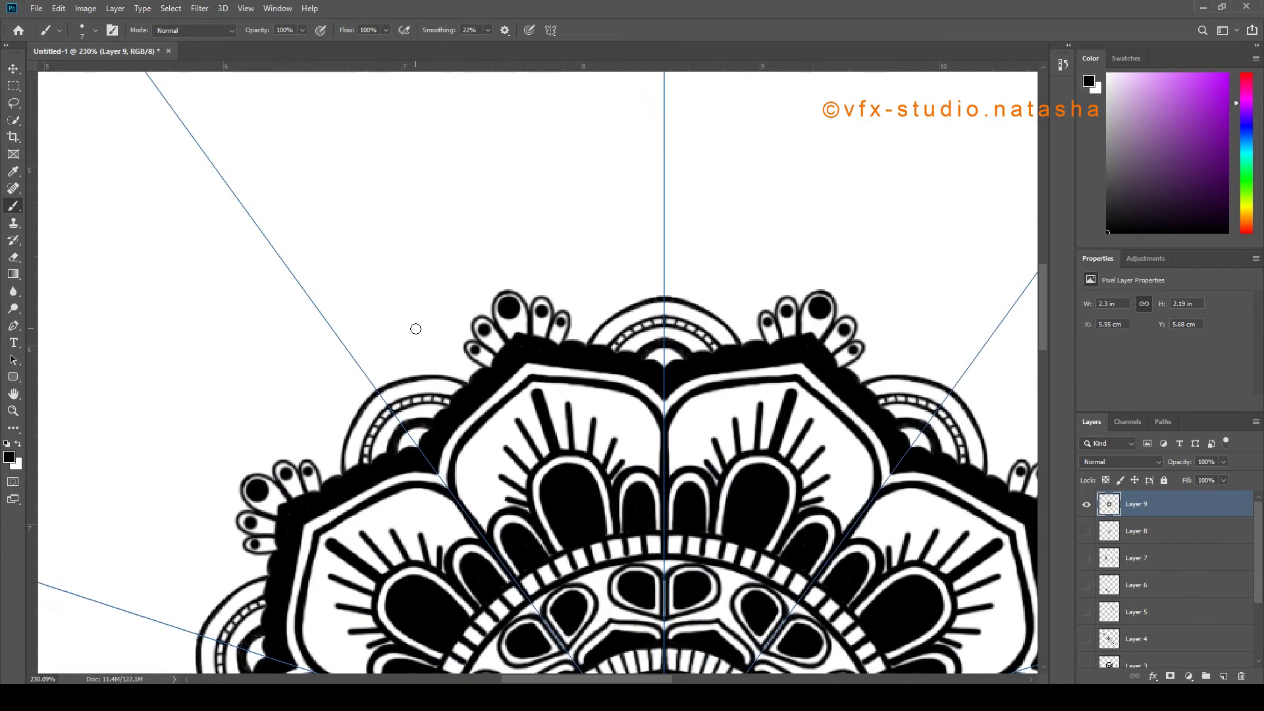
Return to the Brush tool and dot the smallest outer petals of each tip cluster with a size 5 brush
{"action": "key", "text": "p"}
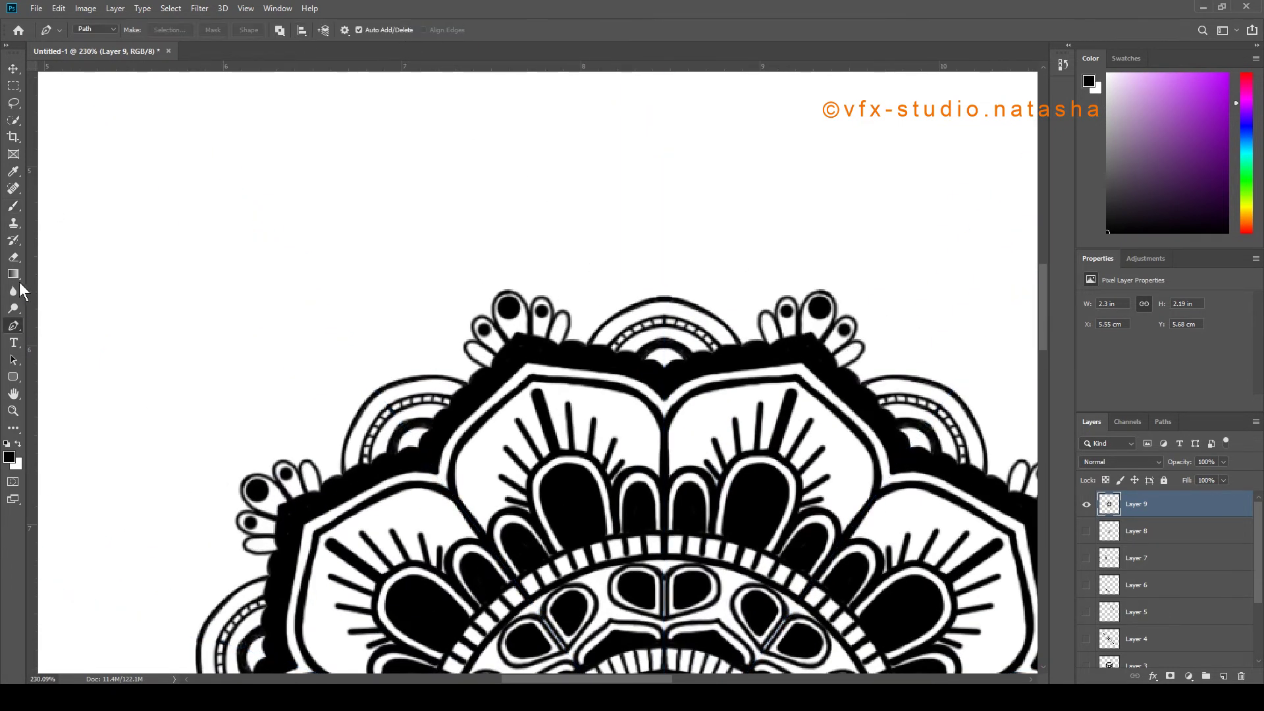
{"action": "left_click", "coordinate": [13, 206]}
{"action": "scroll", "coordinate": [577, 310], "scroll_direction": "up", "scroll_amount": 2}
{"action": "left_click", "coordinate": [570, 329]}
{"action": "left_click", "coordinate": [453, 368]}
{"action": "scroll", "coordinate": [492, 338], "scroll_direction": "down", "scroll_amount": 2}
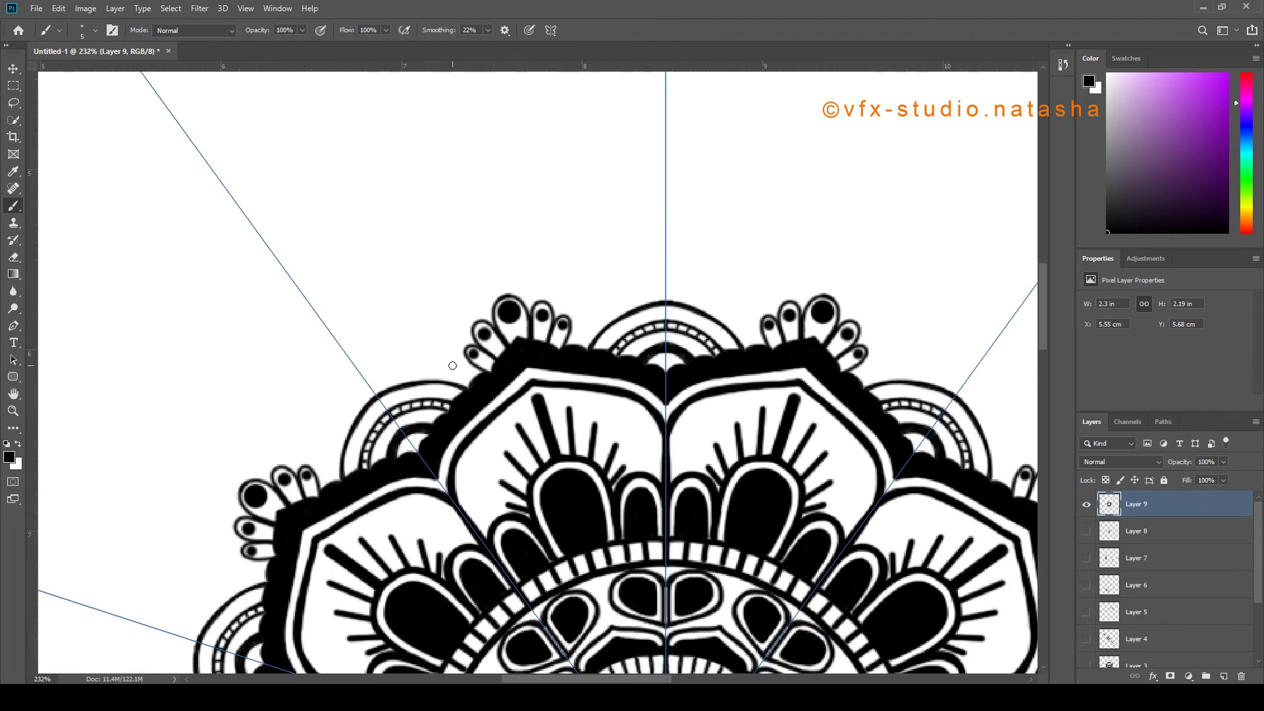
Paint a scalloped outline around each dotted petal cluster with a size 3 brush
{"action": "scroll", "coordinate": [433, 379], "scroll_direction": "up", "scroll_amount": 2}
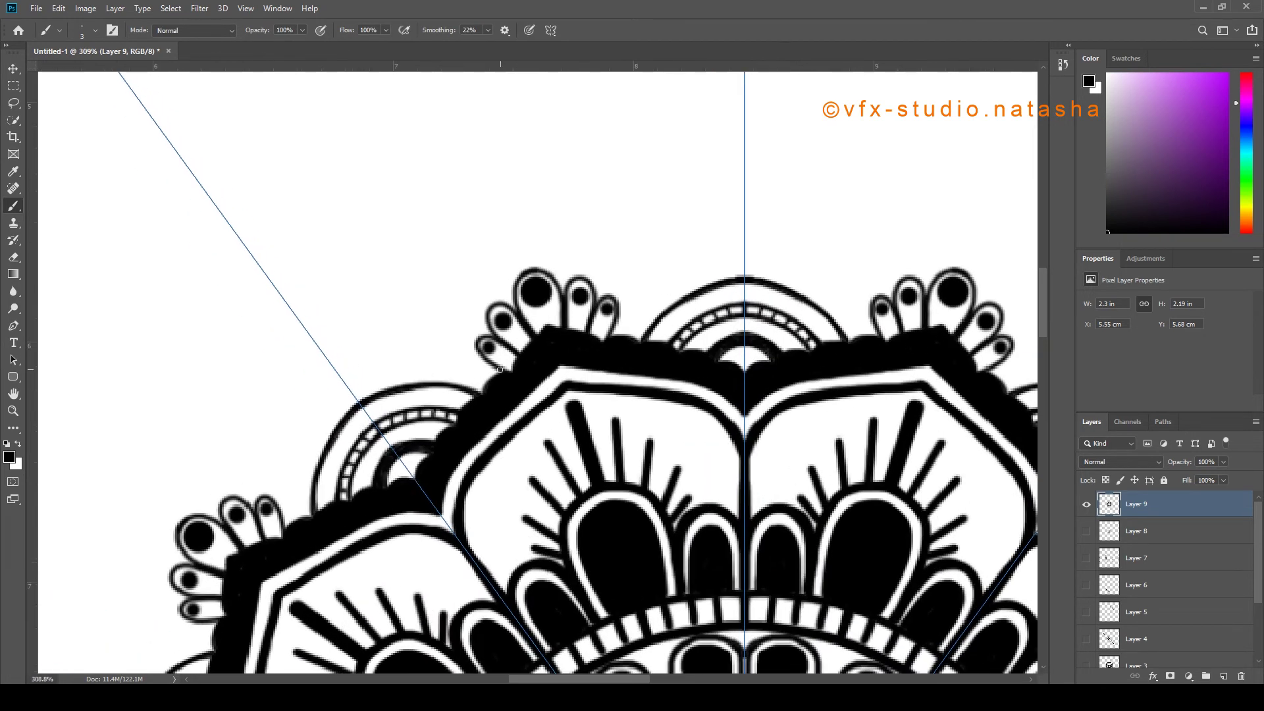
{"action": "scroll", "coordinate": [515, 366], "scroll_direction": "up", "scroll_amount": 2}
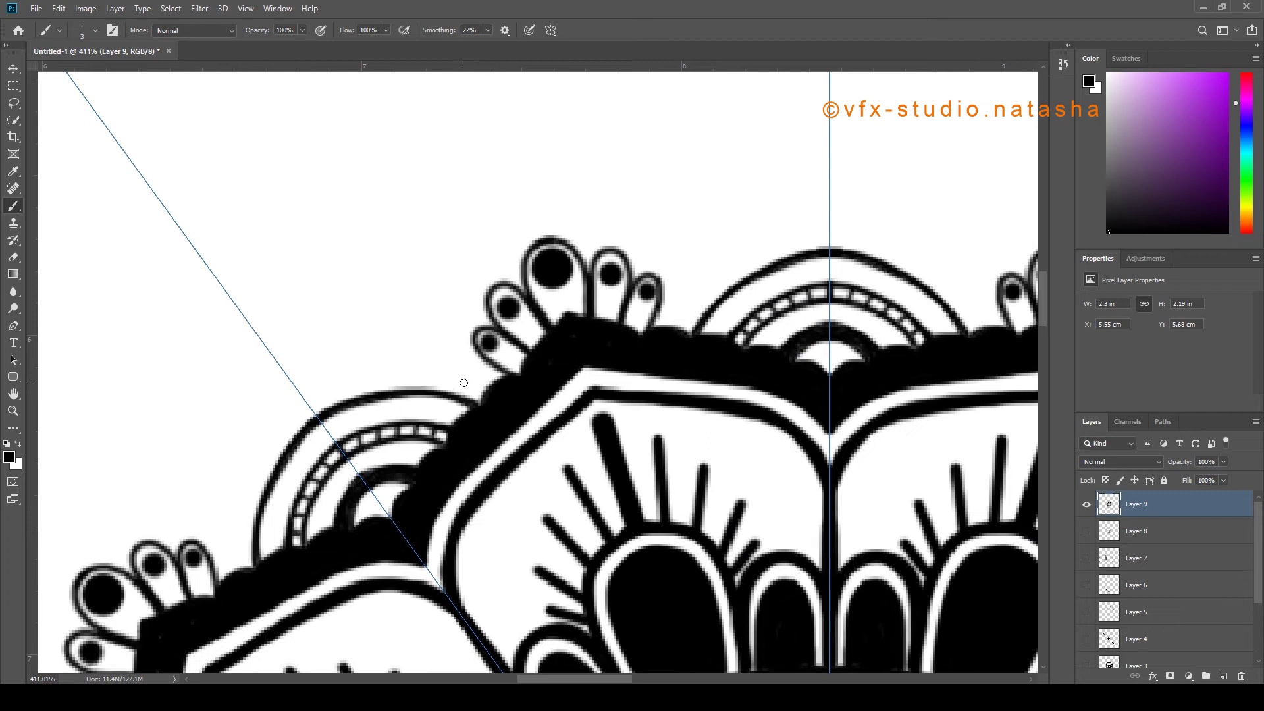
{"action": "mouse_move", "coordinate": [489, 380]}
{"action": "left_mouse_down"}
{"action": "mouse_move", "coordinate": [452, 350]}
{"action": "mouse_move", "coordinate": [458, 319]}
{"action": "mouse_move", "coordinate": [475, 316]}
{"action": "mouse_move", "coordinate": [468, 285]}
{"action": "mouse_move", "coordinate": [506, 261]}
{"action": "mouse_move", "coordinate": [513, 234]}
{"action": "mouse_move", "coordinate": [564, 216]}
{"action": "left_mouse_up"}
{"action": "scroll", "coordinate": [652, 273], "scroll_direction": "down", "scroll_amount": 3}
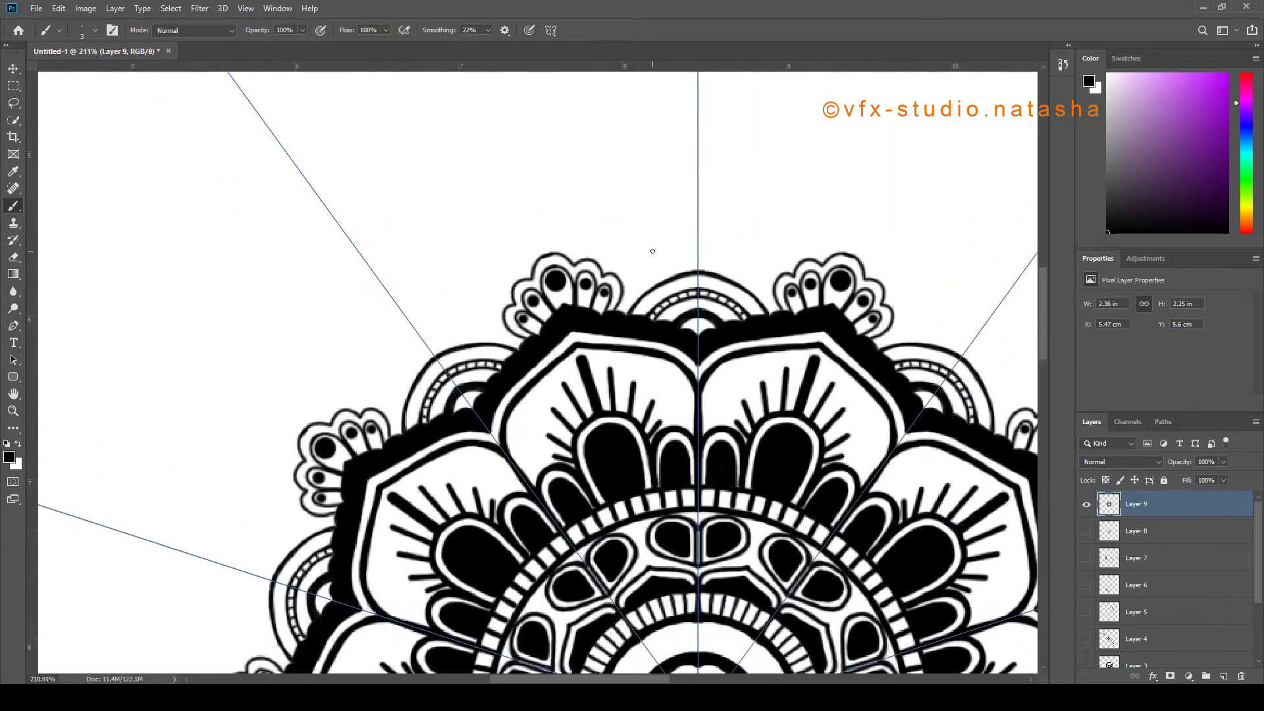
Paint a pointed petal above each set of arcs, with short curves joining it to the neighbouring clusters, using a size 4 brush
{"action": "scroll", "coordinate": [627, 275], "scroll_direction": "down", "scroll_amount": 1}
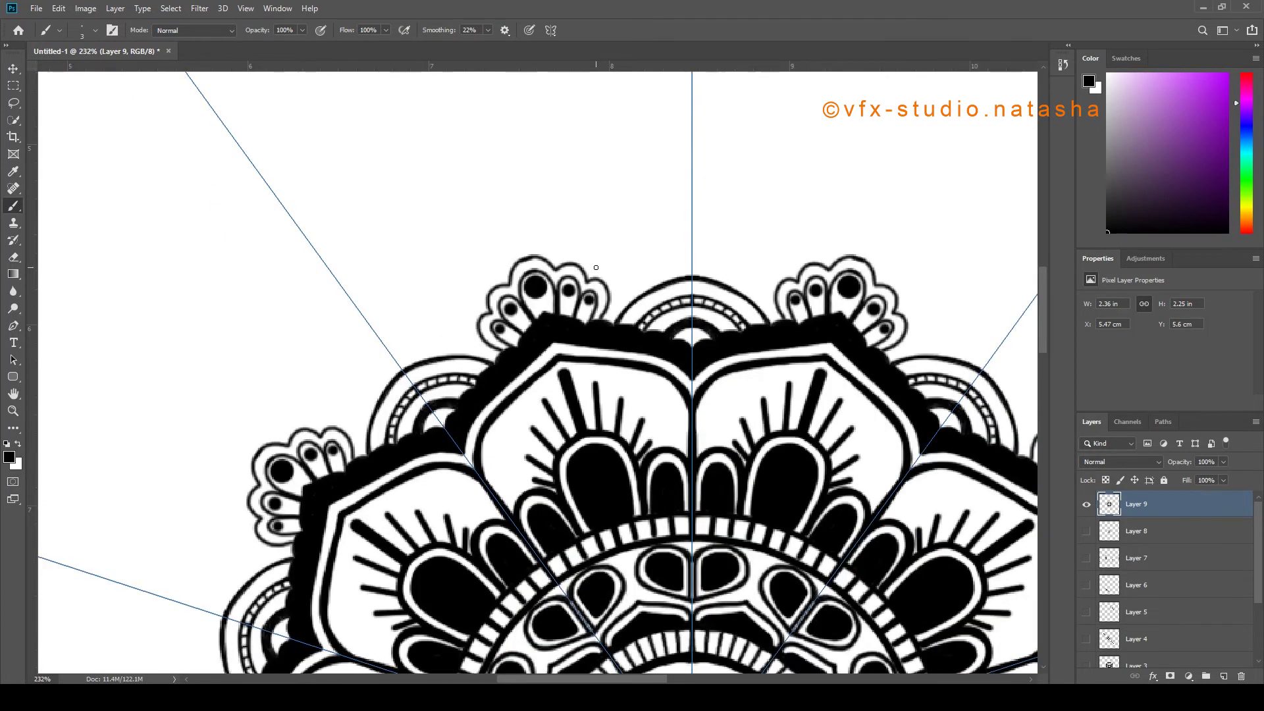
{"action": "mouse_move", "coordinate": [643, 292]}
{"action": "left_mouse_down"}
{"action": "mouse_move", "coordinate": [630, 268]}
{"action": "mouse_move", "coordinate": [648, 235]}
{"action": "mouse_move", "coordinate": [694, 203]}
{"action": "mouse_move", "coordinate": [638, 249]}
{"action": "mouse_move", "coordinate": [636, 294]}
{"action": "mouse_move", "coordinate": [658, 292]}
{"action": "mouse_move", "coordinate": [609, 285]}
{"action": "mouse_move", "coordinate": [654, 284]}
{"action": "mouse_move", "coordinate": [610, 287]}
{"action": "left_mouse_up"}
{"action": "scroll", "coordinate": [621, 271], "scroll_direction": "down", "scroll_amount": 3}
{"action": "scroll", "coordinate": [620, 272], "scroll_direction": "up", "scroll_amount": 3}
{"action": "key", "text": "ctrl+z"}
{"action": "scroll", "coordinate": [671, 296], "scroll_direction": "down", "scroll_amount": 3}
{"action": "scroll", "coordinate": [676, 287], "scroll_direction": "up", "scroll_amount": 3}
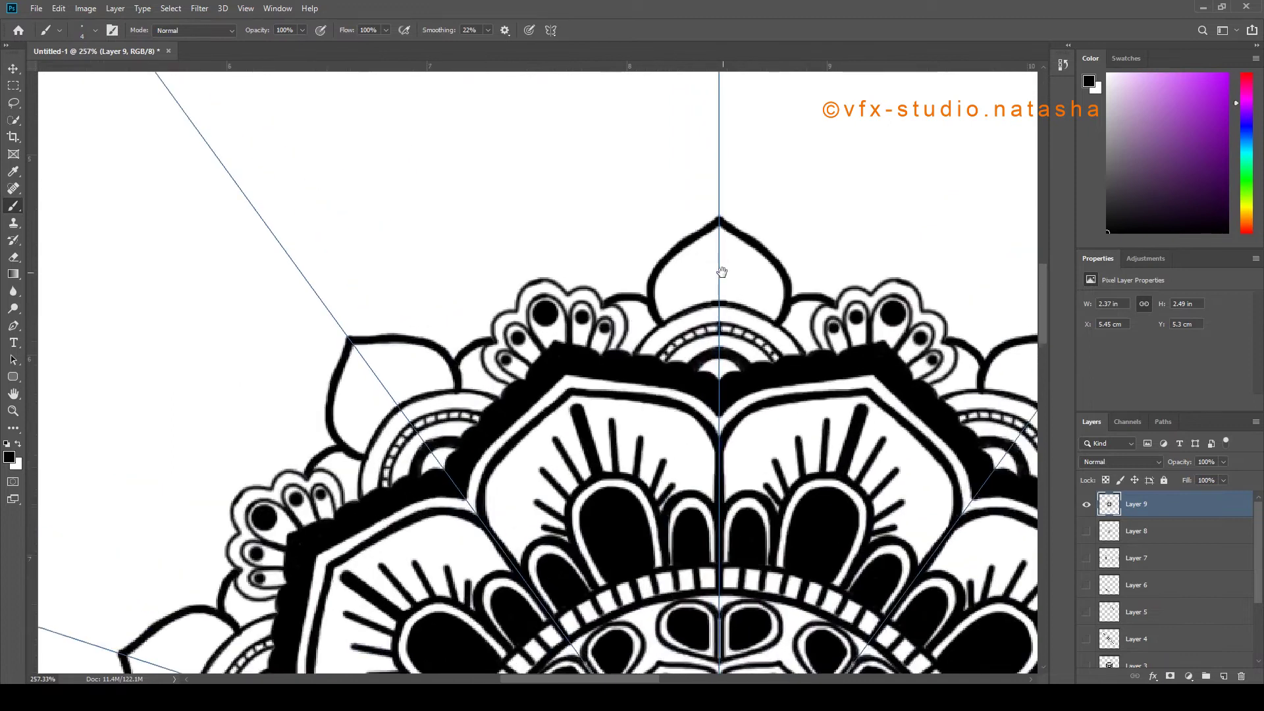
Paint a parallel inner outline inside each new pointed petal above the arcs
{"action": "left_click_drag", "start_coordinate": [722, 272], "coordinate": [629, 339]}
{"action": "scroll", "coordinate": [630, 339], "scroll_direction": "up", "scroll_amount": 2}
{"action": "mouse_move", "coordinate": [561, 398]}
{"action": "left_mouse_down"}
{"action": "mouse_move", "coordinate": [551, 366]}
{"action": "mouse_move", "coordinate": [576, 326]}
{"action": "mouse_move", "coordinate": [614, 305]}
{"action": "mouse_move", "coordinate": [574, 333]}
{"action": "mouse_move", "coordinate": [551, 385]}
{"action": "mouse_move", "coordinate": [616, 306]}
{"action": "left_mouse_up"}
{"action": "scroll", "coordinate": [618, 315], "scroll_direction": "down", "scroll_amount": 5}
{"action": "scroll", "coordinate": [611, 340], "scroll_direction": "up", "scroll_amount": 7}
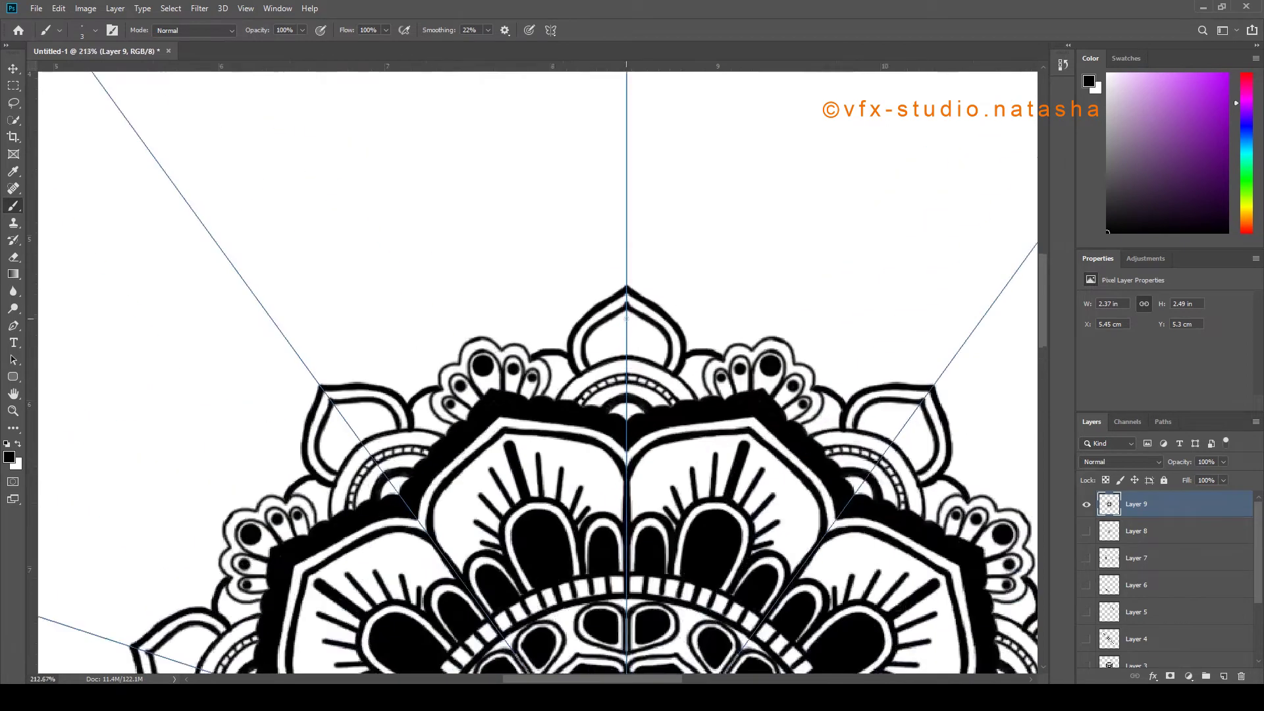
Paint a solid black pointed core inside each double-outlined petal above the arcs with a larger brush
{"action": "key", "text": "]"}
{"action": "key", "text": "]"}
{"action": "mouse_move", "coordinate": [584, 373]}
{"action": "left_mouse_down"}
{"action": "mouse_move", "coordinate": [639, 315]}
{"action": "mouse_move", "coordinate": [599, 354]}
{"action": "mouse_move", "coordinate": [640, 361]}
{"action": "left_mouse_up"}
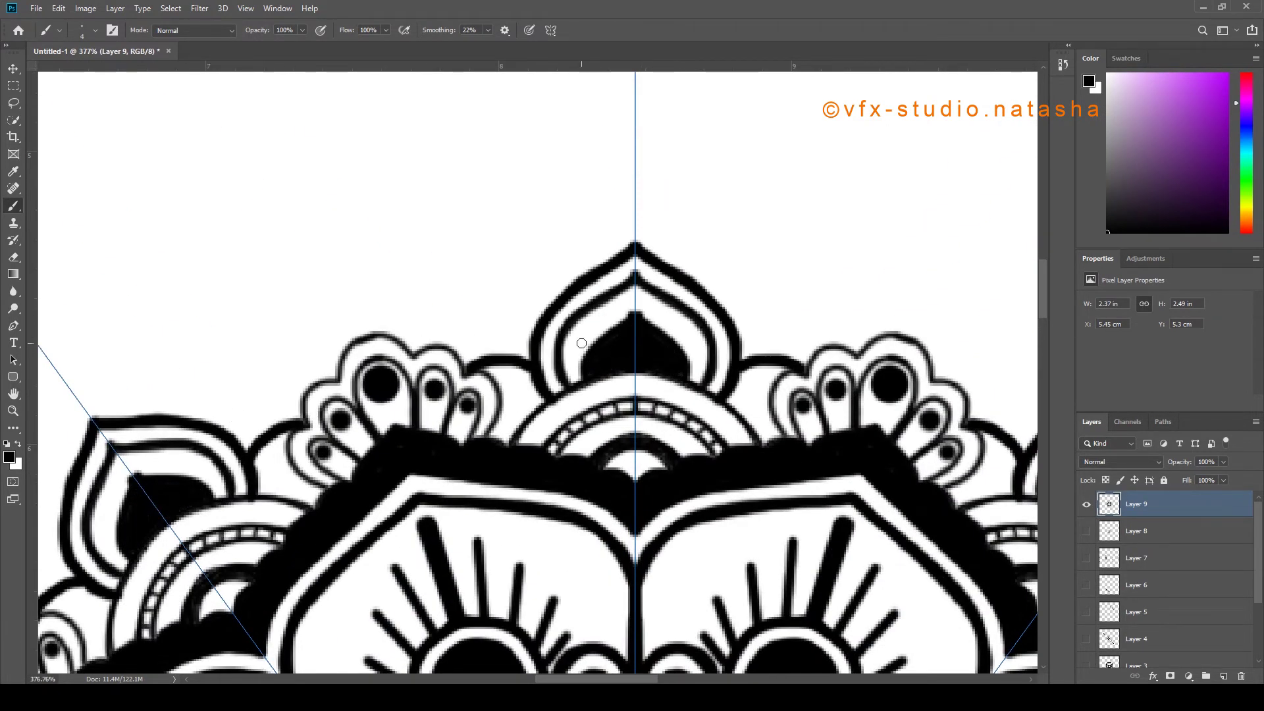
Paint thin curved lines inside the short joining curves between the dotted clusters and pointed petals with a size 3 brush
{"action": "mouse_move", "coordinate": [495, 365]}
{"action": "left_mouse_down"}
{"action": "mouse_move", "coordinate": [508, 398]}
{"action": "mouse_move", "coordinate": [526, 370]}
{"action": "mouse_move", "coordinate": [524, 391]}
{"action": "mouse_move", "coordinate": [491, 426]}
{"action": "mouse_move", "coordinate": [546, 391]}
{"action": "mouse_move", "coordinate": [485, 437]}
{"action": "left_mouse_up"}
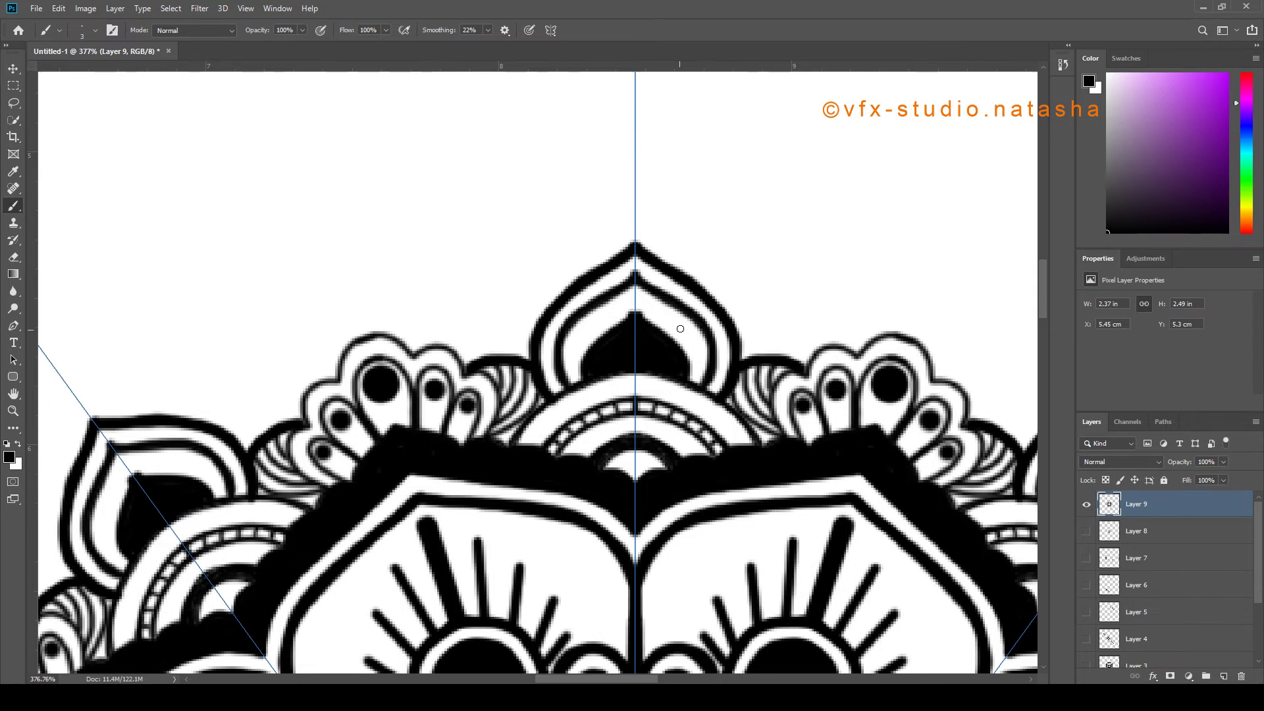
{"action": "scroll", "coordinate": [610, 227], "scroll_direction": "down", "scroll_amount": 15}
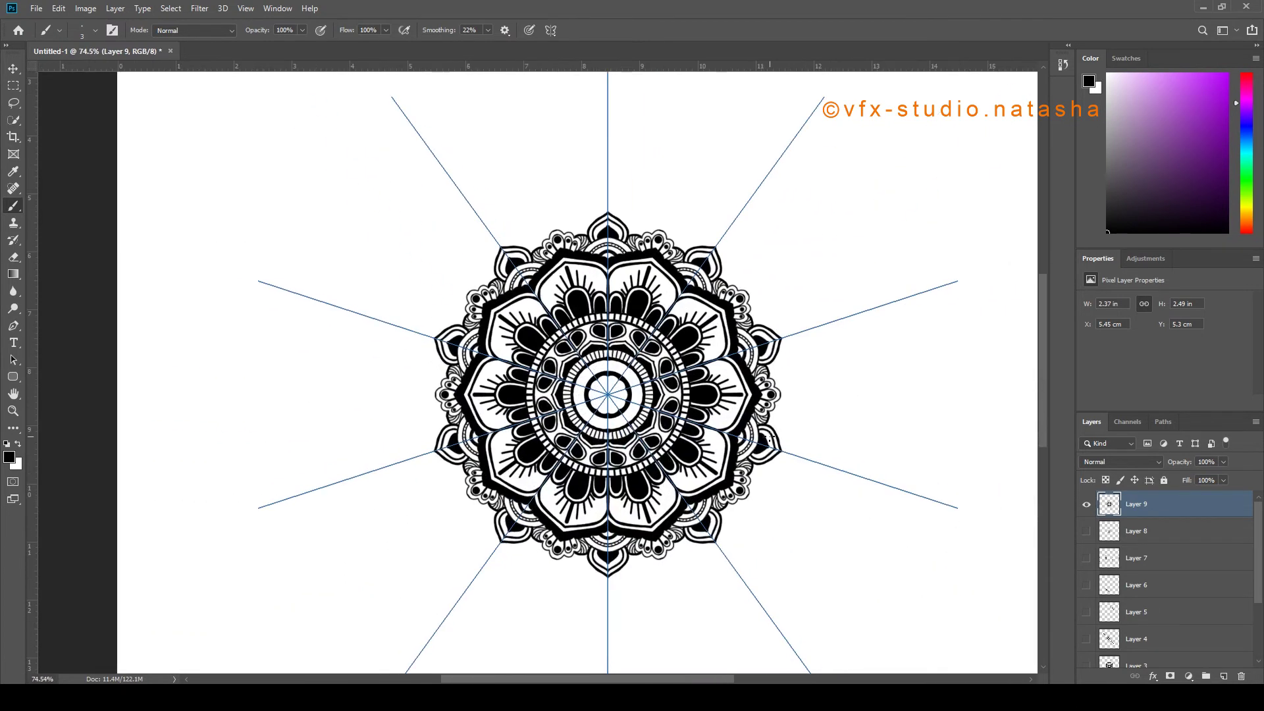
Hide the brush symmetry guide lines over the mandala
{"action": "scroll", "coordinate": [768, 438], "scroll_direction": "up", "scroll_amount": 2}
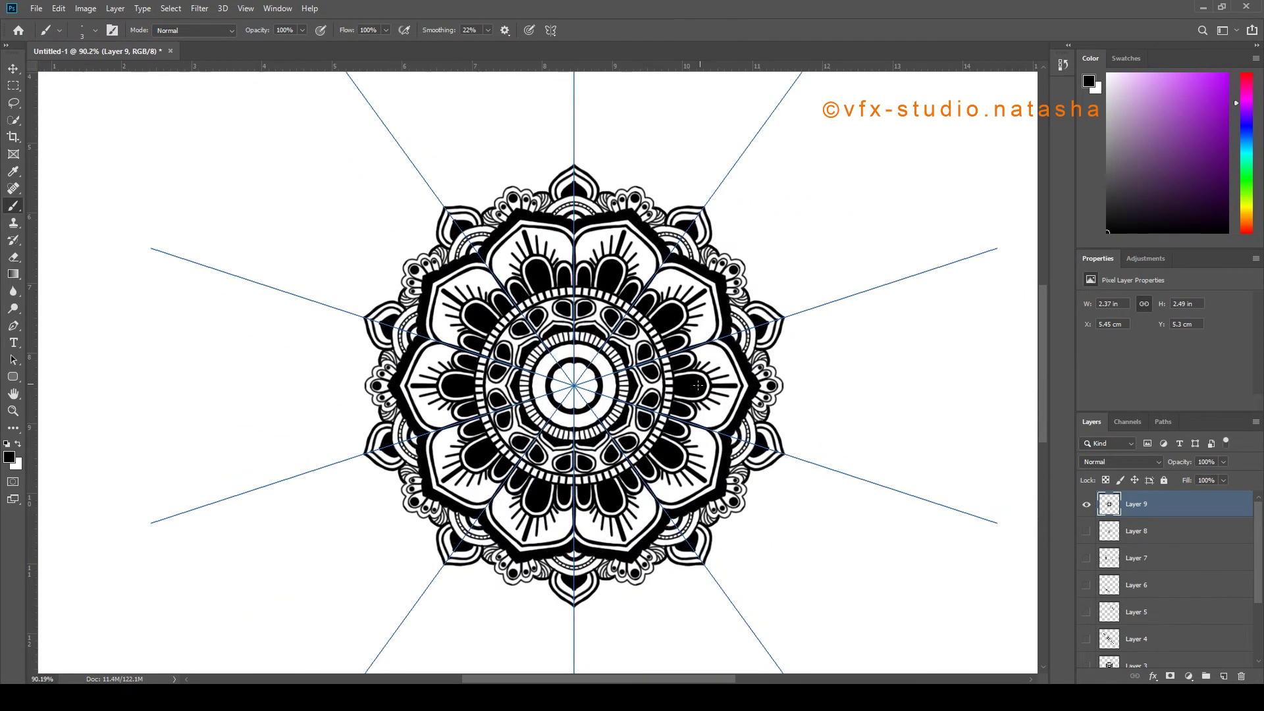
{"action": "scroll", "coordinate": [573, 400], "scroll_direction": "up", "scroll_amount": 5}
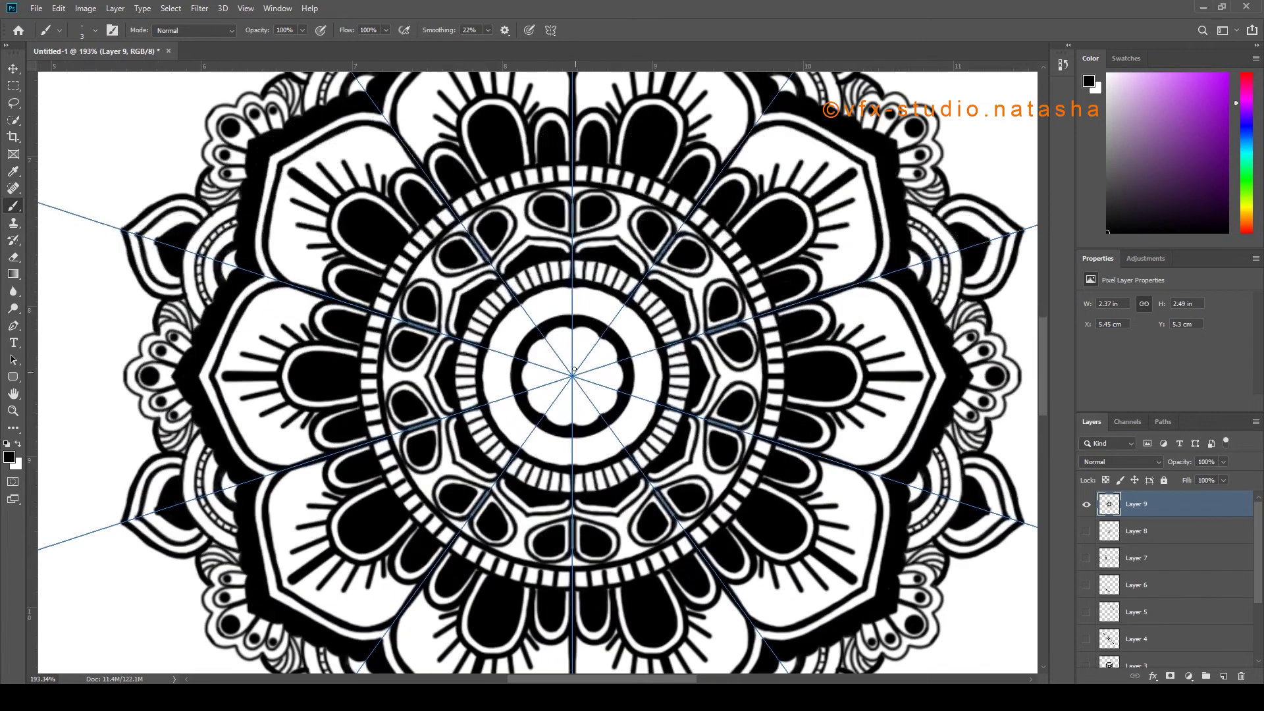
{"action": "scroll", "coordinate": [568, 346], "scroll_direction": "down", "scroll_amount": 4}
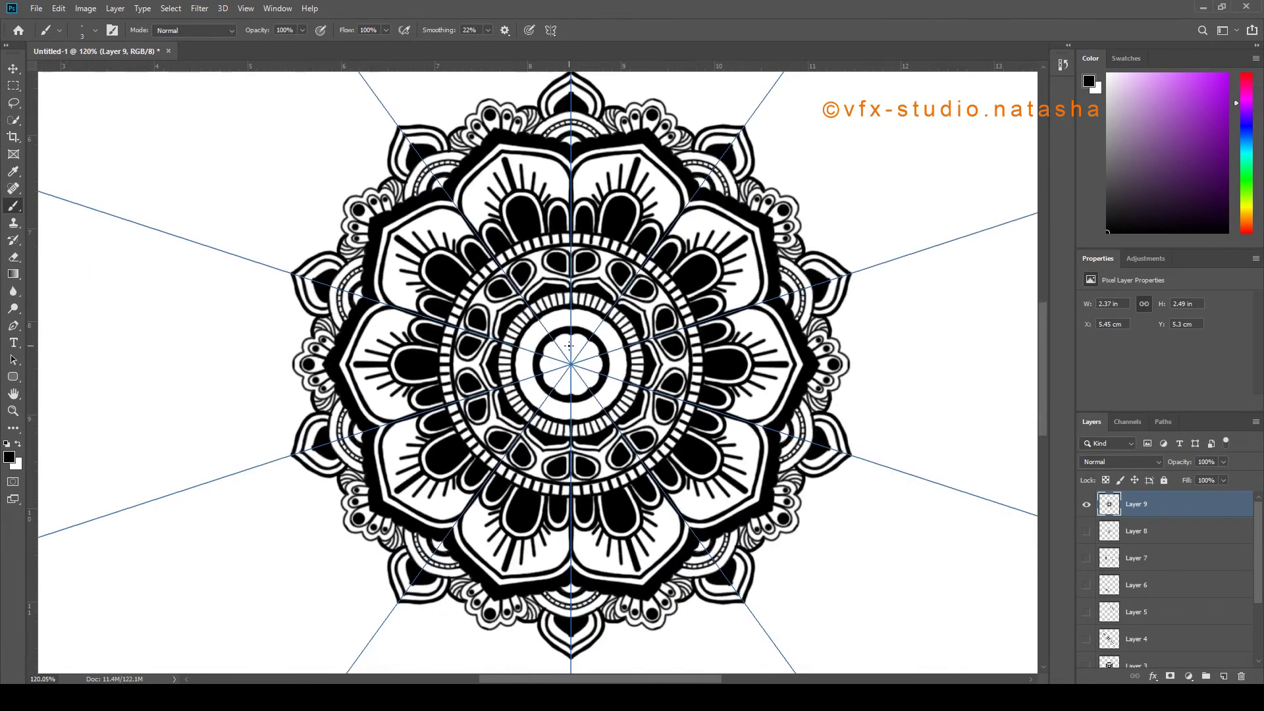
{"action": "scroll", "coordinate": [568, 345], "scroll_direction": "down", "scroll_amount": 2}
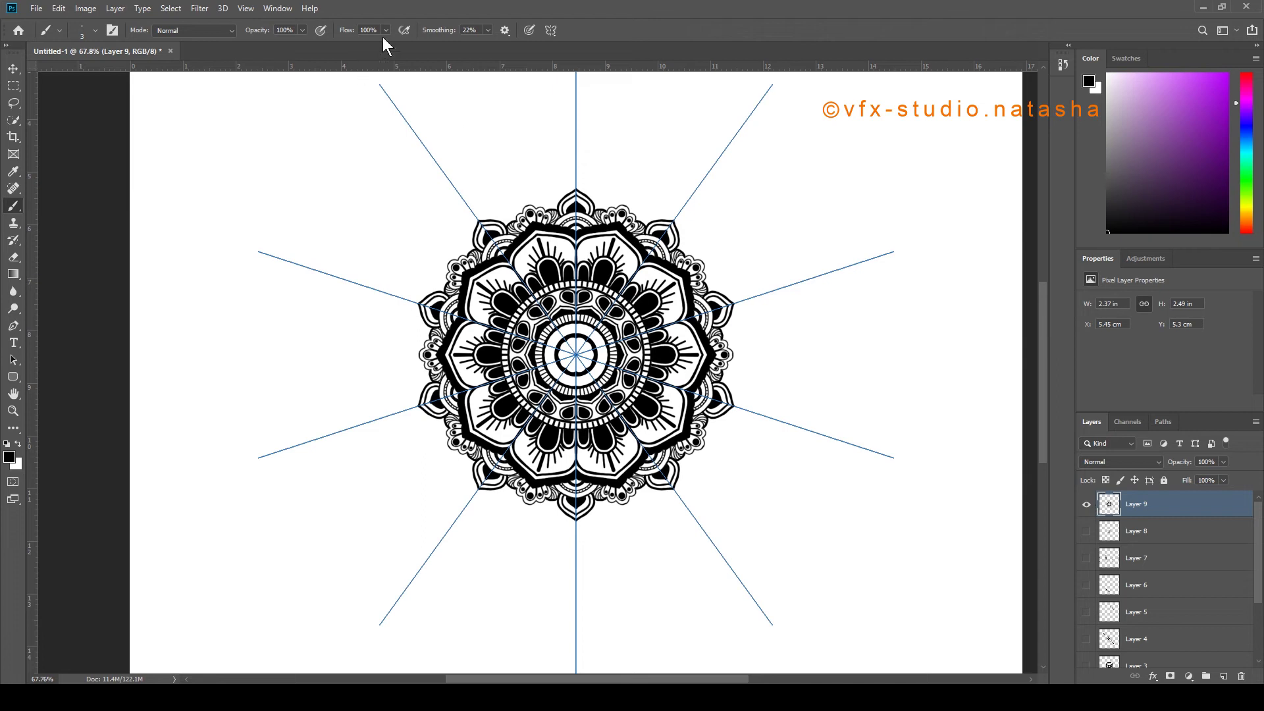
{"action": "left_click", "coordinate": [551, 27]}
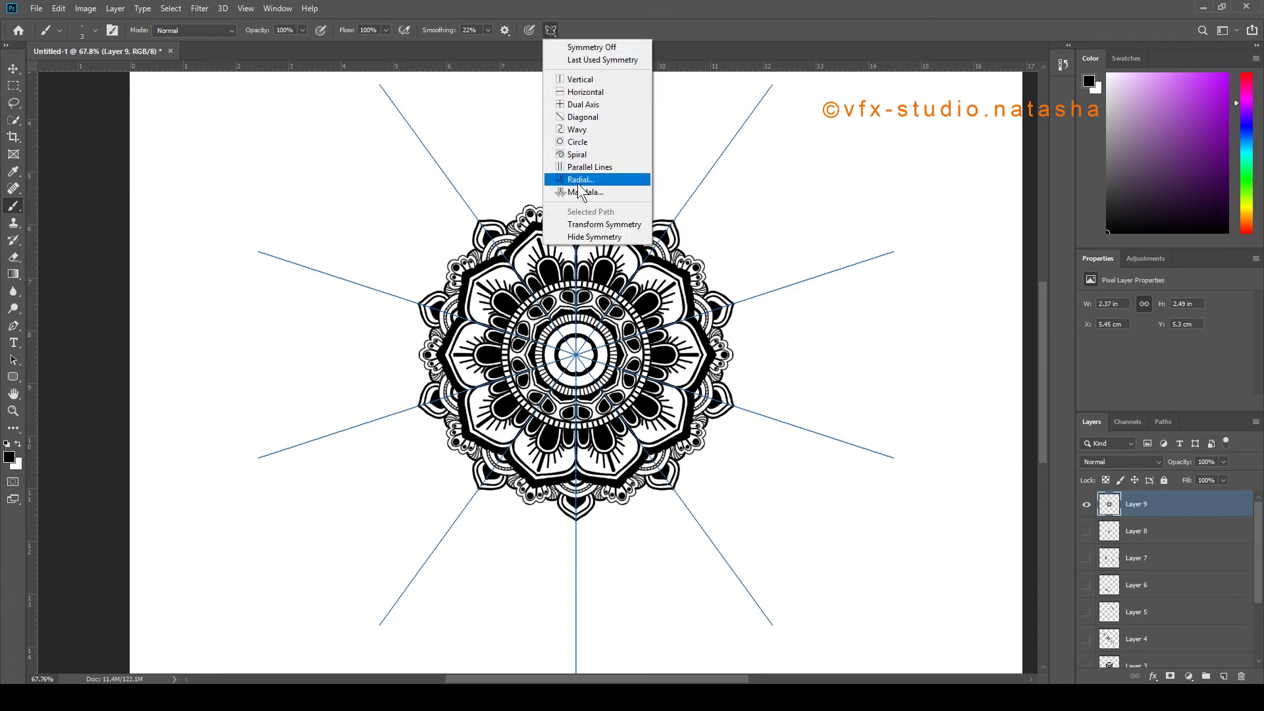
{"action": "left_click", "coordinate": [585, 238]}
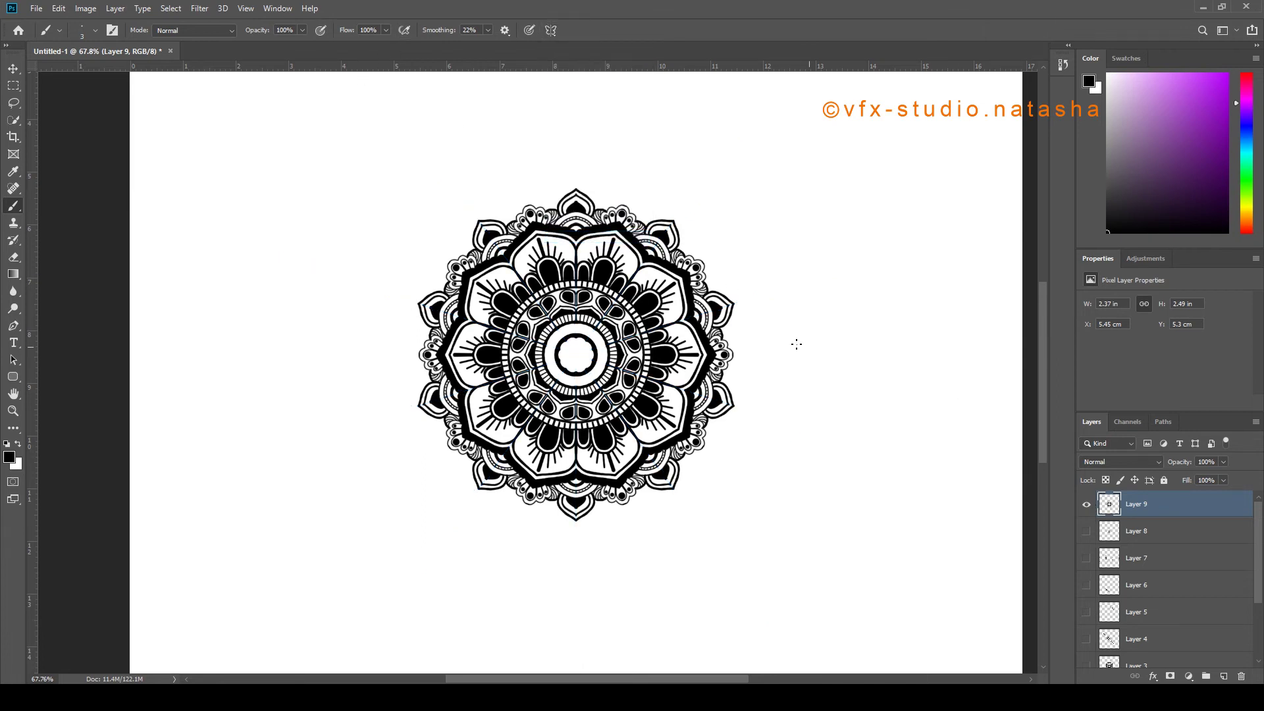
Examine the finished mandala by switching Layer 9 off and on and inspecting its outer petals up close
{"action": "left_click", "coordinate": [1090, 507]}
{"action": "left_click", "coordinate": [1087, 507]}
{"action": "scroll", "coordinate": [585, 287], "scroll_direction": "up", "scroll_amount": 3}
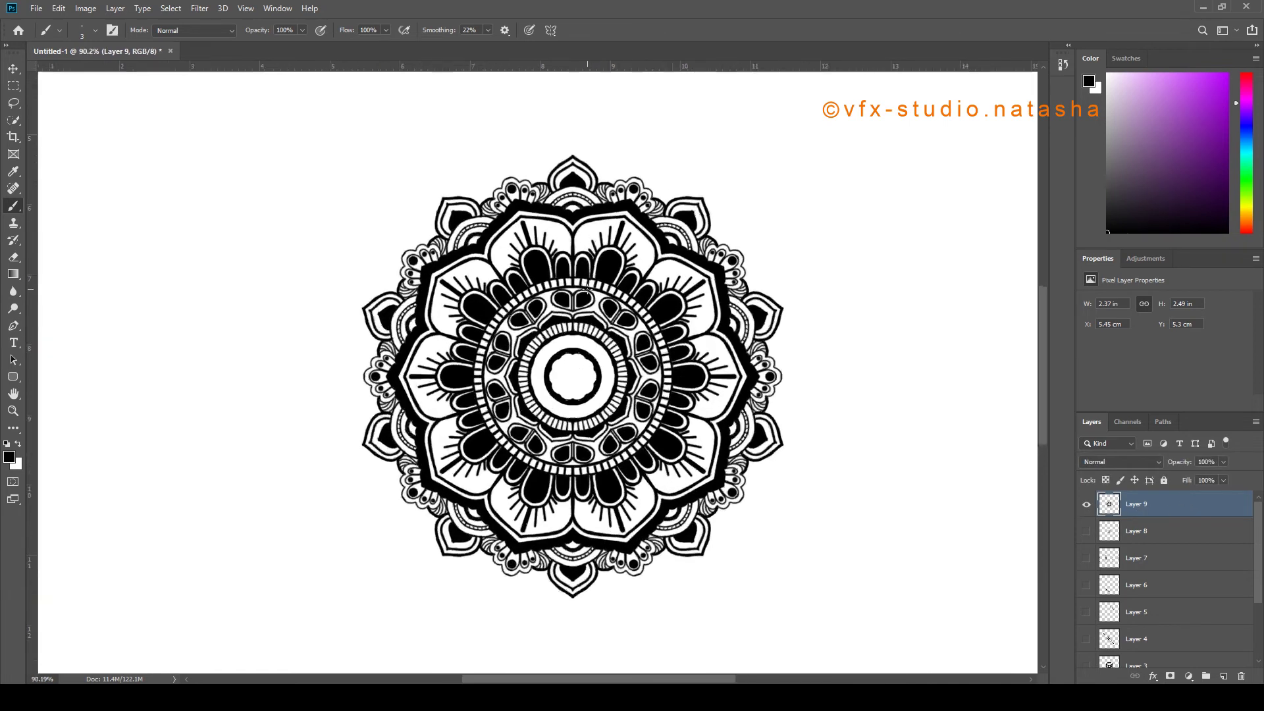
{"action": "scroll", "coordinate": [553, 194], "scroll_direction": "up", "scroll_amount": 8}
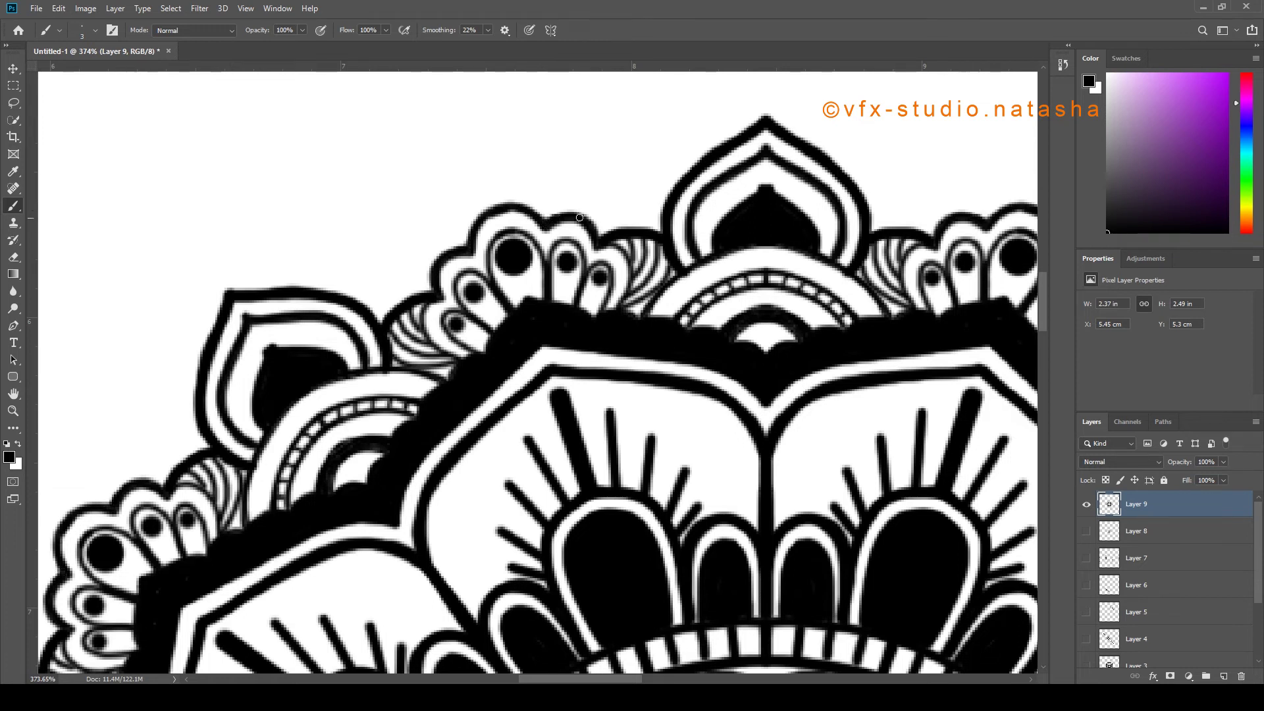
{"action": "scroll", "coordinate": [559, 218], "scroll_direction": "down", "scroll_amount": 5}
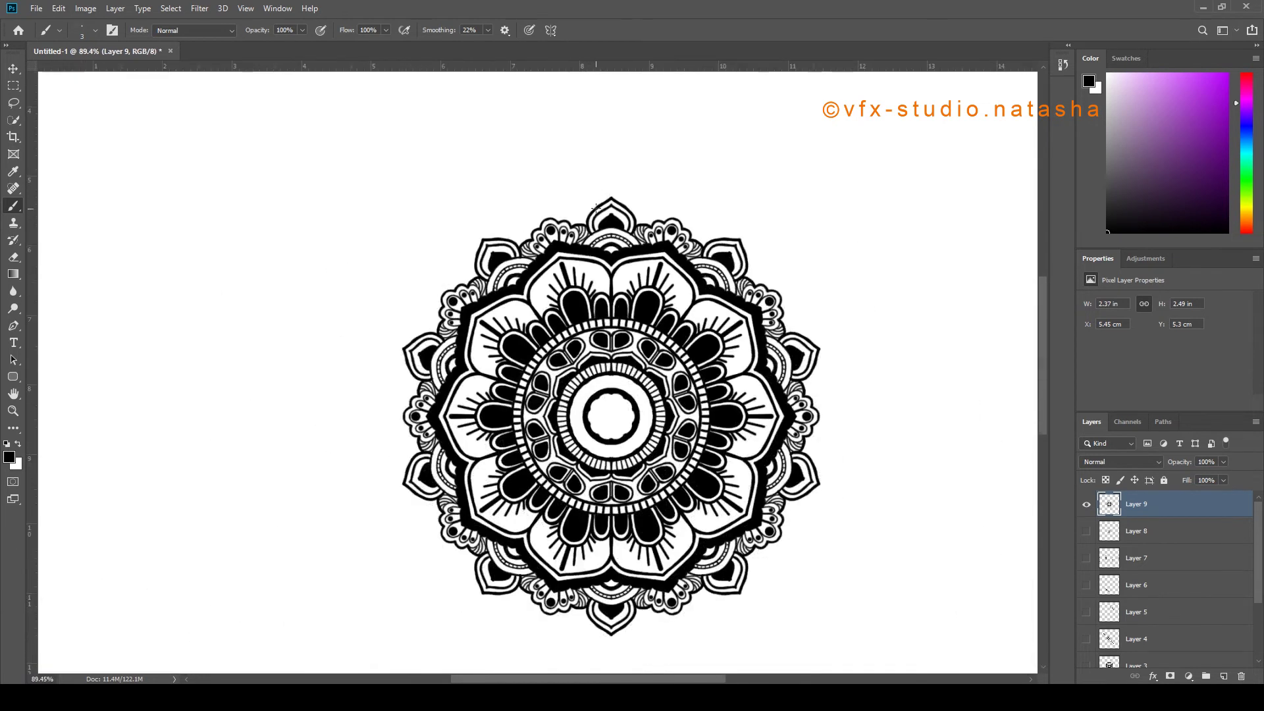
{"action": "scroll", "coordinate": [589, 227], "scroll_direction": "up", "scroll_amount": 5}
{"action": "scroll", "coordinate": [536, 217], "scroll_direction": "down", "scroll_amount": 6}
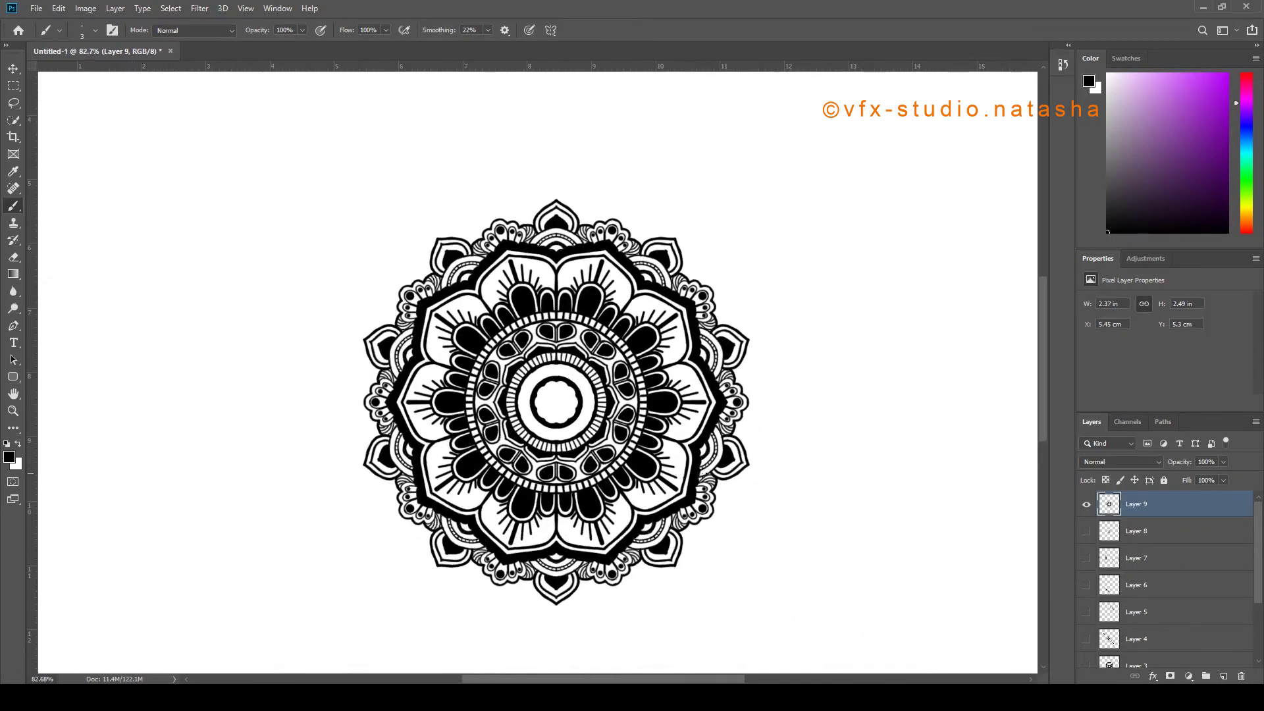
Paint small dots beyond the tips of the ray lines inside the large petals with a size 4 brush
{"action": "scroll", "coordinate": [786, 553], "scroll_direction": "up", "scroll_amount": 2}
{"action": "scroll", "coordinate": [448, 217], "scroll_direction": "up", "scroll_amount": 5}
{"action": "key", "text": "bracketright"}
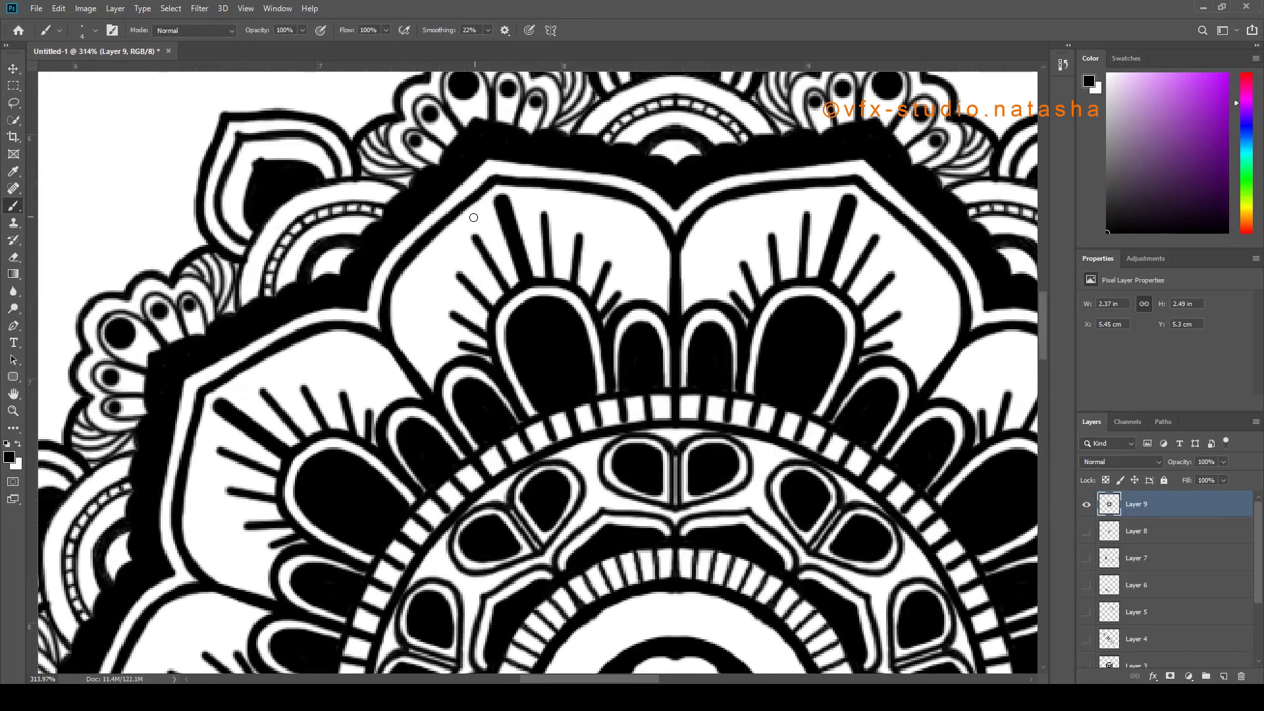
{"action": "left_click", "coordinate": [468, 223]}
{"action": "left_click", "coordinate": [581, 220]}
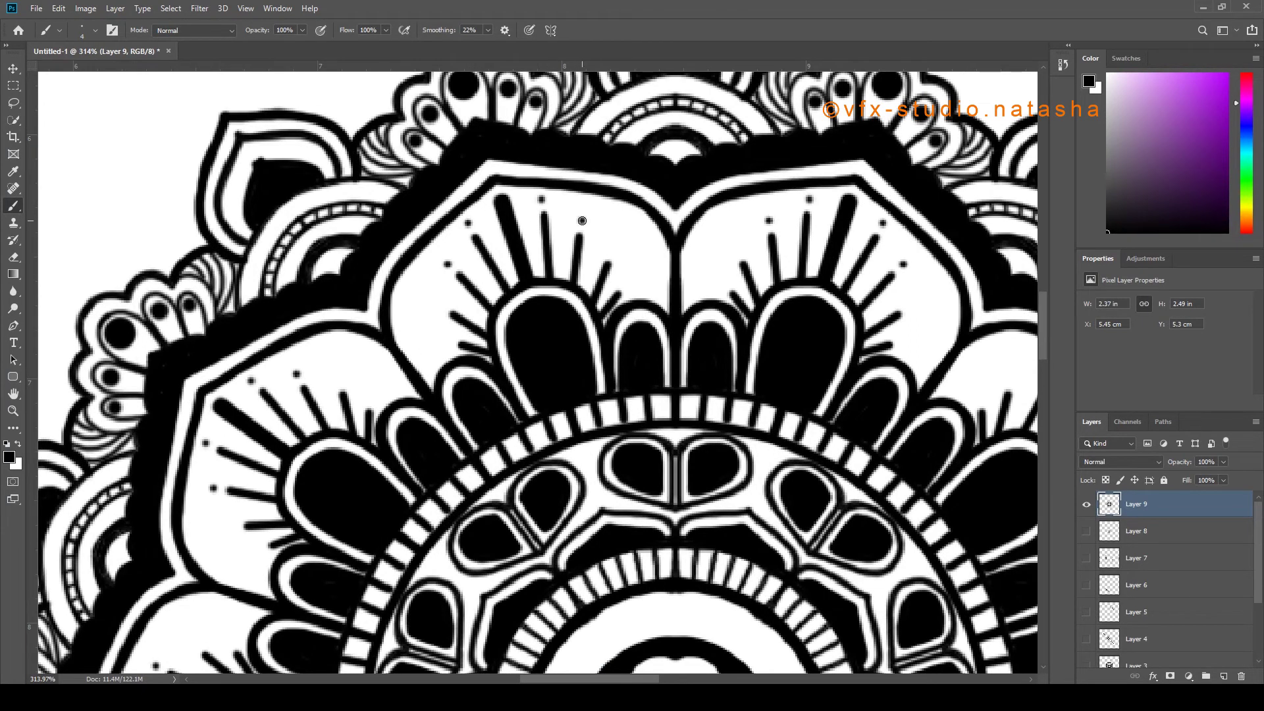
{"action": "left_click", "coordinate": [611, 253]}
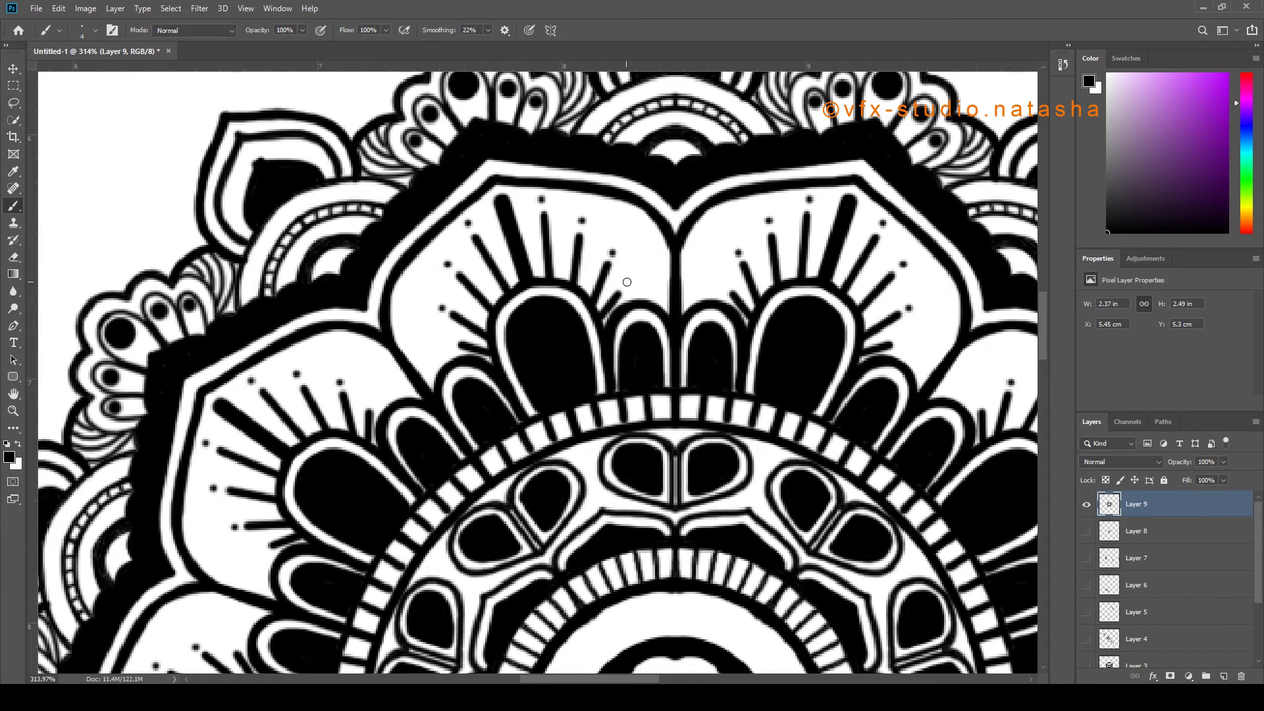
{"action": "left_click", "coordinate": [628, 281]}
{"action": "scroll", "coordinate": [628, 281], "scroll_direction": "down", "scroll_amount": 10}
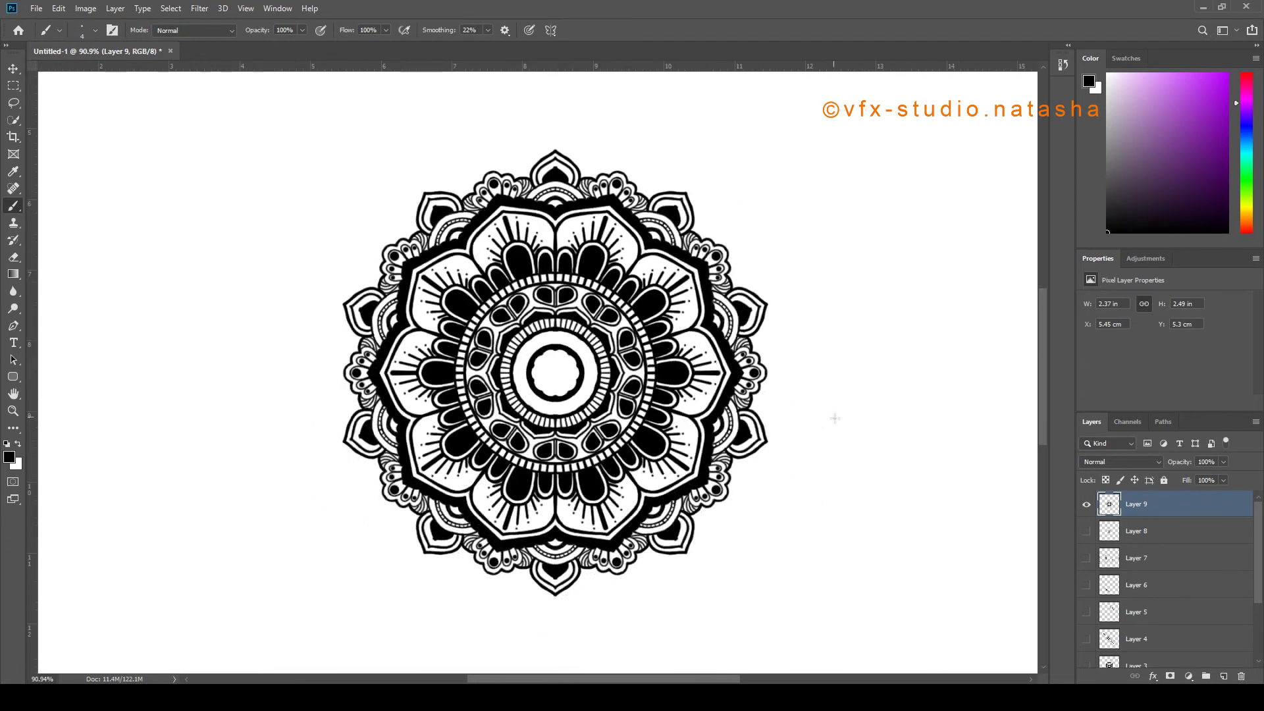
Add a new empty layer above Layer 9
{"action": "scroll", "coordinate": [835, 419], "scroll_direction": "up", "scroll_amount": 3}
{"action": "scroll", "coordinate": [689, 408], "scroll_direction": "down", "scroll_amount": 2}
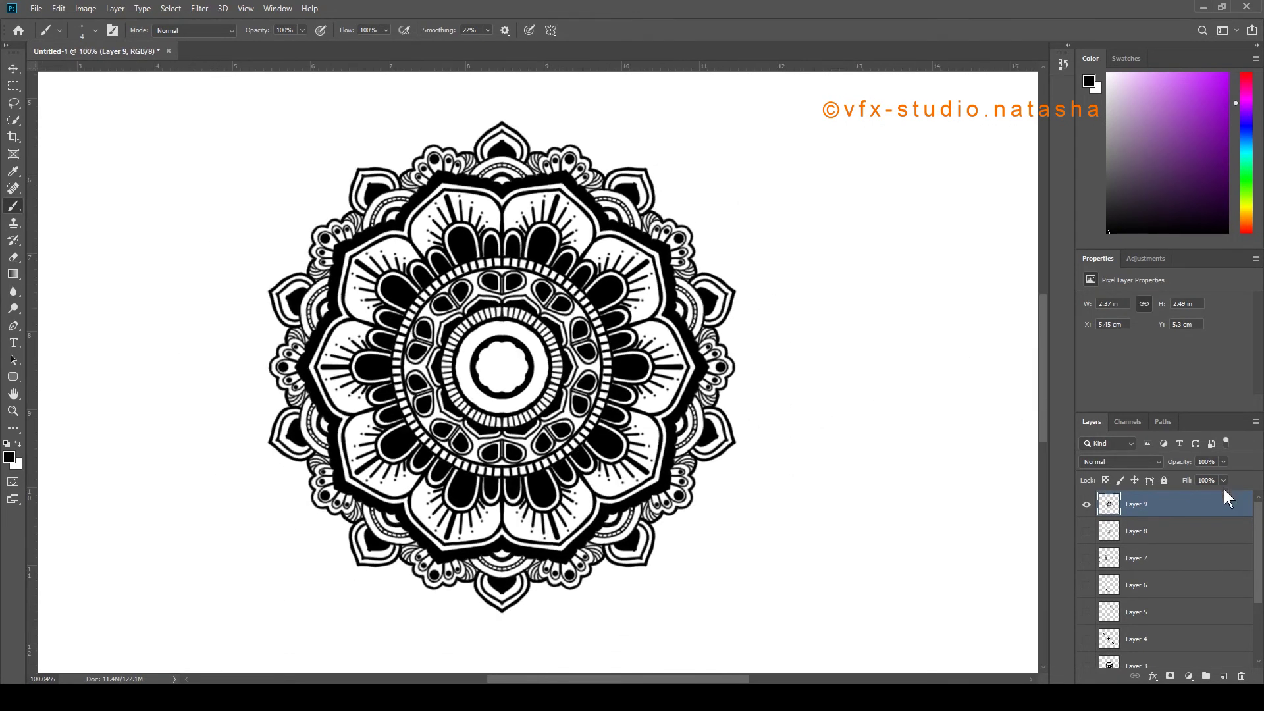
{"action": "left_click", "coordinate": [1225, 676]}
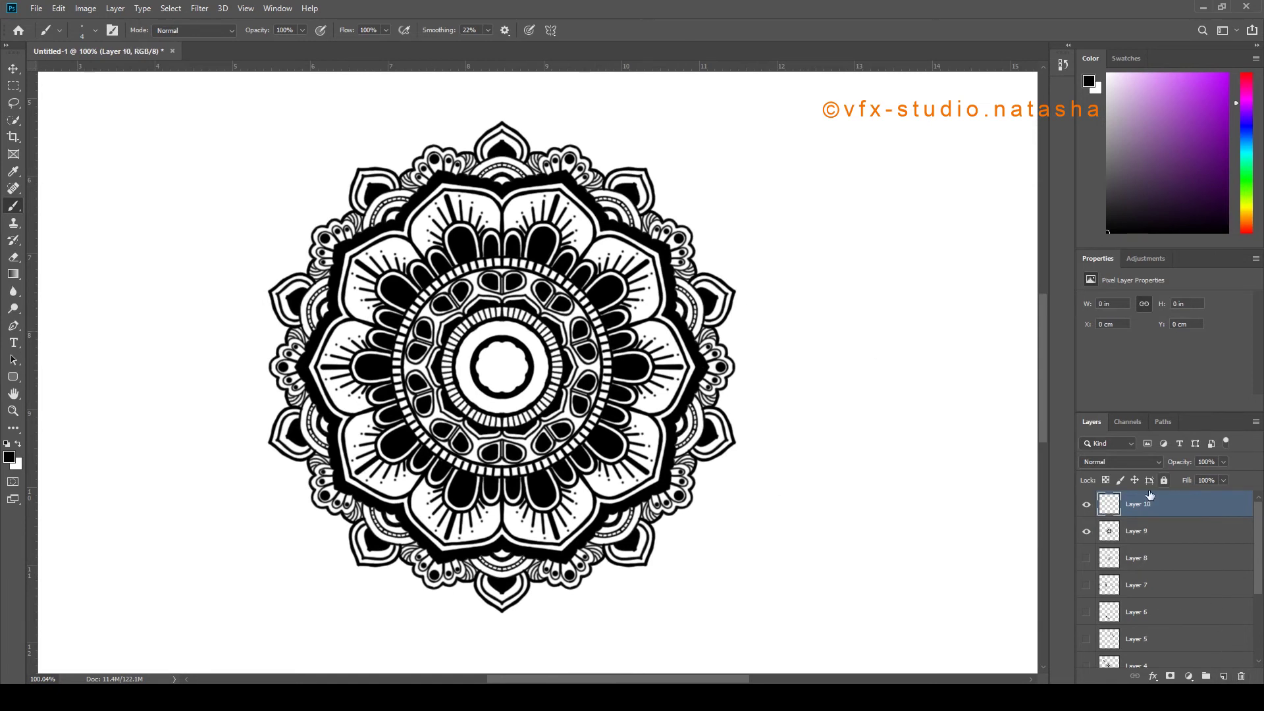
{"action": "left_click", "coordinate": [1087, 531]}
{"action": "left_click", "coordinate": [1087, 531]}
Load Layer 9's painted pixels as a selection and hide Layer 9, keeping the new layer active
{"action": "left_click", "coordinate": [1110, 533], "text": "ctrl"}
{"action": "left_click", "coordinate": [1109, 533], "text": "ctrl"}
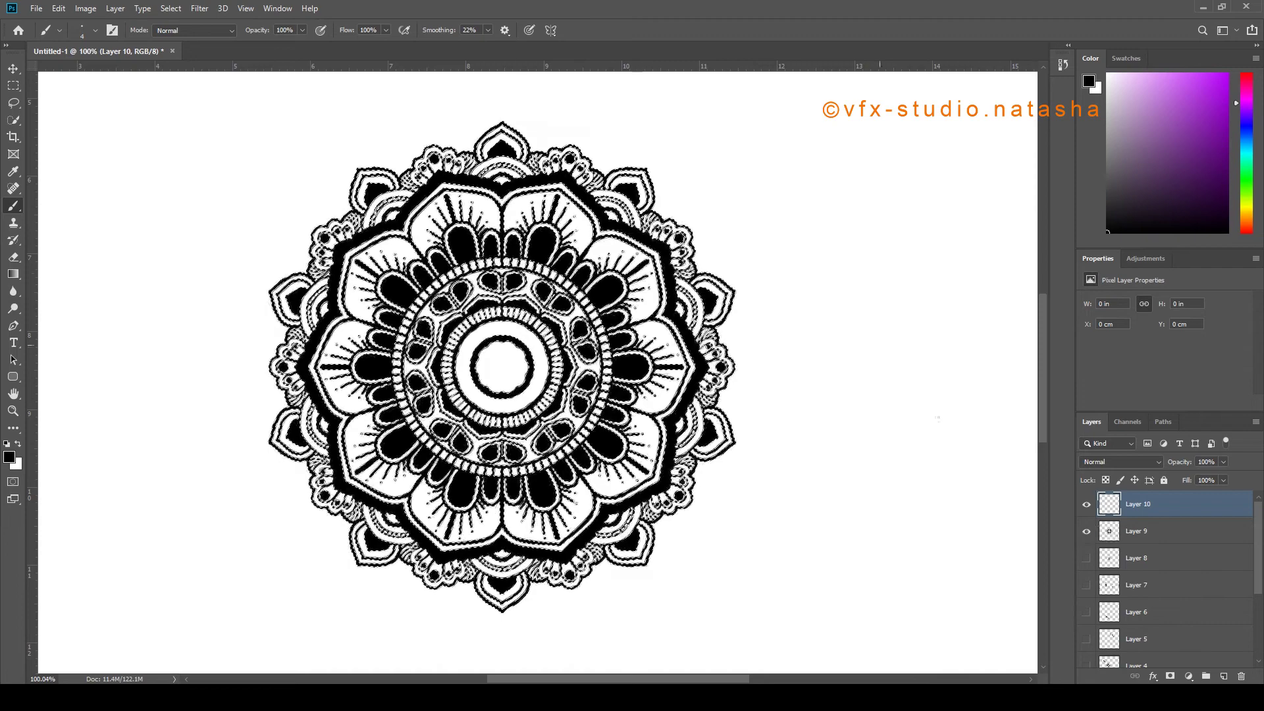
{"action": "left_click", "coordinate": [1088, 533]}
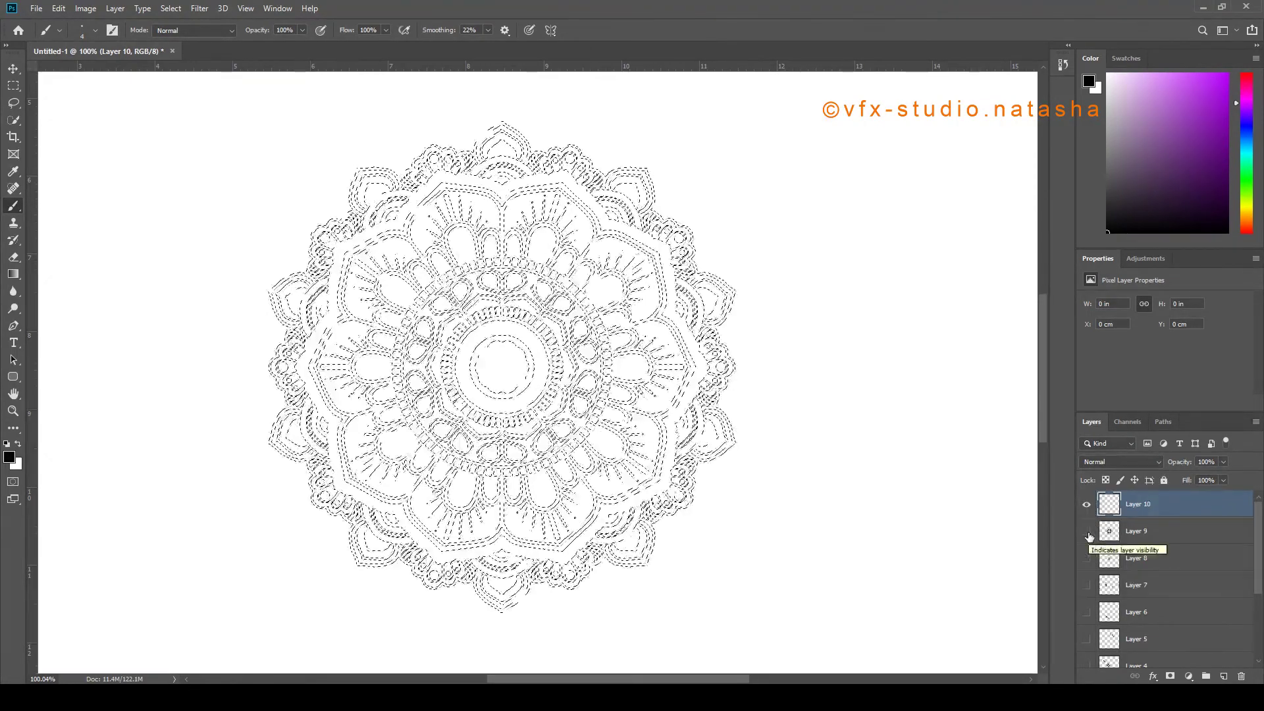
{"action": "left_click", "coordinate": [1088, 533]}
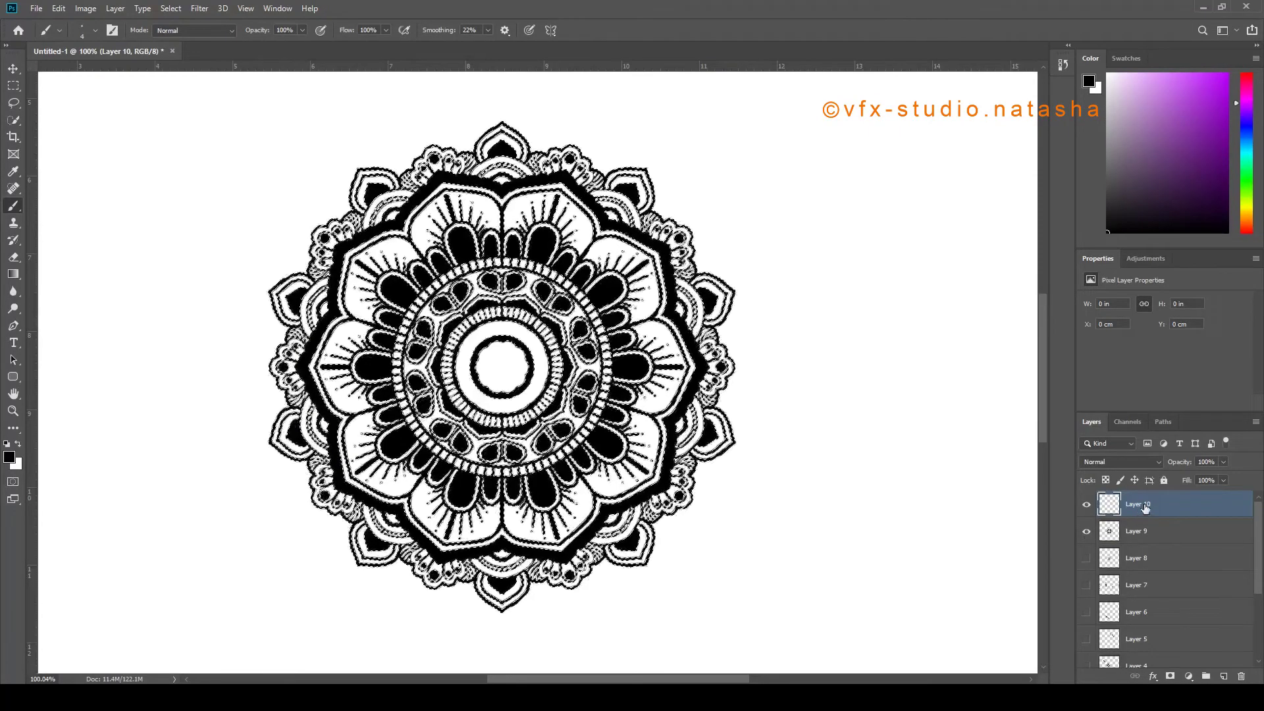
{"action": "left_click", "coordinate": [1087, 531]}
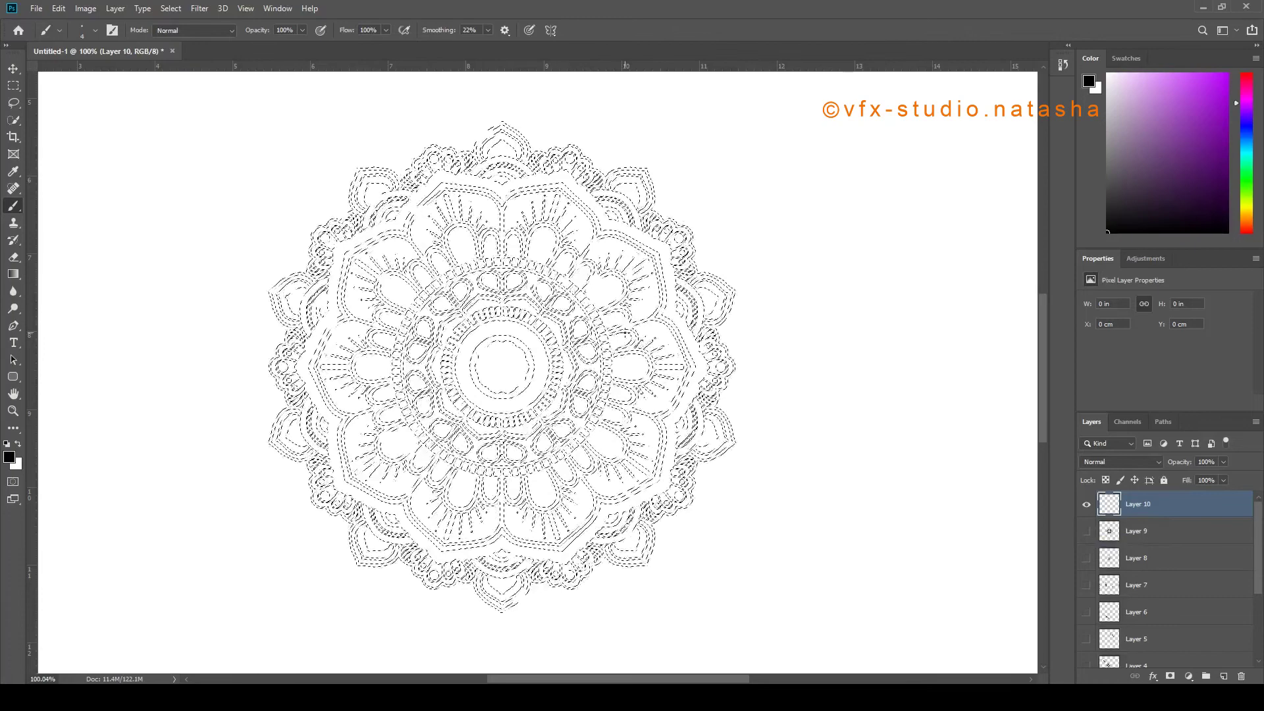
Paint the mandala's centre red inside the selection on the new layer with a soft round brush at size 250
{"action": "key", "text": "]"}
{"action": "key", "text": "]"}
{"action": "key", "text": "]"}
{"action": "key", "text": "]"}
{"action": "key", "text": "]"}
{"action": "key", "text": "]"}
{"action": "key", "text": "]"}
{"action": "key", "text": "]"}
{"action": "key", "text": "]"}
{"action": "key", "text": "]"}
{"action": "key", "text": "]"}
{"action": "key", "text": "]"}
{"action": "key", "text": "]"}
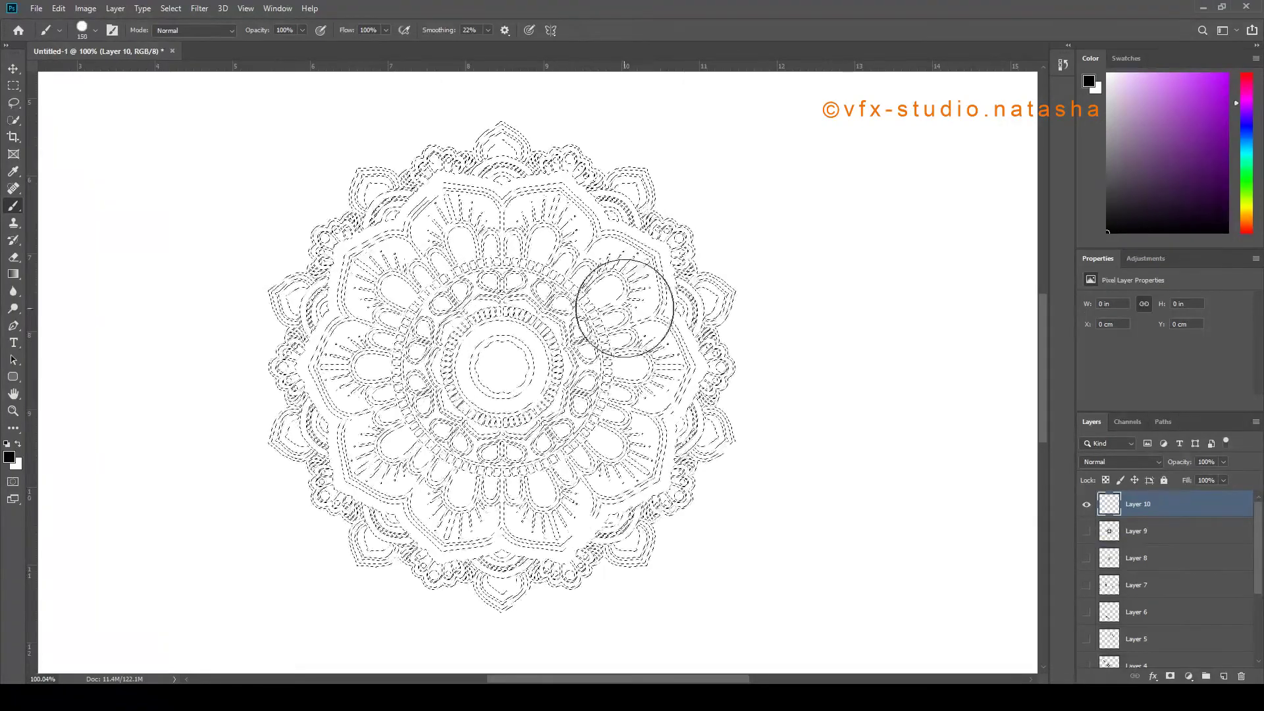
{"action": "left_click", "coordinate": [1249, 163]}
{"action": "left_click_drag", "start_coordinate": [1250, 168], "coordinate": [1249, 78]}
{"action": "left_click", "coordinate": [1229, 73]}
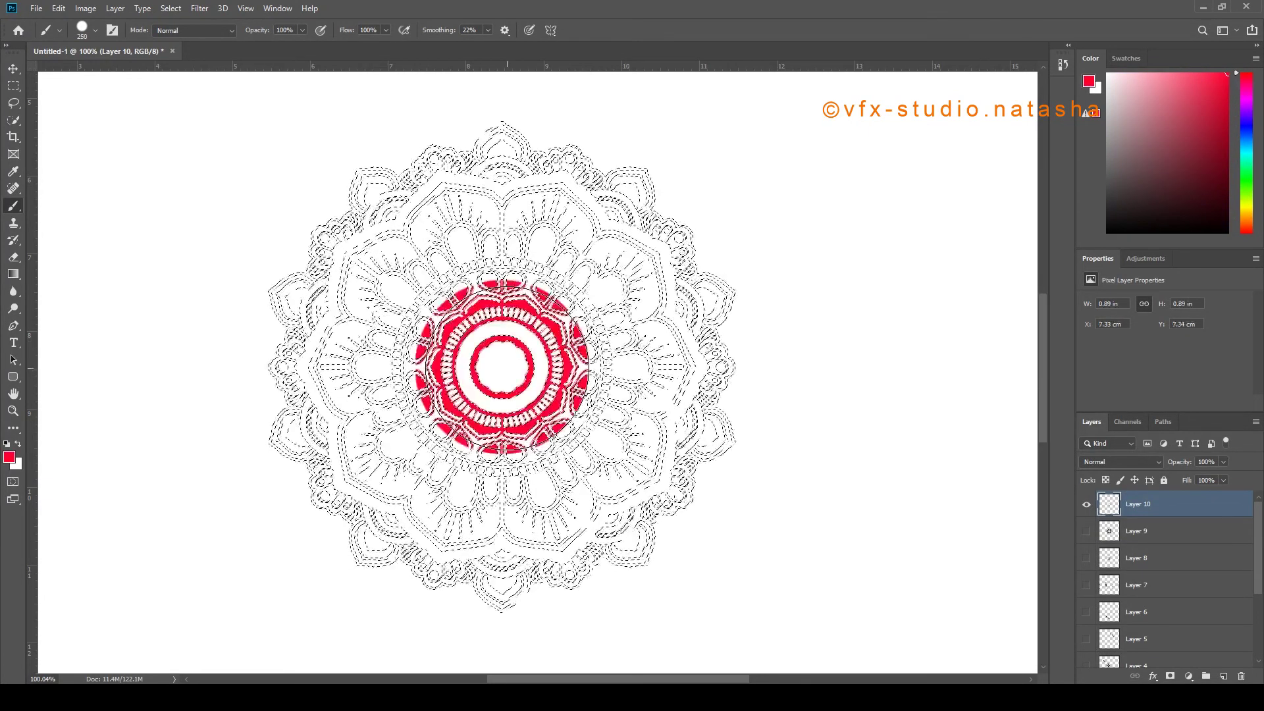
{"action": "key", "text": "ctrl+z"}
{"action": "right_click", "coordinate": [523, 361]}
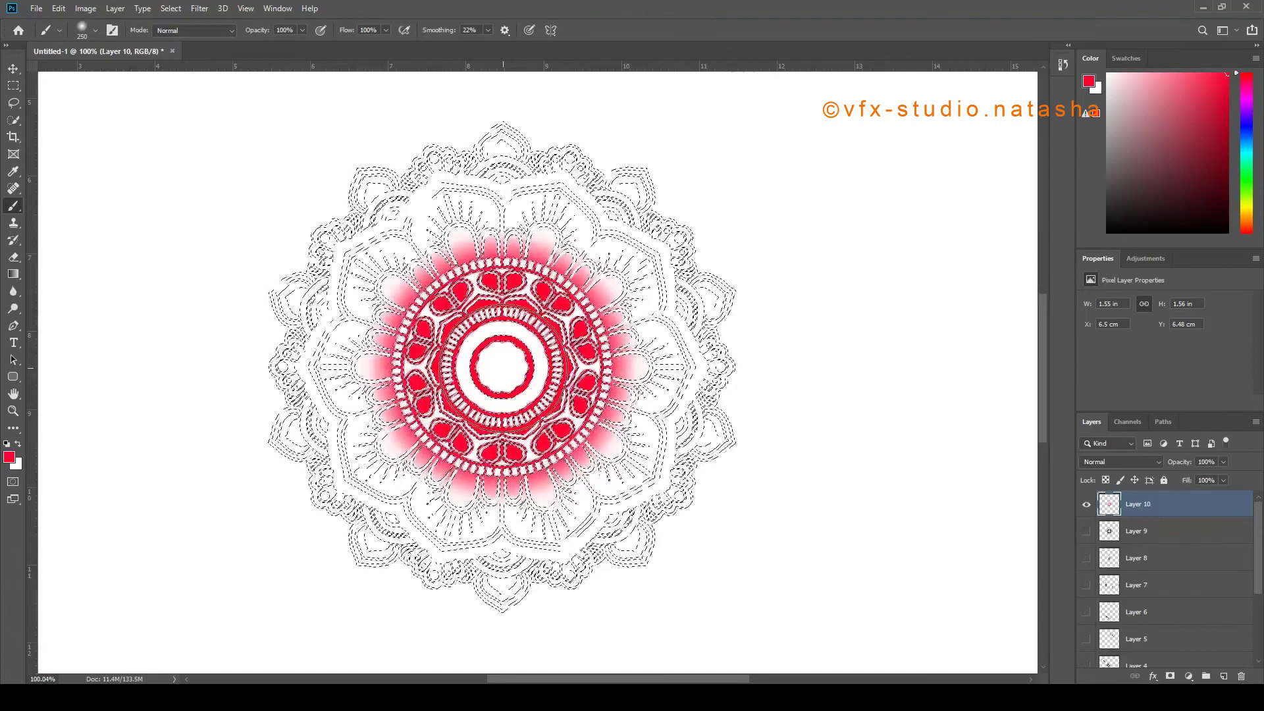
Paint the petal ring around the centre orange and the large petals' outer border yellow with the soft brush
{"action": "left_click", "coordinate": [1246, 222]}
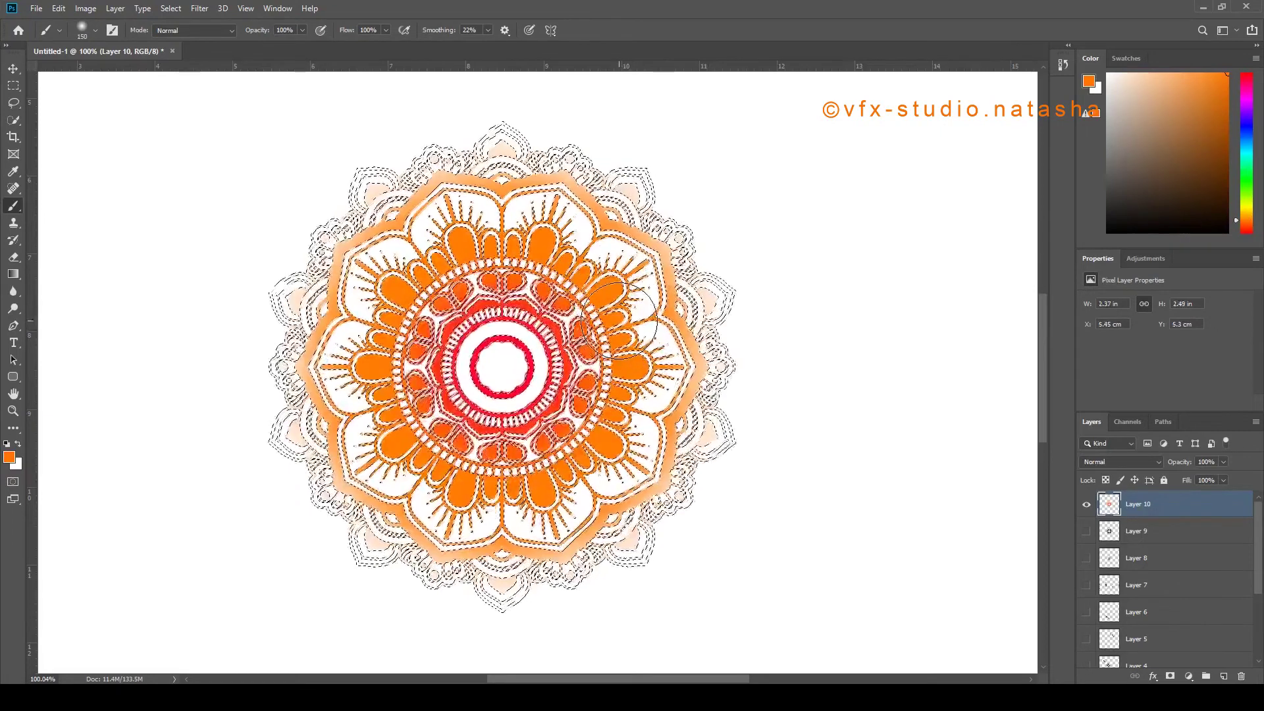
{"action": "left_click_drag", "start_coordinate": [1247, 223], "coordinate": [1246, 209]}
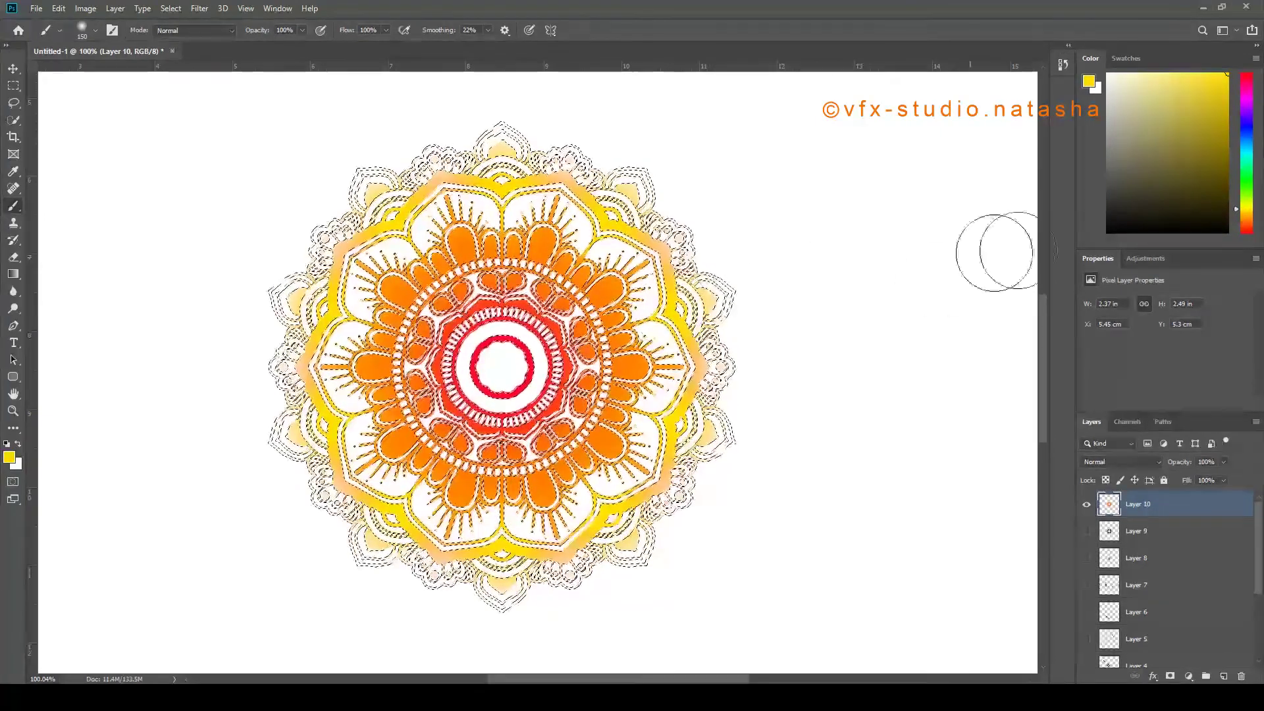
Shade the outer border and pointed petals with turquoise and blue, and the dotted petal clusters with deep blue, using a size 150 soft brush
{"action": "left_click_drag", "start_coordinate": [1246, 211], "coordinate": [1253, 157]}
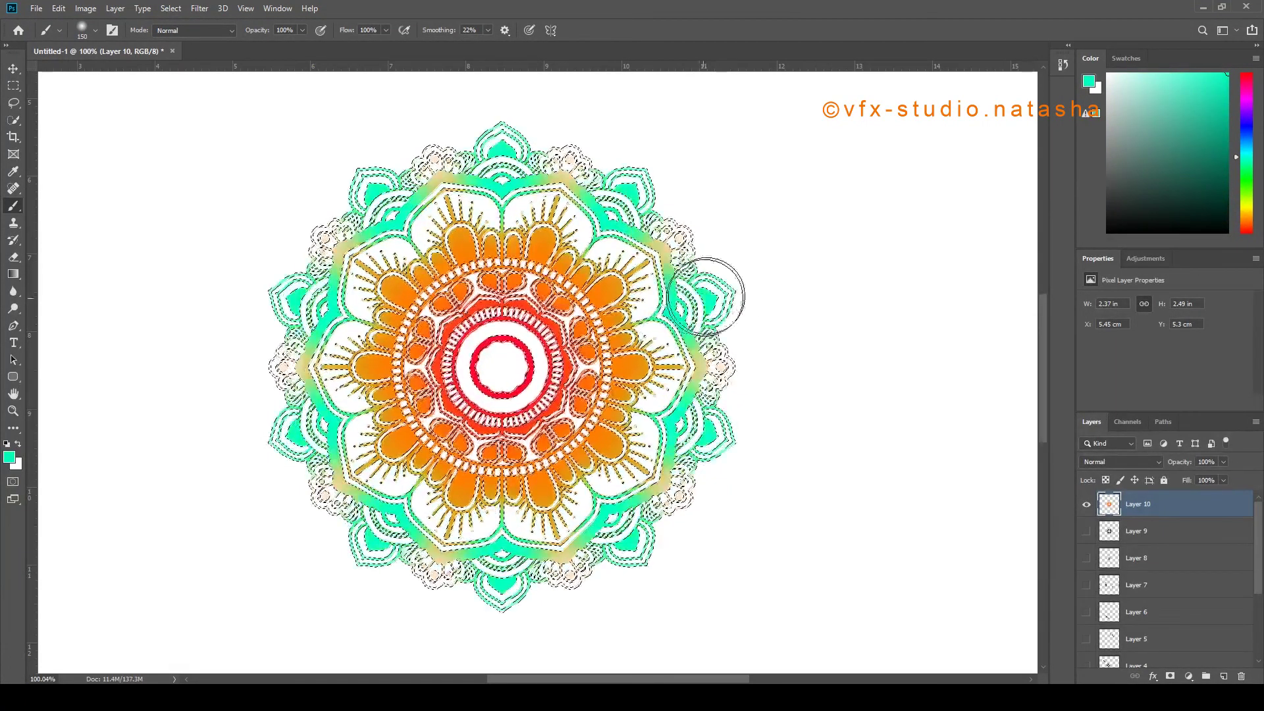
{"action": "left_click_drag", "start_coordinate": [1254, 157], "coordinate": [1254, 137]}
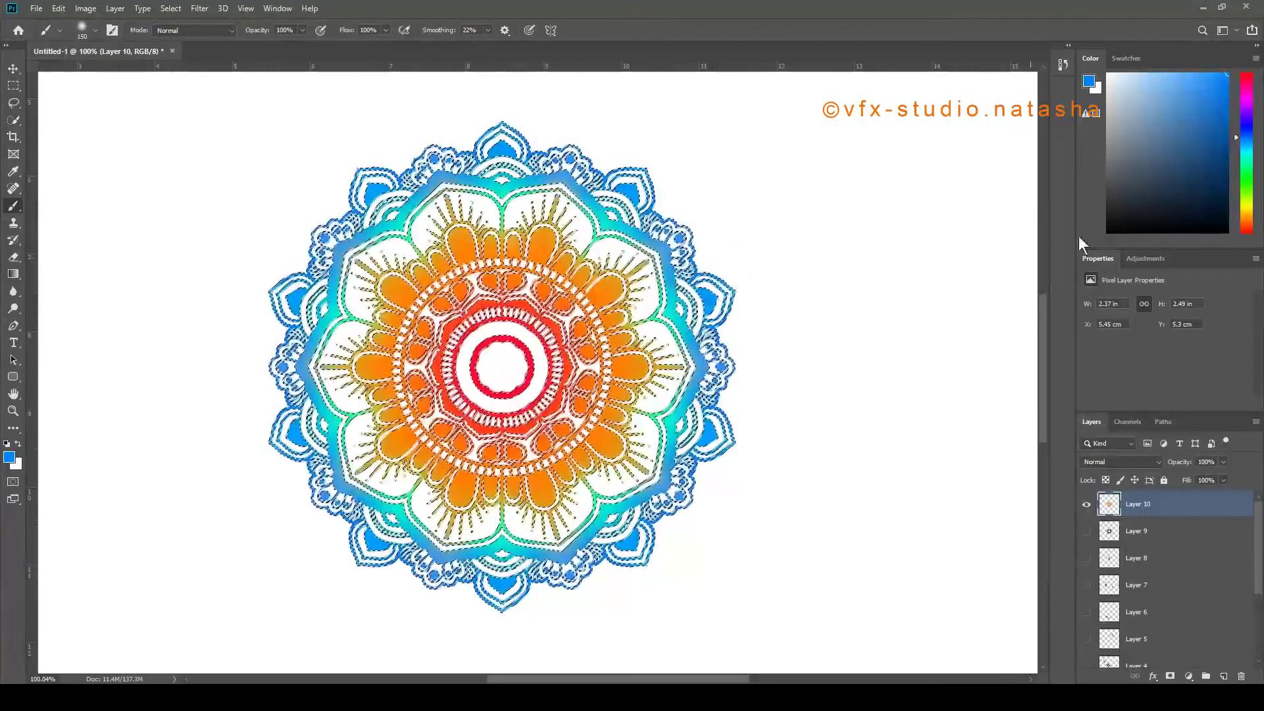
{"action": "left_click_drag", "start_coordinate": [1252, 146], "coordinate": [1251, 120]}
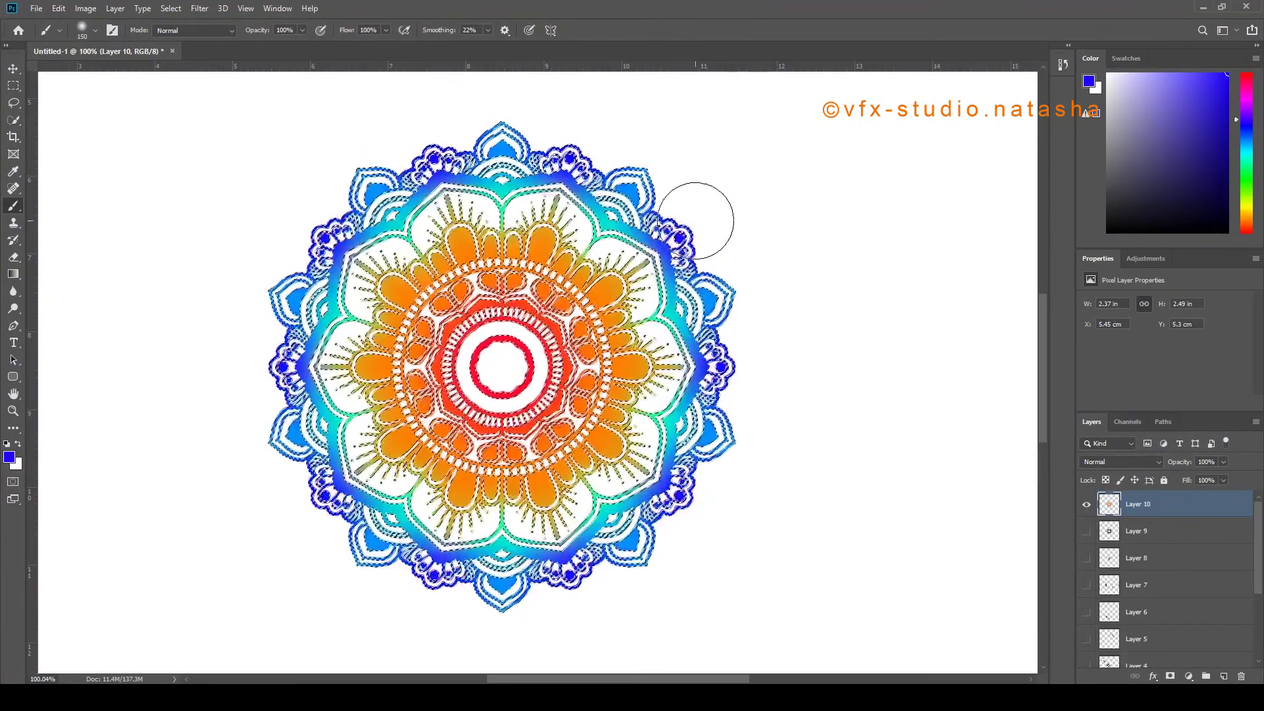
Deepen the centre rings with red and dark red using the soft brush, and remove the selection
{"action": "left_click_drag", "start_coordinate": [1251, 120], "coordinate": [1253, 74]}
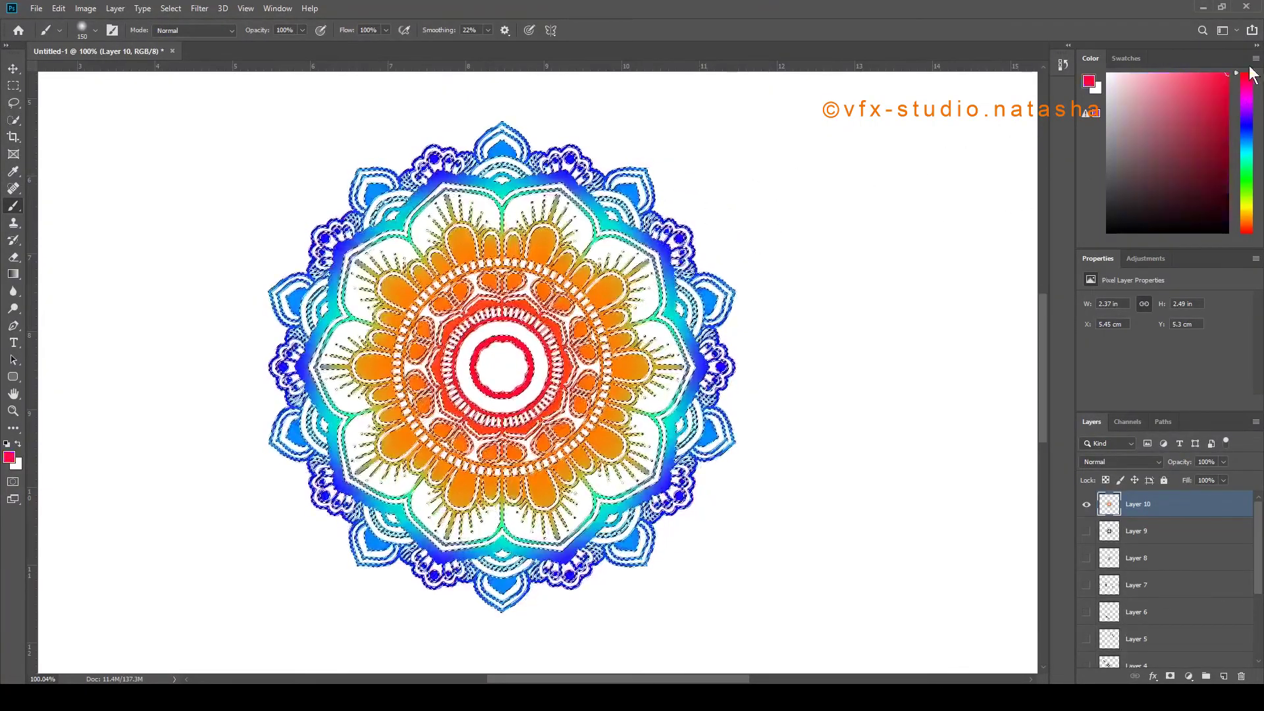
{"action": "key", "text": "p"}
{"action": "key", "text": "b"}
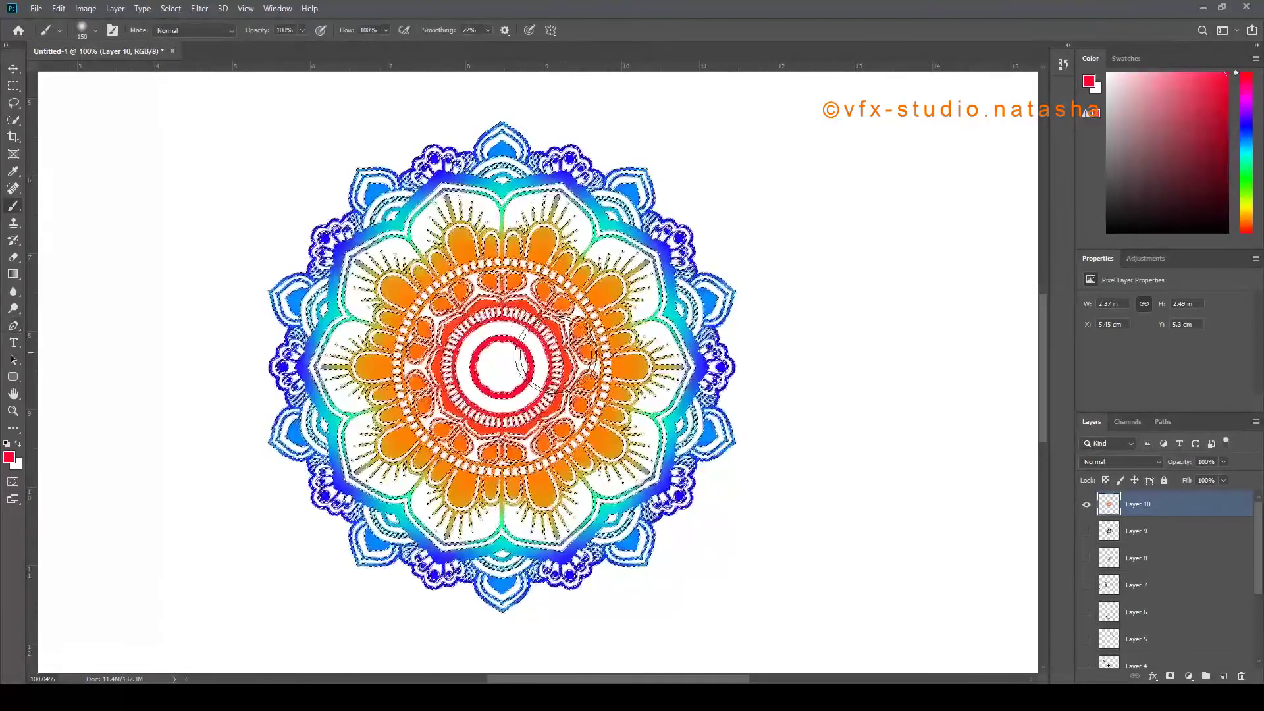
{"action": "left_click_drag", "start_coordinate": [1210, 117], "coordinate": [1227, 132]}
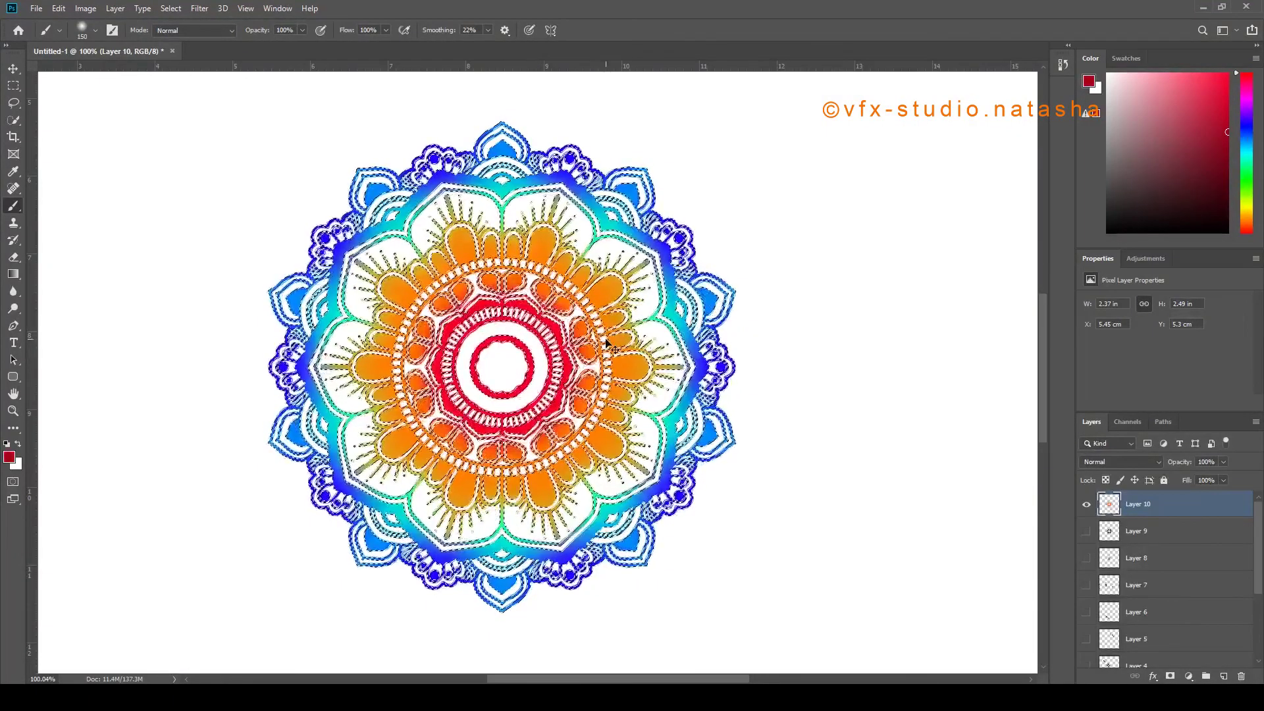
{"action": "left_click", "coordinate": [1227, 92]}
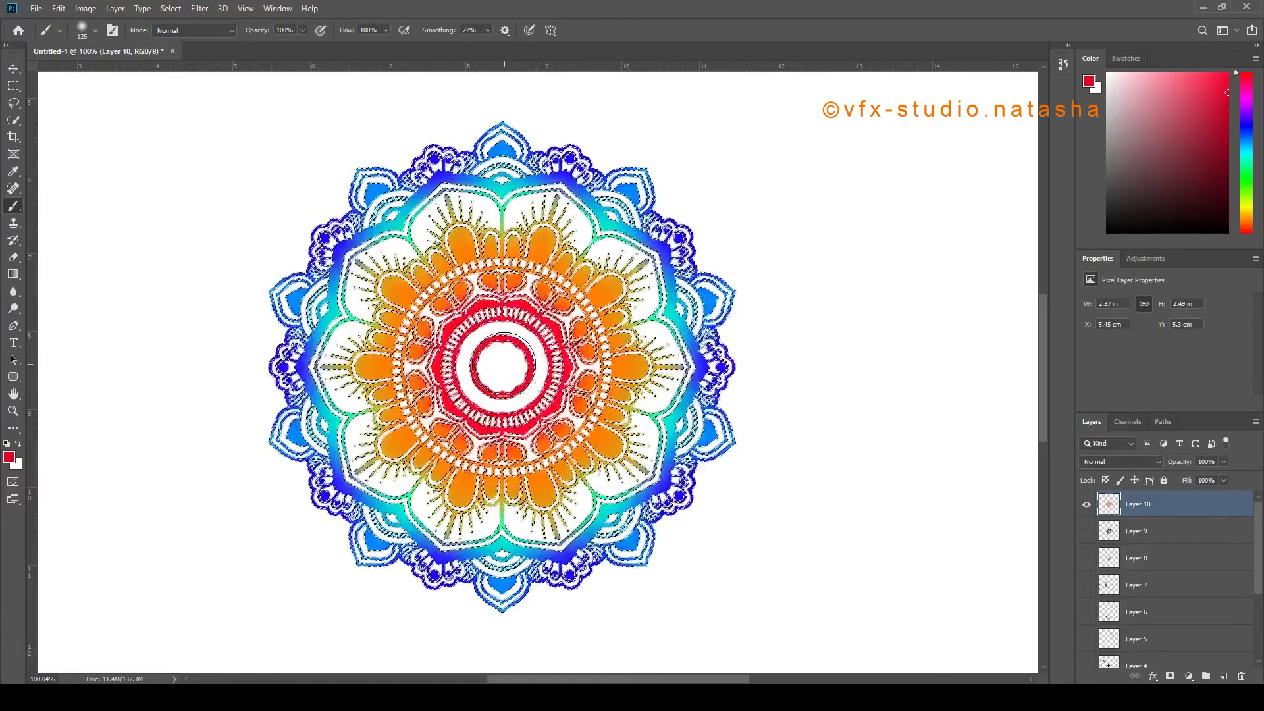
{"action": "scroll", "coordinate": [790, 257], "scroll_direction": "down", "scroll_amount": 2}
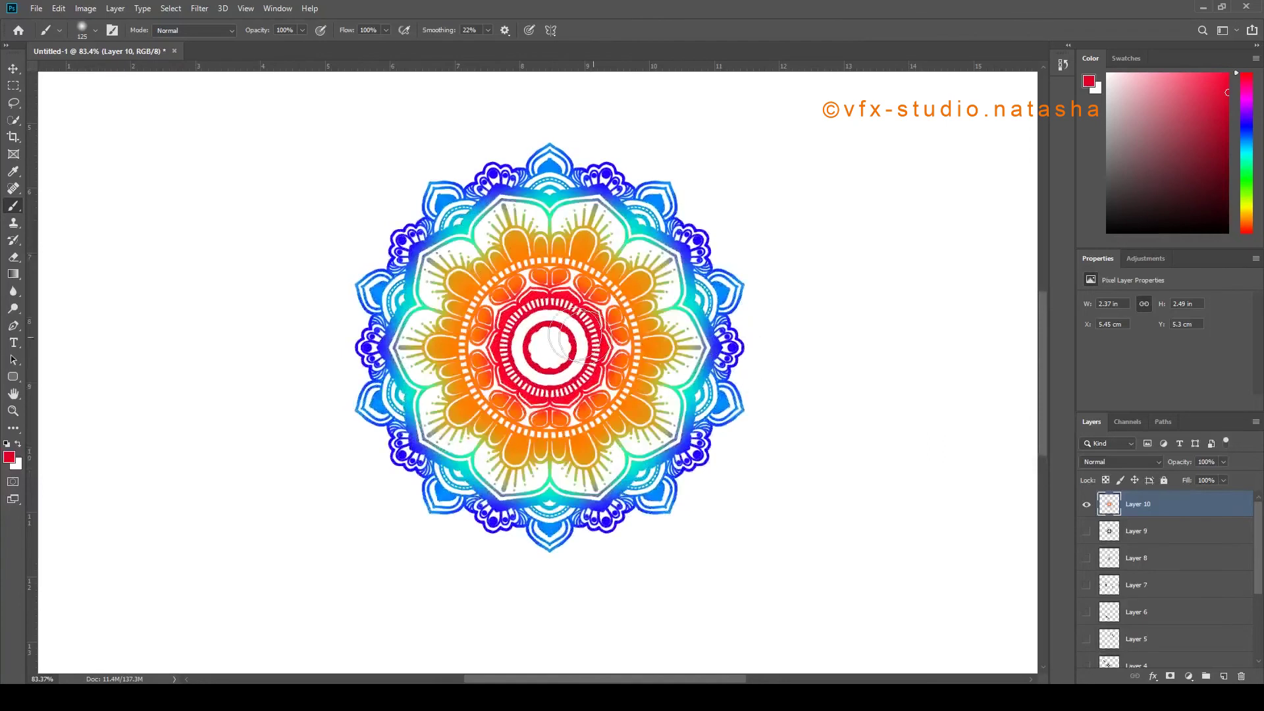
Compare the coloured mandala on Layer 10 with the black original on Layer 9 by switching their visibility
{"action": "scroll", "coordinate": [720, 347], "scroll_direction": "up", "scroll_amount": 1}
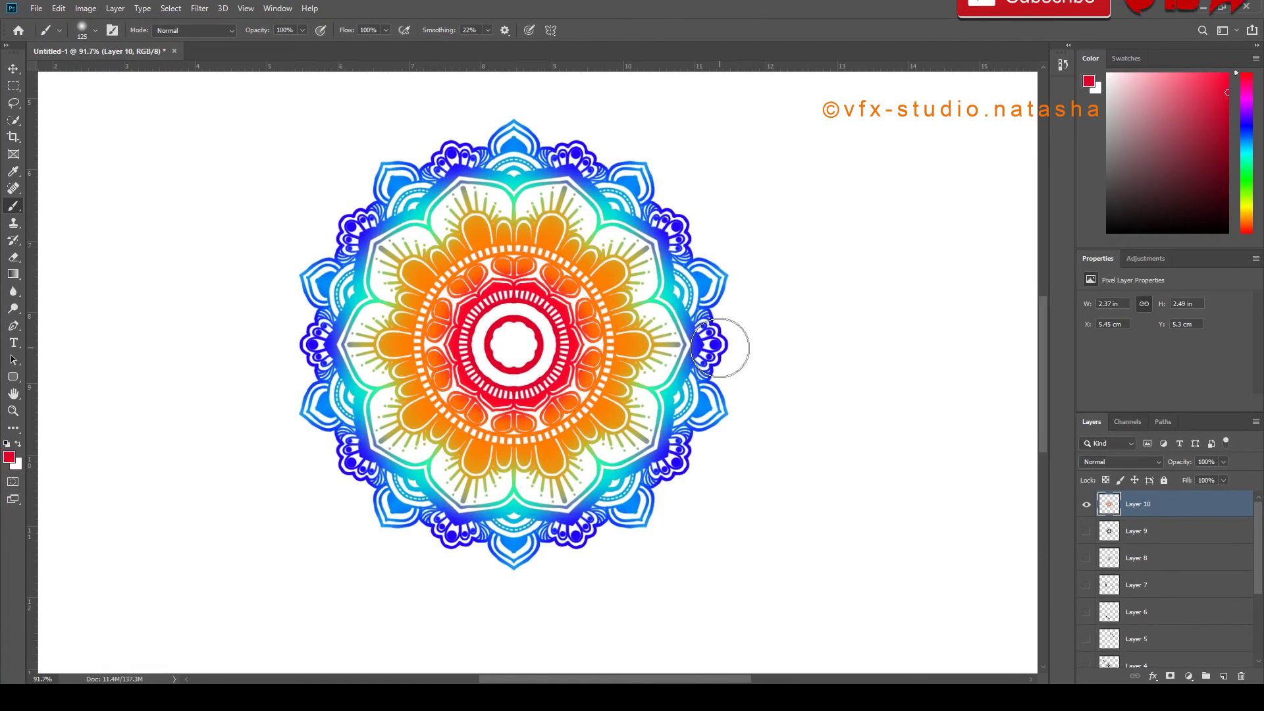
{"action": "left_click", "coordinate": [1087, 505]}
{"action": "left_click", "coordinate": [1087, 532]}
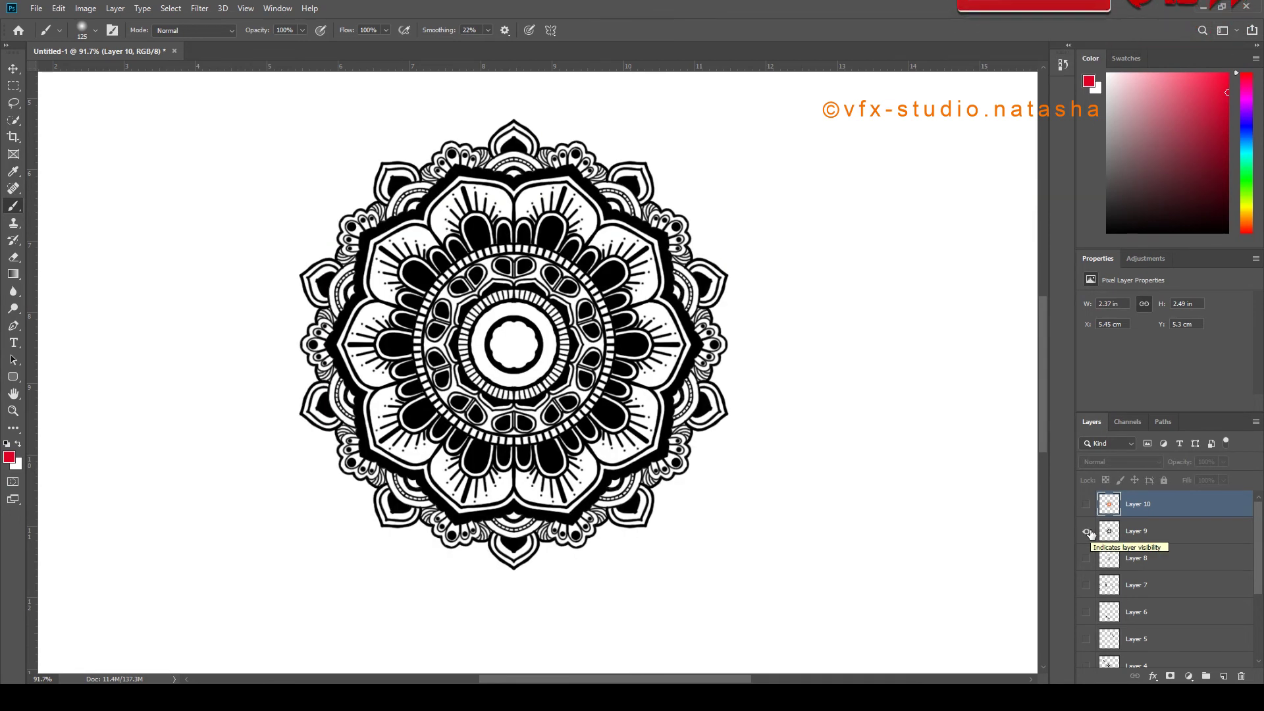
{"action": "left_click", "coordinate": [1086, 532]}
{"action": "left_click", "coordinate": [1087, 505]}
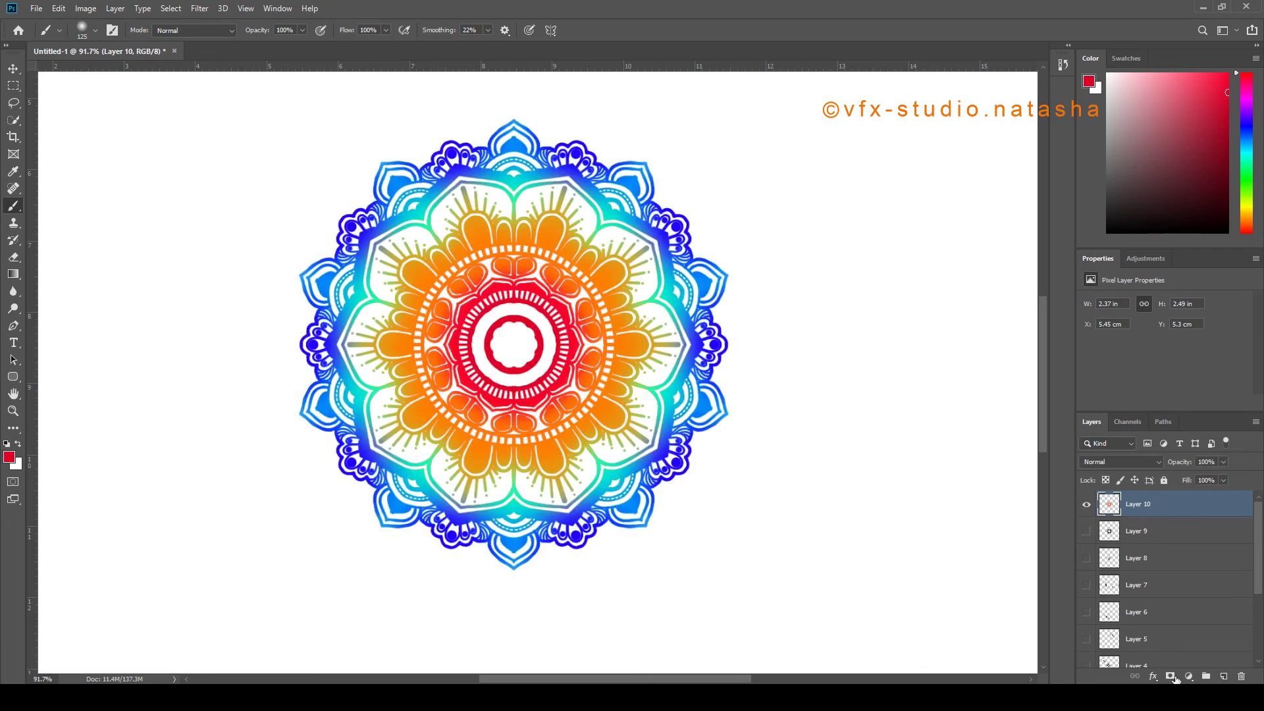
Add a drop shadow to Layer 10 with 28% opacity, 7 px distance and 6 px size
{"action": "left_click", "coordinate": [1152, 676]}
{"action": "left_click", "coordinate": [1173, 668]}
{"action": "left_click_drag", "start_coordinate": [684, 346], "coordinate": [1098, 194]}
{"action": "left_click_drag", "start_coordinate": [1036, 296], "coordinate": [1032, 297]}
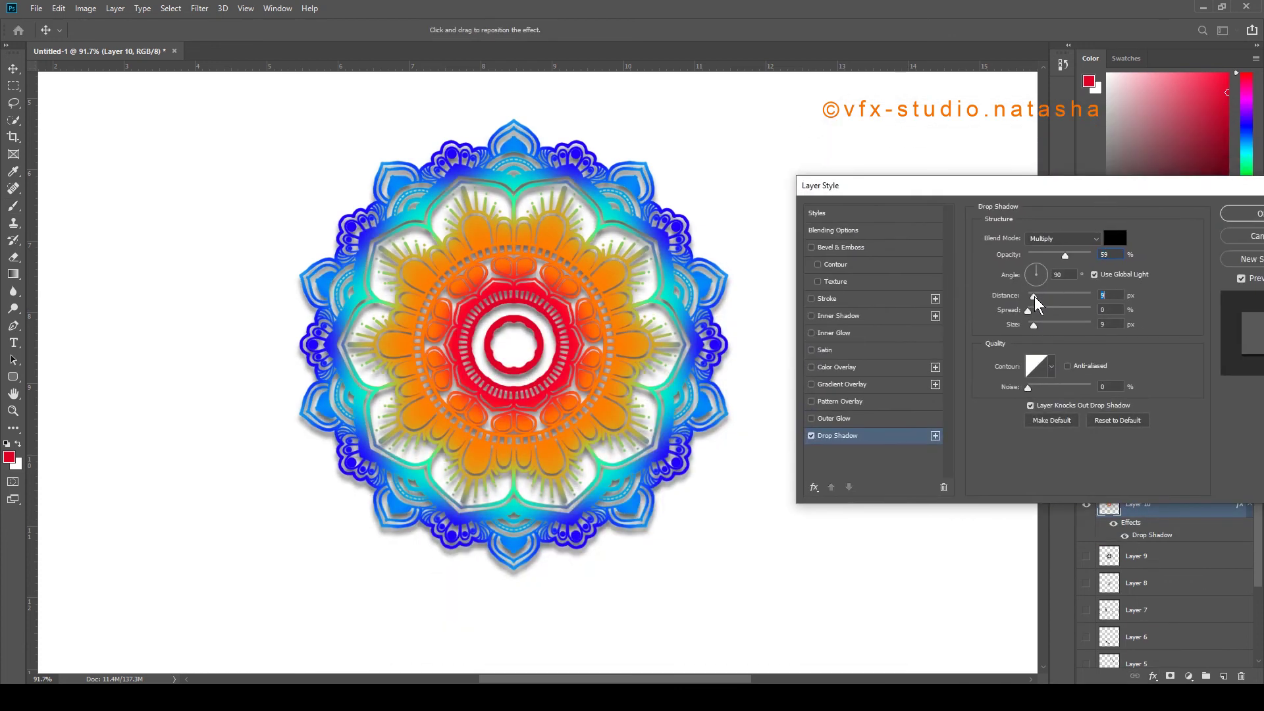
{"action": "left_click_drag", "start_coordinate": [1034, 324], "coordinate": [1032, 325]}
{"action": "left_click_drag", "start_coordinate": [1065, 256], "coordinate": [1046, 262]}
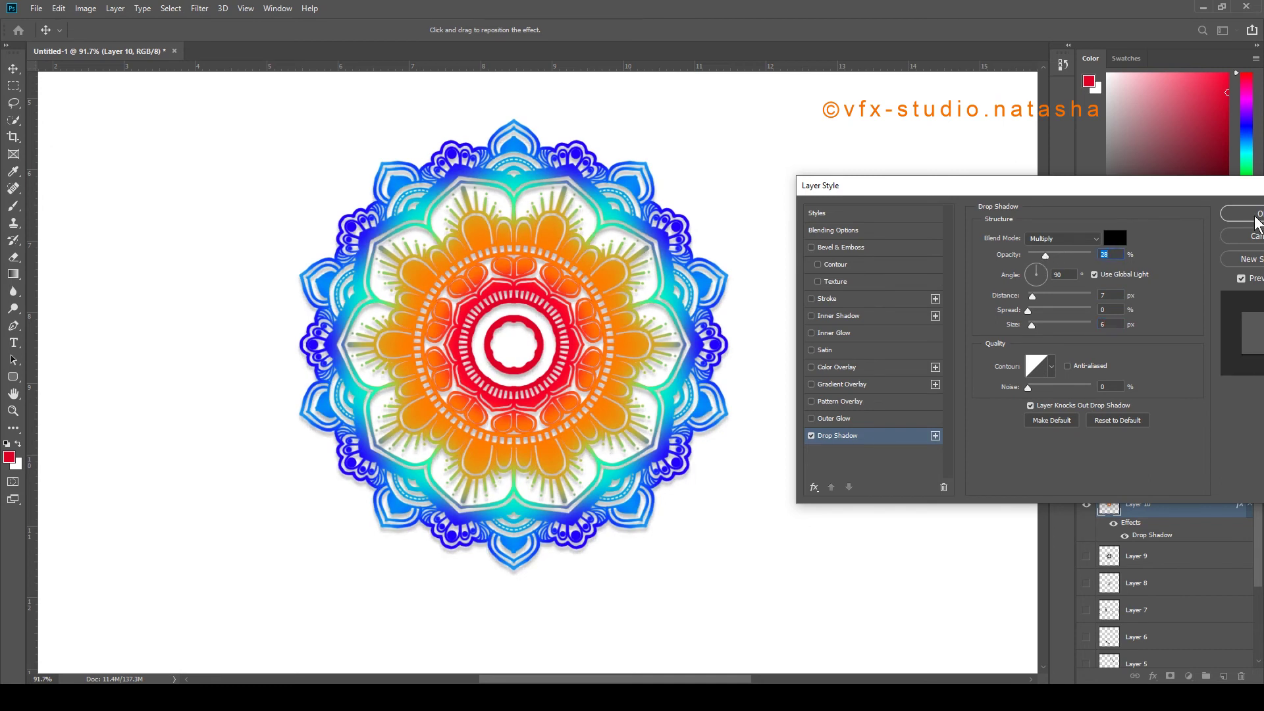
{"action": "left_click", "coordinate": [1243, 213]}
{"action": "key", "text": "b"}
{"action": "scroll", "coordinate": [687, 300], "scroll_direction": "down", "scroll_amount": 2}
{"action": "scroll", "coordinate": [688, 299], "scroll_direction": "up", "scroll_amount": 4}
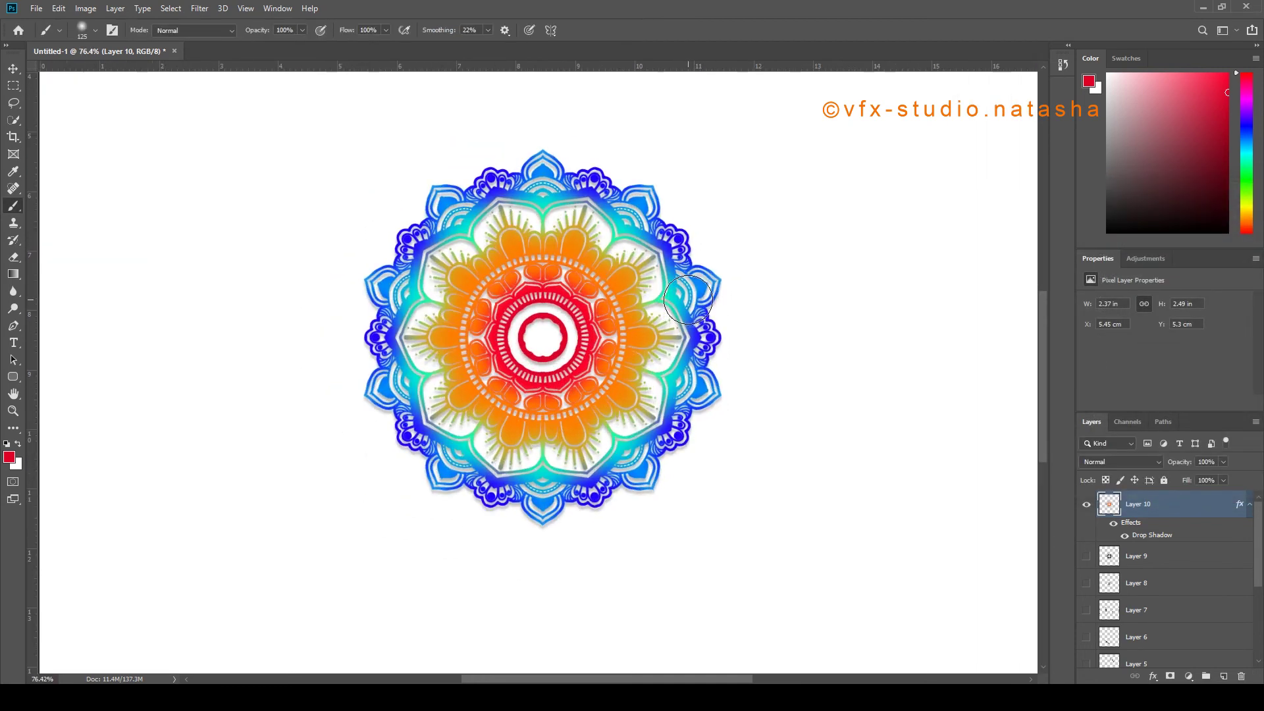
{"action": "scroll", "coordinate": [688, 299], "scroll_direction": "down", "scroll_amount": 2}
Add a Solid Color fill layer in pale cream yellow directly above Layer 8 as the mandala's background
{"action": "left_click", "coordinate": [1203, 583]}
{"action": "left_click", "coordinate": [1188, 676]}
{"action": "left_click", "coordinate": [1184, 447]}
{"action": "left_click_drag", "start_coordinate": [573, 128], "coordinate": [1010, 163]}
{"action": "left_click_drag", "start_coordinate": [1077, 273], "coordinate": [1084, 334]}
{"action": "left_click", "coordinate": [982, 194]}
{"action": "left_click_drag", "start_coordinate": [1083, 195], "coordinate": [1092, 340]}
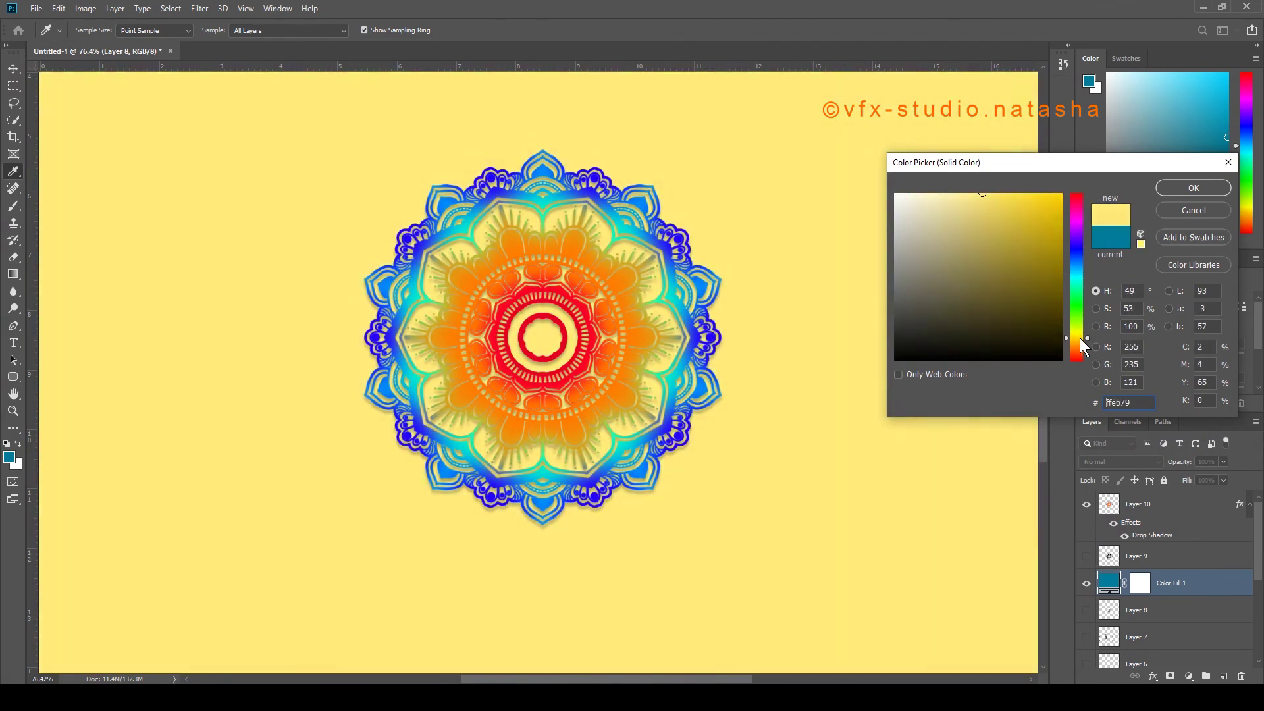
{"action": "left_click_drag", "start_coordinate": [970, 217], "coordinate": [925, 193]}
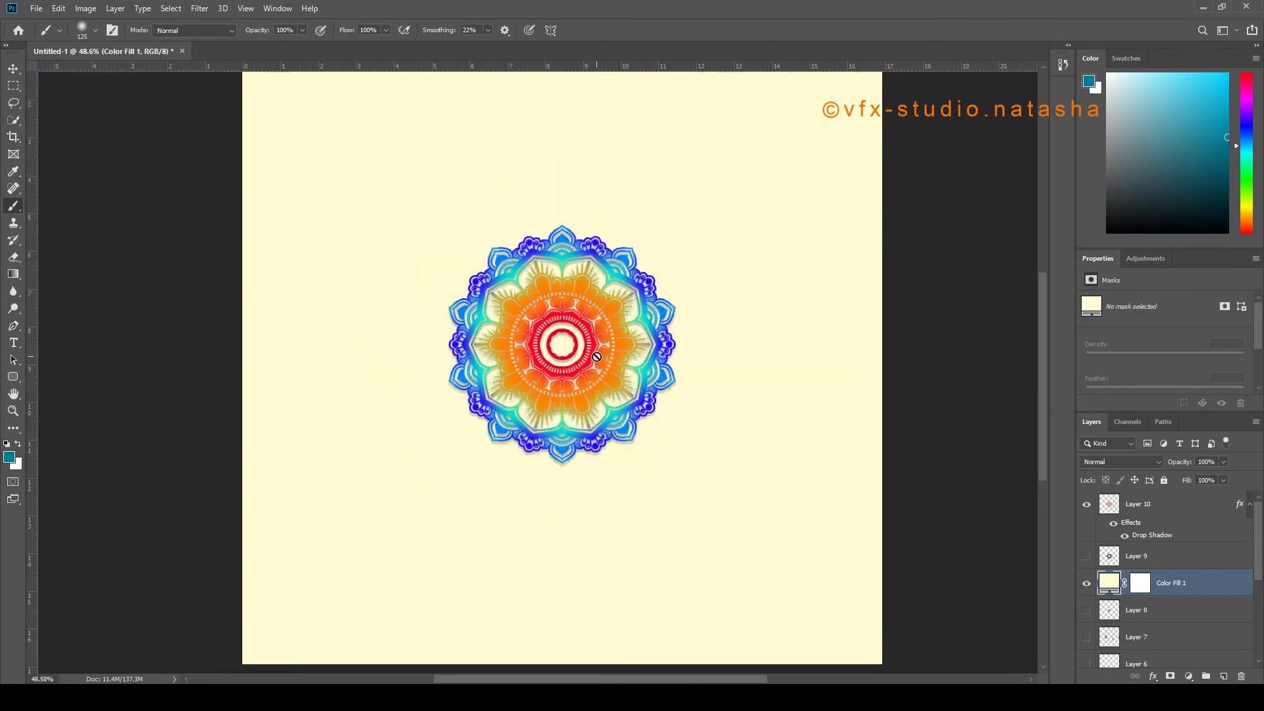
Make Layer 9 visible and briefly hide Layer 10 to compare both mandalas on the cream background
{"action": "scroll", "coordinate": [596, 357], "scroll_direction": "up", "scroll_amount": 7}
{"action": "scroll", "coordinate": [597, 353], "scroll_direction": "down", "scroll_amount": 3}
{"action": "scroll", "coordinate": [603, 250], "scroll_direction": "up", "scroll_amount": 3}
{"action": "left_click", "coordinate": [1086, 556]}
{"action": "left_click", "coordinate": [1086, 504]}
{"action": "left_click", "coordinate": [1086, 504]}
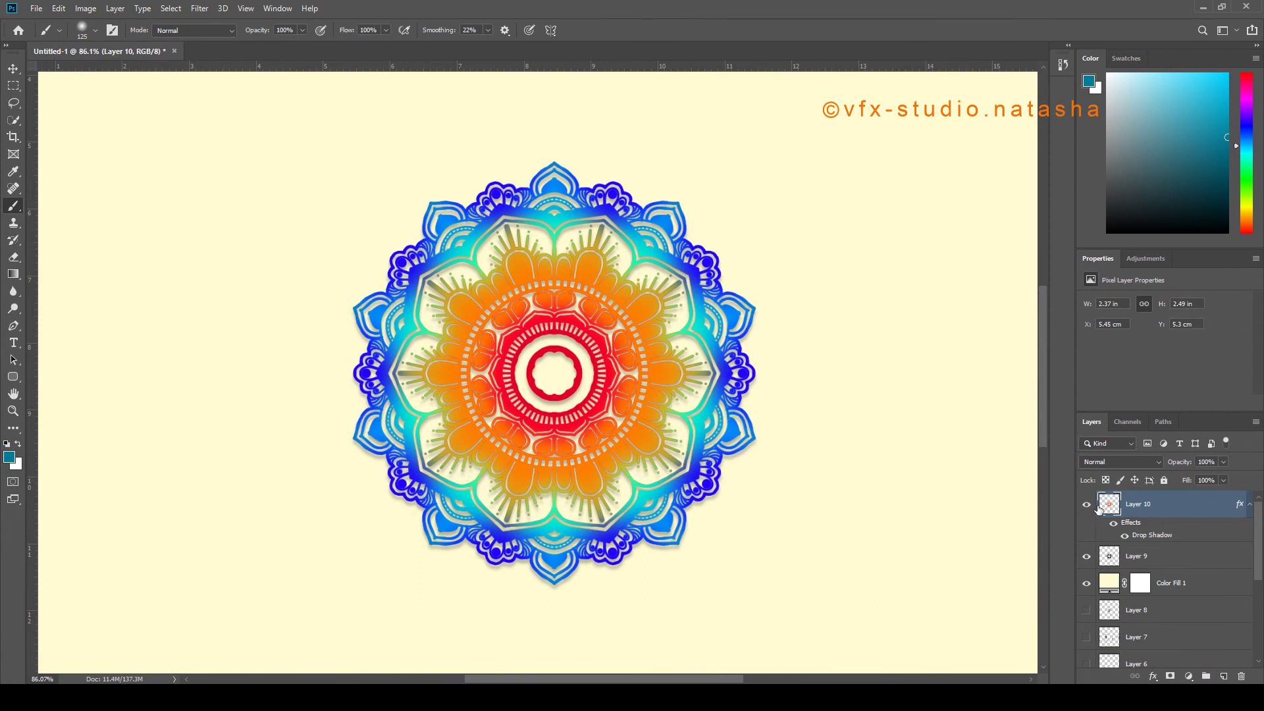
Quick-export Layer 10 as a PNG named Design to the Desktop
{"action": "right_click", "coordinate": [1168, 511]}
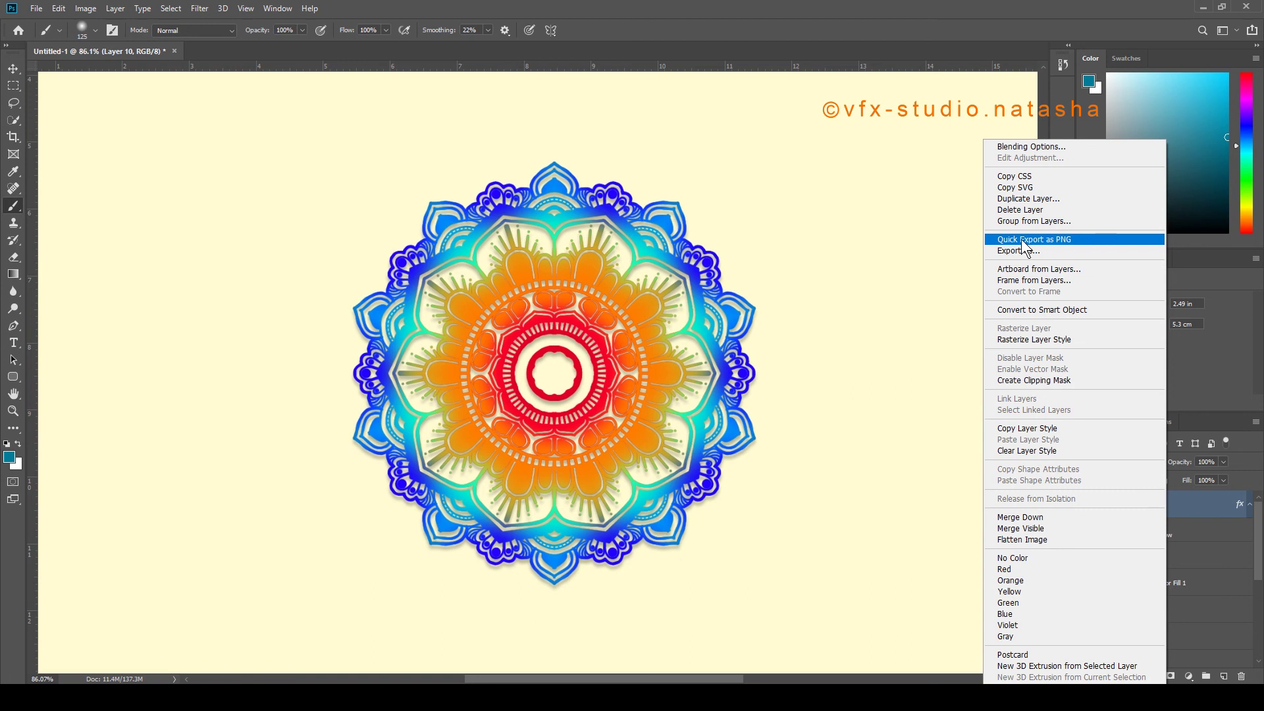
{"action": "left_click", "coordinate": [1041, 239]}
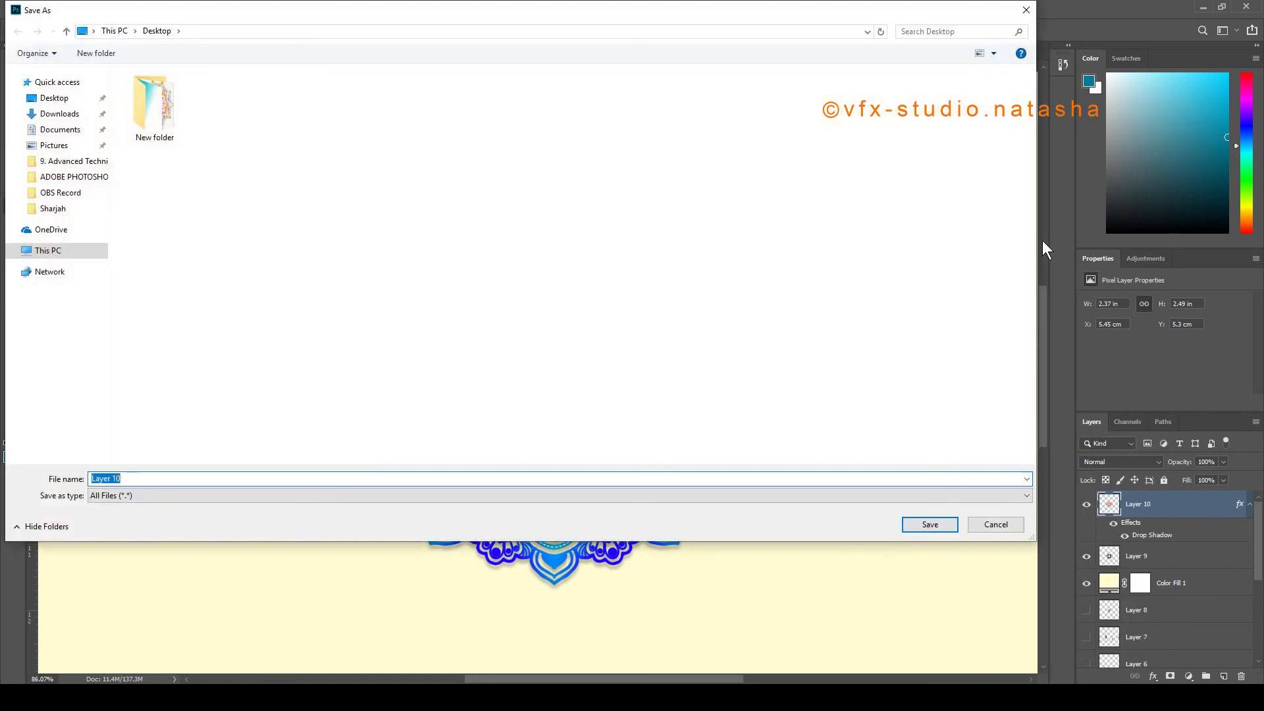
{"action": "left_click", "coordinate": [51, 254]}
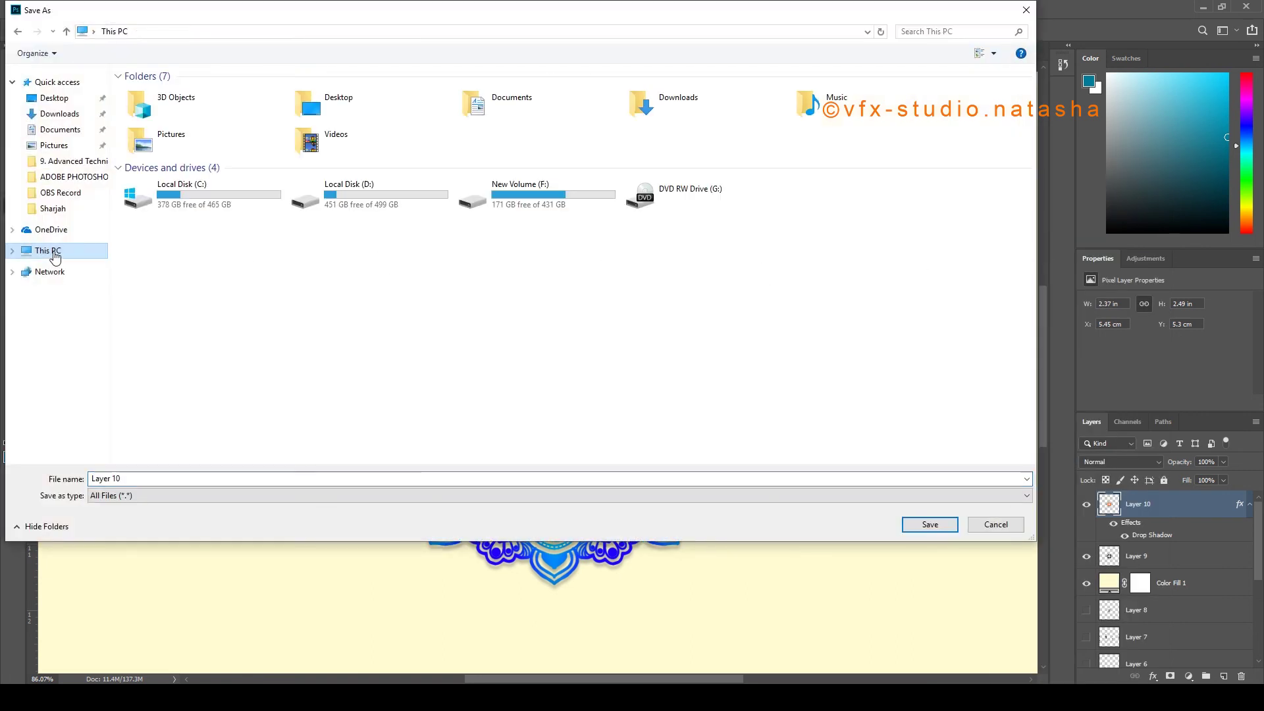
{"action": "left_click", "coordinate": [54, 98]}
{"action": "left_click", "coordinate": [122, 478]}
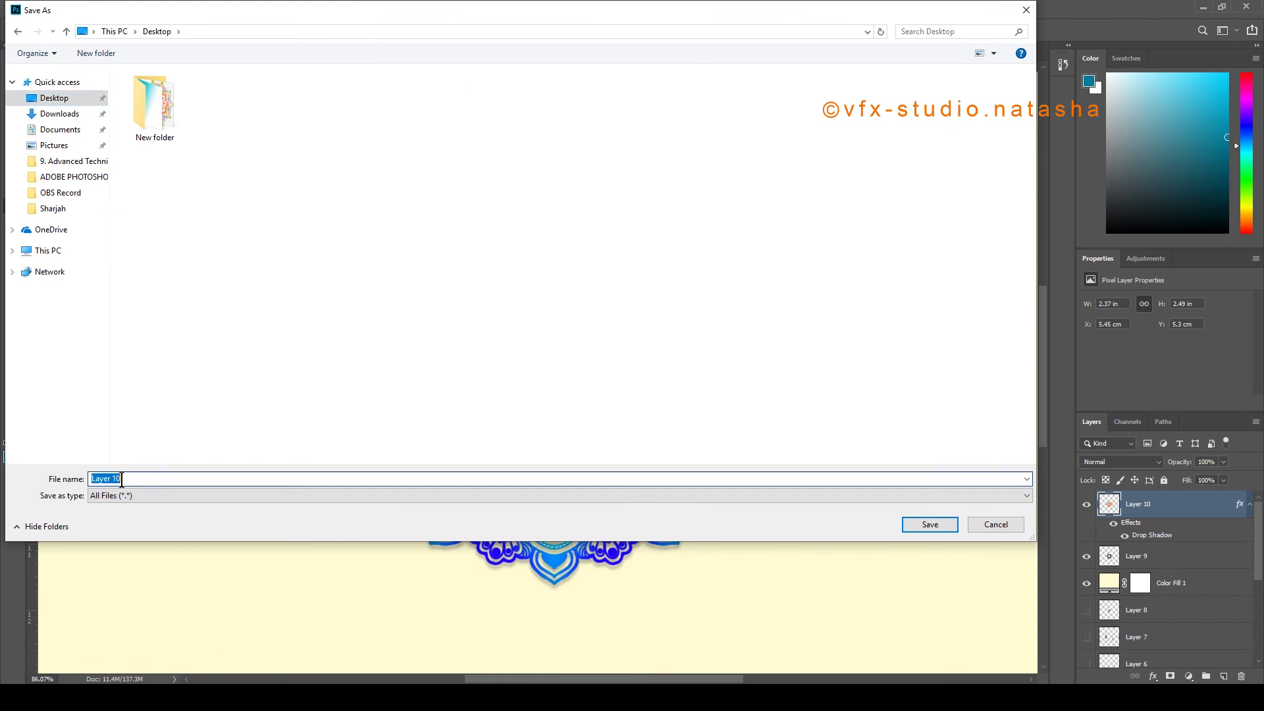
{"action": "type", "text": "Design"}
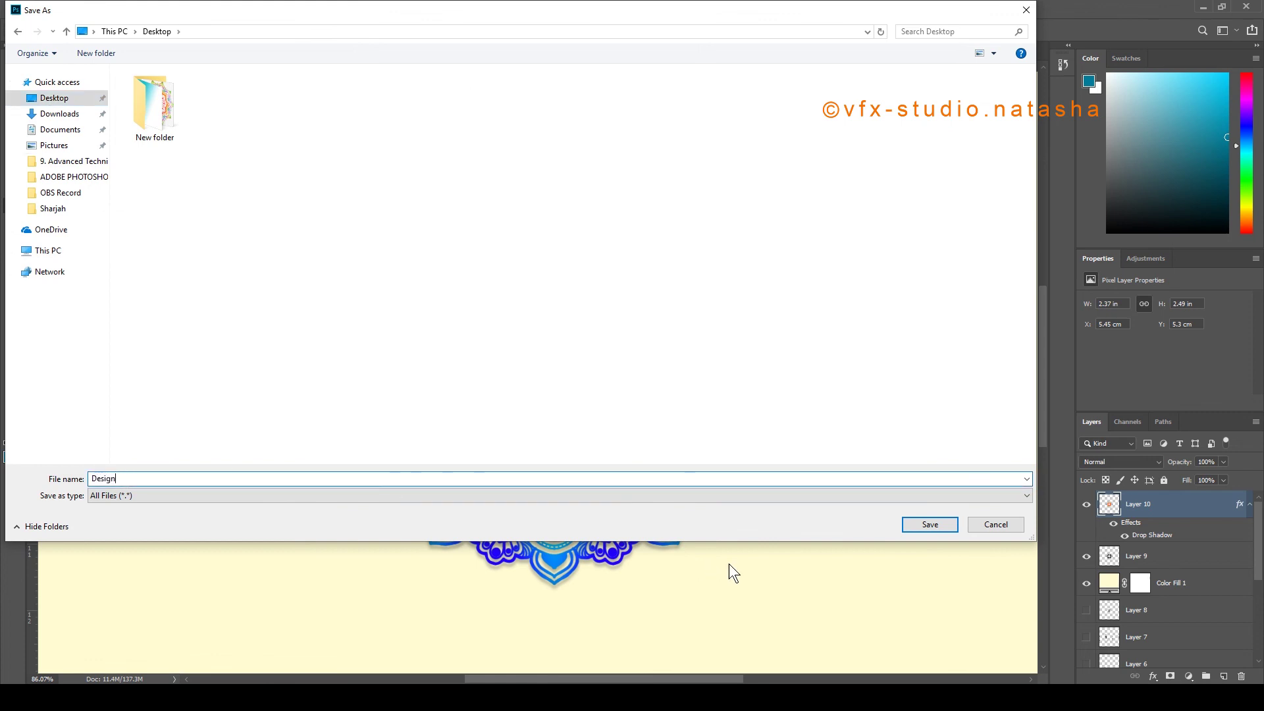
{"action": "left_click", "coordinate": [930, 524]}
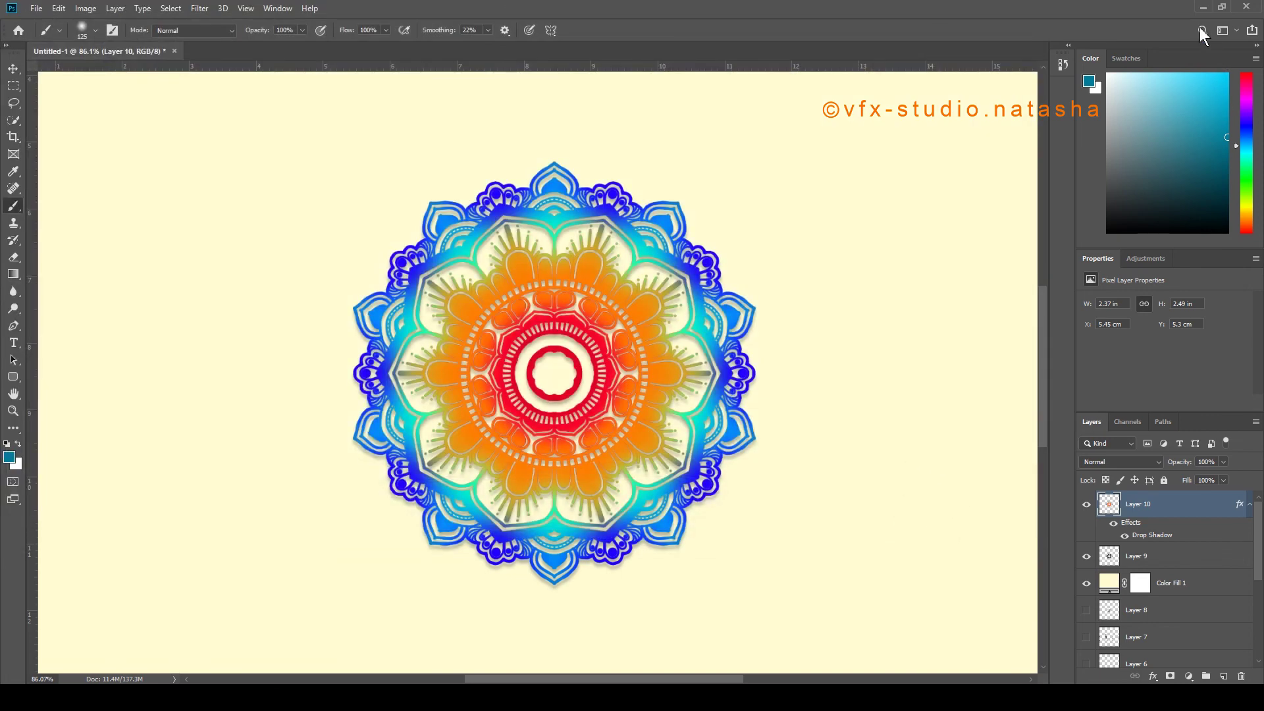
Open the exported Design image from the desktop in Photos, inspect its detail up close, and close the viewer
{"action": "left_click", "coordinate": [1201, 7]}
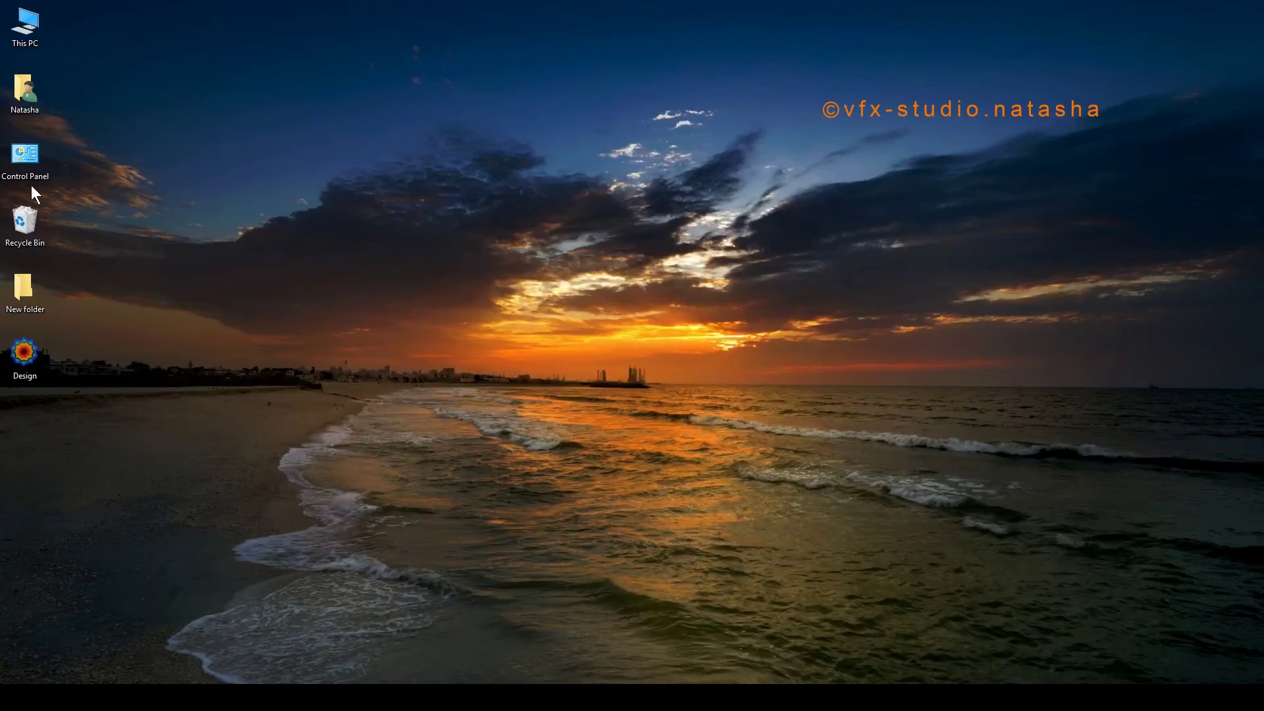
{"action": "double_click", "coordinate": [22, 352]}
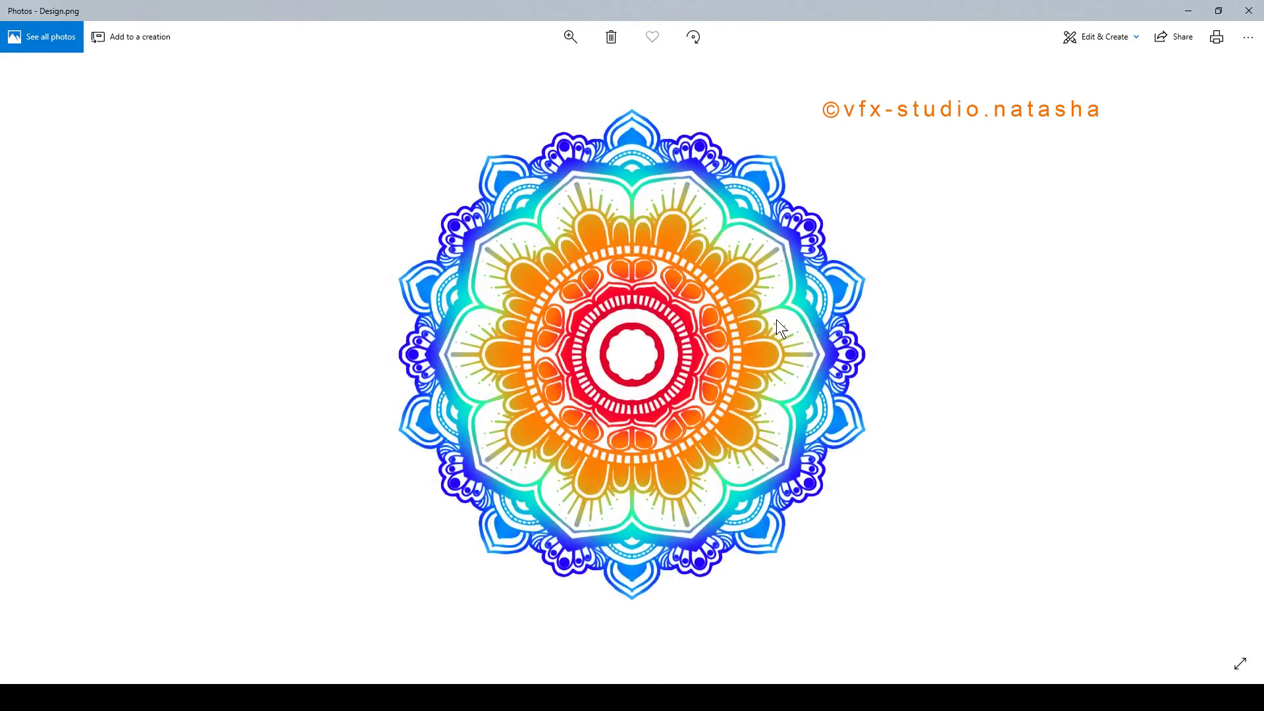
{"action": "scroll", "coordinate": [739, 221], "scroll_direction": "up", "scroll_amount": 2}
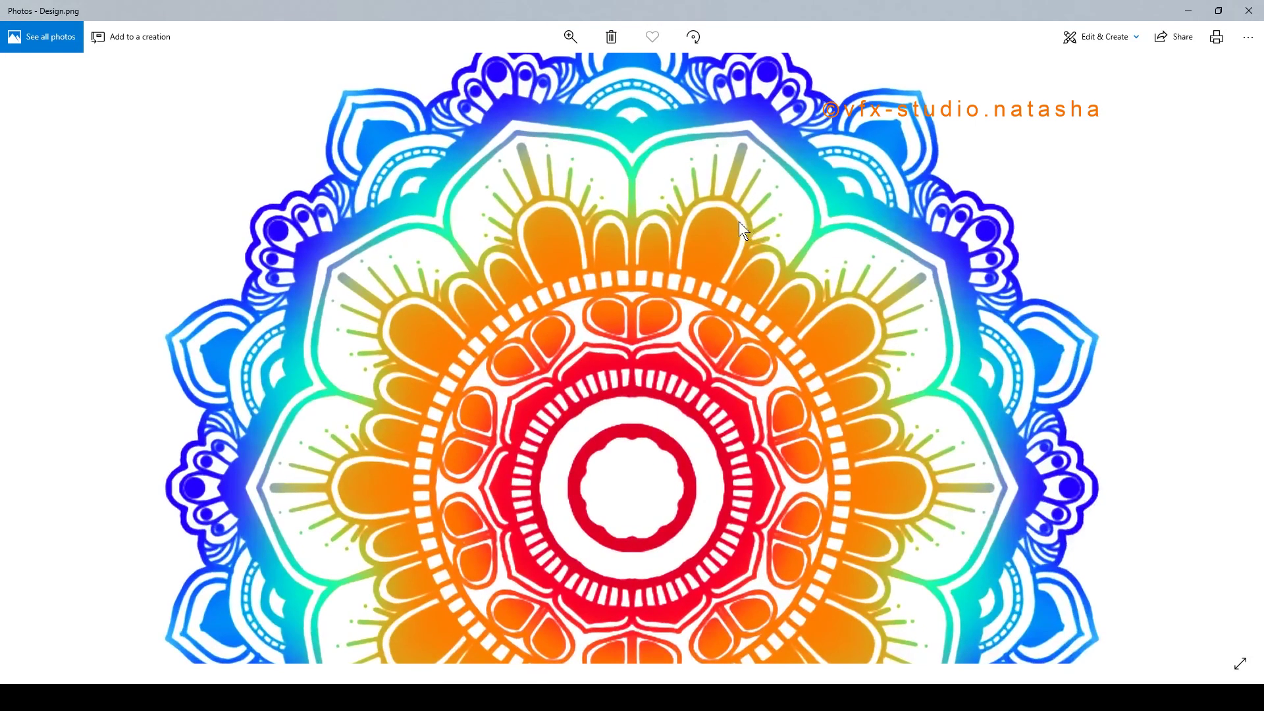
{"action": "left_click_drag", "start_coordinate": [708, 202], "coordinate": [653, 141]}
{"action": "scroll", "coordinate": [807, 316], "scroll_direction": "down", "scroll_amount": 2}
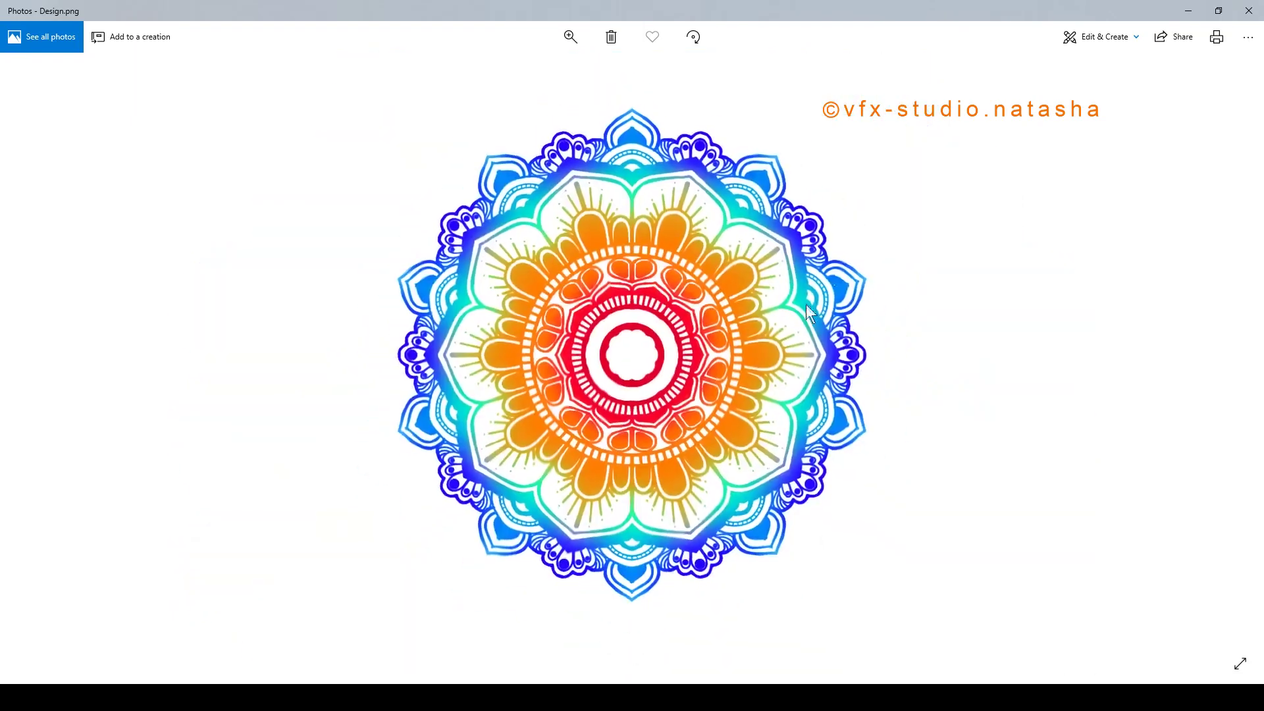
{"action": "left_click", "coordinate": [1246, 11]}
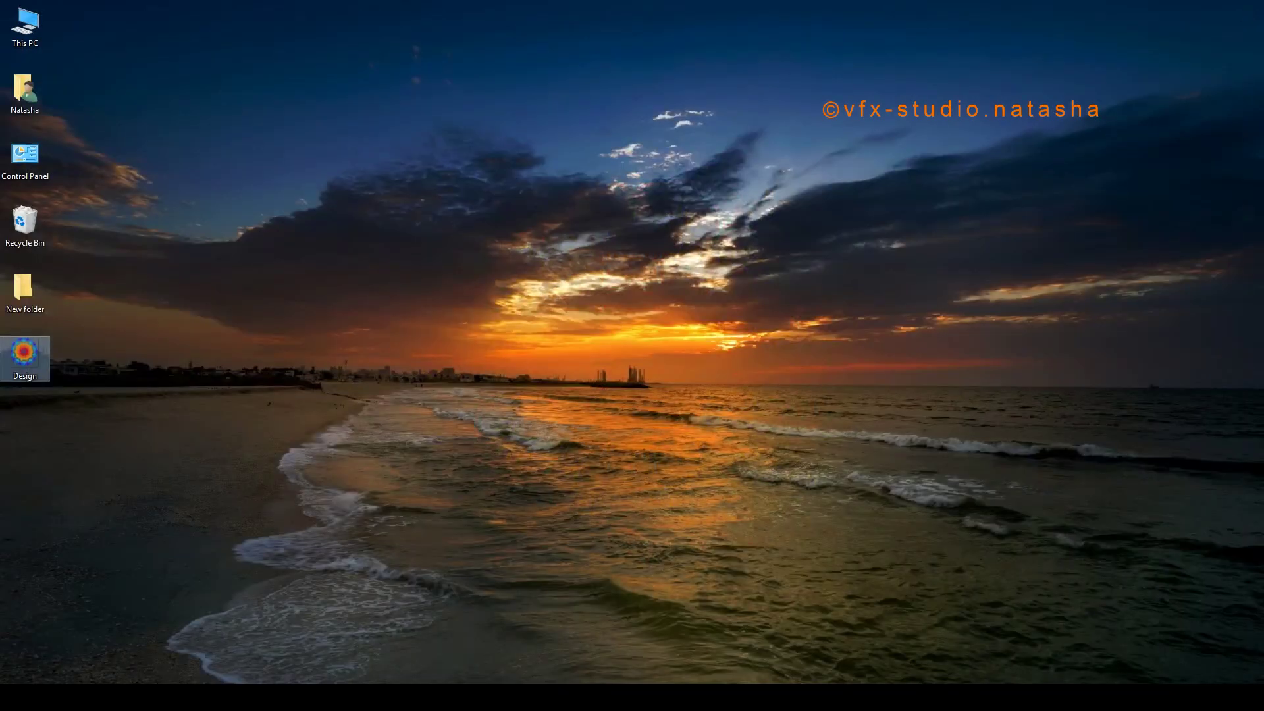